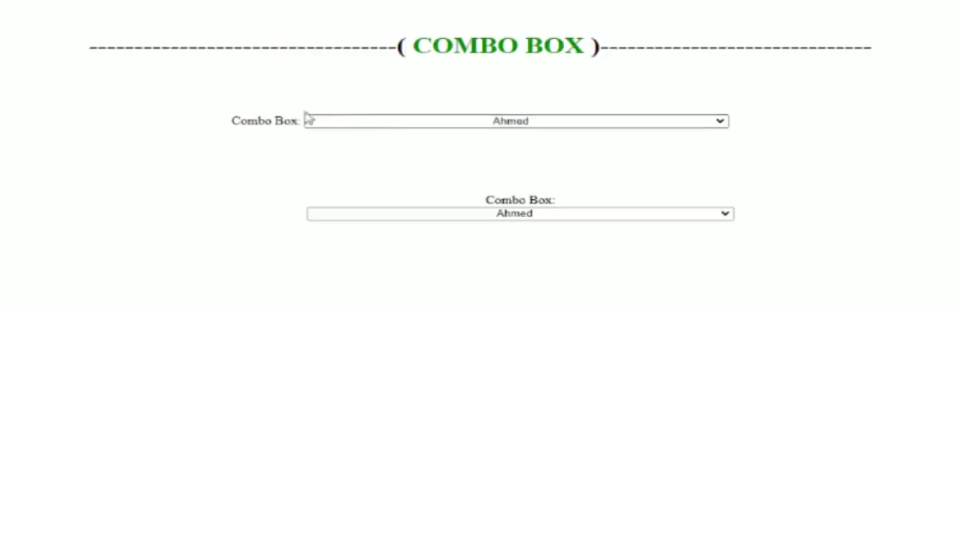
# Step: Choose the second and then the third name in the upper combo box, and highlight the combo box labels
pyautogui.click(601, 126)
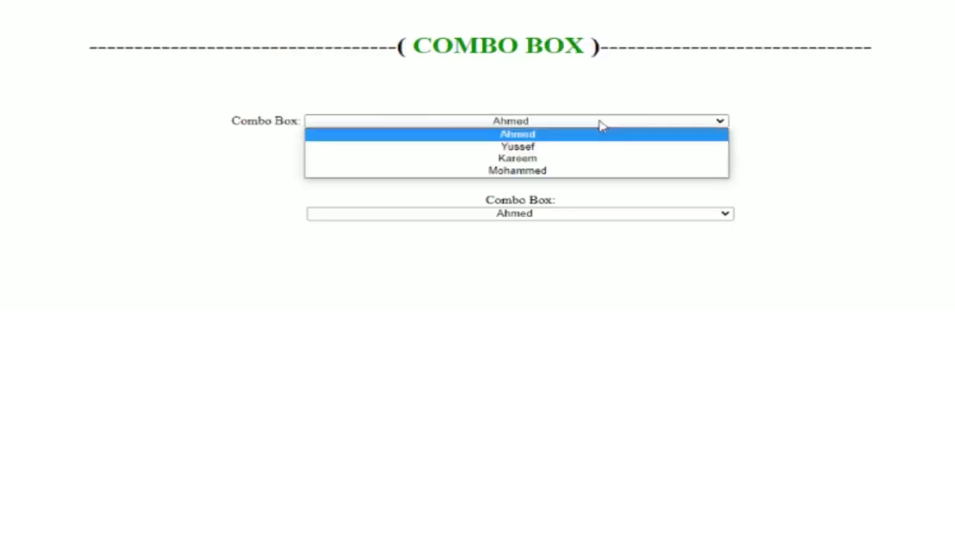
pyautogui.click(558, 147)
pyautogui.click(540, 126)
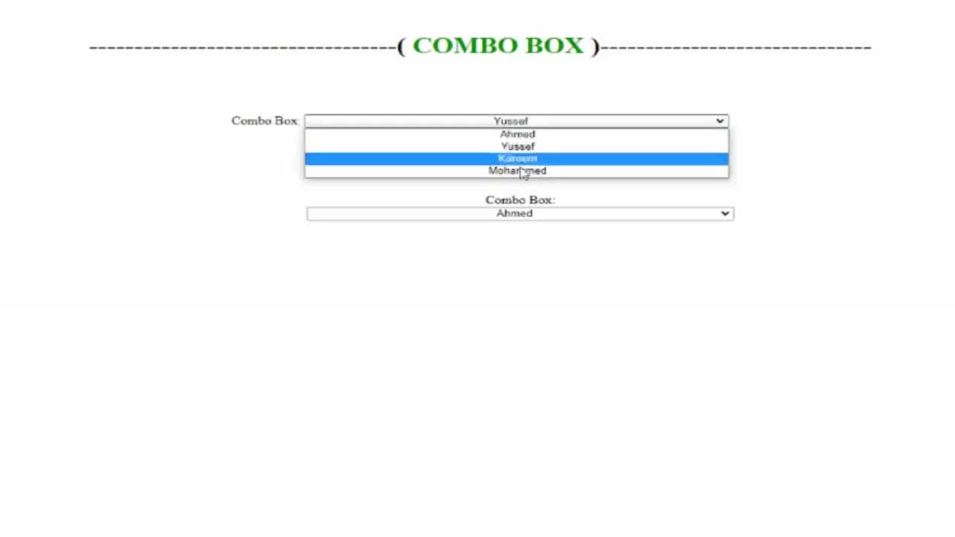
pyautogui.click(529, 157)
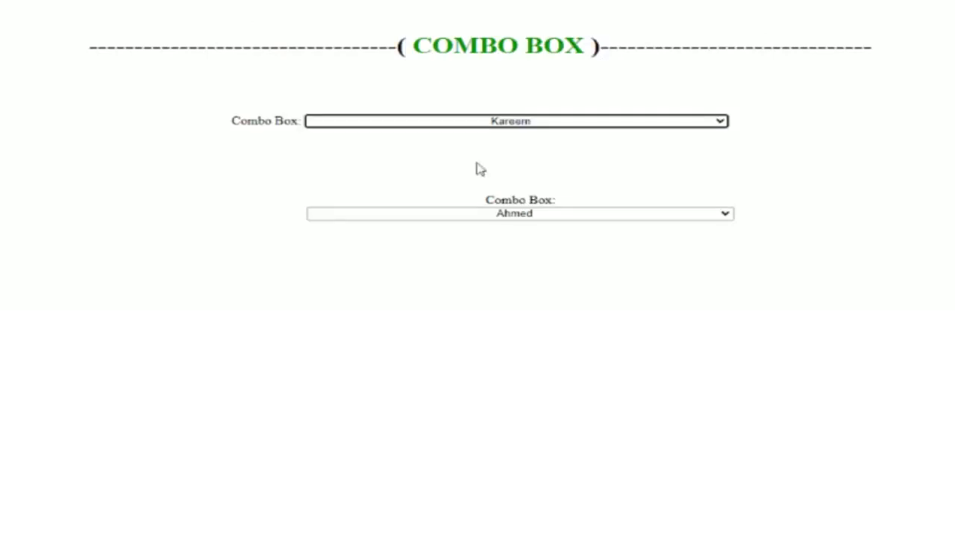
pyautogui.moveTo(296, 128); pyautogui.dragTo(230, 124)
pyautogui.moveTo(569, 209); pyautogui.dragTo(481, 211)
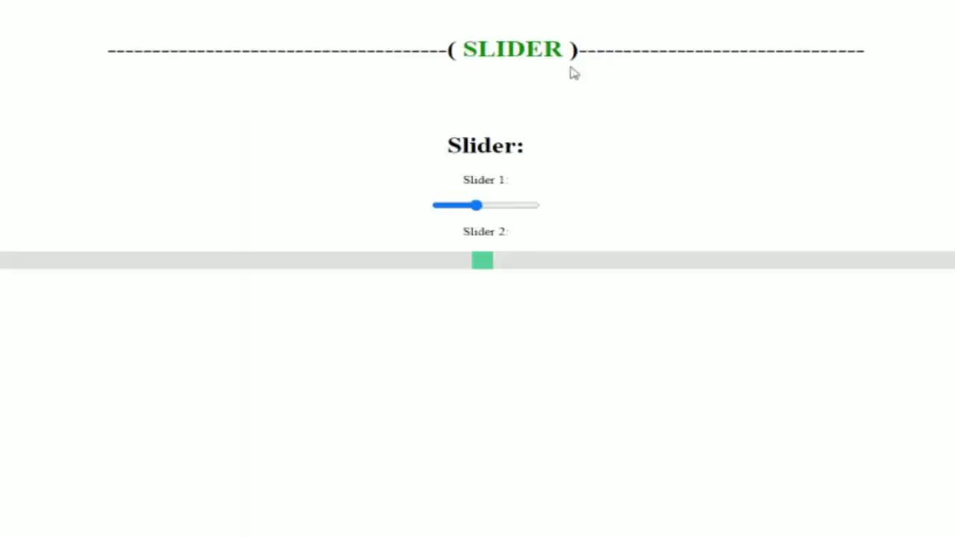
# Step: Highlight the SLIDER heading word, and try out the handles of Slider 1 and Slider 2
pyautogui.moveTo(564, 48); pyautogui.dragTo(447, 48)
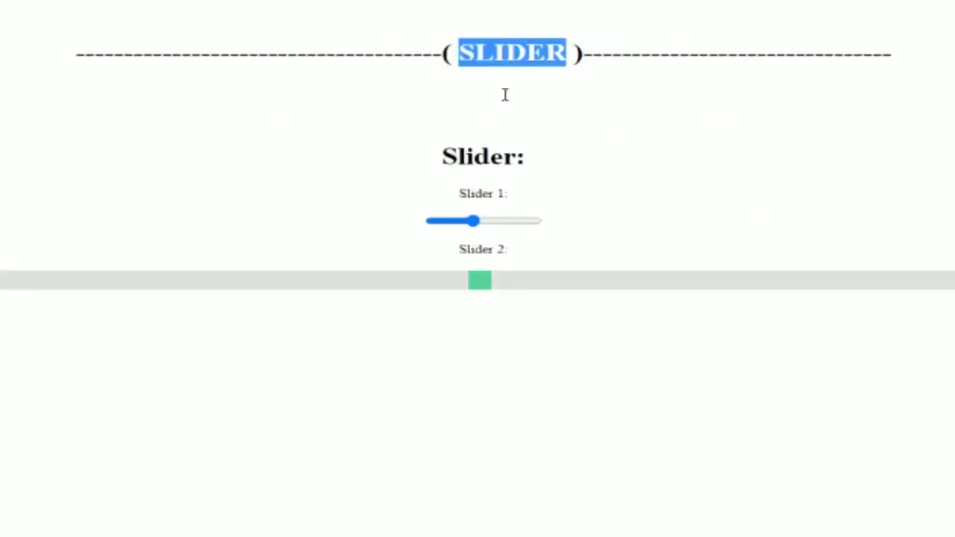
pyautogui.click(475, 221)
pyautogui.moveTo(475, 224)
pyautogui.mouseDown()
pyautogui.moveTo(518, 224)
pyautogui.moveTo(475, 221)
pyautogui.mouseUp()
pyautogui.moveTo(478, 282); pyautogui.dragTo(502, 288)
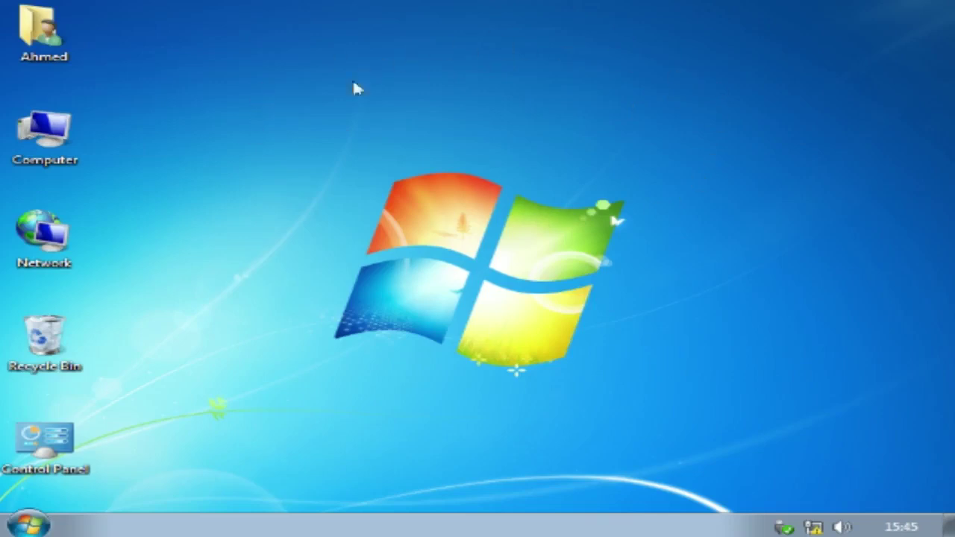
pyautogui.moveTo(154, 462); pyautogui.dragTo(4, 3)
pyautogui.click(273, 74)
pyautogui.moveTo(844, 80); pyautogui.dragTo(125, 465)
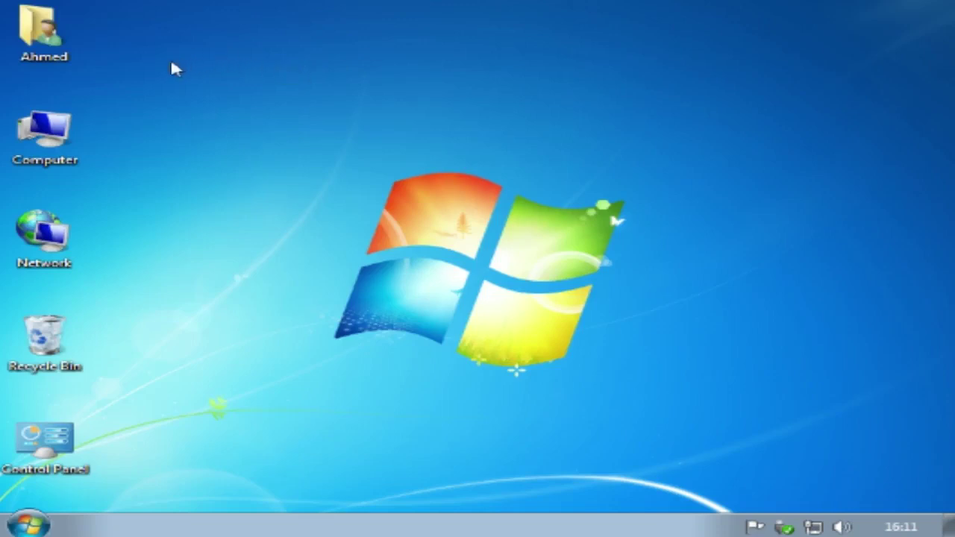
# Step: Select and deselect the Computer icon, and briefly show the empty desktop's context commands
pyautogui.click(44, 134)
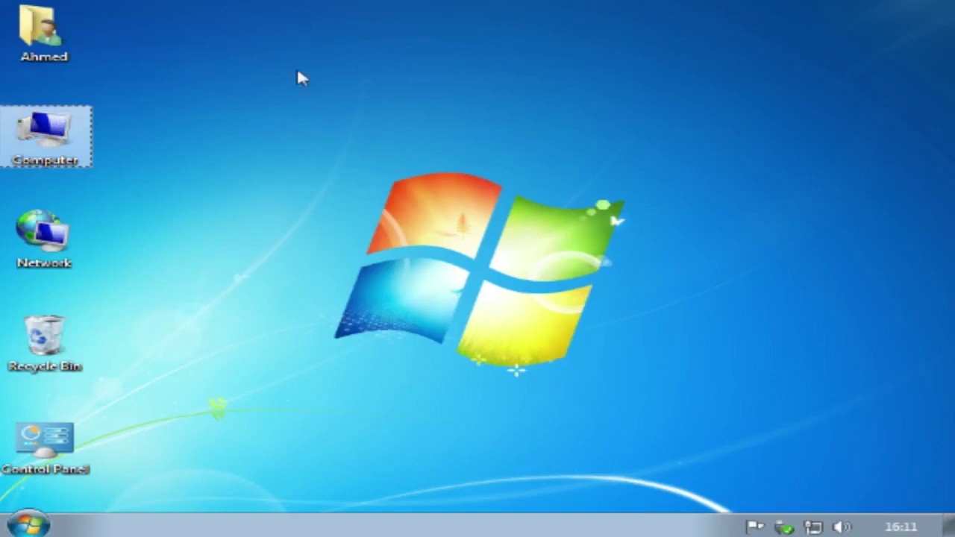
pyautogui.click(276, 48)
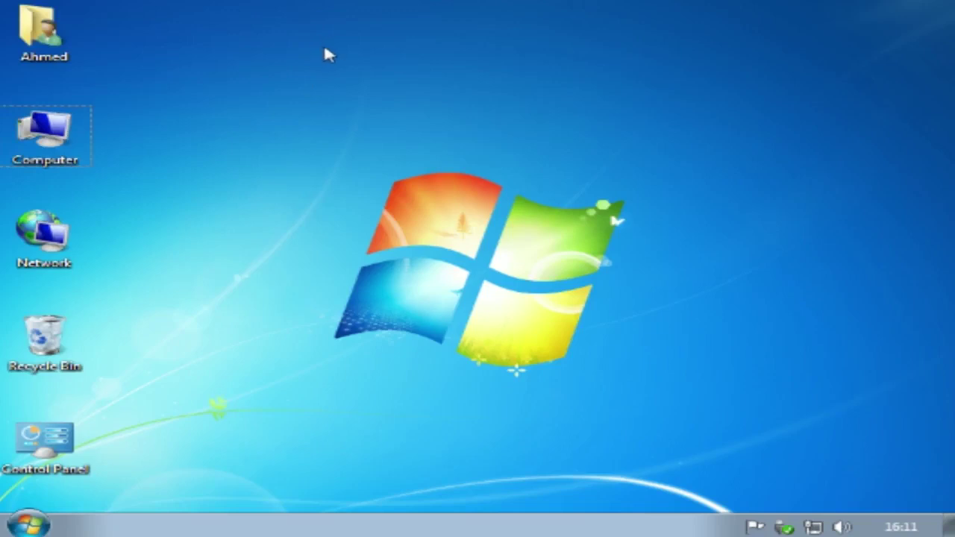
pyautogui.rightClick(289, 51)
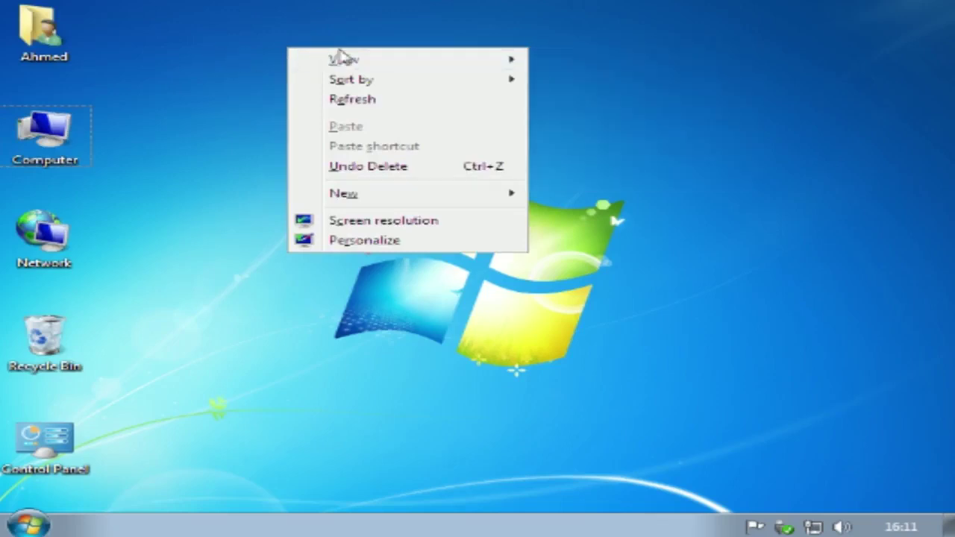
pyautogui.click(192, 79)
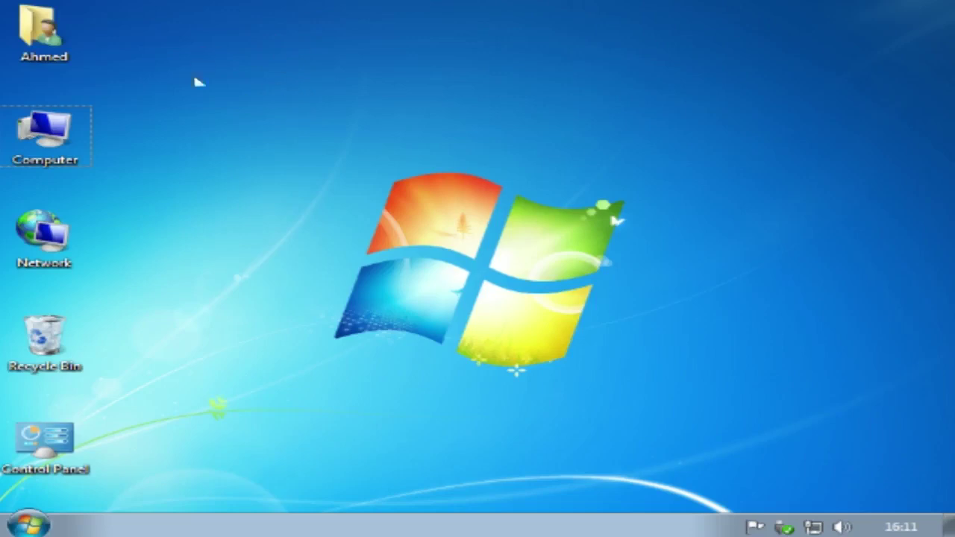
# Step: Move the Computer icon to the opposite side of the desktop and undo the move
pyautogui.click(47, 128)
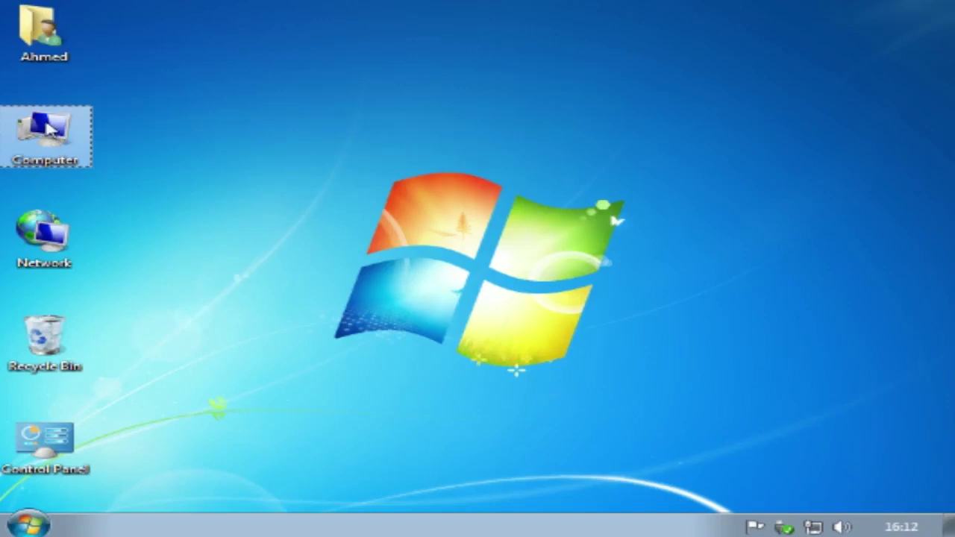
pyautogui.moveTo(47, 129); pyautogui.dragTo(880, 223)
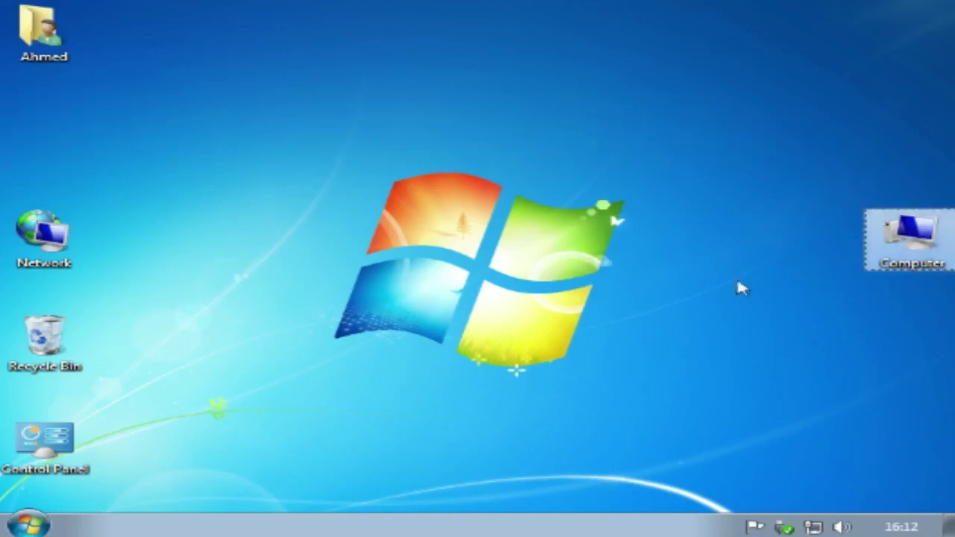
pyautogui.hotkey('ctrl', 'z')
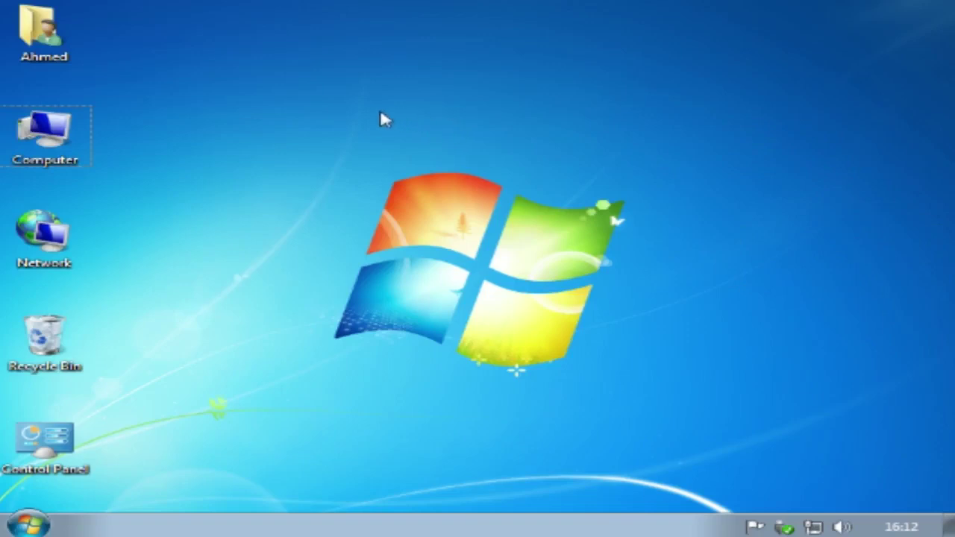
# Step: Turn on Auto arrange icons for the desktop
pyautogui.rightClick(299, 66)
pyautogui.moveTo(357, 78)
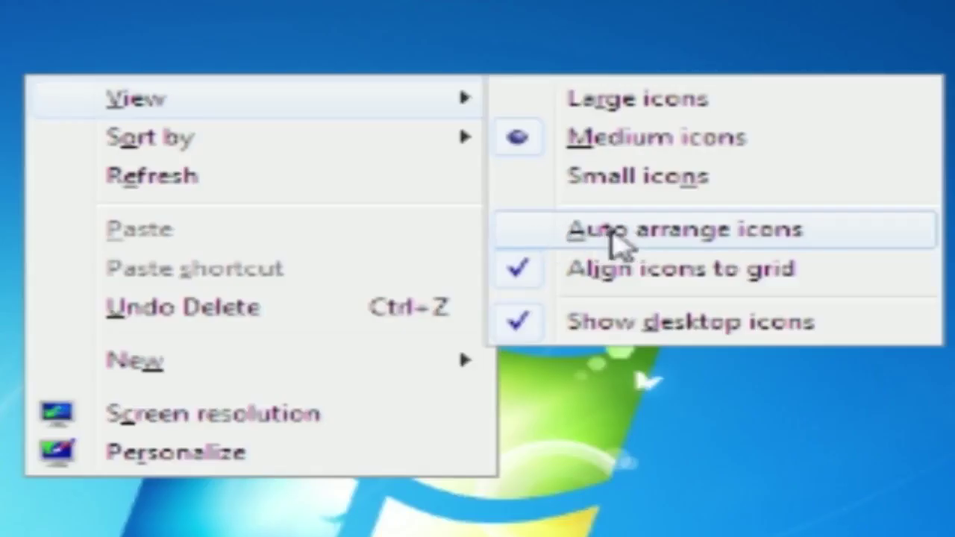
pyautogui.click(602, 147)
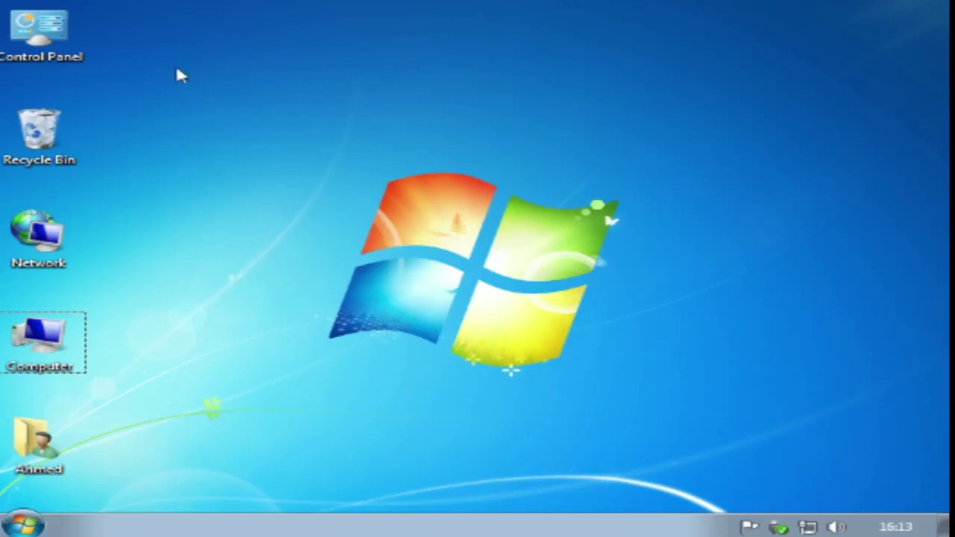
# Step: Recheck the desktop's icon view options and try to move the Computer and user folder icons across the desktop
pyautogui.rightClick(228, 73)
pyautogui.moveTo(321, 83)
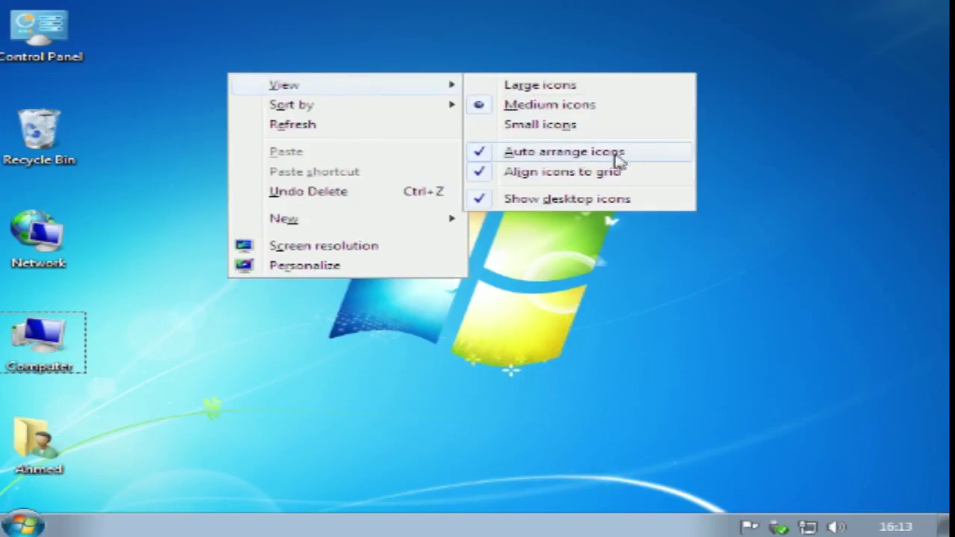
pyautogui.click(135, 98)
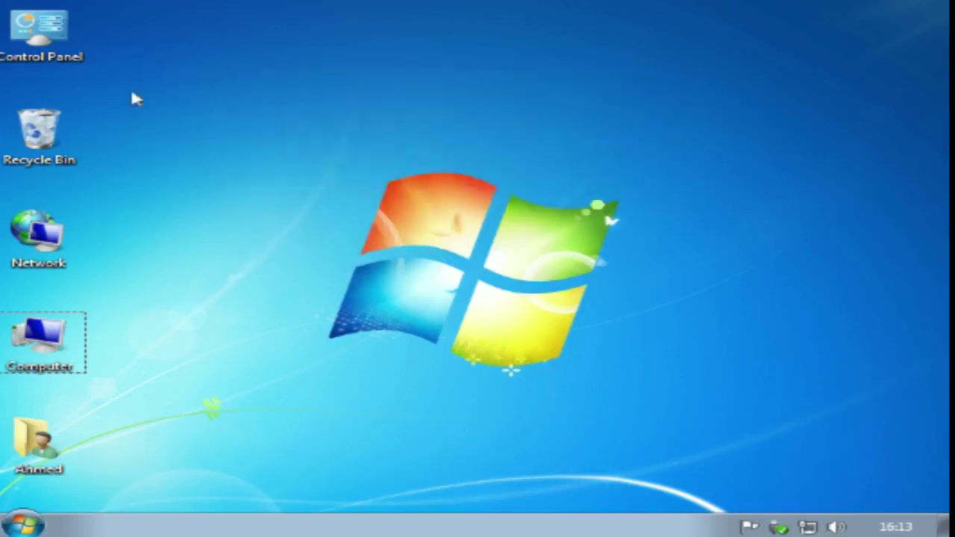
pyautogui.moveTo(34, 356); pyautogui.dragTo(843, 187)
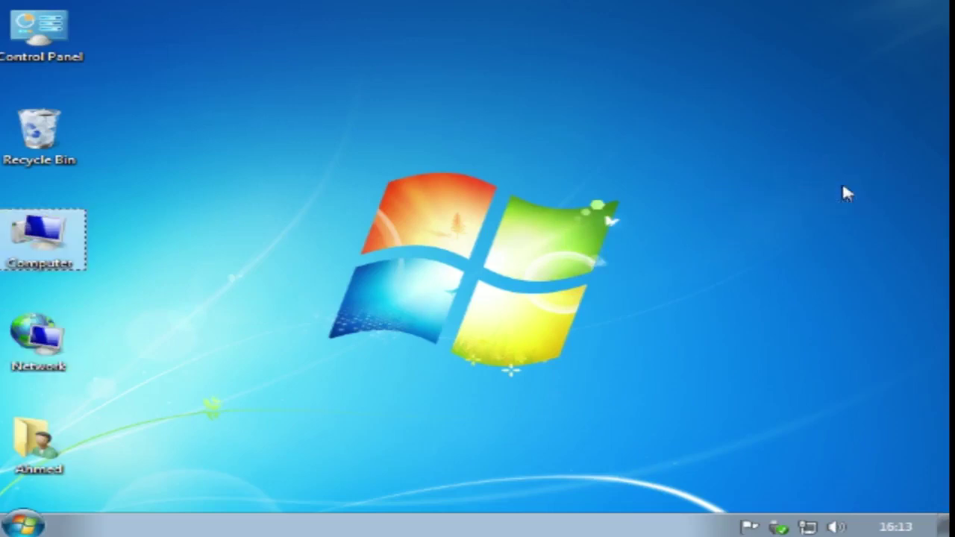
pyautogui.moveTo(17, 442); pyautogui.dragTo(757, 111)
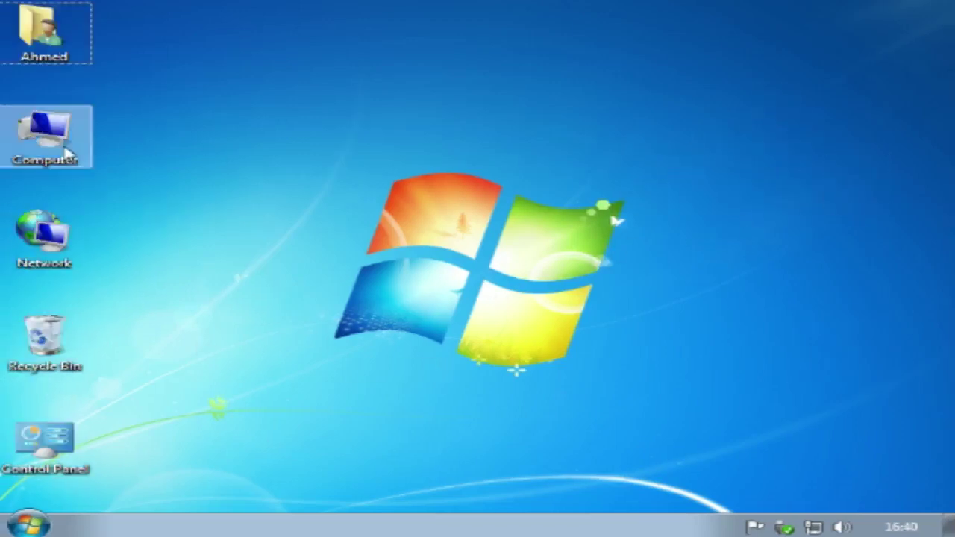
# Step: Open the Computer window from its desktop icon and close it, three times in a row
pyautogui.doubleClick(66, 153)
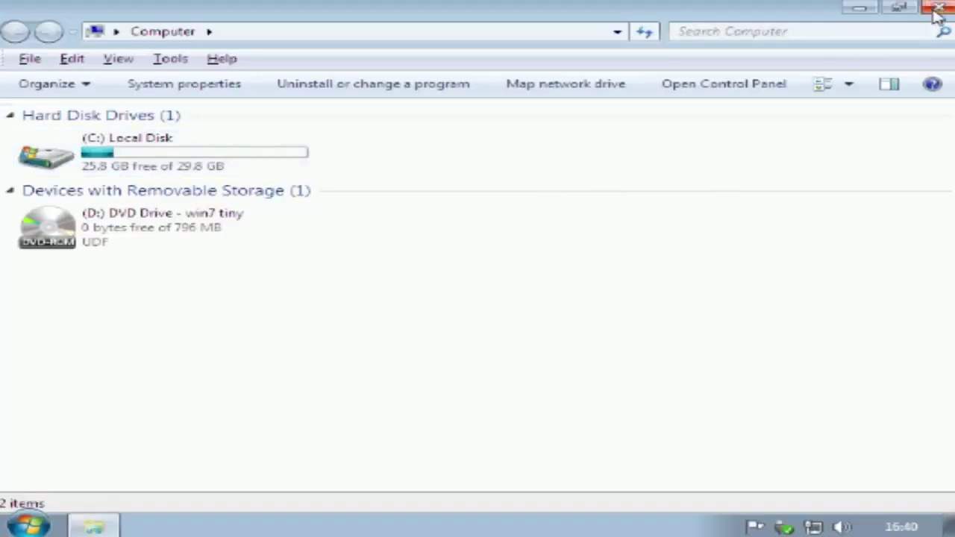
pyautogui.click(937, 10)
pyautogui.click(160, 166)
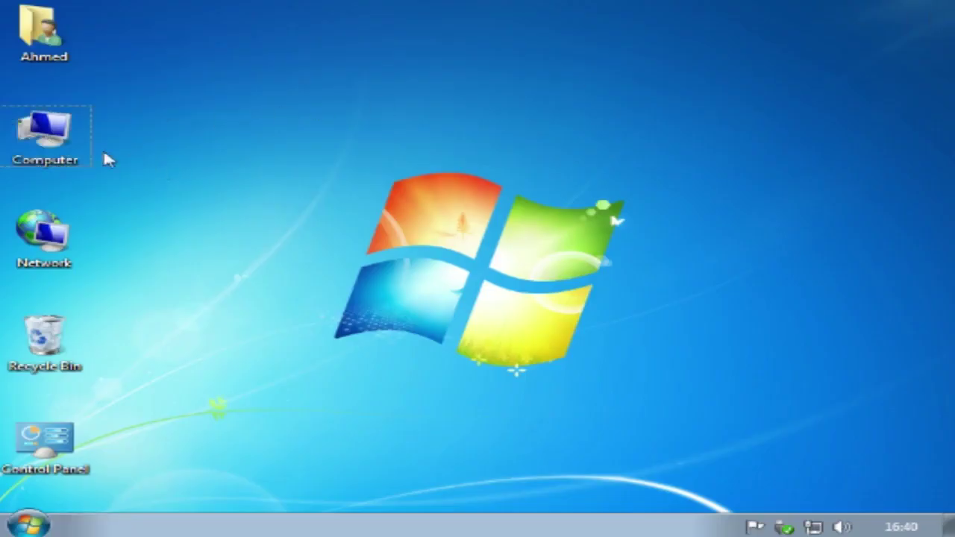
pyautogui.doubleClick(77, 147)
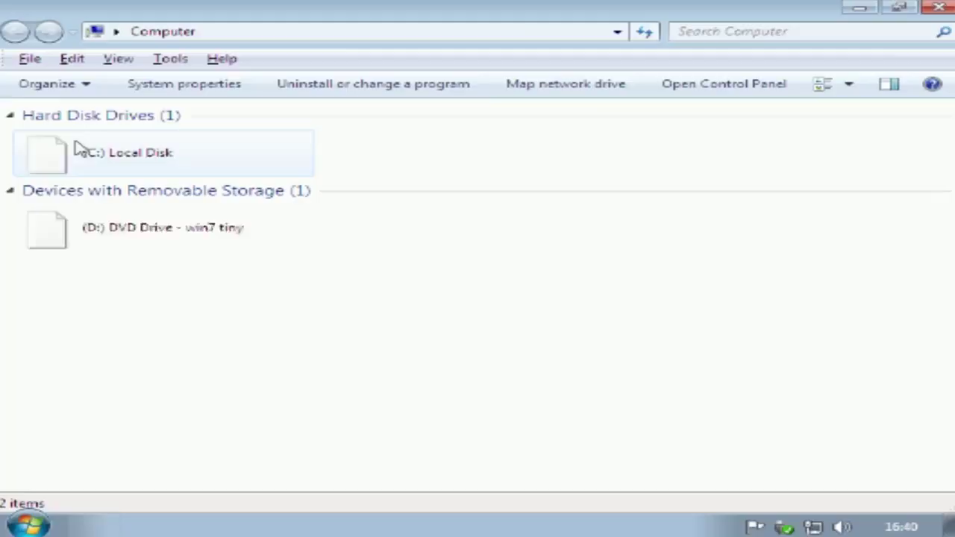
pyautogui.click(943, 11)
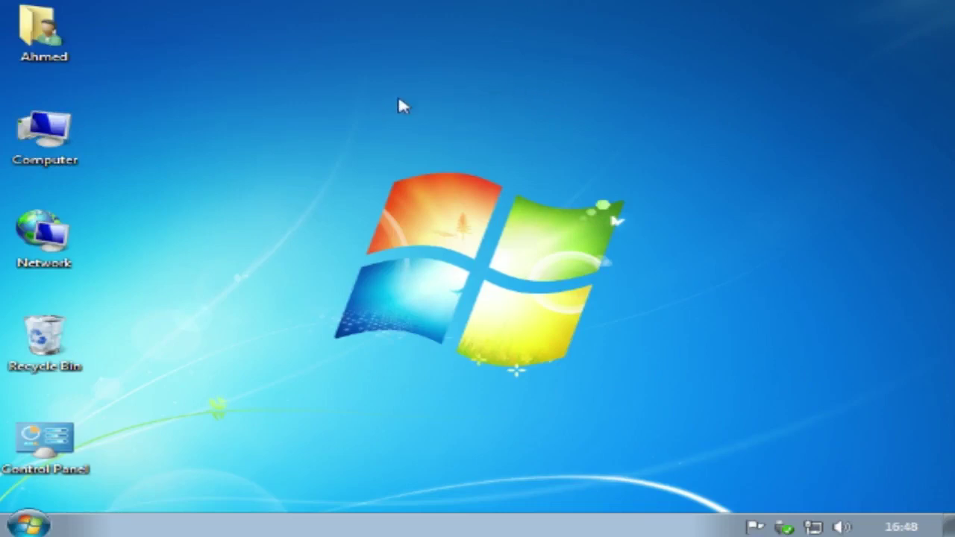
pyautogui.doubleClick(62, 147)
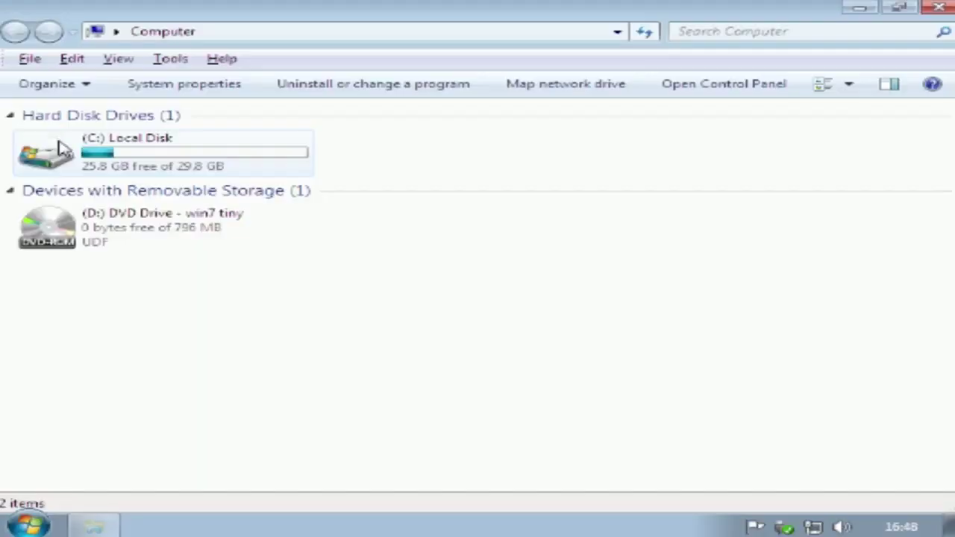
pyautogui.click(943, 7)
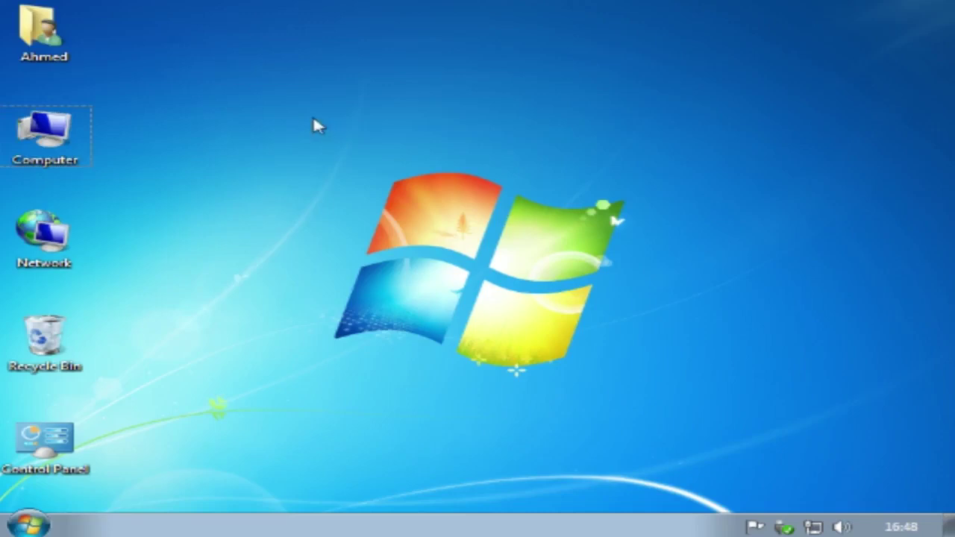
# Step: Open the Computer window with the Open command among its icon's context commands, and close the window
pyautogui.rightClick(43, 147)
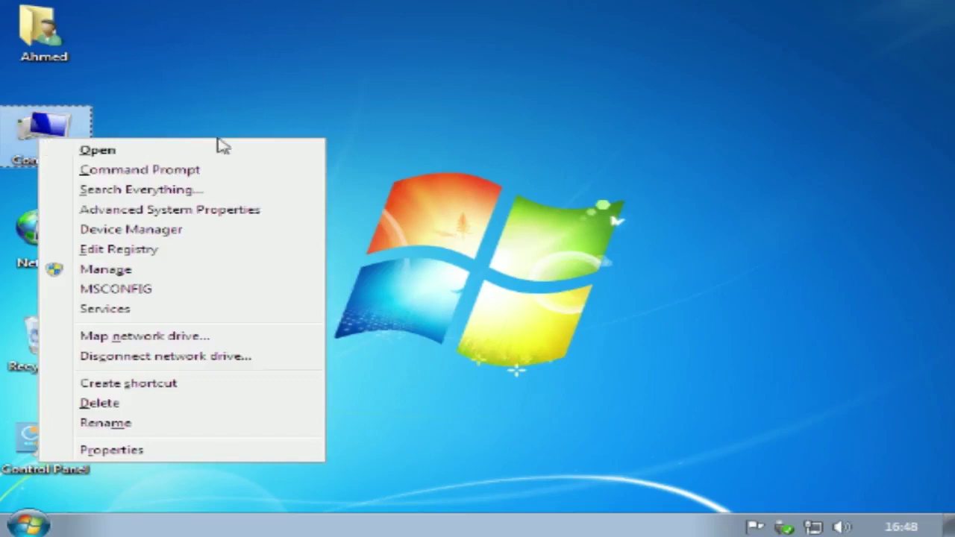
pyautogui.click(103, 153)
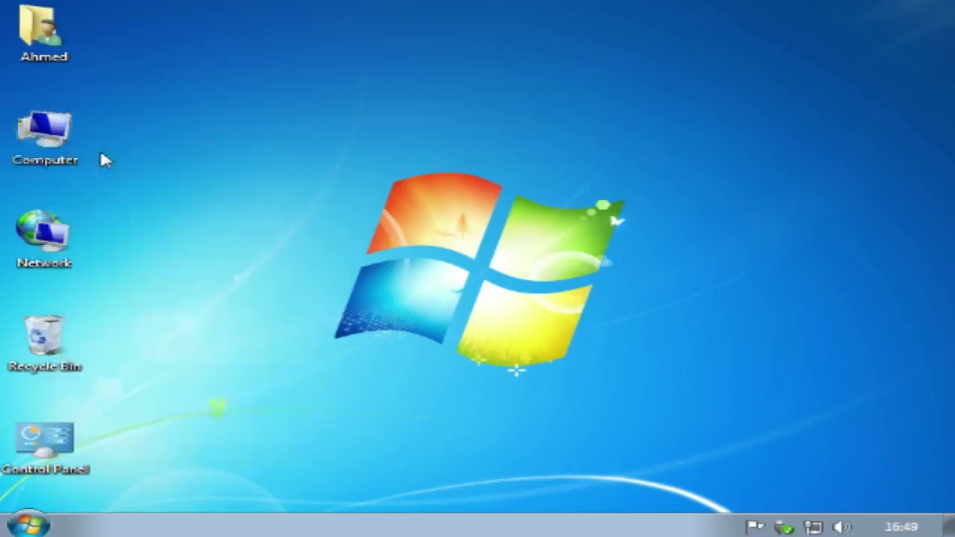
pyautogui.click(938, 11)
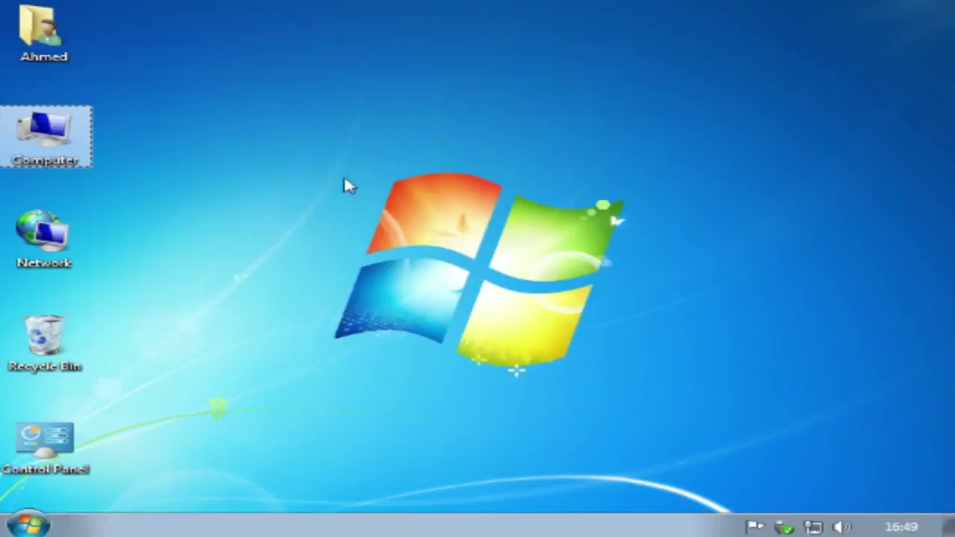
# Step: Clear the desktop selection, reselect the Computer icon and open its window from that selection
pyautogui.rightClick(311, 113)
pyautogui.click(335, 153)
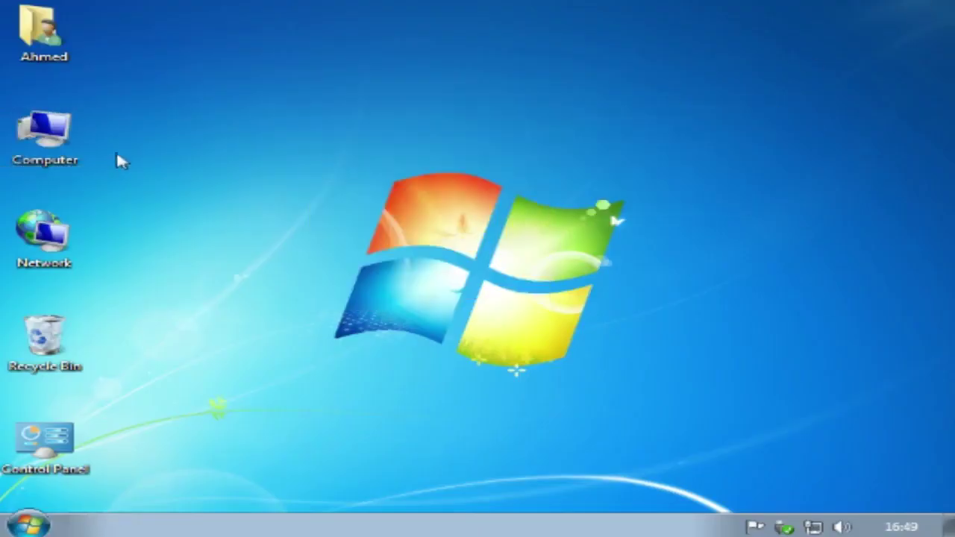
pyautogui.click(84, 149)
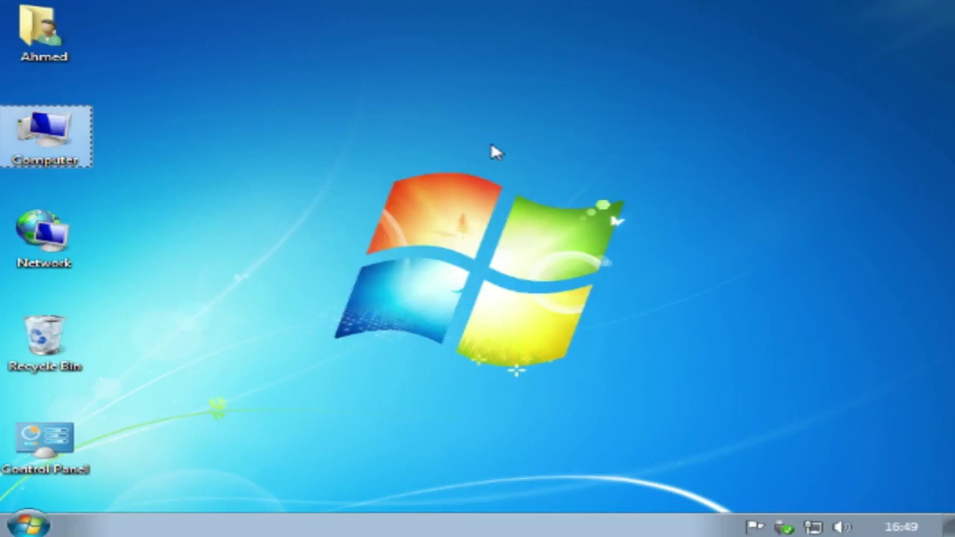
pyautogui.press('Return')
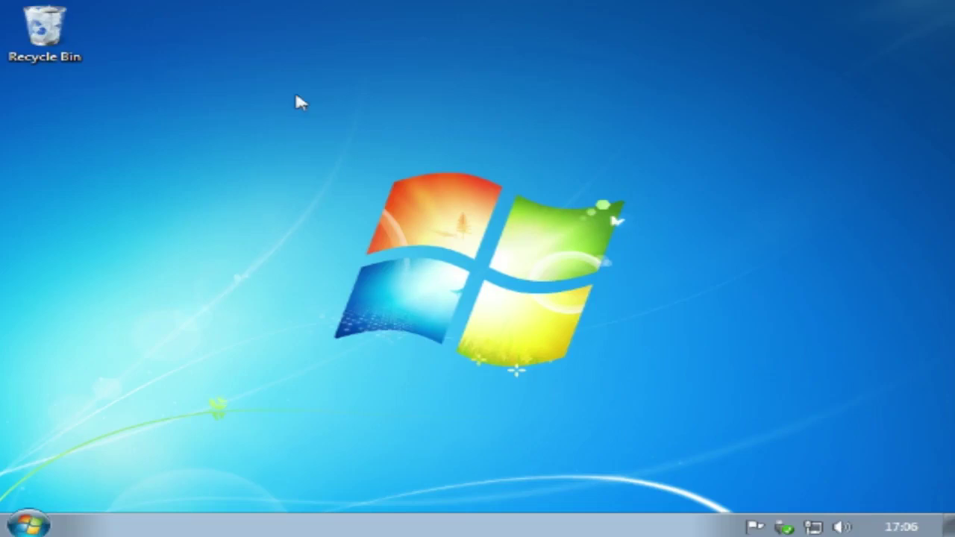
# Step: Open the desktop icon settings through the desktop's personalization options and move the dialog to a clearer spot
pyautogui.rightClick(372, 54)
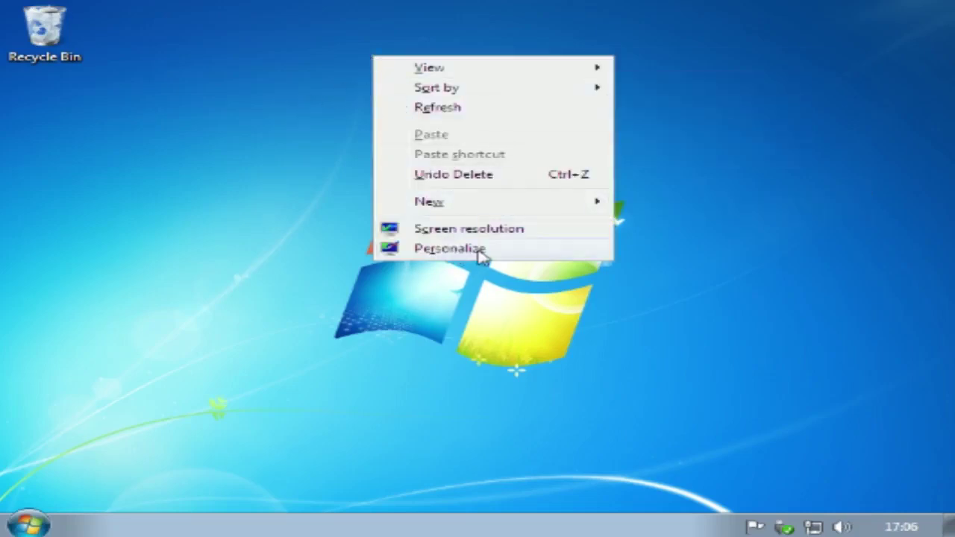
pyautogui.click(448, 248)
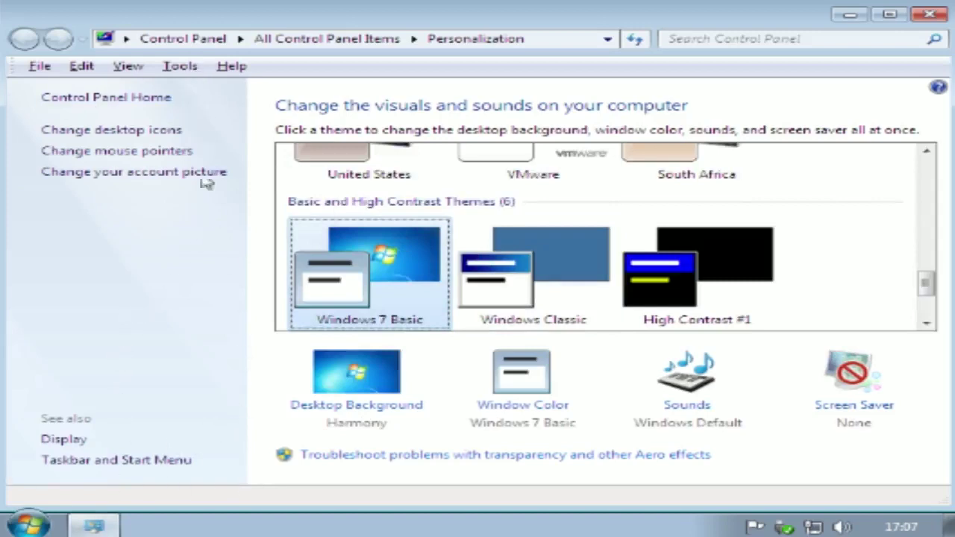
pyautogui.click(117, 134)
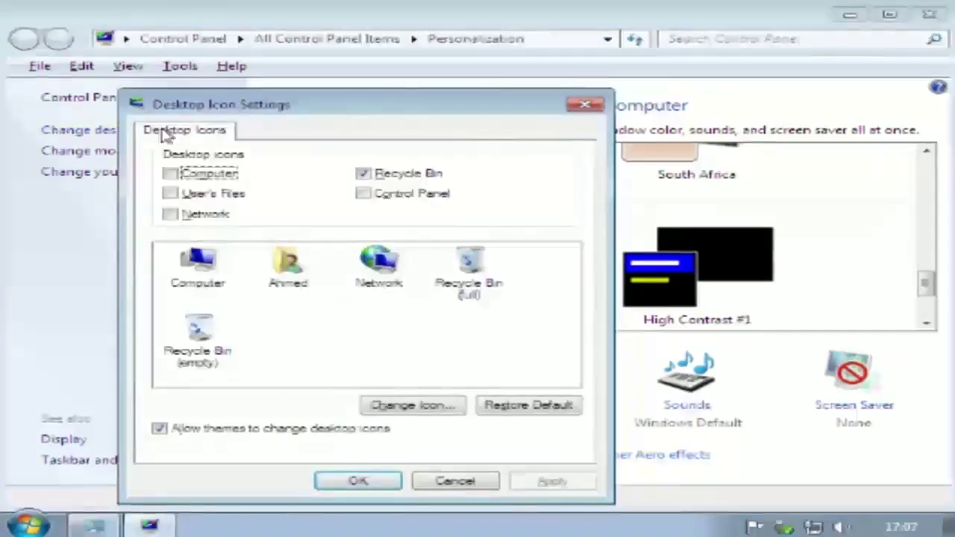
pyautogui.moveTo(393, 109); pyautogui.dragTo(541, 53)
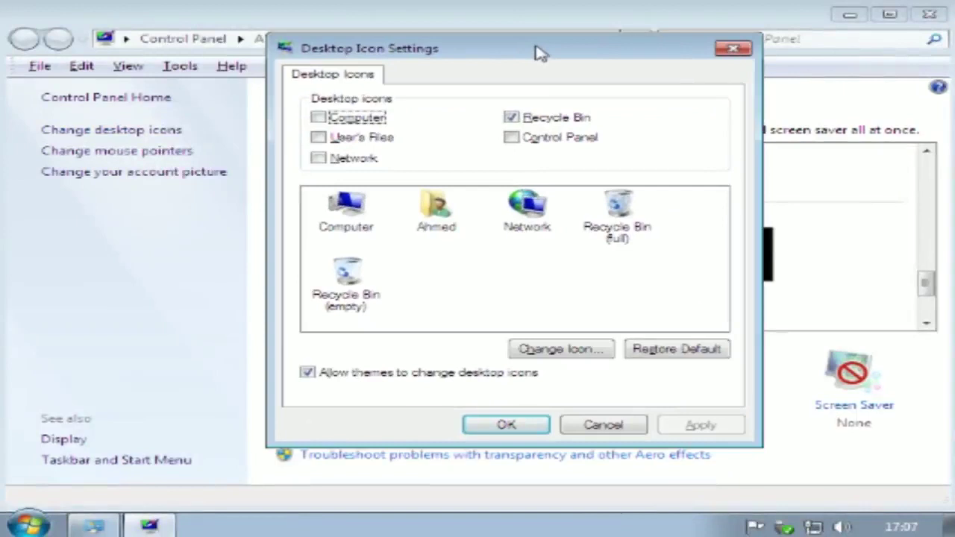
# Step: Show the Computer, User's Files, Network and Control Panel icons on the desktop, apply the settings and close Personalization
pyautogui.click(319, 120)
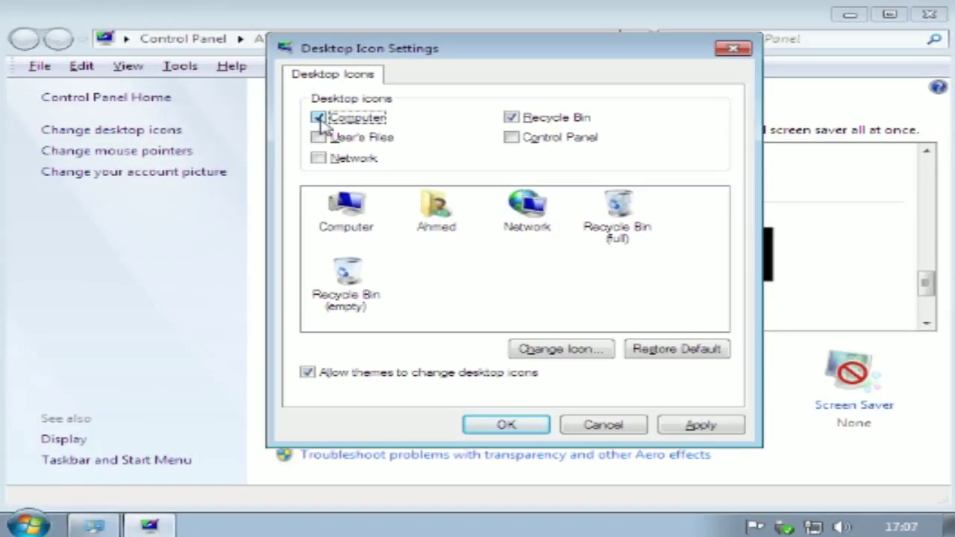
pyautogui.click(319, 118)
pyautogui.click(318, 137)
pyautogui.click(318, 159)
pyautogui.click(511, 138)
pyautogui.moveTo(461, 54); pyautogui.dragTo(470, 42)
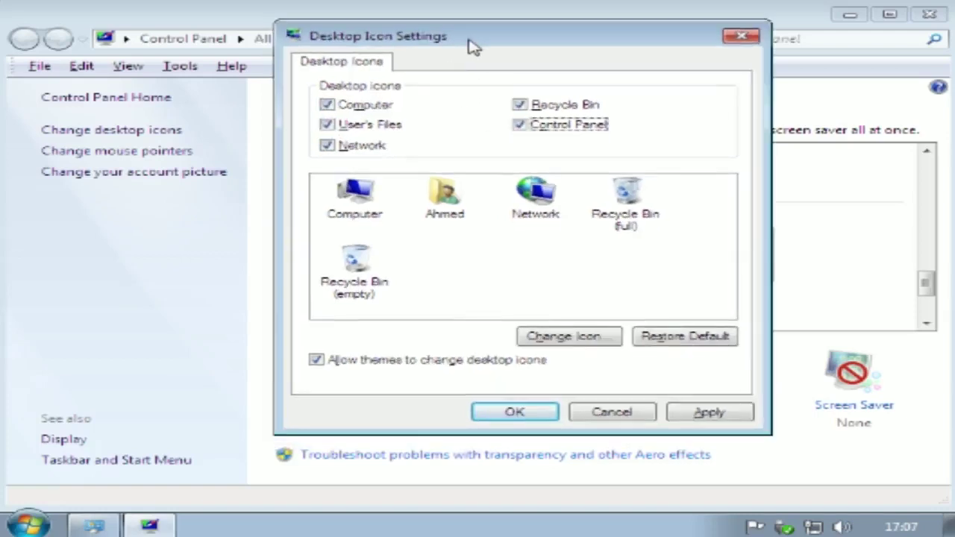
pyautogui.click(709, 412)
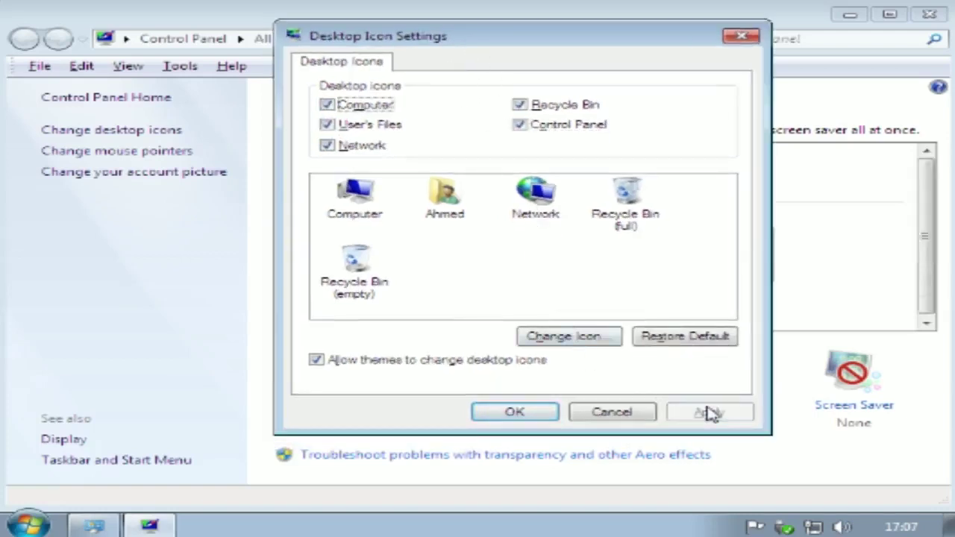
pyautogui.click(514, 411)
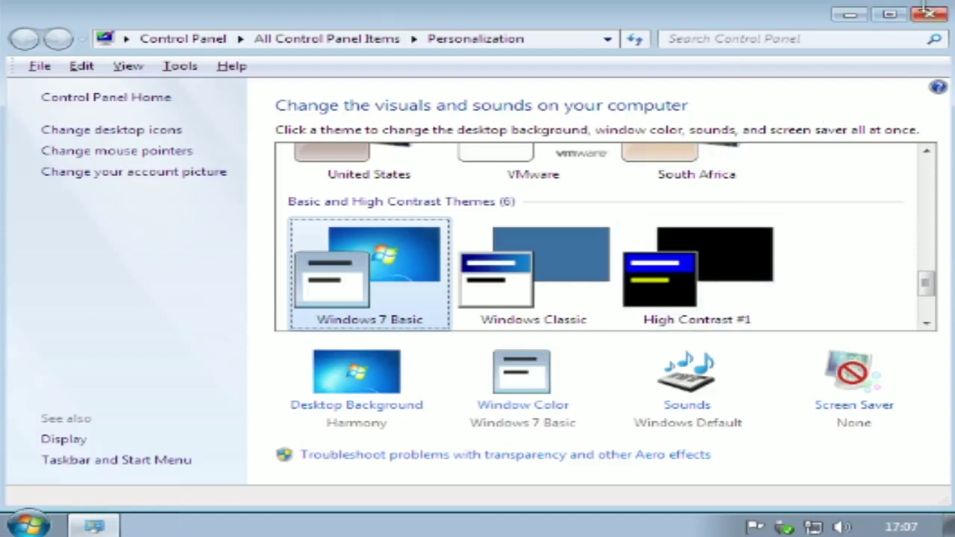
pyautogui.click(931, 14)
# Step: Refresh the desktop, reopen the desktop icon settings and apply hiding the Control Panel icon
pyautogui.rightClick(338, 98)
pyautogui.click(383, 152)
pyautogui.rightClick(397, 118)
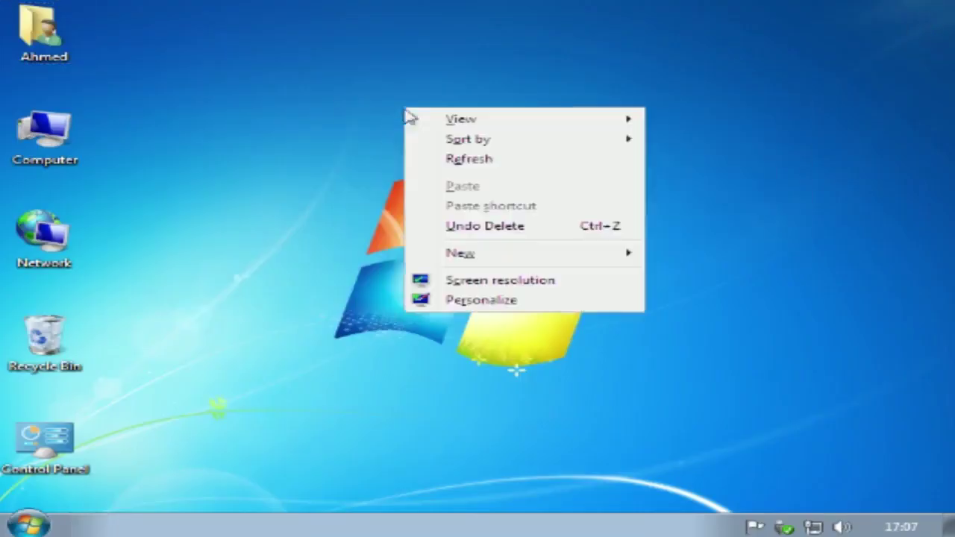
pyautogui.click(474, 299)
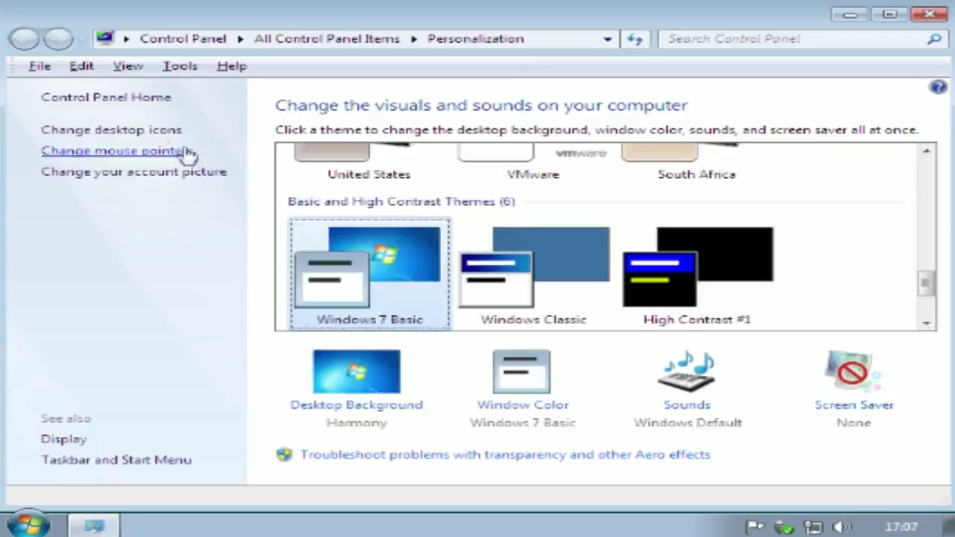
pyautogui.click(128, 130)
pyautogui.moveTo(323, 28); pyautogui.dragTo(434, 30)
pyautogui.click(407, 126)
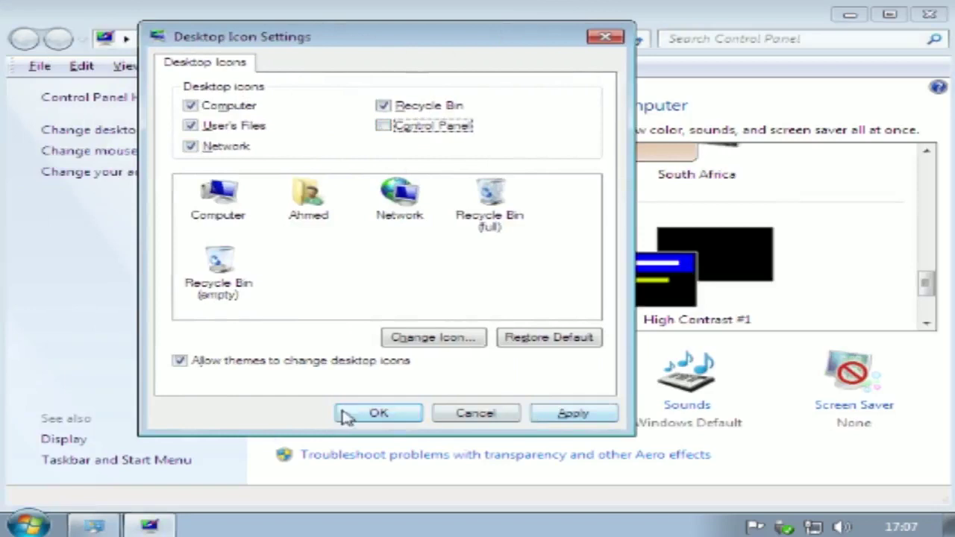
pyautogui.click(573, 414)
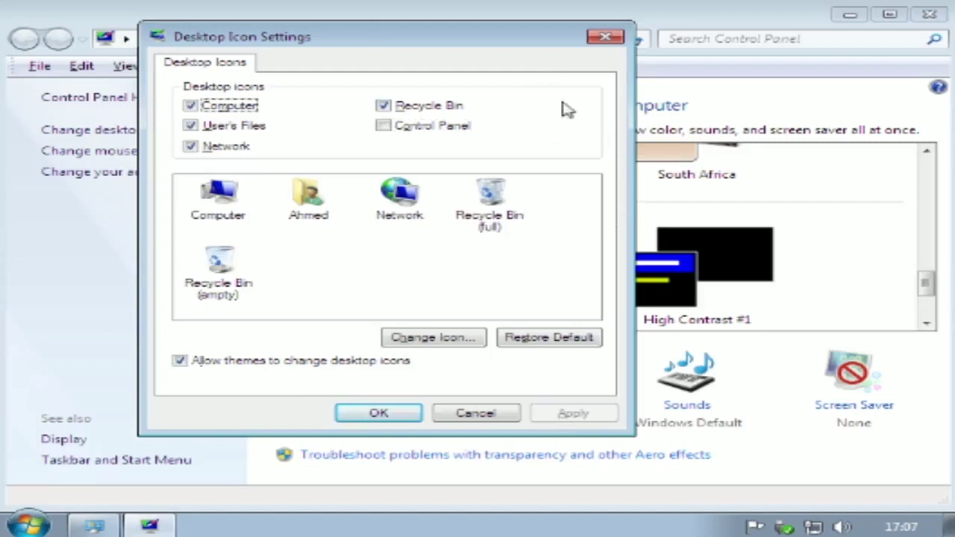
# Step: Show the Control Panel icon on the desktop again, confirm the settings and refresh the desktop
pyautogui.click(384, 126)
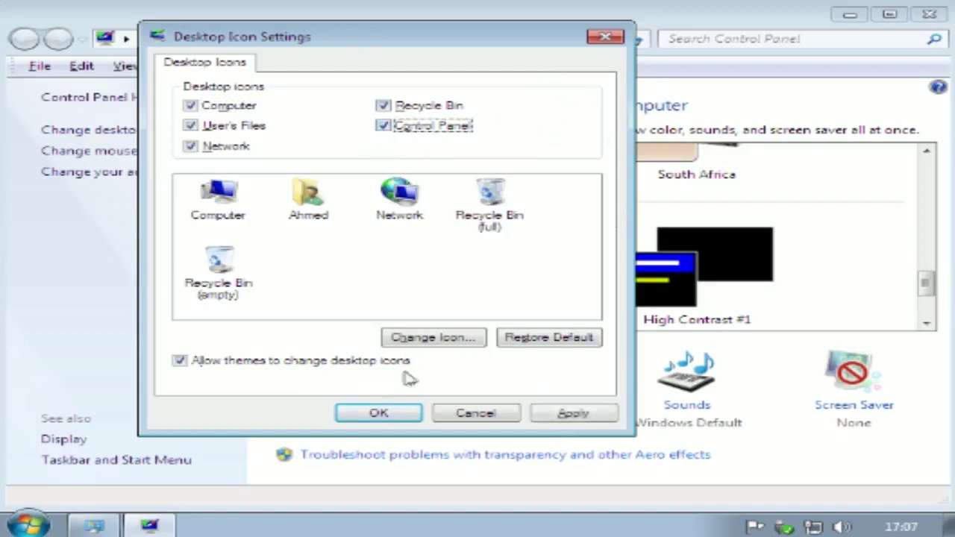
pyautogui.click(381, 415)
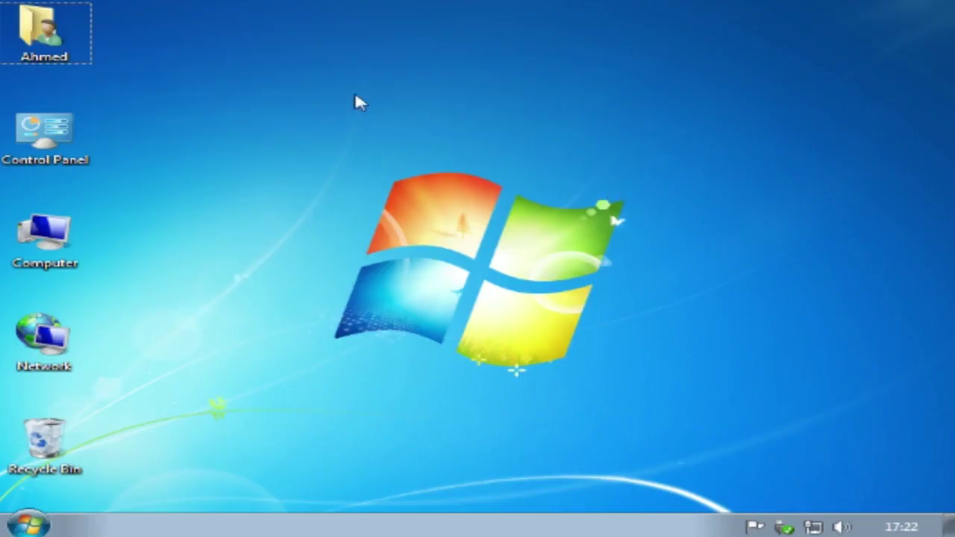
pyautogui.rightClick(355, 96)
pyautogui.click(395, 141)
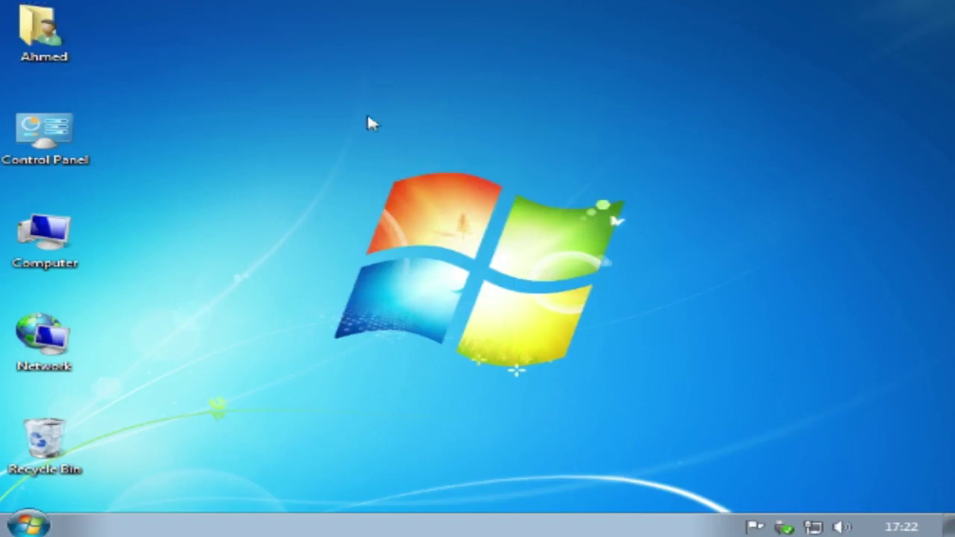
# Step: Reopen the desktop icon settings and open the icon choices for the Computer icon
pyautogui.rightClick(339, 79)
pyautogui.click(442, 271)
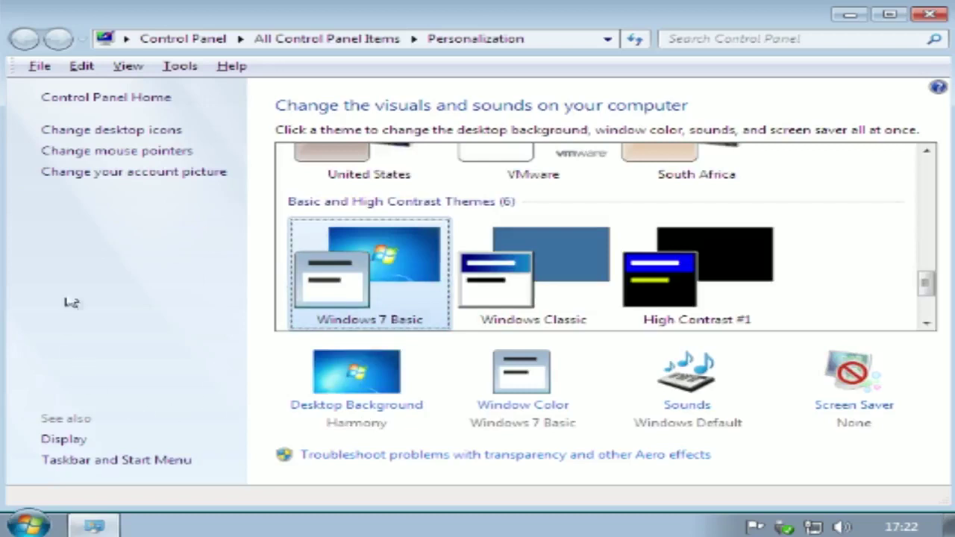
pyautogui.click(155, 139)
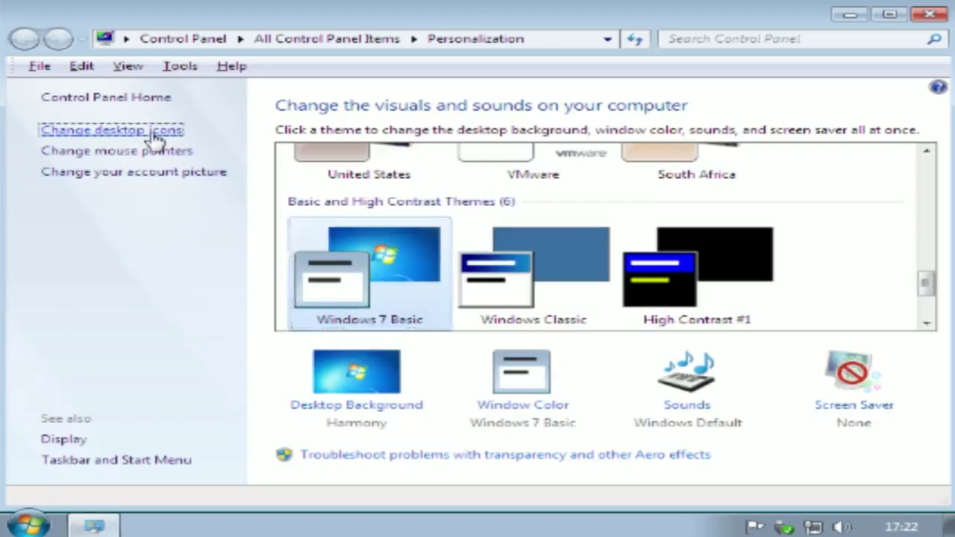
pyautogui.click(248, 288)
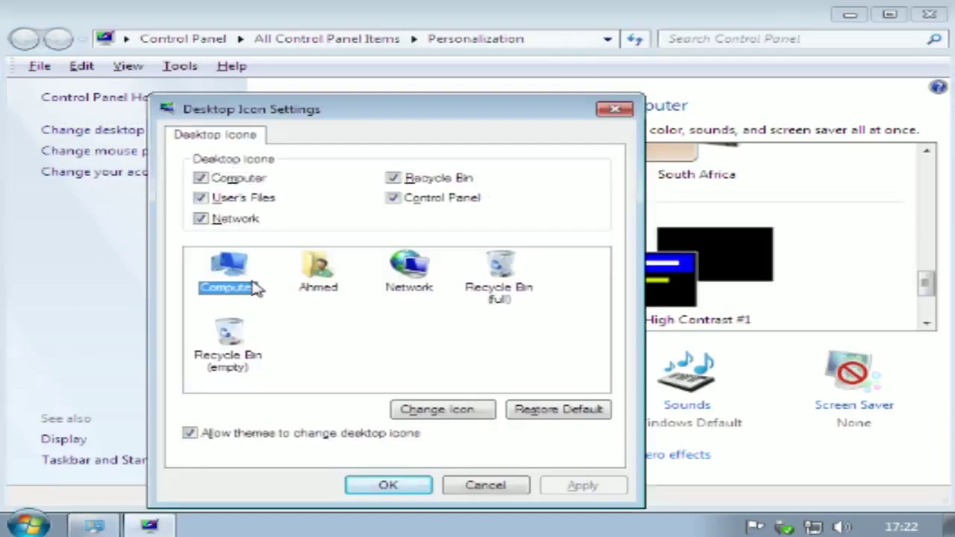
pyautogui.click(453, 412)
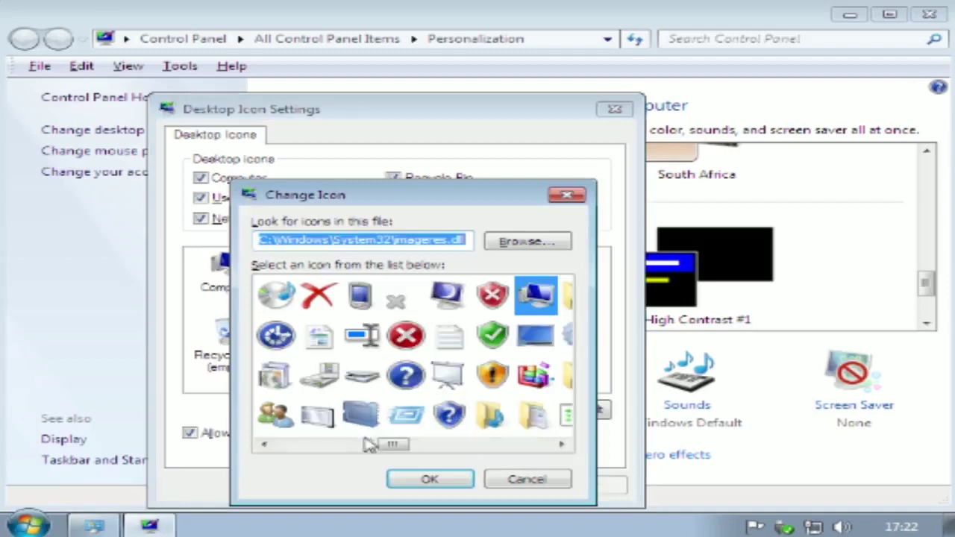
# Step: Assign the red circle with a white X as the Computer icon, close Personalization and select the icon on the desktop
pyautogui.click(406, 335)
pyautogui.click(437, 482)
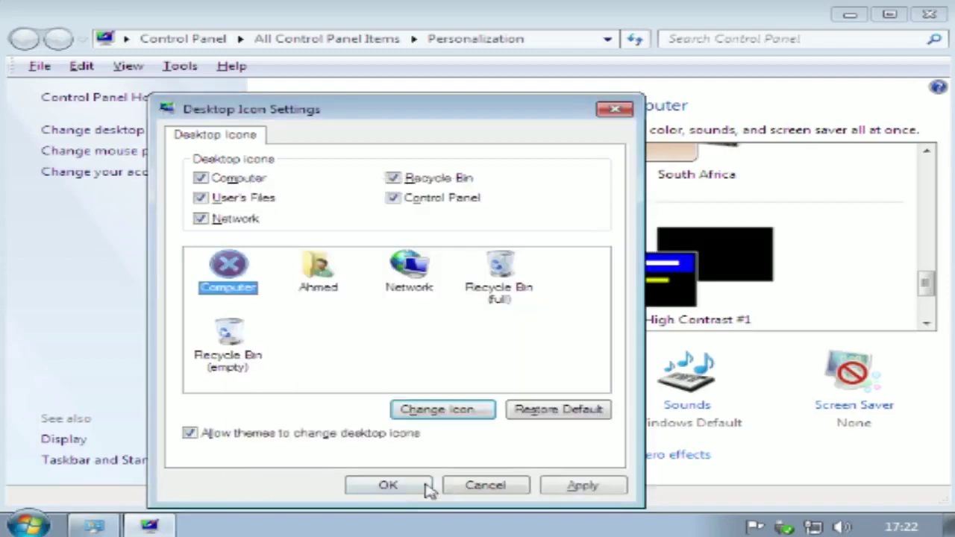
pyautogui.click(403, 487)
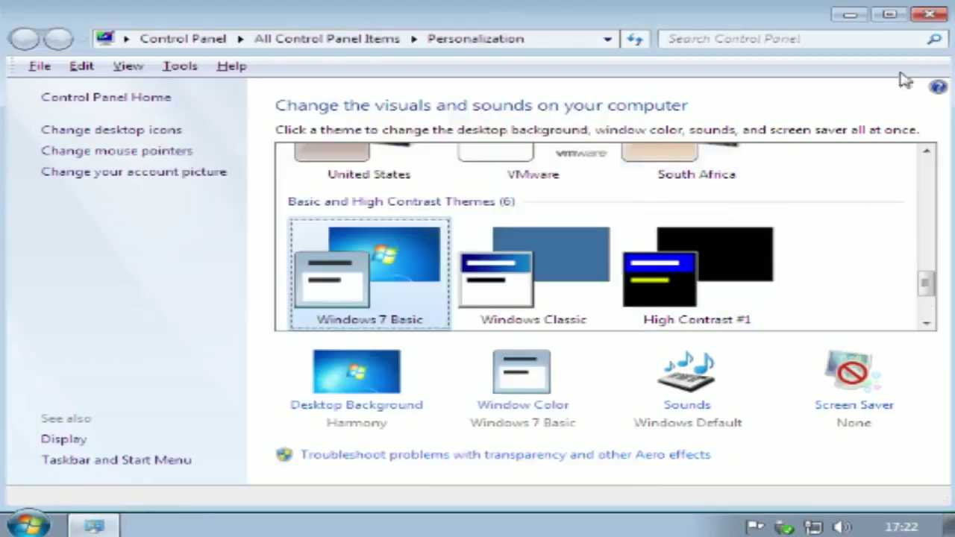
pyautogui.click(928, 14)
pyautogui.click(76, 262)
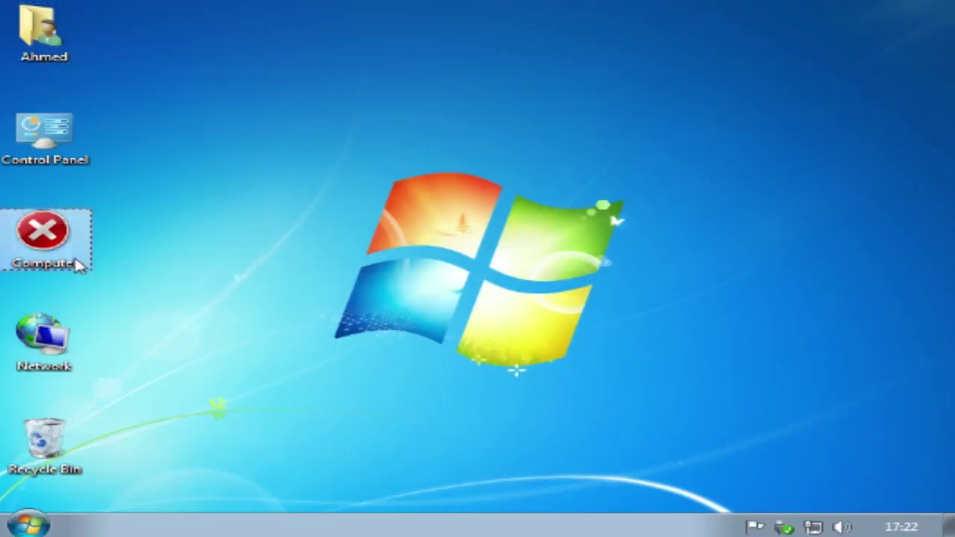
# Step: Clear the desktop selection, return to the desktop icon settings and select the Computer icon in the preview list
pyautogui.click(324, 155)
pyautogui.rightClick(325, 155)
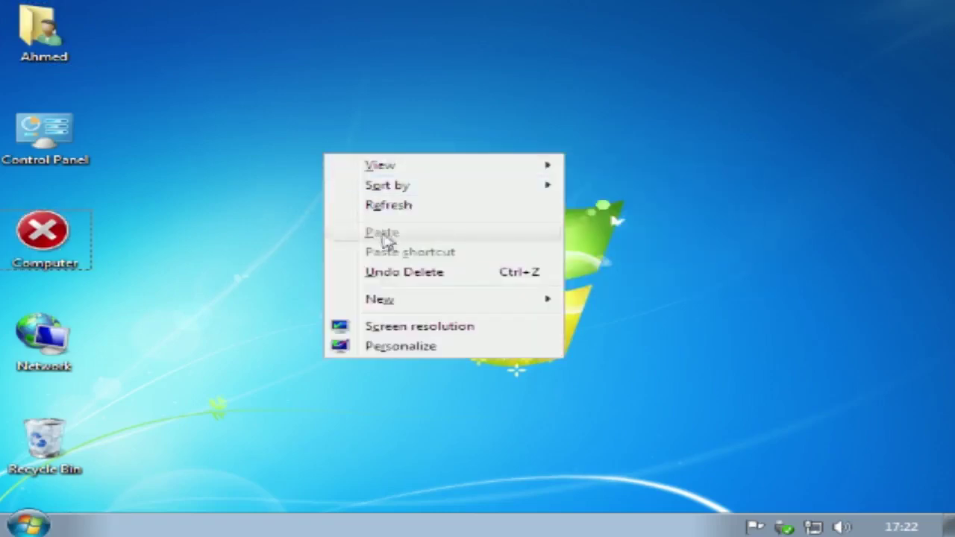
pyautogui.click(399, 347)
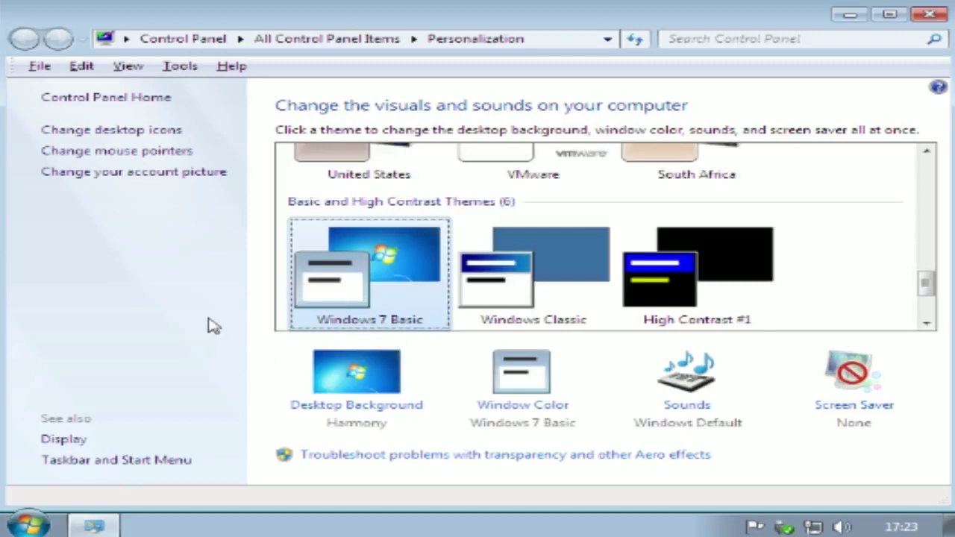
pyautogui.click(116, 139)
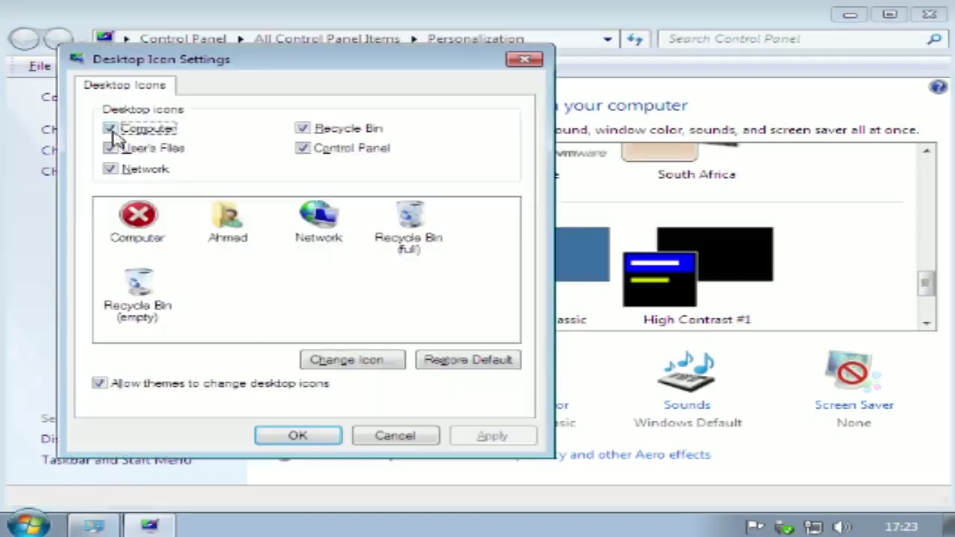
pyautogui.click(136, 233)
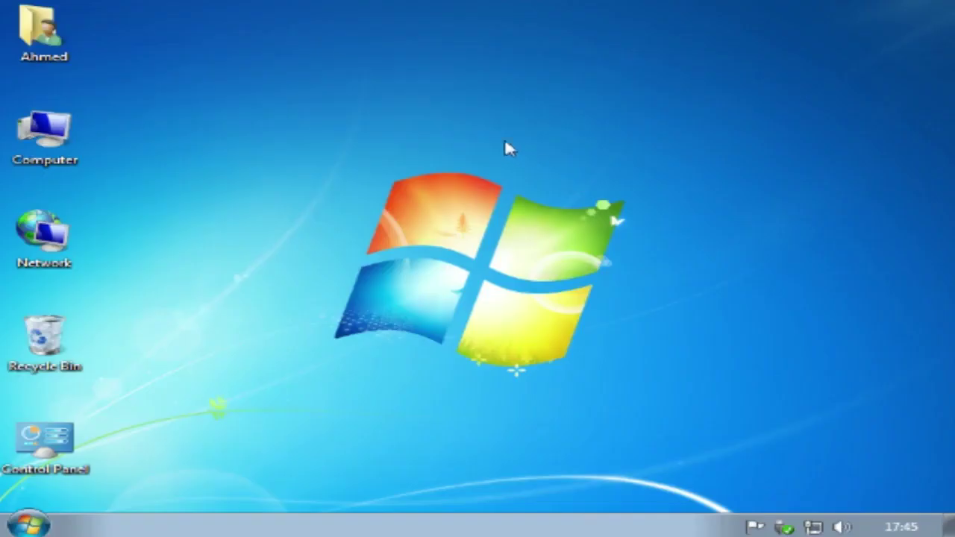
# Step: Check the desktop's sorting options and set the desktop icons' view to Large icons
pyautogui.rightClick(400, 93)
pyautogui.moveTo(466, 127)
pyautogui.rightClick(376, 86)
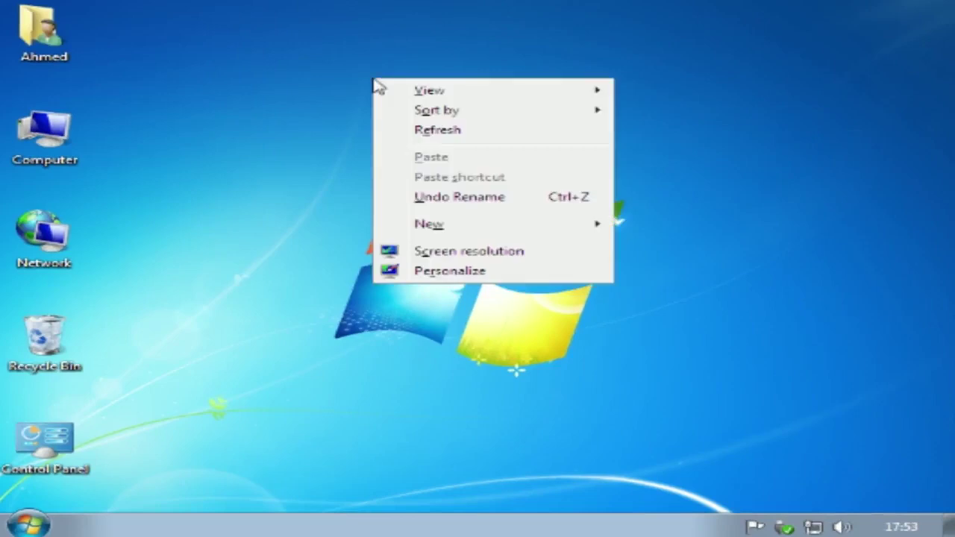
pyautogui.moveTo(432, 90)
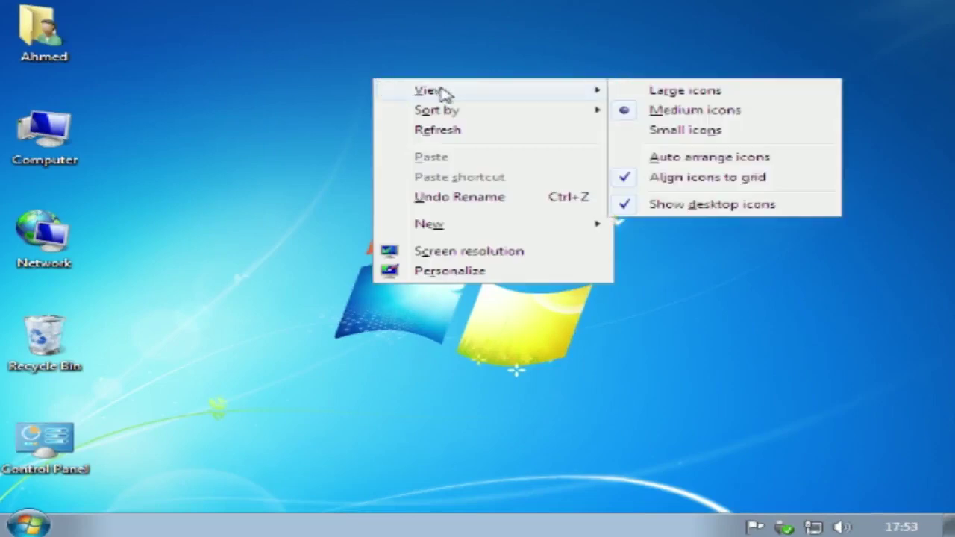
pyautogui.click(685, 91)
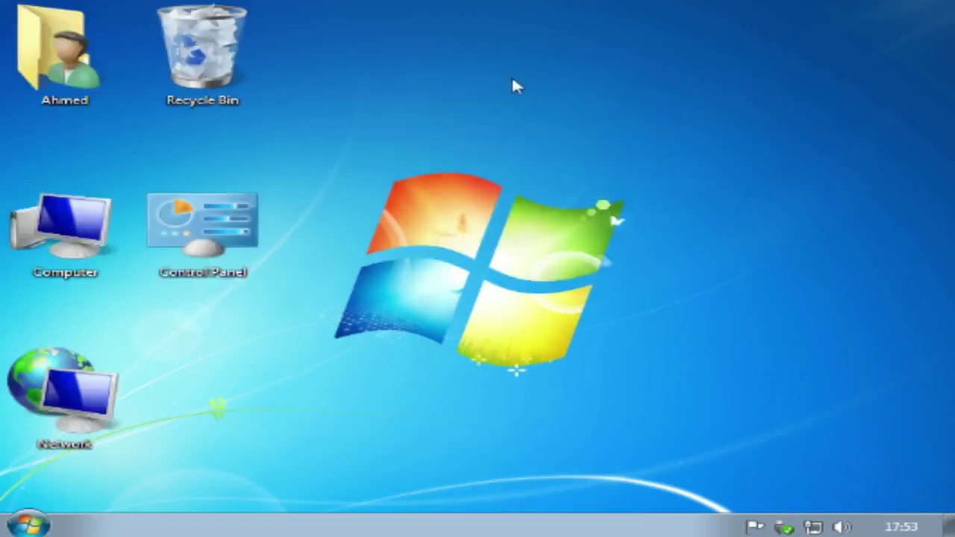
# Step: Switch the desktop icons' view to Medium icons and then to Small icons
pyautogui.rightClick(451, 66)
pyautogui.moveTo(552, 80)
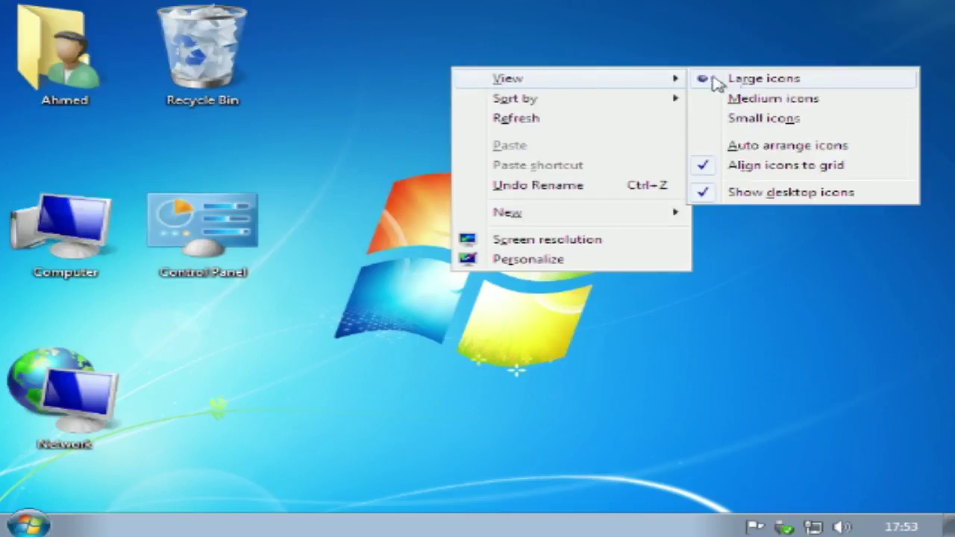
pyautogui.click(761, 105)
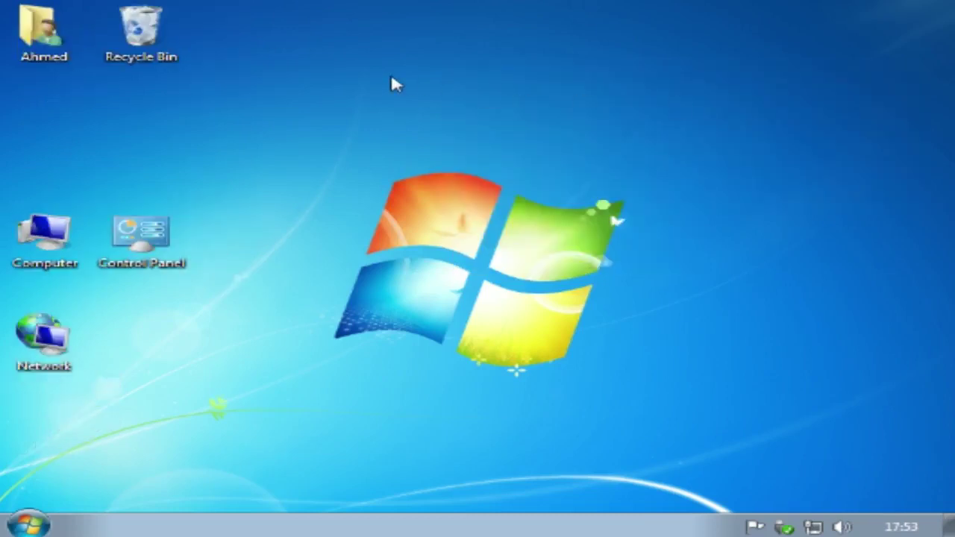
pyautogui.rightClick(392, 77)
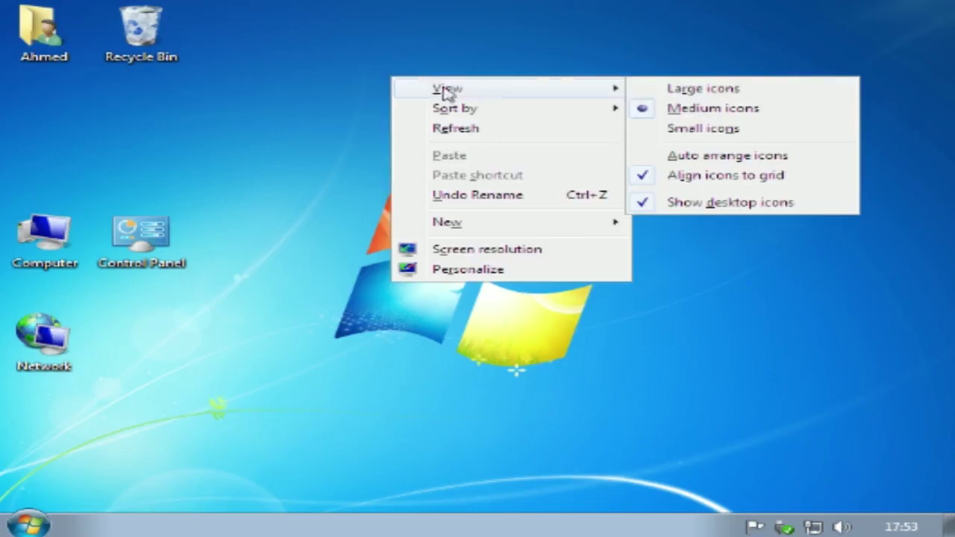
pyautogui.click(705, 129)
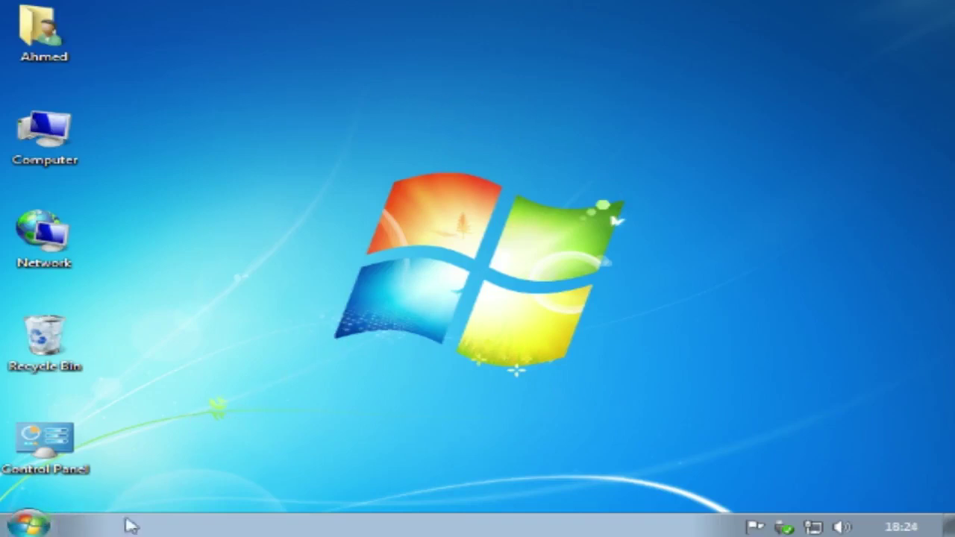
pyautogui.rightClick(441, 101)
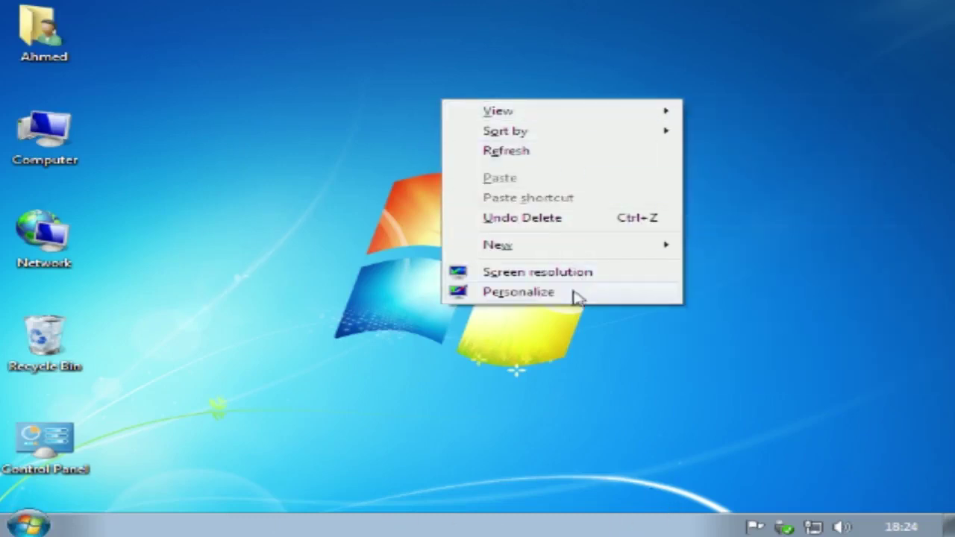
pyautogui.click(409, 69)
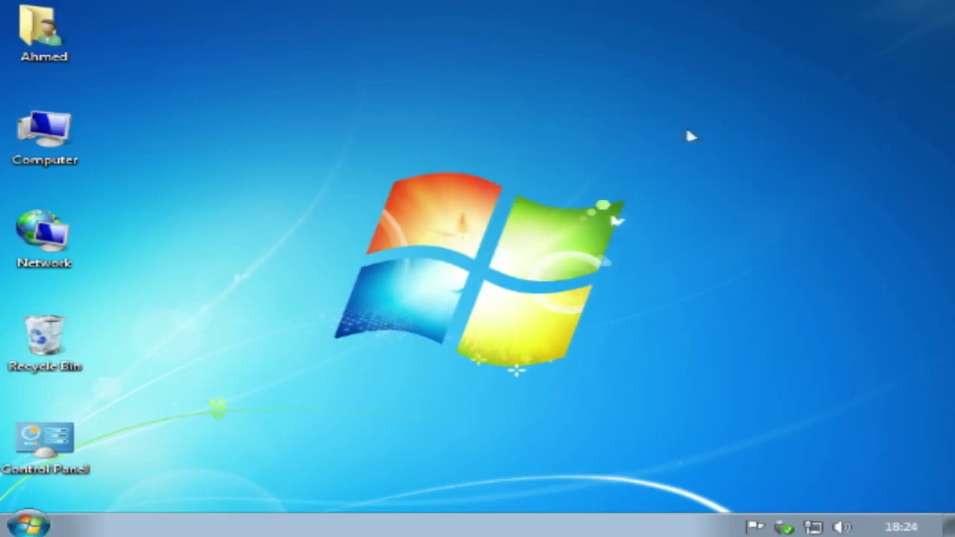
# Step: Open Computer to view its drives, close the window and refresh the desktop
pyautogui.doubleClick(45, 134)
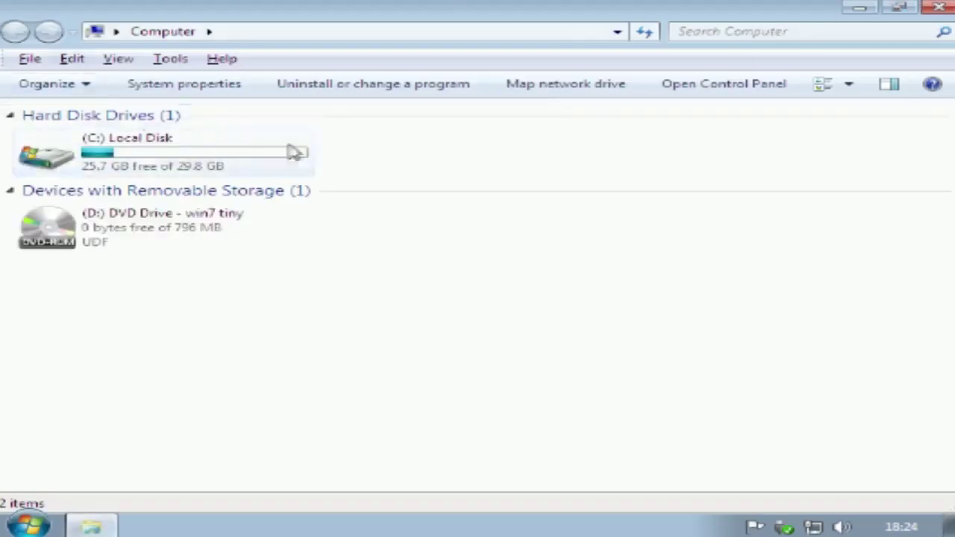
pyautogui.click(938, 9)
pyautogui.rightClick(338, 121)
pyautogui.click(395, 173)
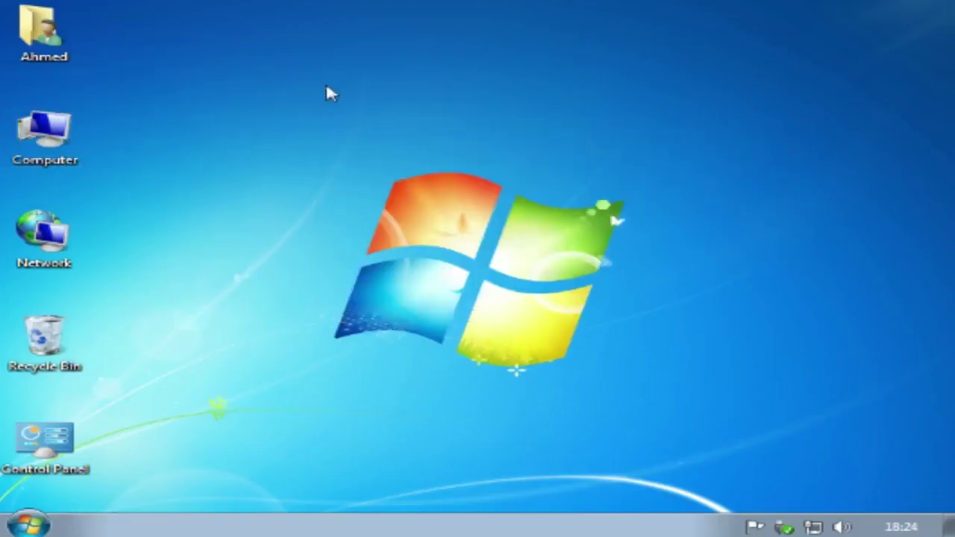
# Step: Open the desktop's personalization settings, apply the High Contrast #1 theme and close the window
pyautogui.rightClick(346, 85)
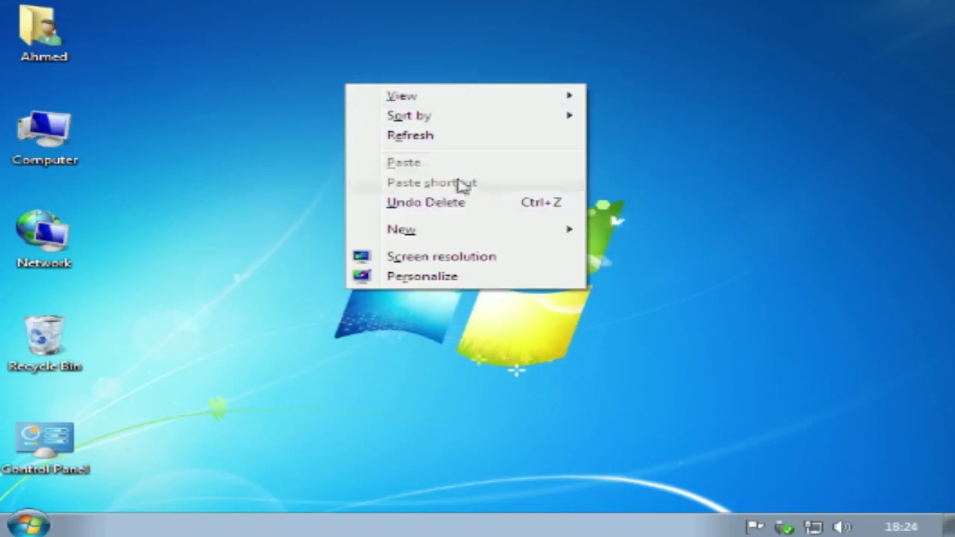
pyautogui.click(415, 278)
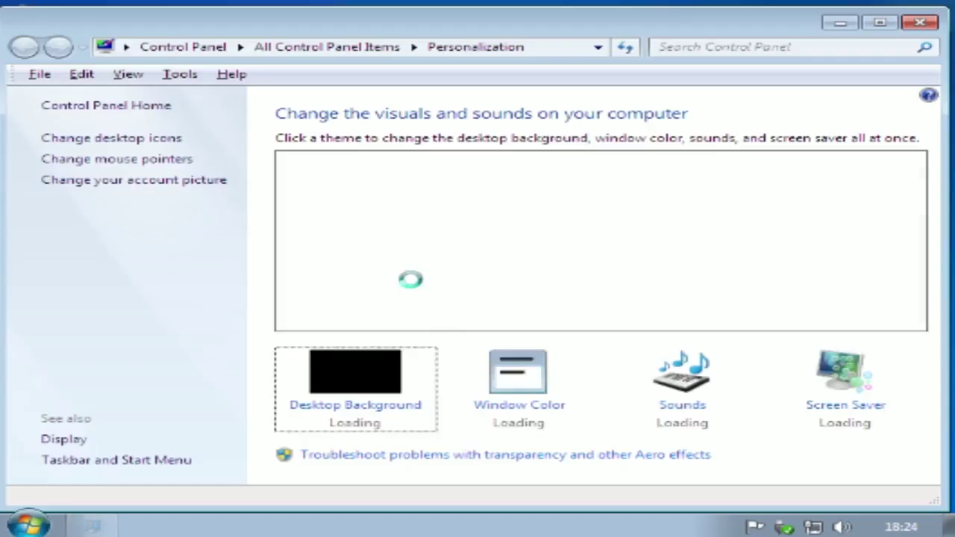
pyautogui.scroll(2, 919, 188)
pyautogui.scroll(1, 919, 188)
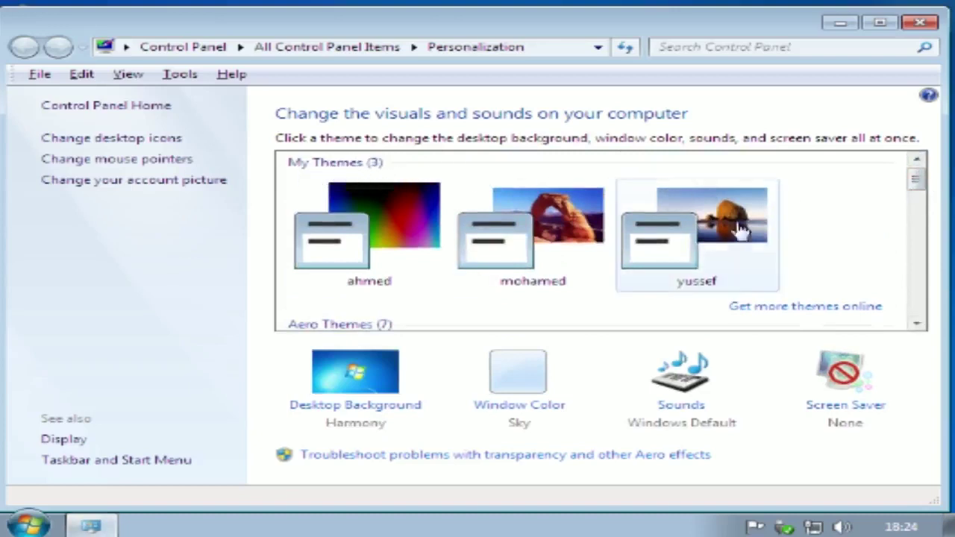
pyautogui.scroll(-1, 919, 188)
pyautogui.moveTo(925, 188); pyautogui.dragTo(918, 292)
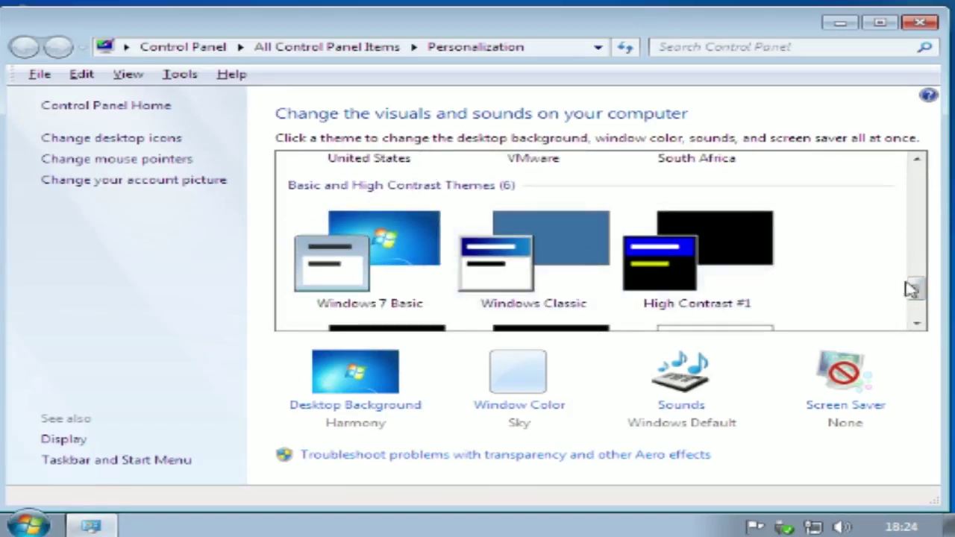
pyautogui.moveTo(916, 288)
pyautogui.mouseDown()
pyautogui.moveTo(919, 302)
pyautogui.moveTo(918, 294)
pyautogui.mouseUp()
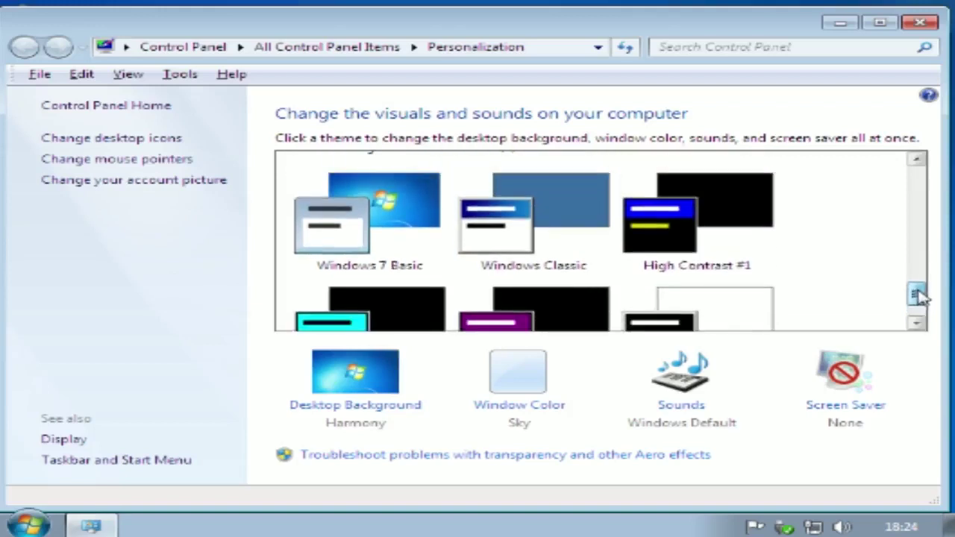
pyautogui.click(725, 231)
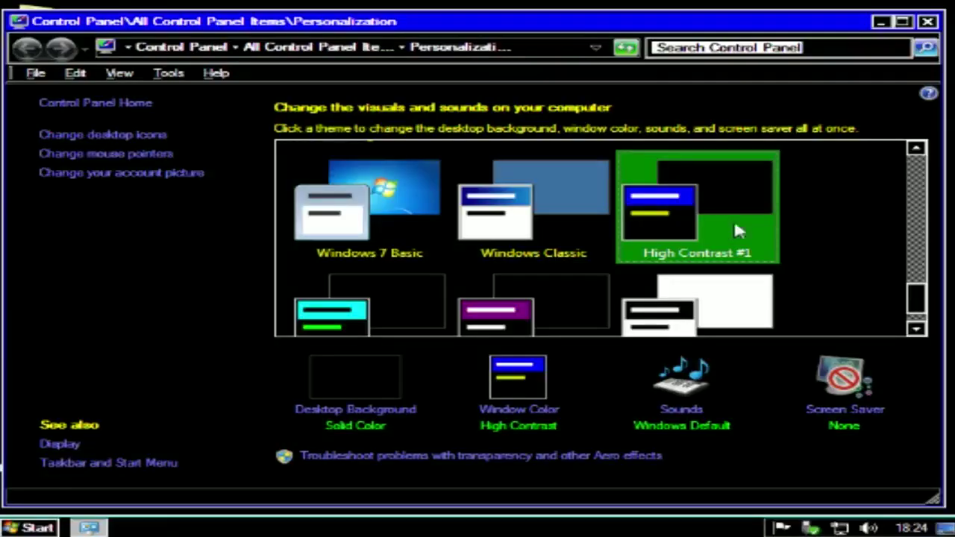
pyautogui.click(927, 22)
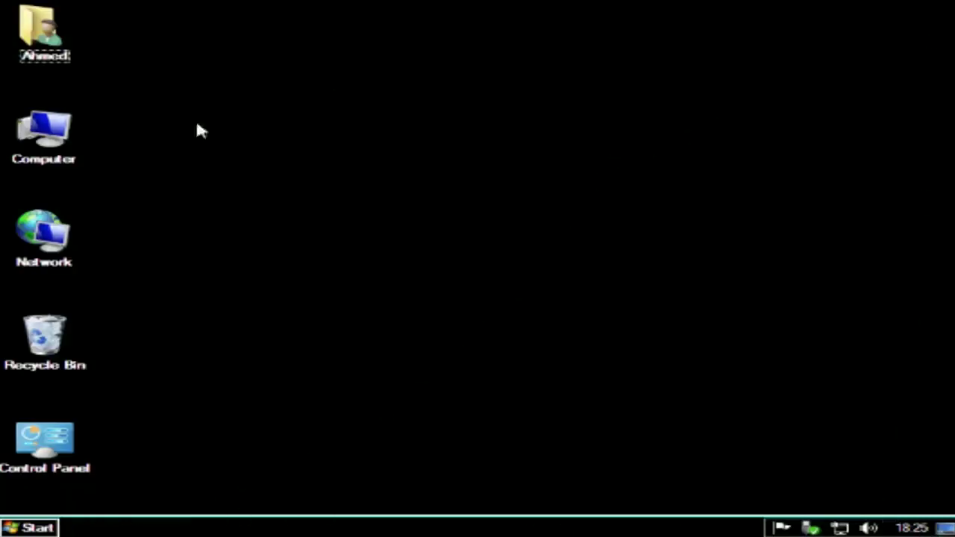
# Step: Reopen the personalization settings, set the desktop background to solid white and save the change
pyautogui.rightClick(528, 97)
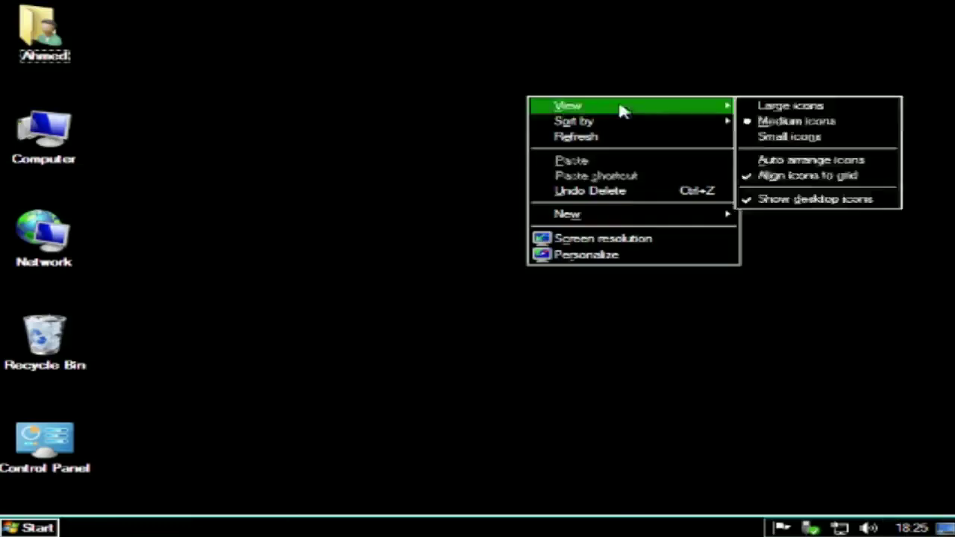
pyautogui.rightClick(438, 158)
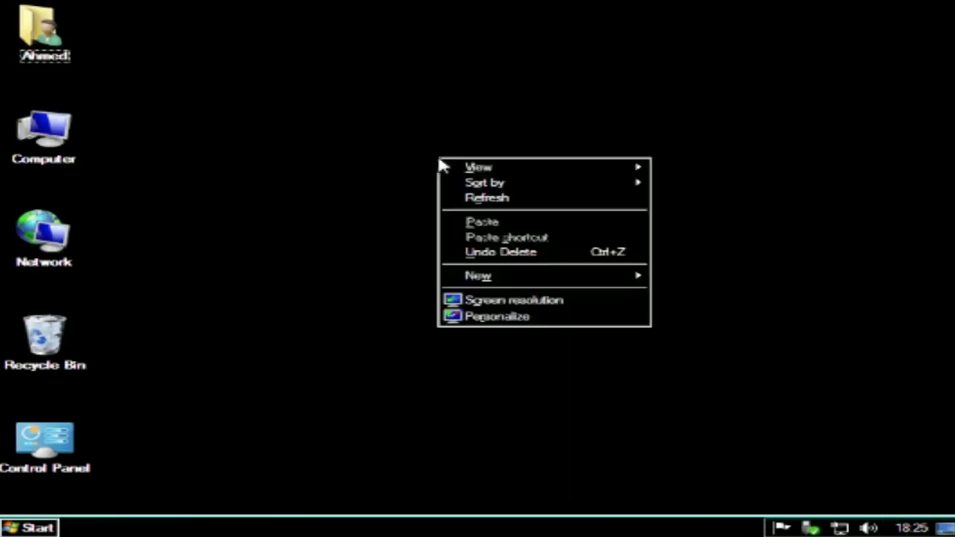
pyautogui.click(505, 319)
pyautogui.scroll(5, 805, 312)
pyautogui.scroll(-2, 805, 291)
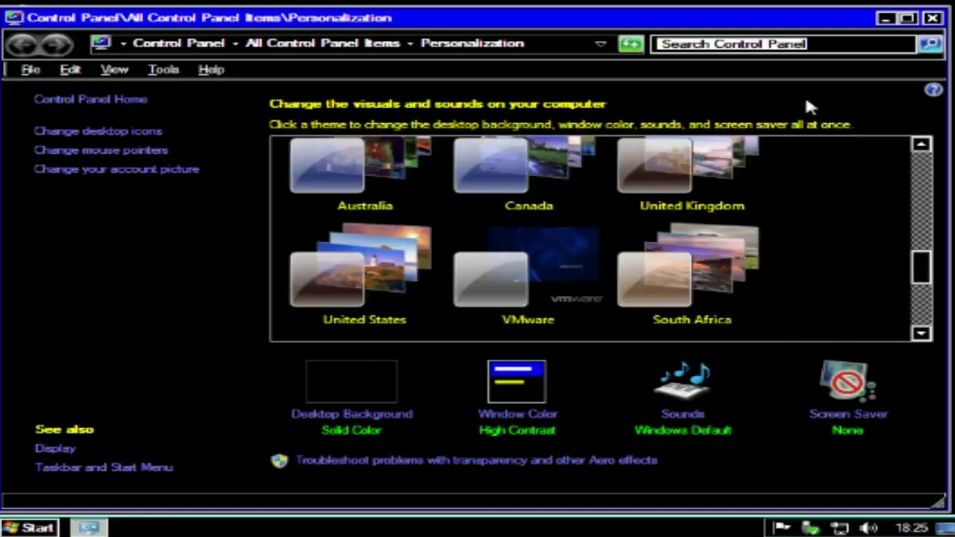
pyautogui.click(350, 416)
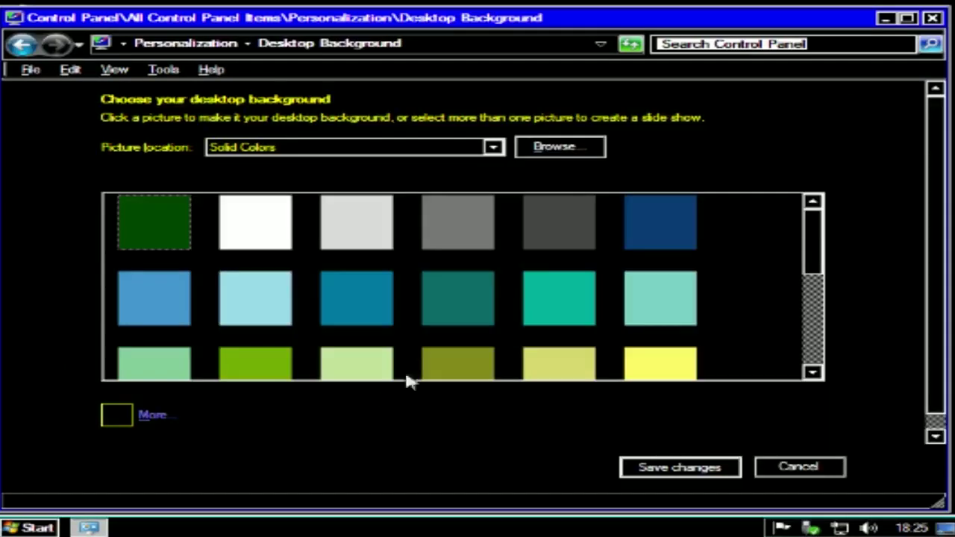
pyautogui.click(254, 241)
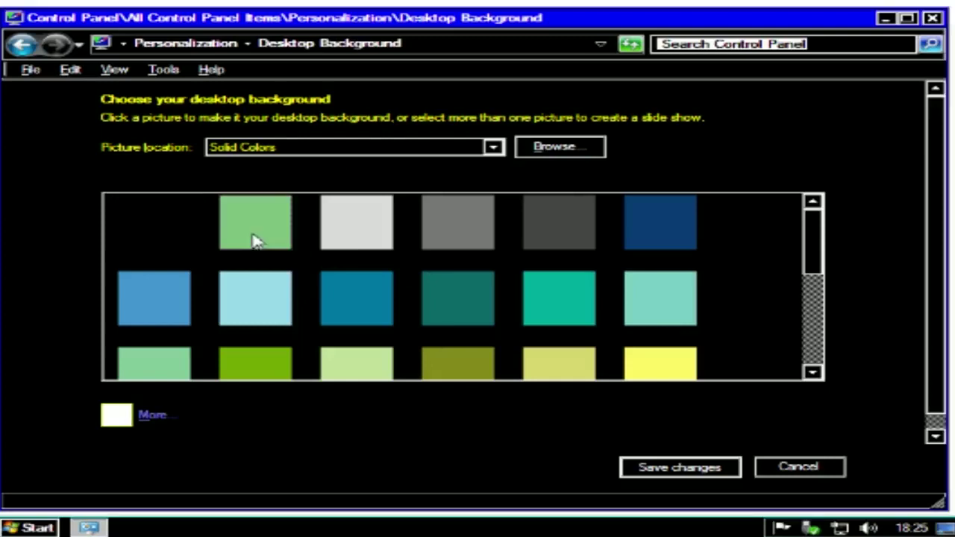
pyautogui.click(690, 470)
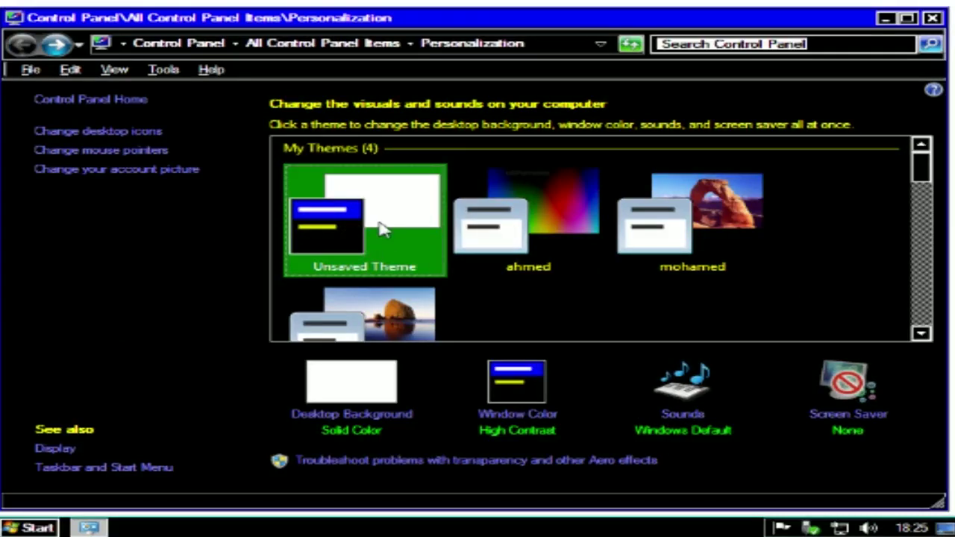
# Step: Save the unsaved theme under the name mmm
pyautogui.rightClick(382, 229)
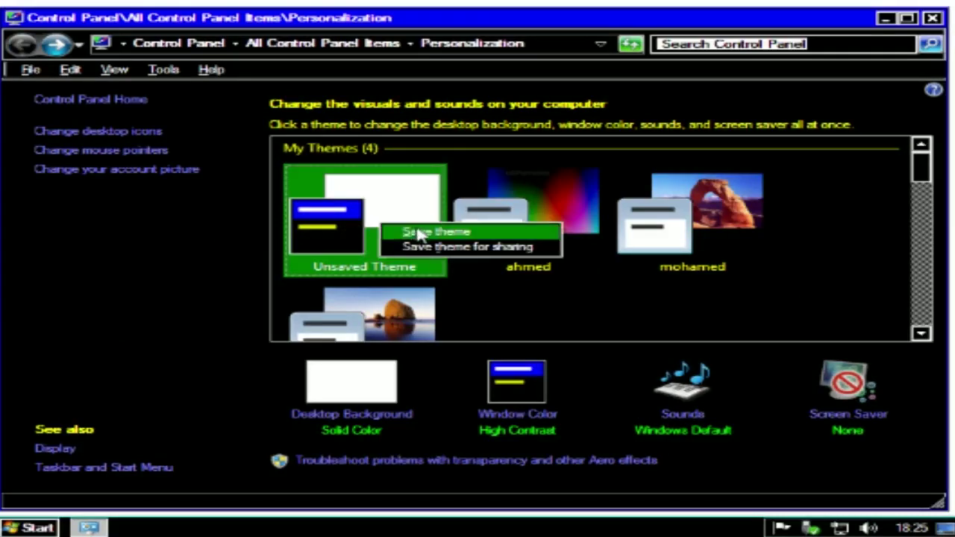
pyautogui.click(422, 233)
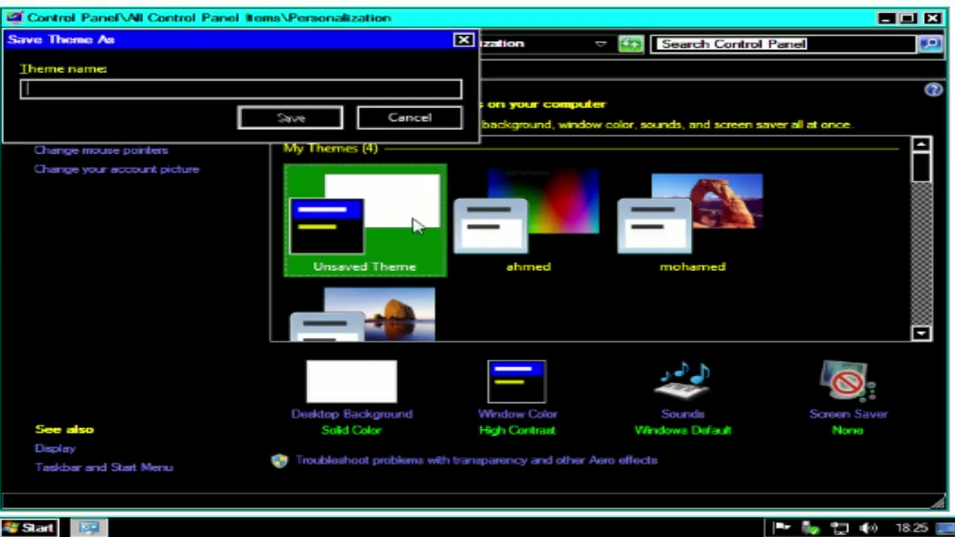
pyautogui.write('mm')
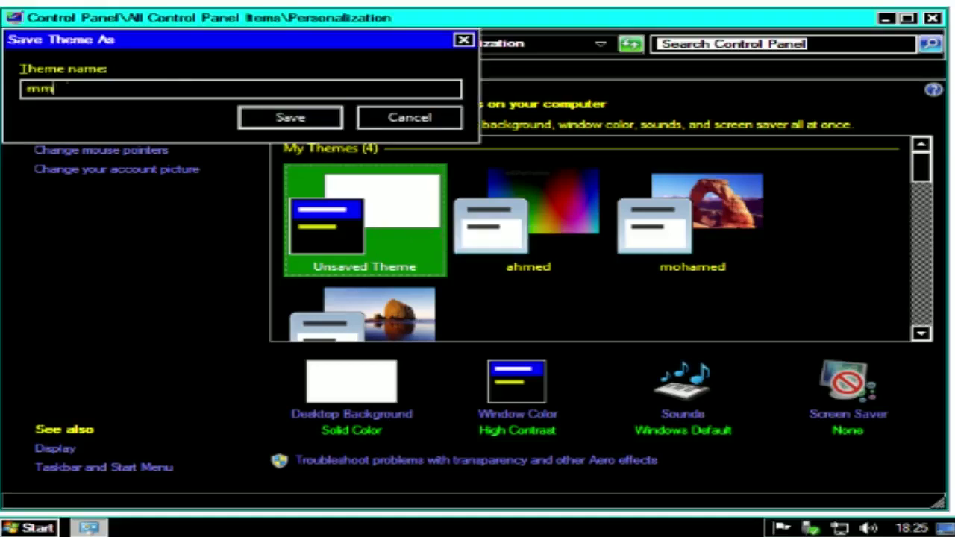
pyautogui.write('mm')
pyautogui.click(268, 117)
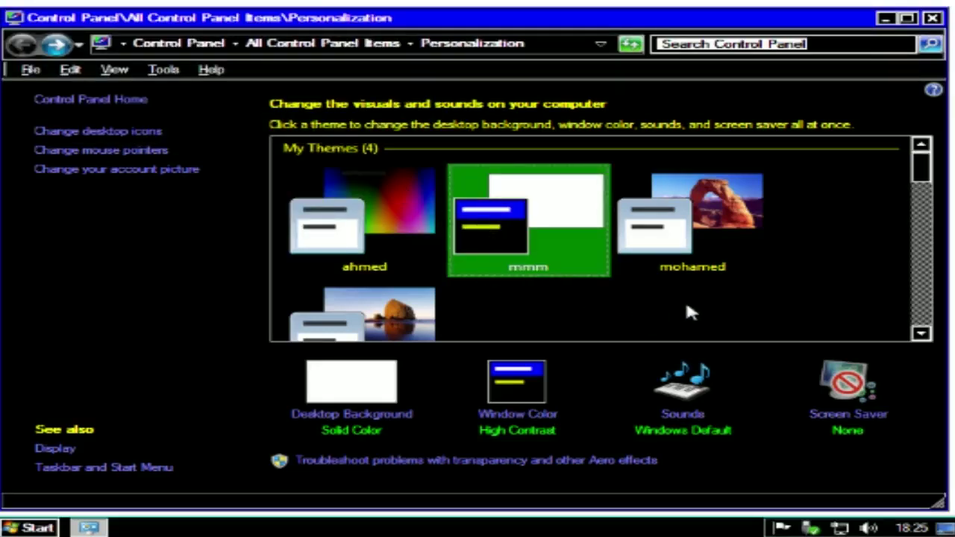
# Step: Apply the saved theme with the red rock arch picture and delete the mmm theme to the Recycle Bin
pyautogui.rightClick(537, 215)
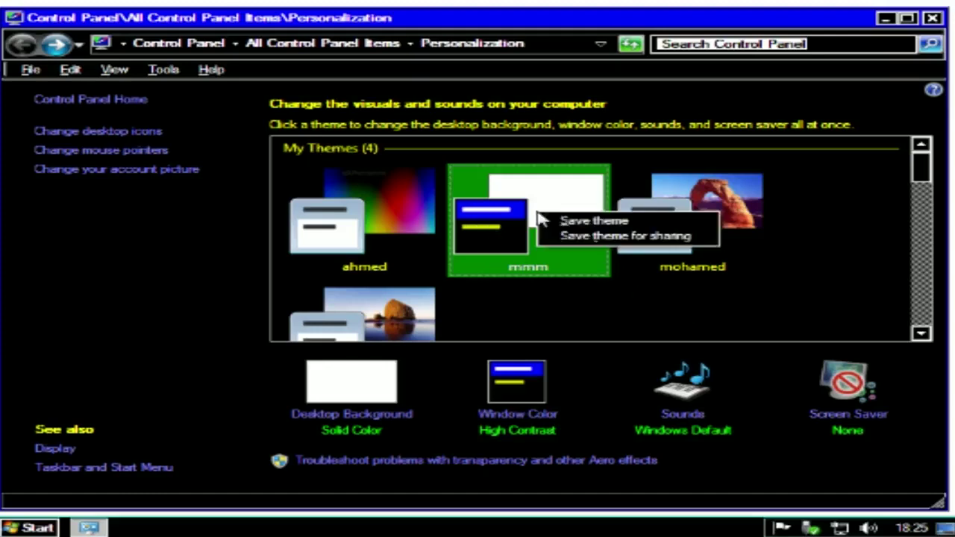
pyautogui.click(564, 275)
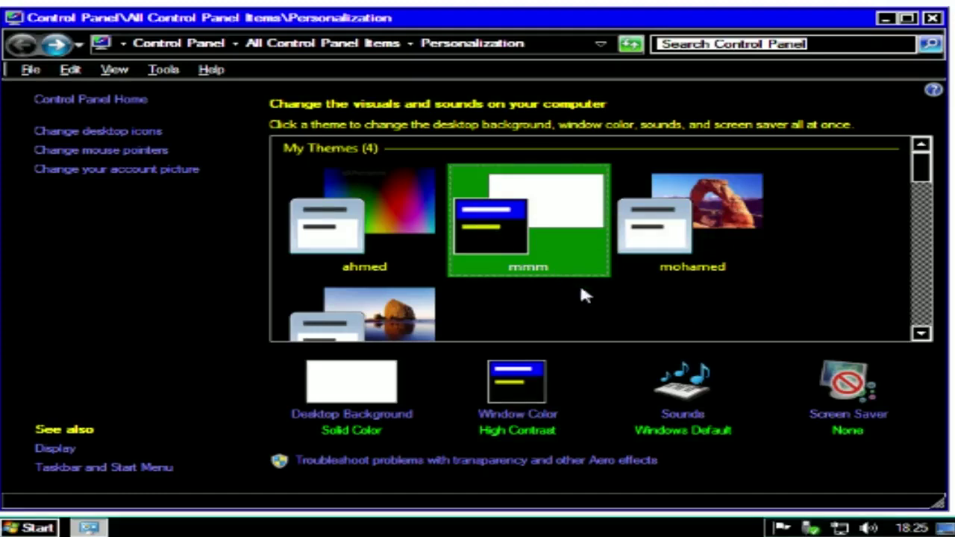
pyautogui.click(722, 226)
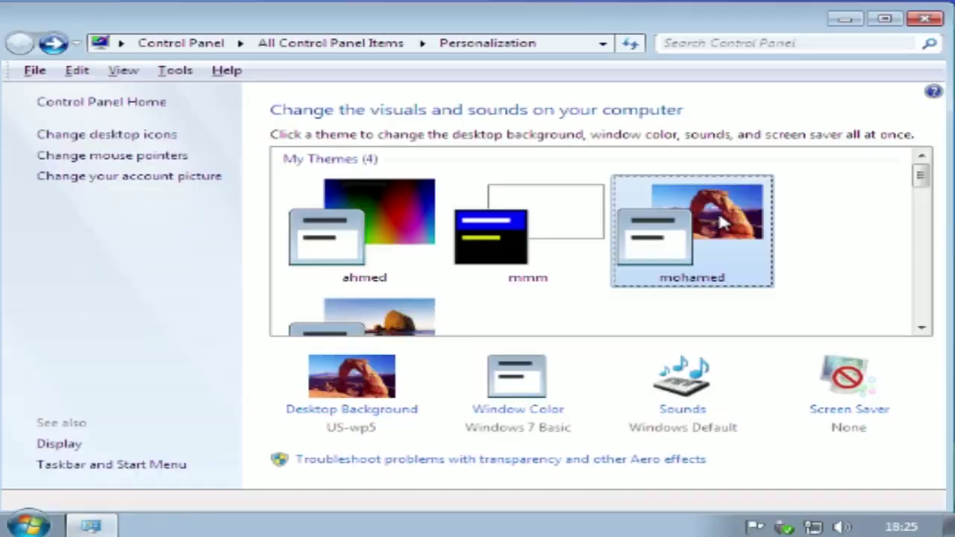
pyautogui.rightClick(540, 217)
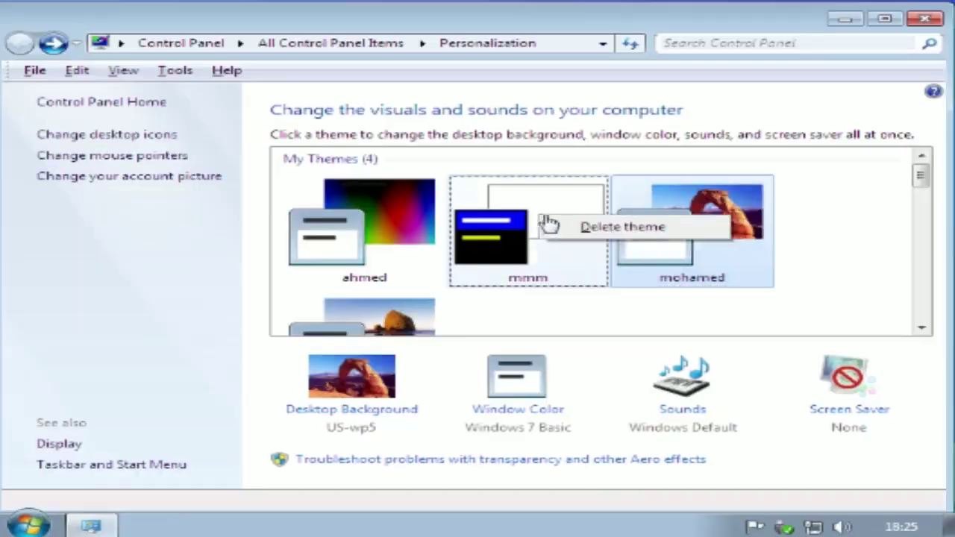
pyautogui.click(631, 233)
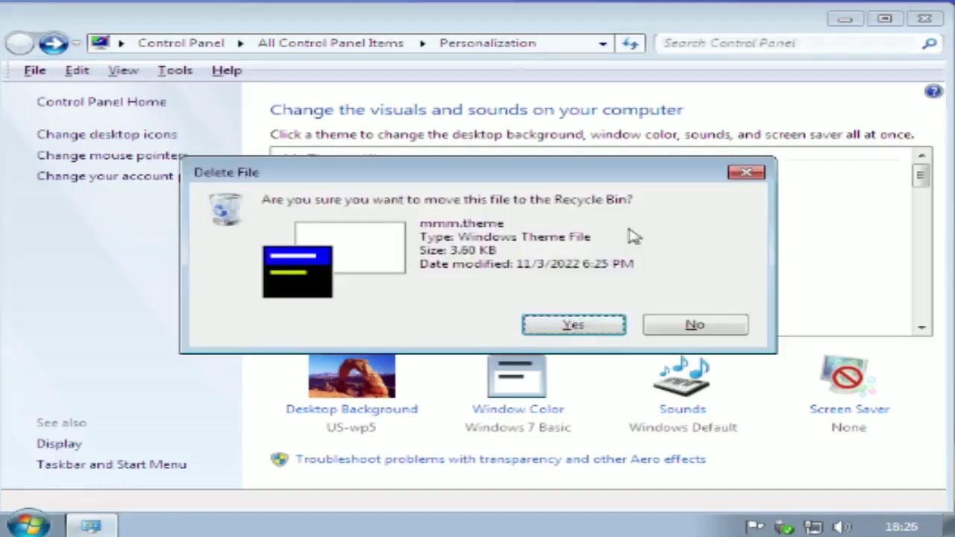
pyautogui.click(593, 326)
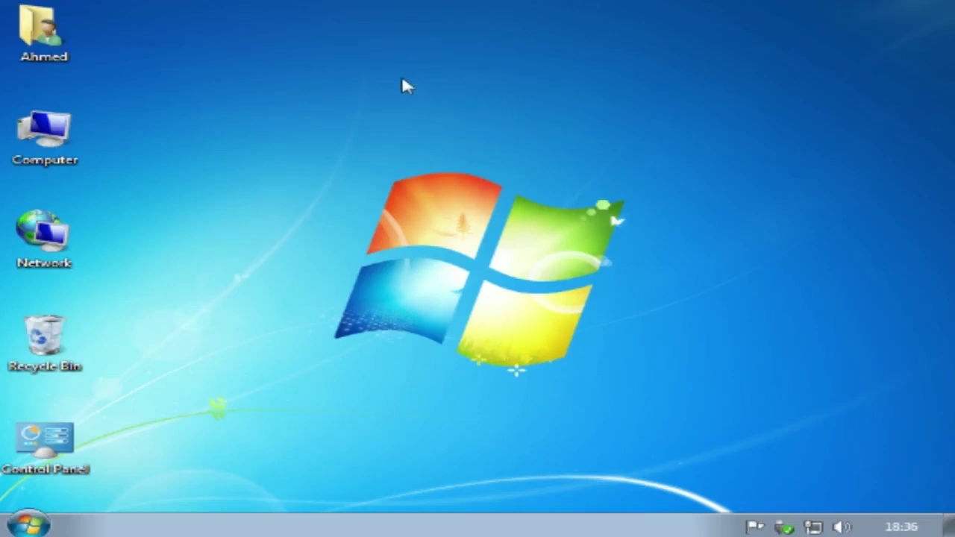
# Step: Open the desktop background settings from the desktop's personalization and set the picture location to Pictures Library
pyautogui.rightClick(369, 73)
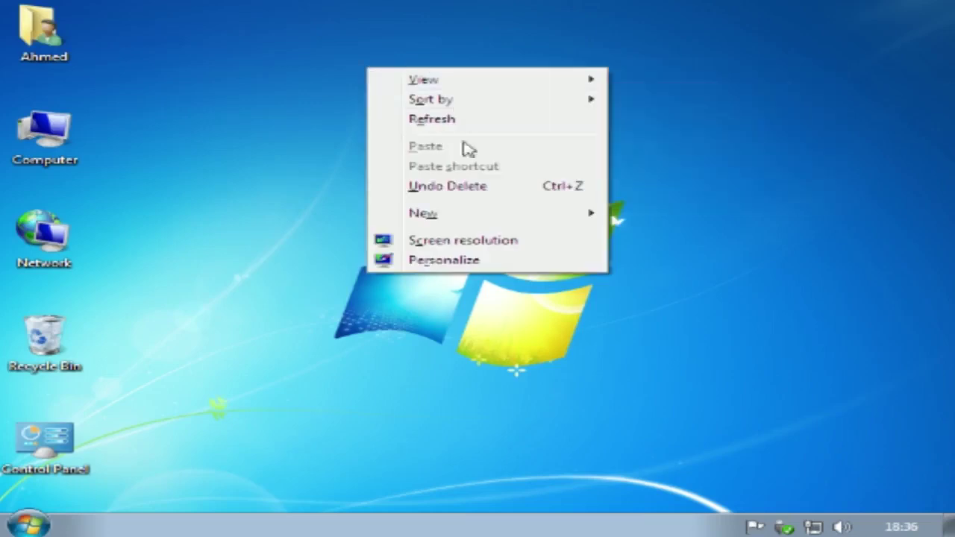
pyautogui.click(426, 261)
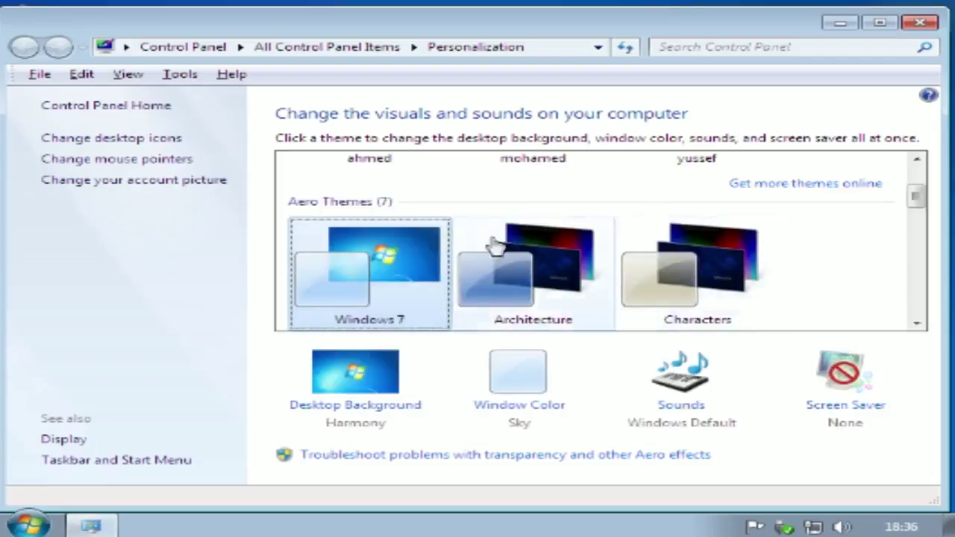
pyautogui.scroll(-2, 470, 284)
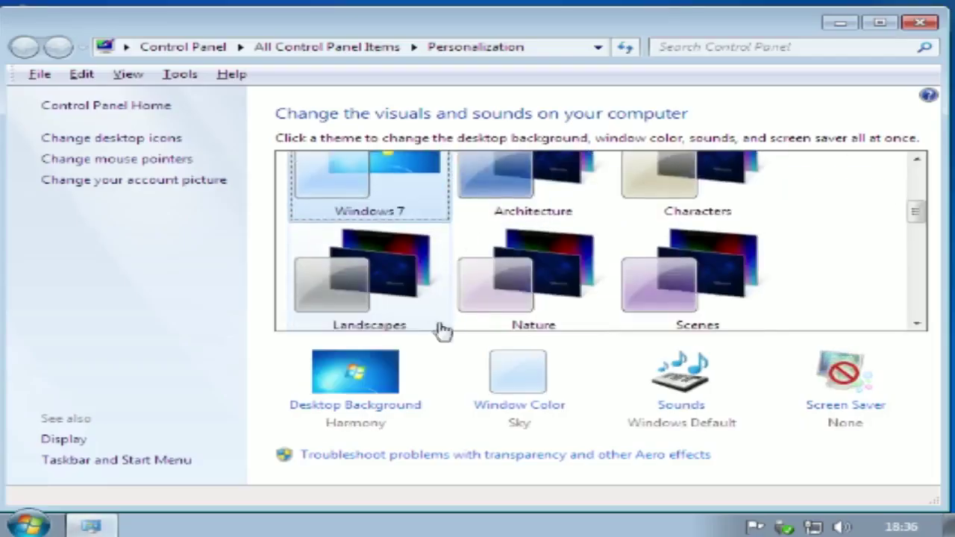
pyautogui.click(367, 412)
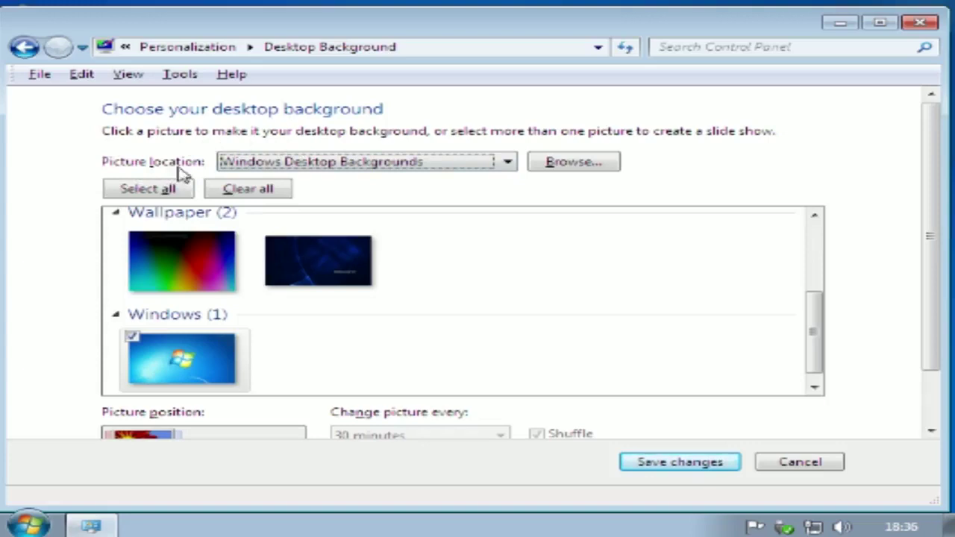
pyautogui.click(367, 165)
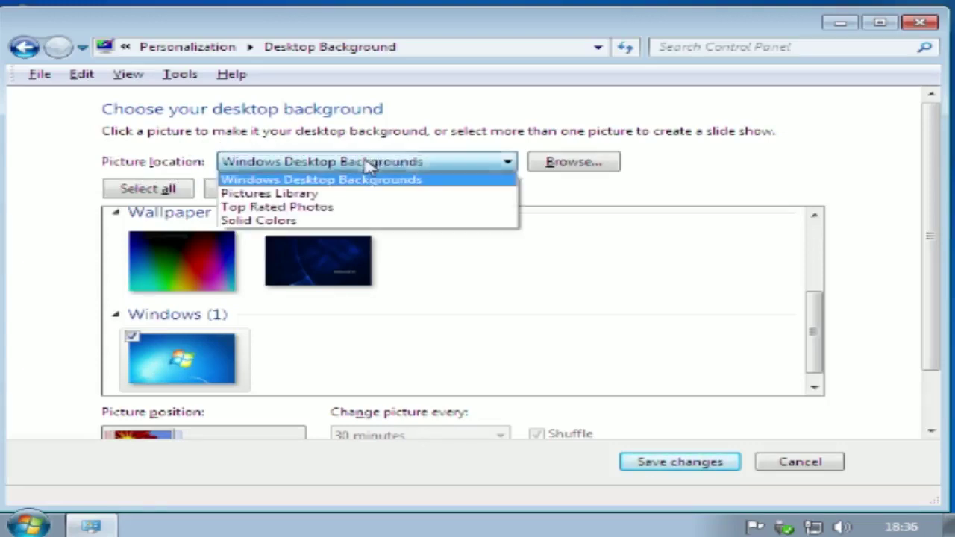
pyautogui.click(310, 200)
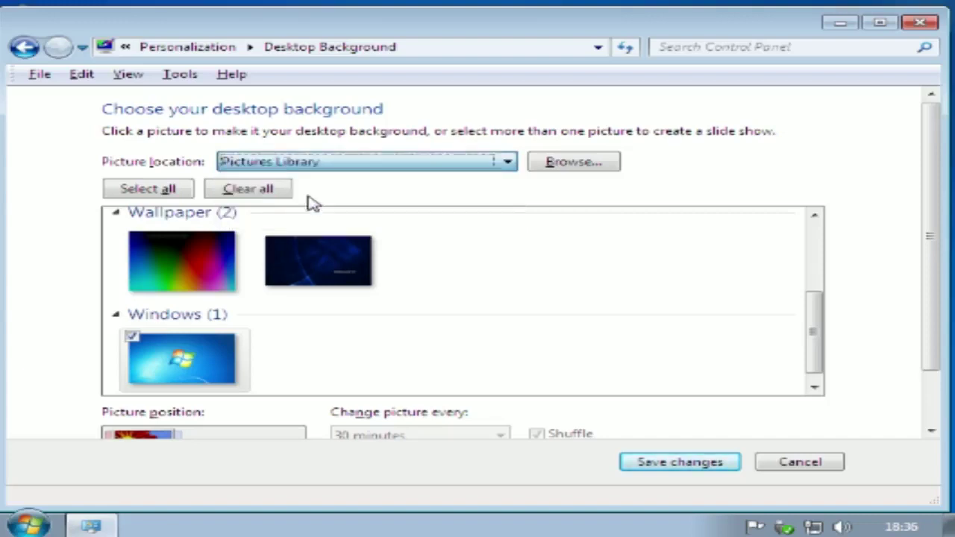
# Step: Choose the US-wp3.jpg picture from the United States group as the desktop background and save the change
pyautogui.scroll(1, 821, 325)
pyautogui.moveTo(821, 326); pyautogui.dragTo(816, 273)
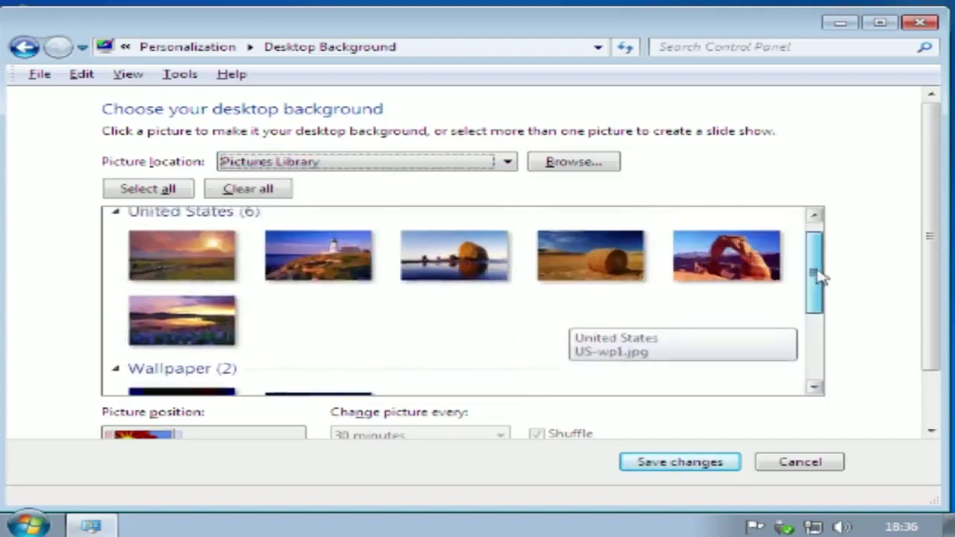
pyautogui.moveTo(441, 279)
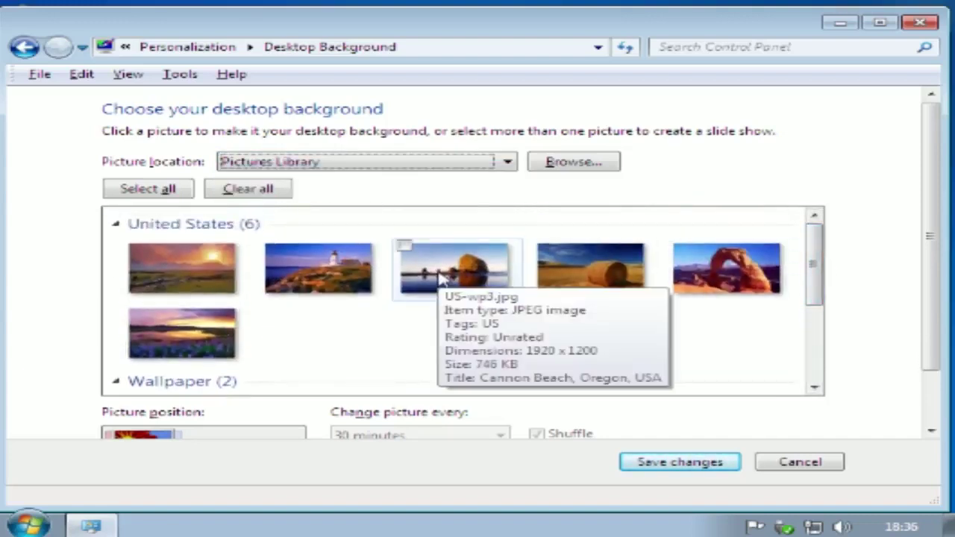
pyautogui.click(446, 276)
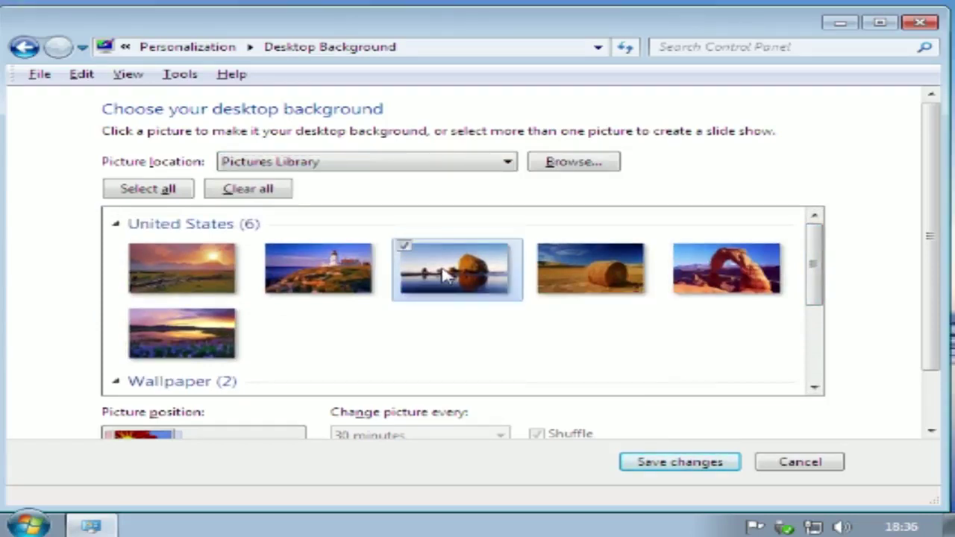
pyautogui.click(685, 464)
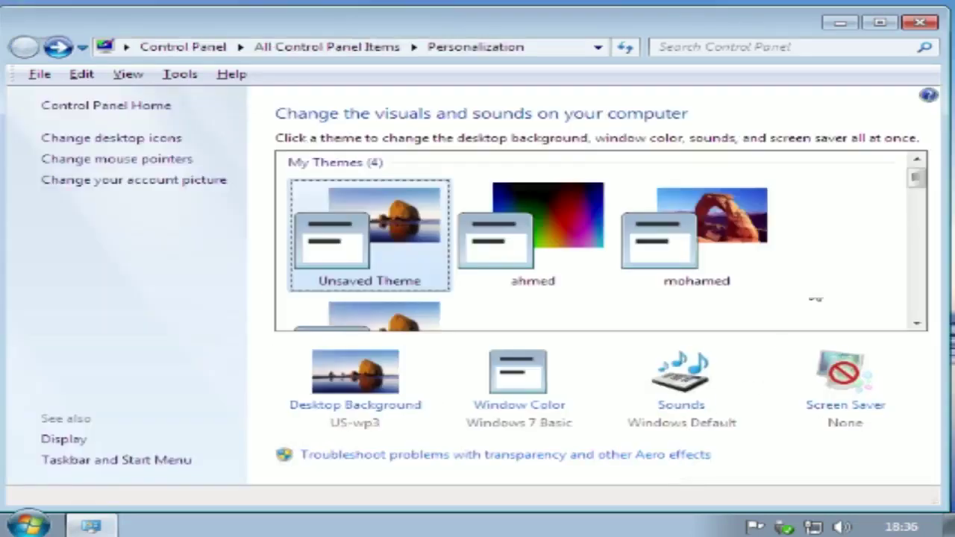
# Step: Select all the pictures in Windows Desktop Backgrounds to create a slide show, trying the clear-all option along the way
pyautogui.click(922, 24)
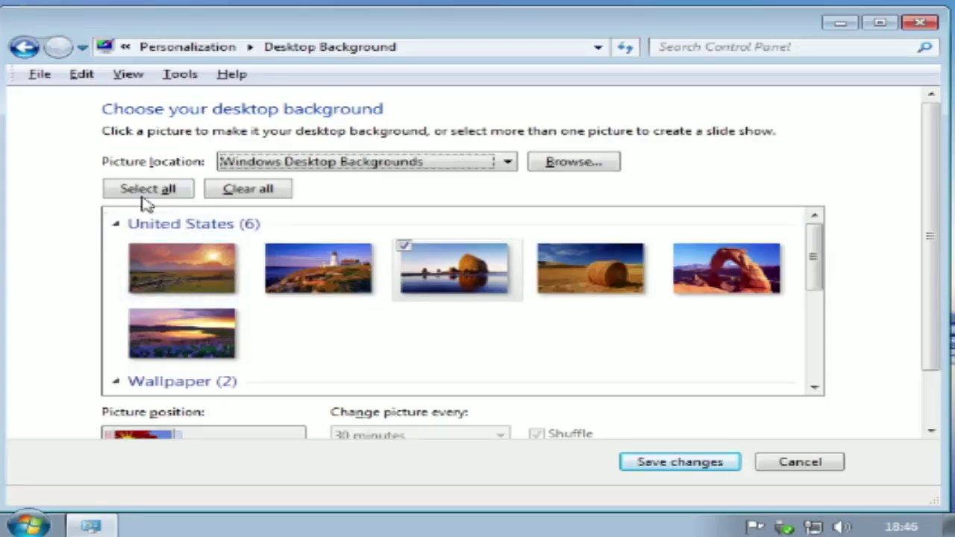
pyautogui.click(145, 190)
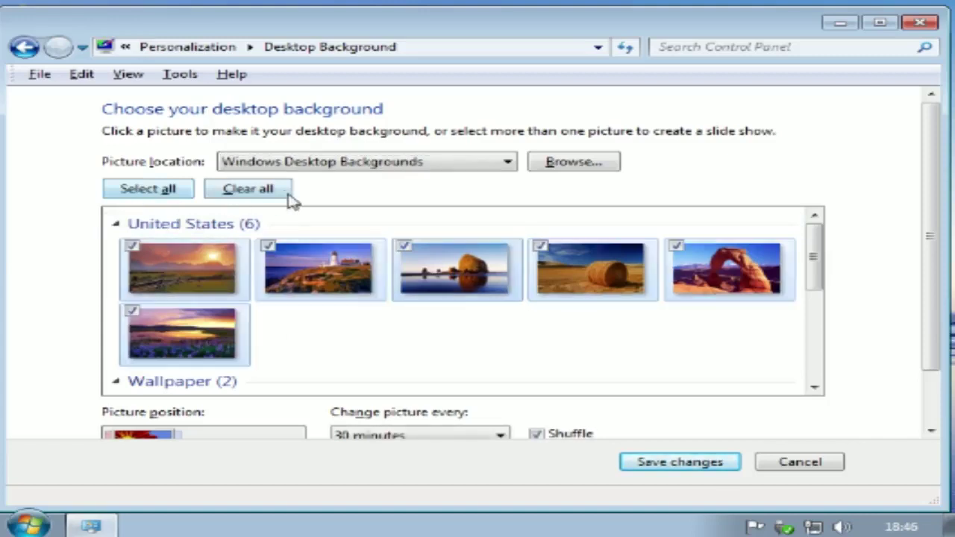
pyautogui.click(251, 192)
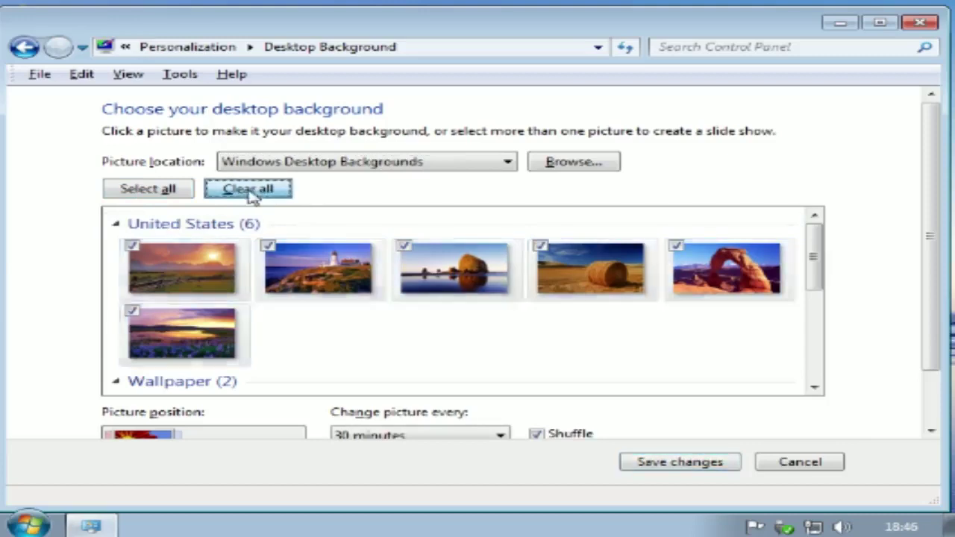
pyautogui.click(158, 188)
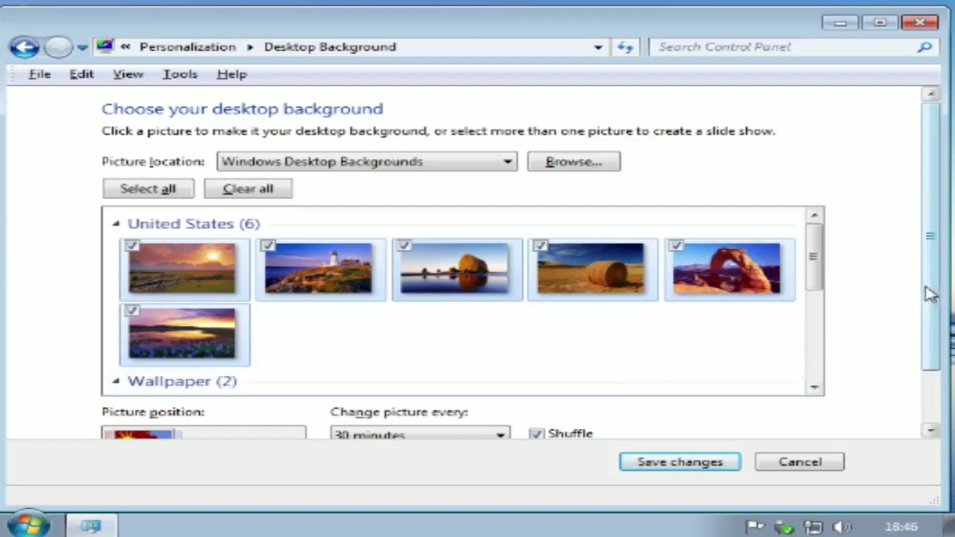
# Step: Set the slide show to change the picture every 5 minutes, save the changes and minimize the window
pyautogui.moveTo(934, 277); pyautogui.dragTo(932, 330)
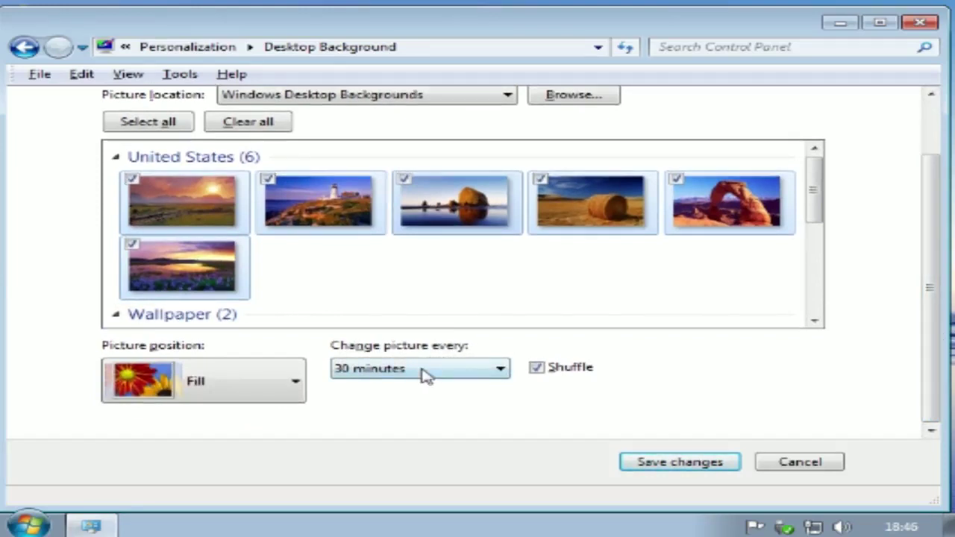
pyautogui.click(393, 373)
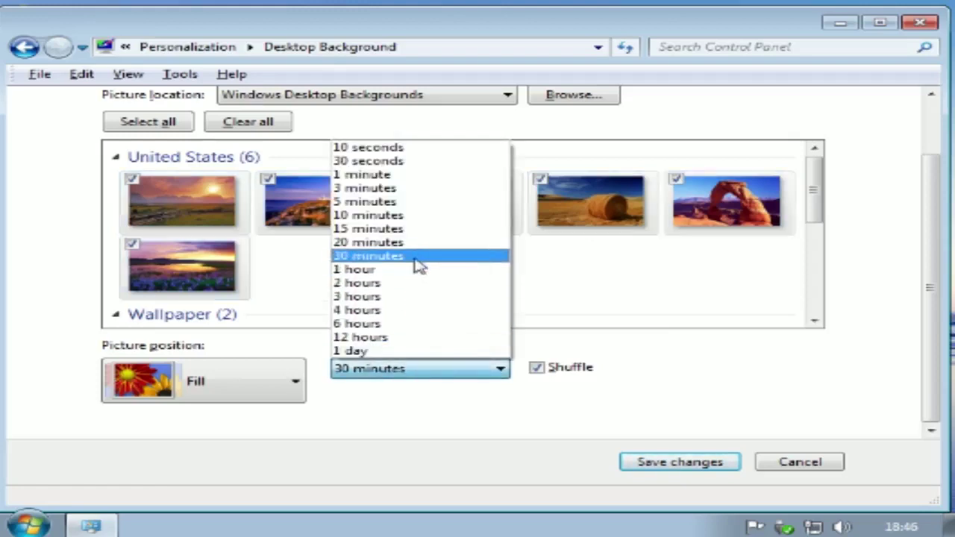
pyautogui.click(392, 201)
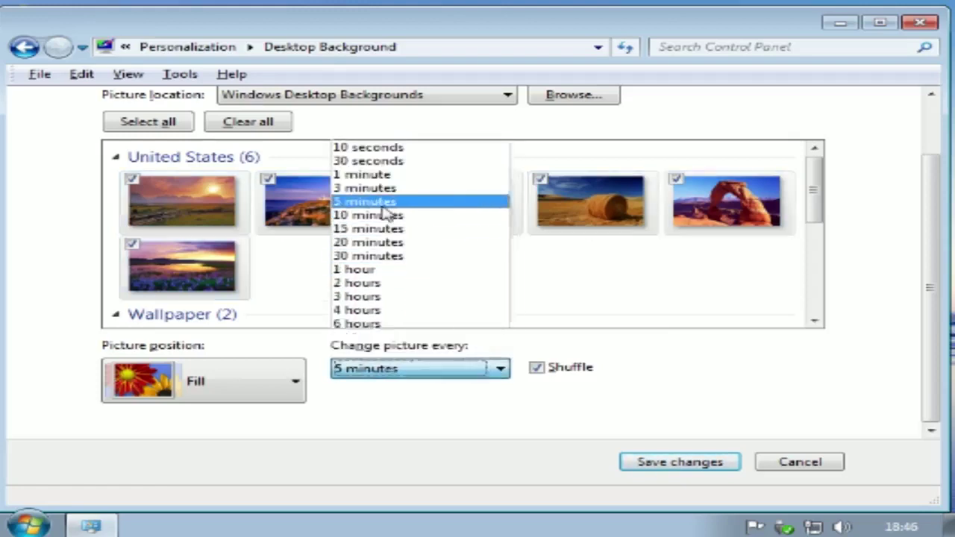
pyautogui.click(669, 464)
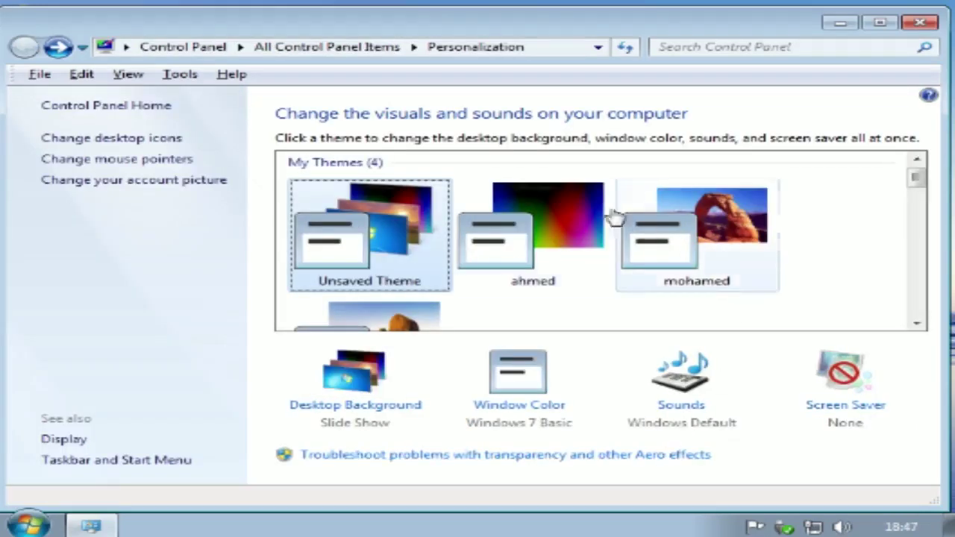
pyautogui.click(842, 24)
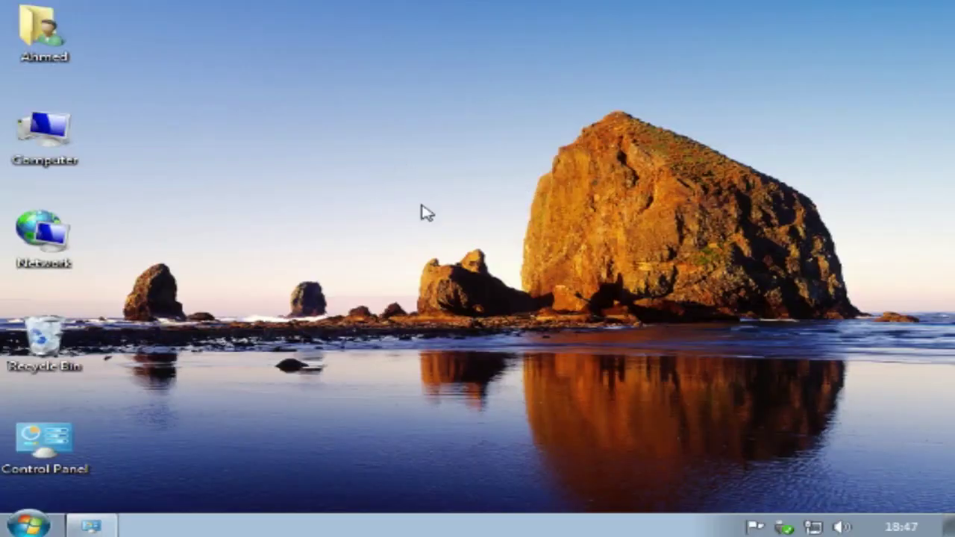
# Step: Reopen the desktop background settings from the desktop and review the slide show's pictures and options
pyautogui.rightClick(464, 127)
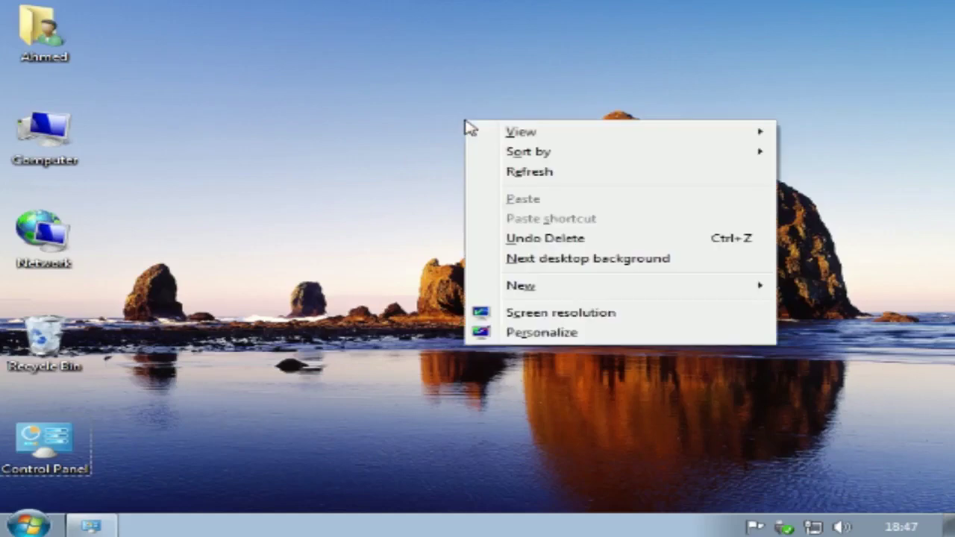
pyautogui.click(497, 333)
pyautogui.click(355, 415)
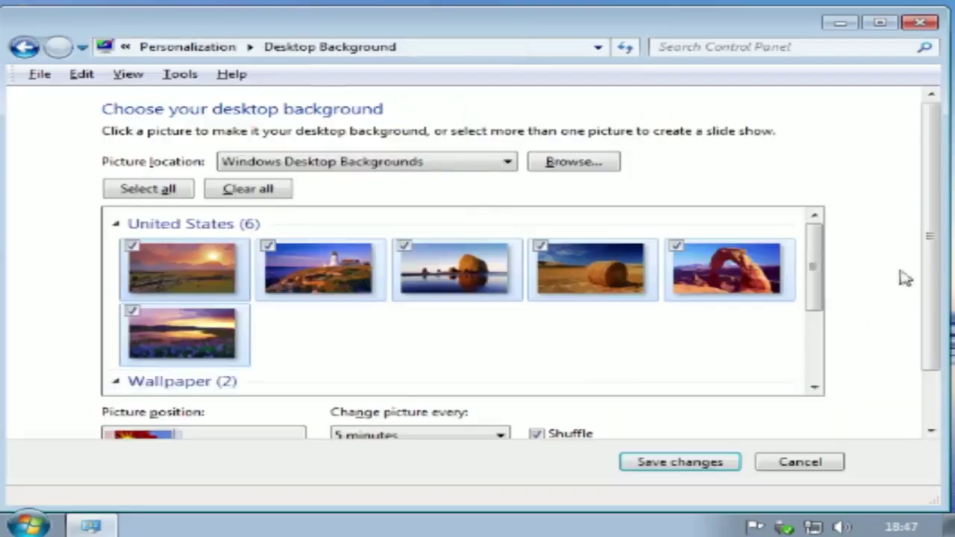
pyautogui.moveTo(933, 252); pyautogui.dragTo(925, 299)
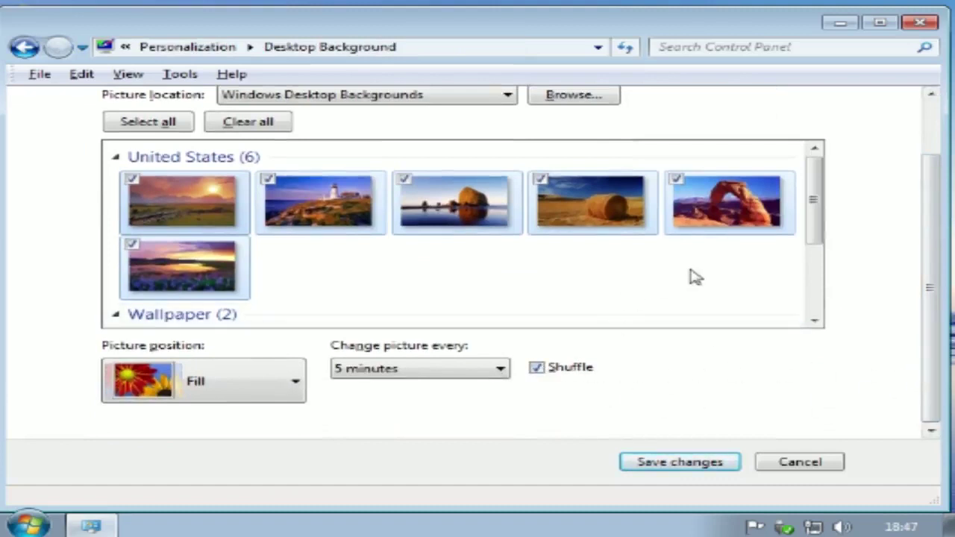
pyautogui.moveTo(814, 236)
pyautogui.mouseDown()
pyautogui.moveTo(817, 244)
pyautogui.moveTo(816, 234)
pyautogui.mouseUp()
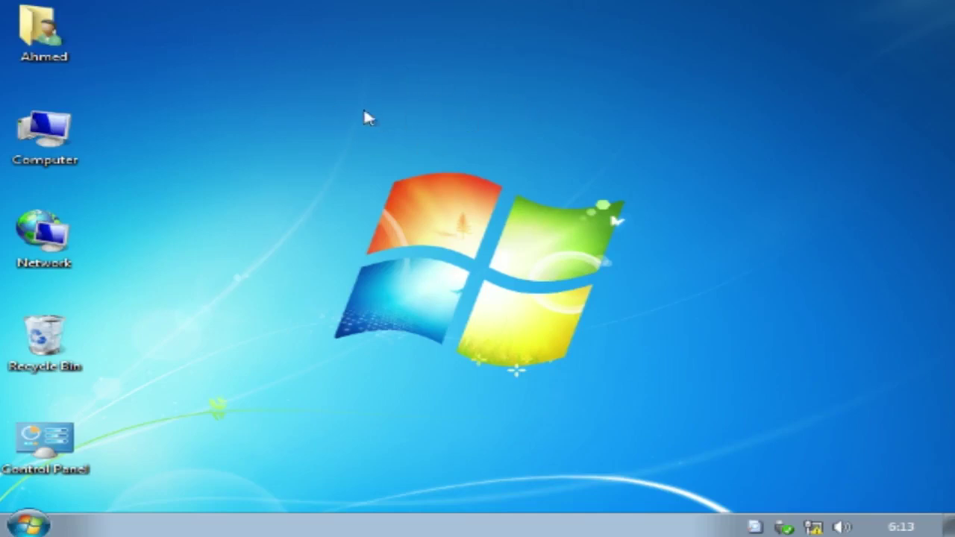
# Step: Open the desktop background settings from the desktop's personalization and set the picture location to Solid Colors
pyautogui.rightClick(326, 63)
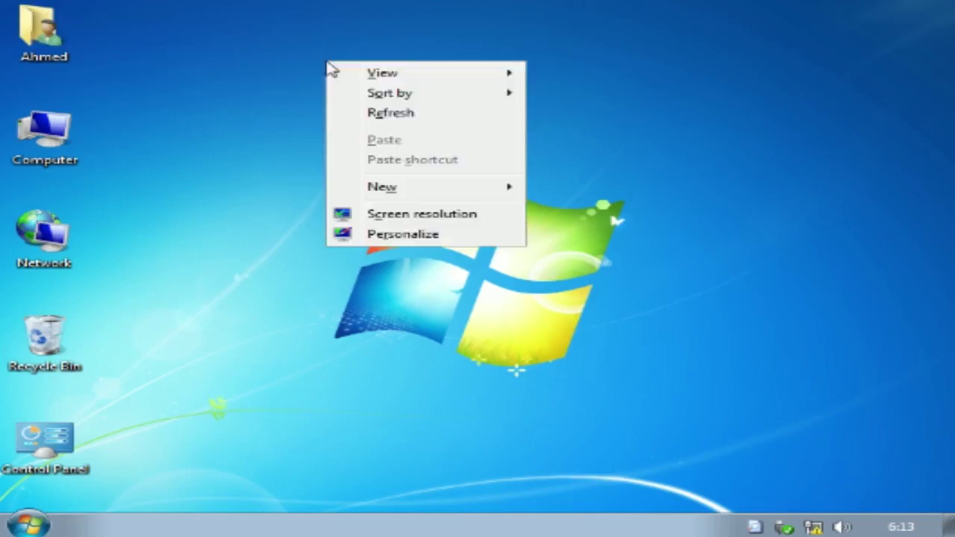
pyautogui.click(441, 235)
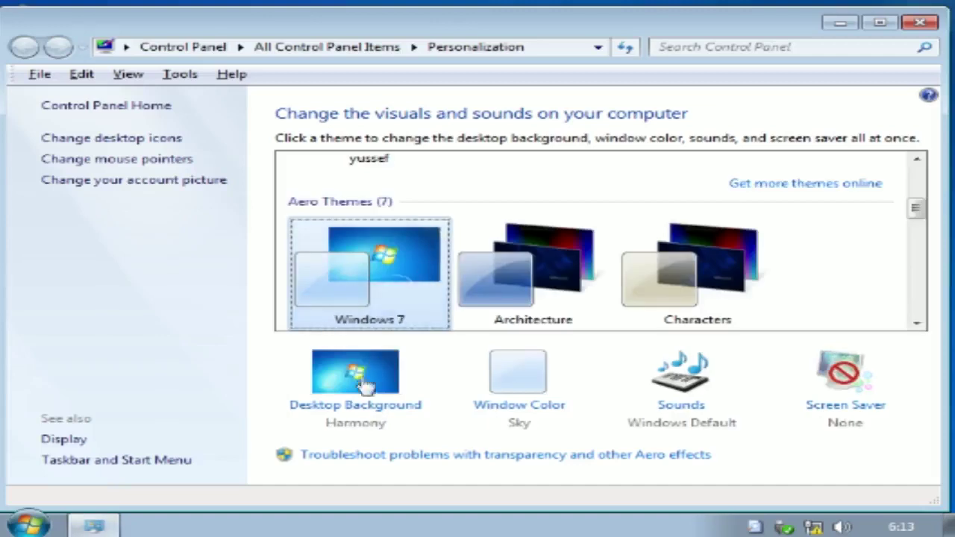
pyautogui.click(346, 411)
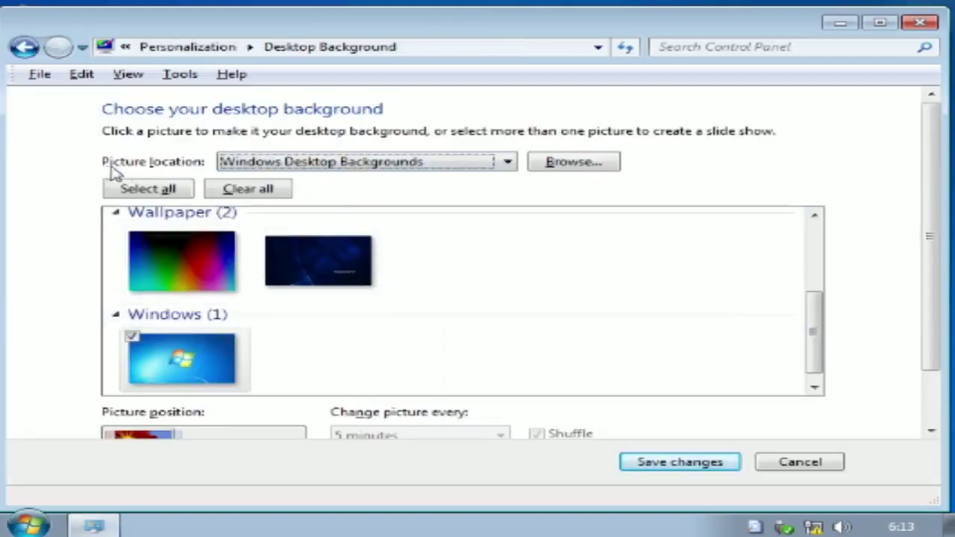
pyautogui.click(315, 171)
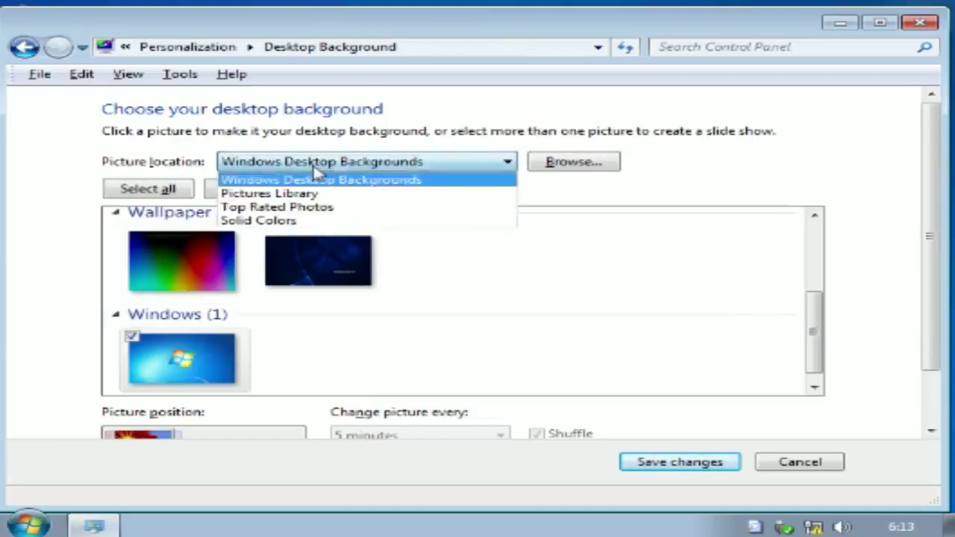
pyautogui.click(282, 224)
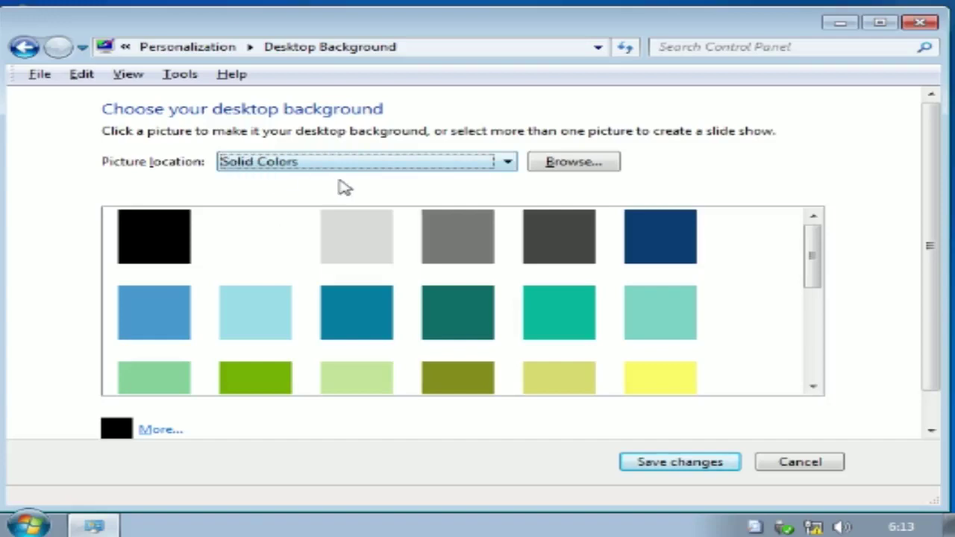
# Step: Choose the dark orange-red solid color as the desktop background, save the change and close the personalization window
pyautogui.moveTo(815, 259); pyautogui.dragTo(812, 330)
pyautogui.click(634, 264)
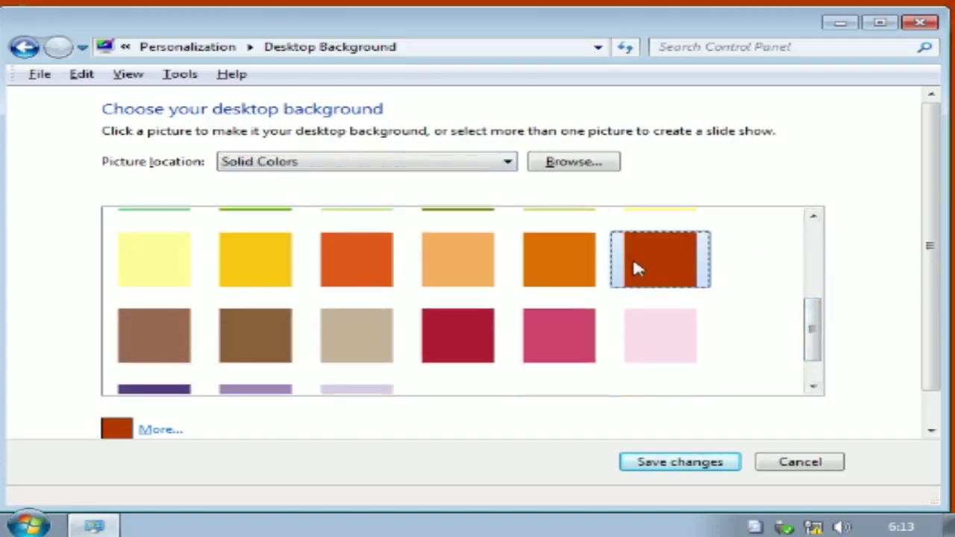
pyautogui.click(675, 465)
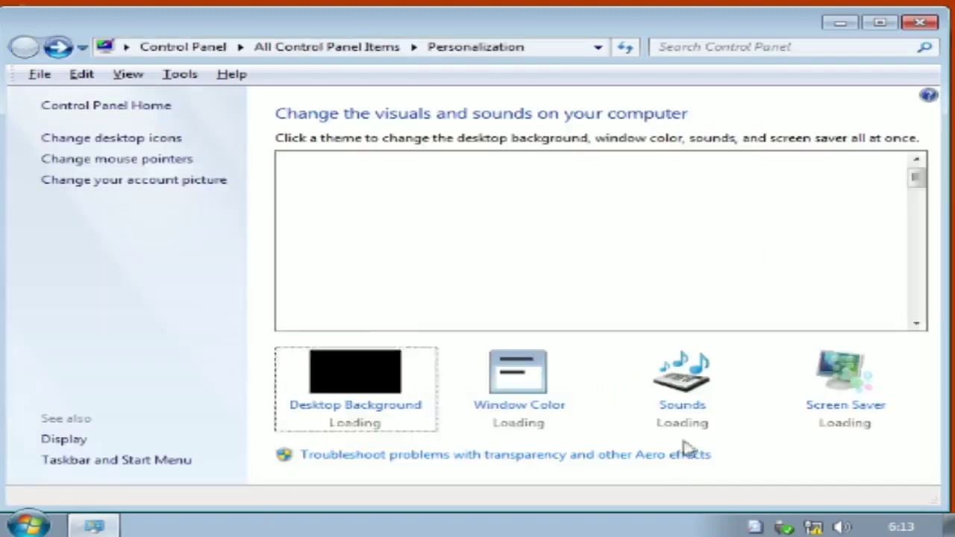
pyautogui.click(919, 22)
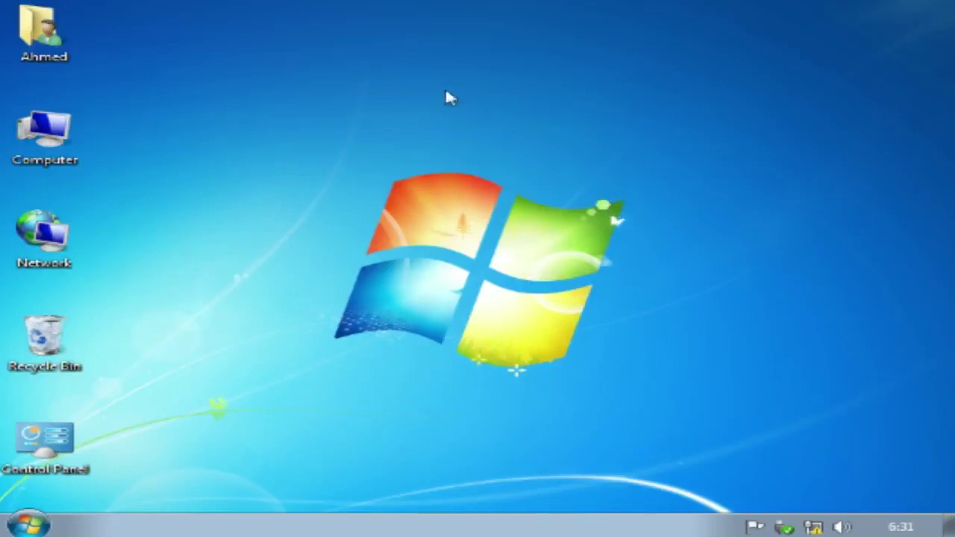
# Step: Open the desktop background settings, set the picture location to Pictures Library and choose the red rock arch picture
pyautogui.rightClick(347, 65)
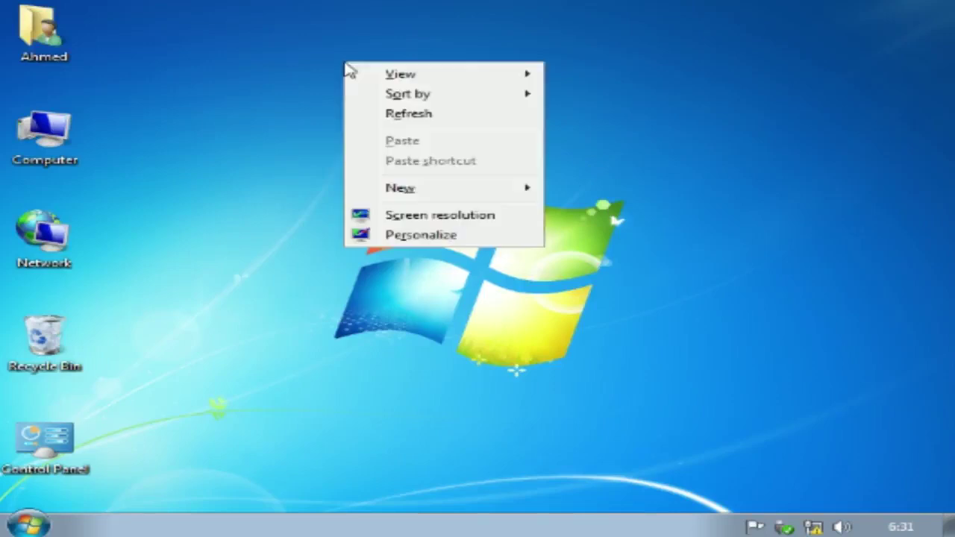
pyautogui.click(453, 237)
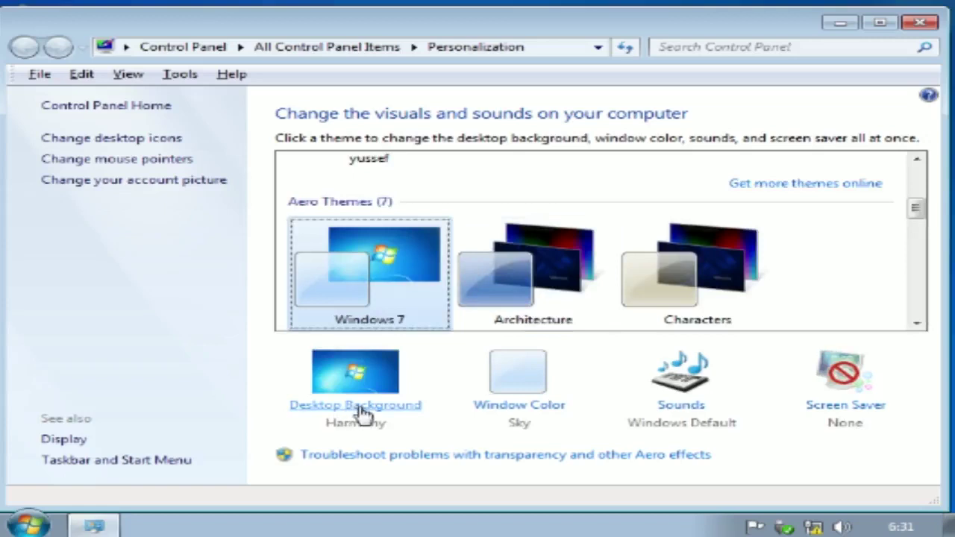
pyautogui.click(409, 409)
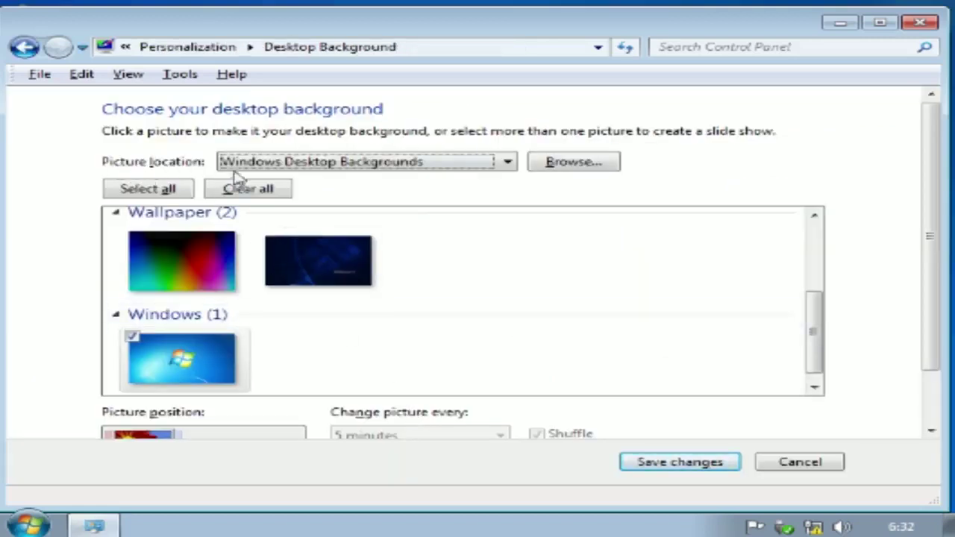
pyautogui.click(348, 162)
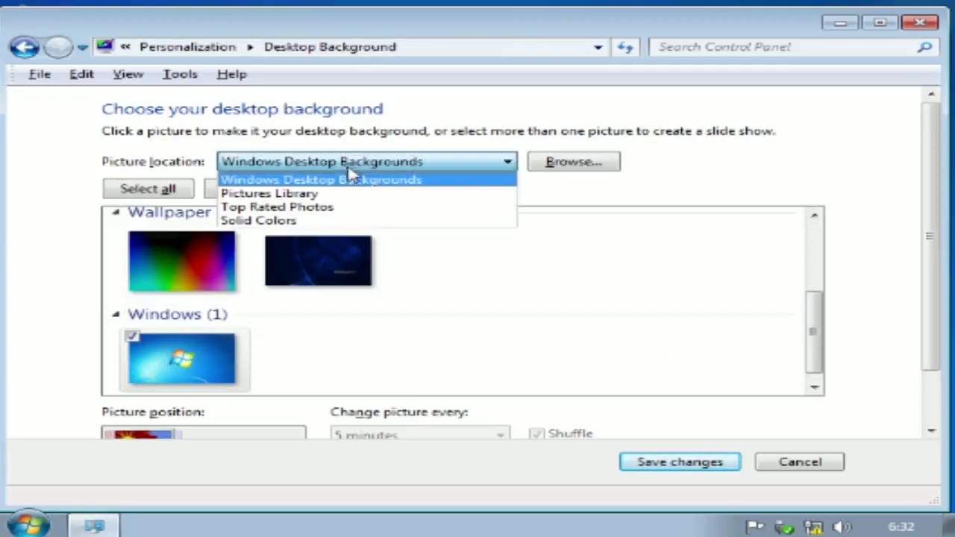
pyautogui.click(312, 195)
pyautogui.moveTo(812, 336); pyautogui.dragTo(795, 266)
pyautogui.click(735, 269)
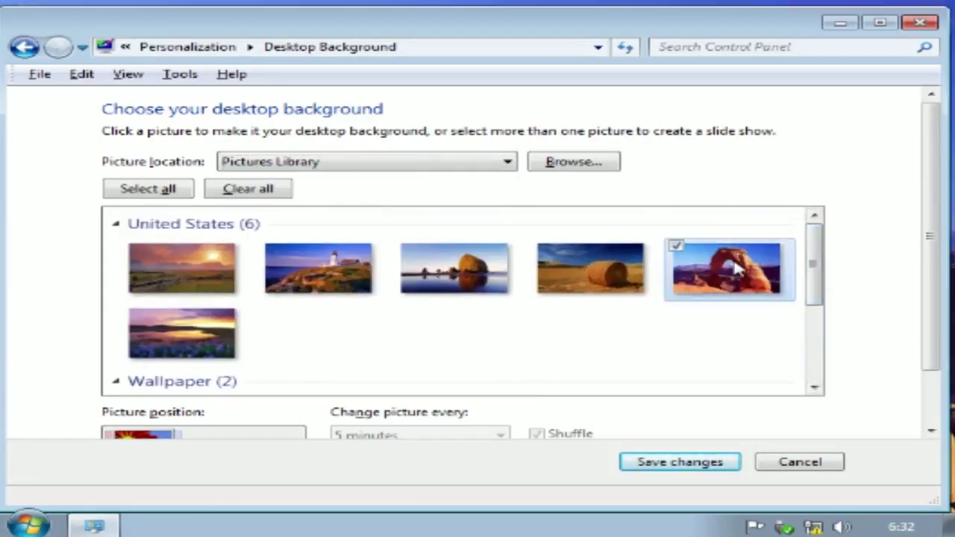
# Step: Try the Stretch, Fit and Center positions for the arch picture, and set its picture position to Fit
pyautogui.moveTo(932, 249); pyautogui.dragTo(931, 297)
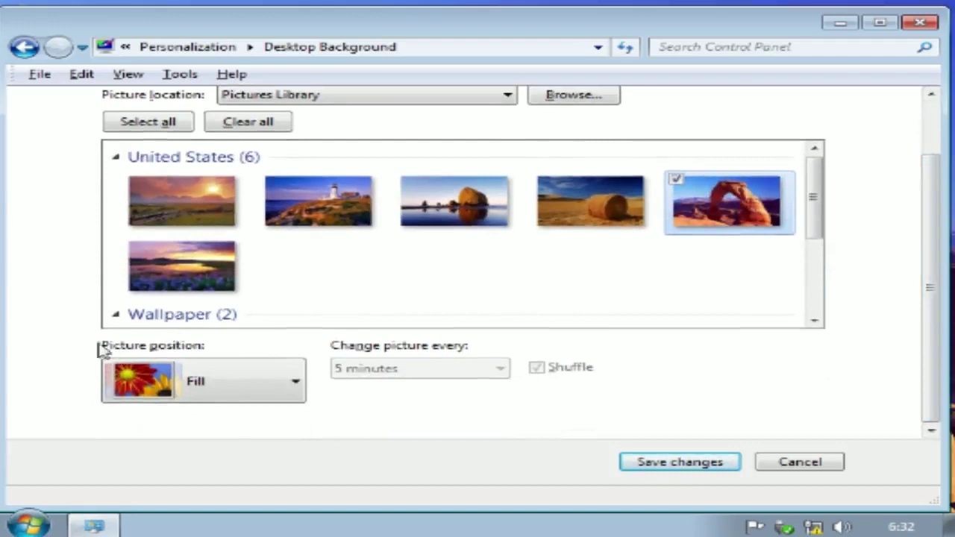
pyautogui.click(229, 380)
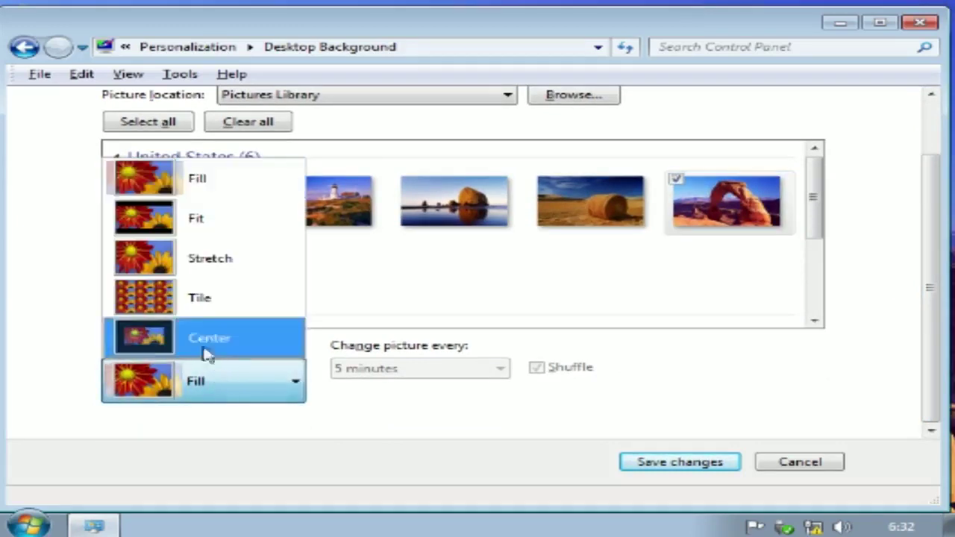
pyautogui.click(195, 268)
pyautogui.click(209, 396)
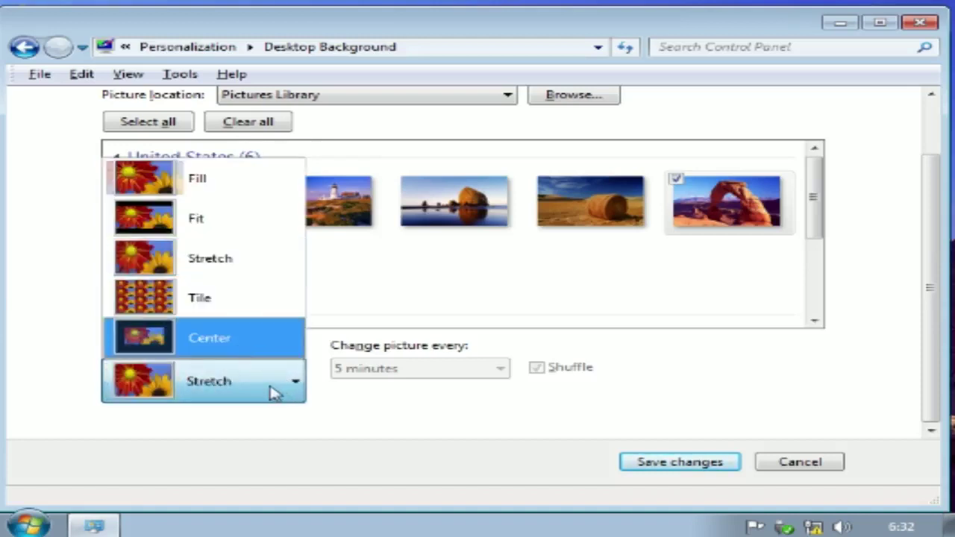
pyautogui.click(193, 232)
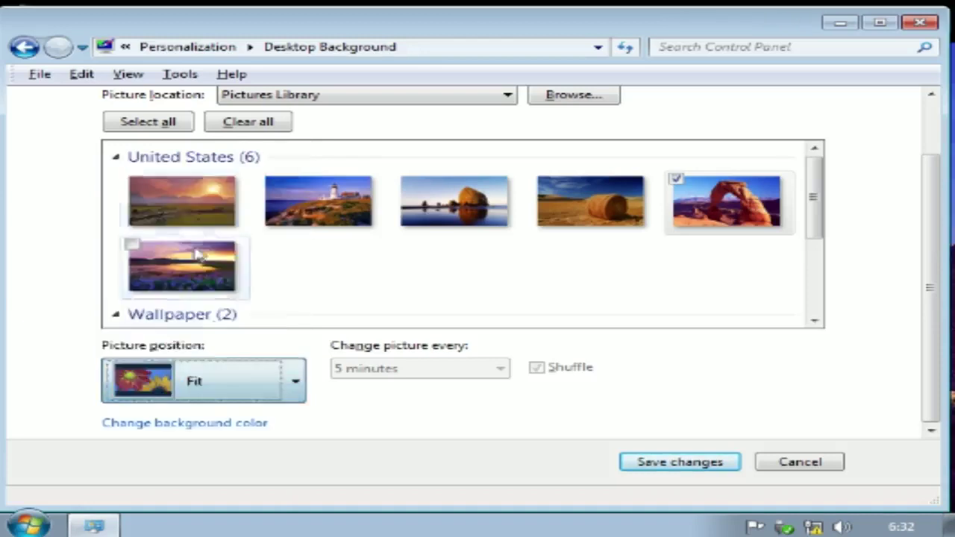
pyautogui.click(228, 384)
pyautogui.click(218, 340)
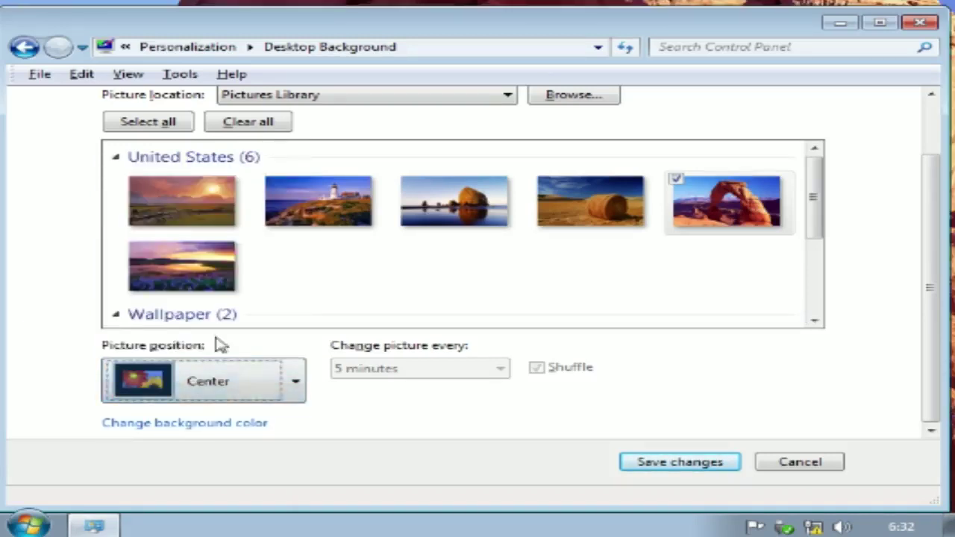
pyautogui.click(228, 385)
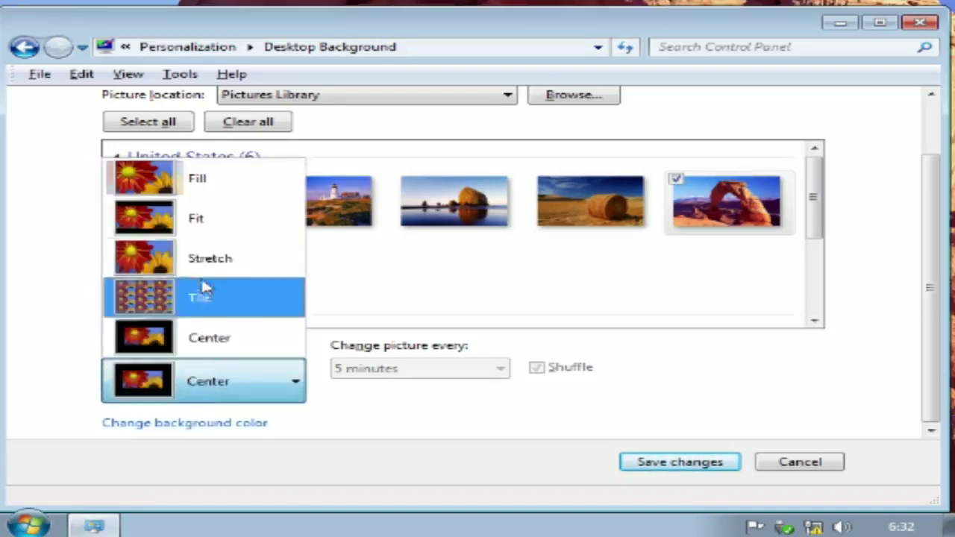
pyautogui.click(187, 226)
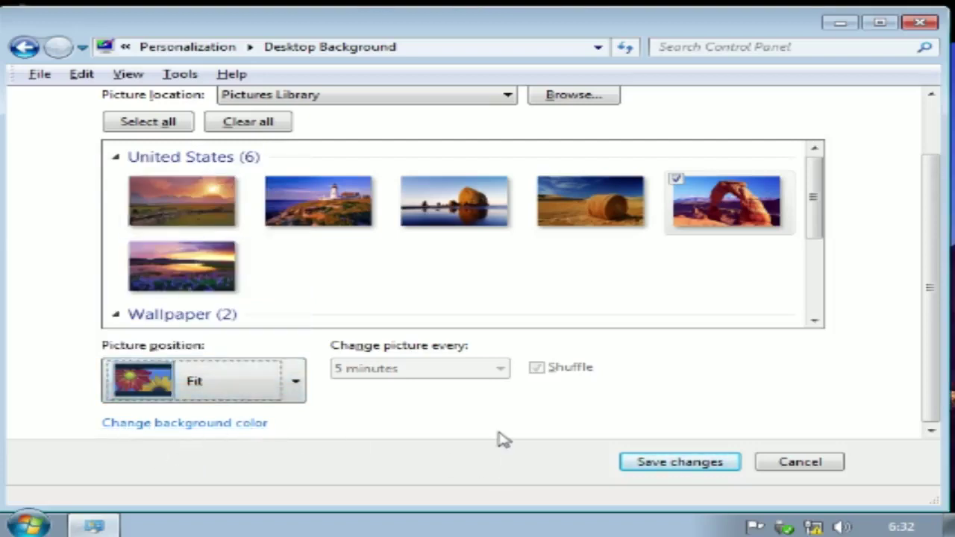
# Step: Set the desktop background color behind the arch picture to the basic red, save the changes and close the window
pyautogui.click(227, 424)
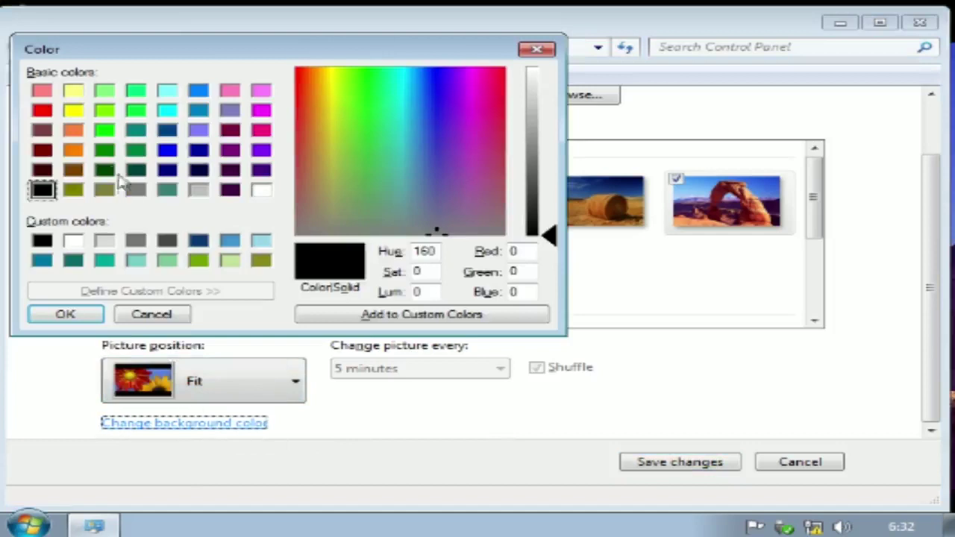
pyautogui.click(42, 111)
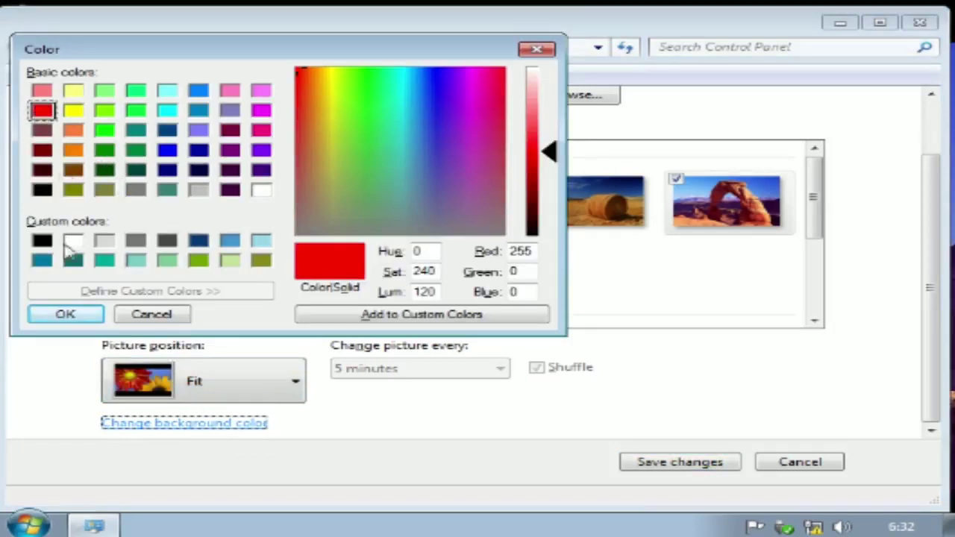
pyautogui.click(65, 316)
pyautogui.click(678, 462)
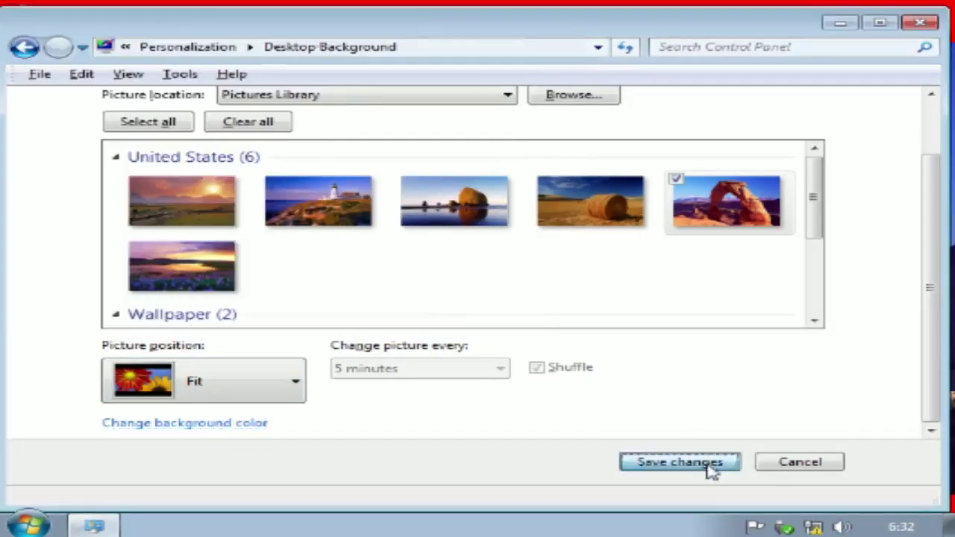
pyautogui.click(920, 23)
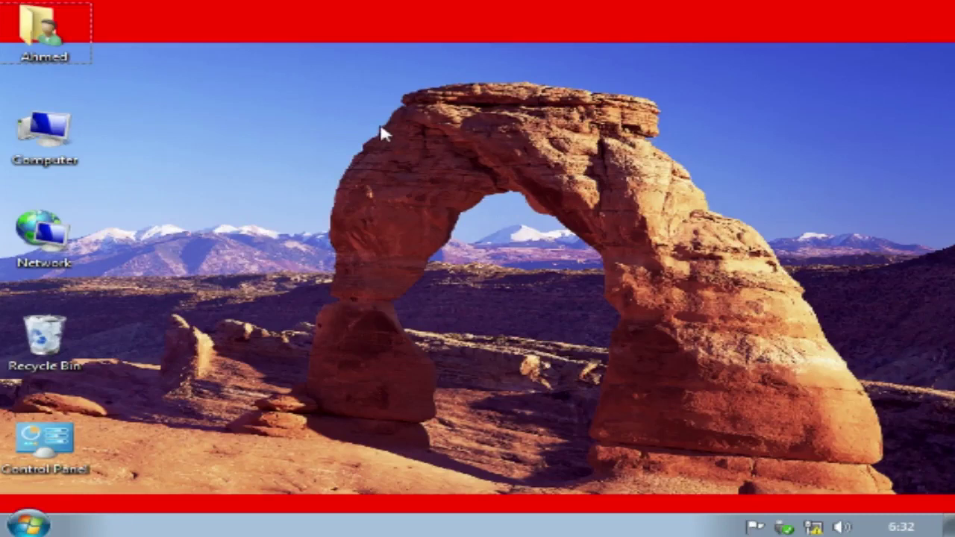
# Step: Open the screen resolution settings from the desktop, set the resolution to 1280 × 1024, apply it and close the settings
pyautogui.rightClick(309, 96)
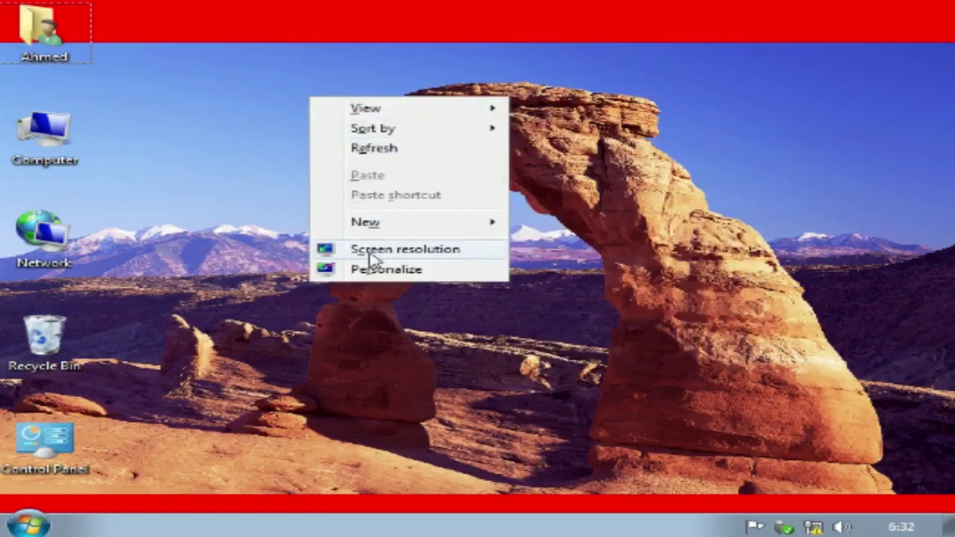
pyautogui.click(439, 253)
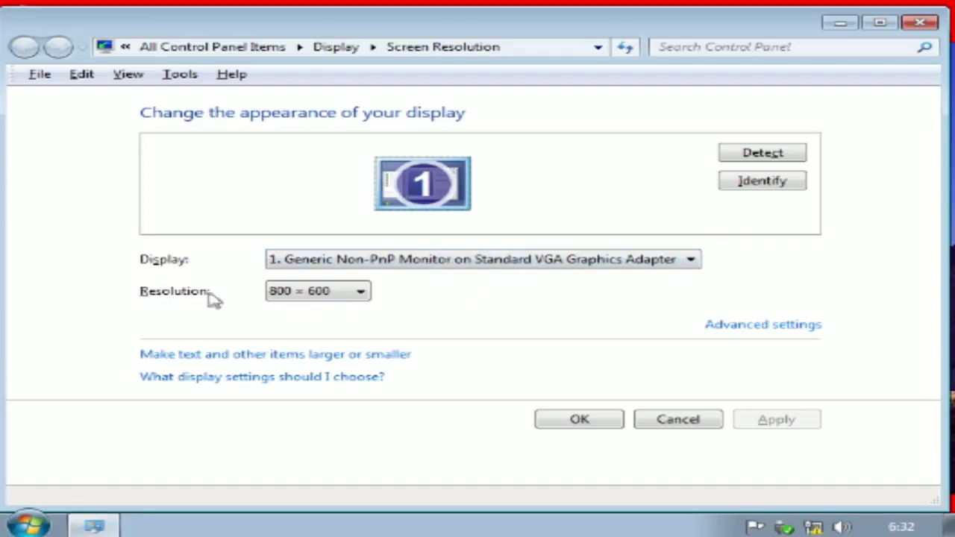
pyautogui.click(345, 296)
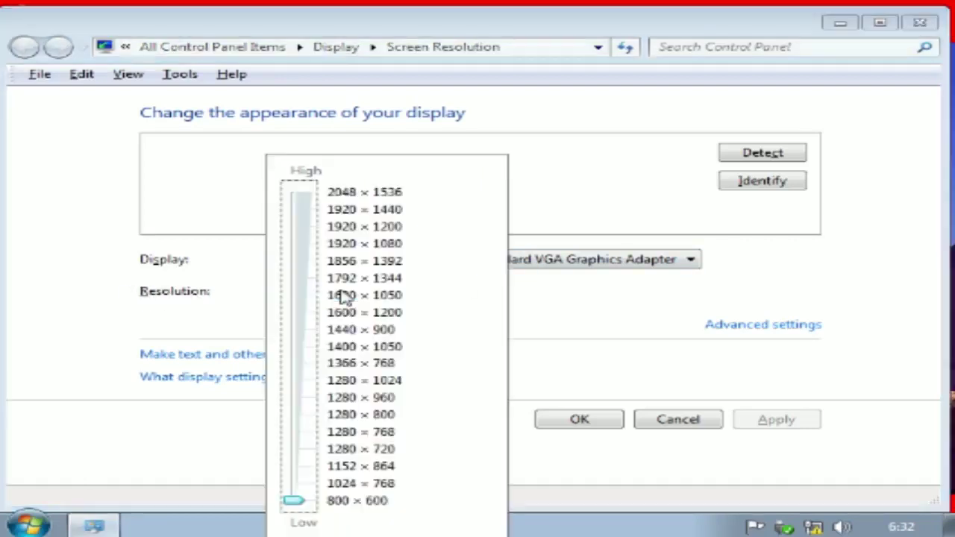
pyautogui.moveTo(292, 501); pyautogui.dragTo(322, 393)
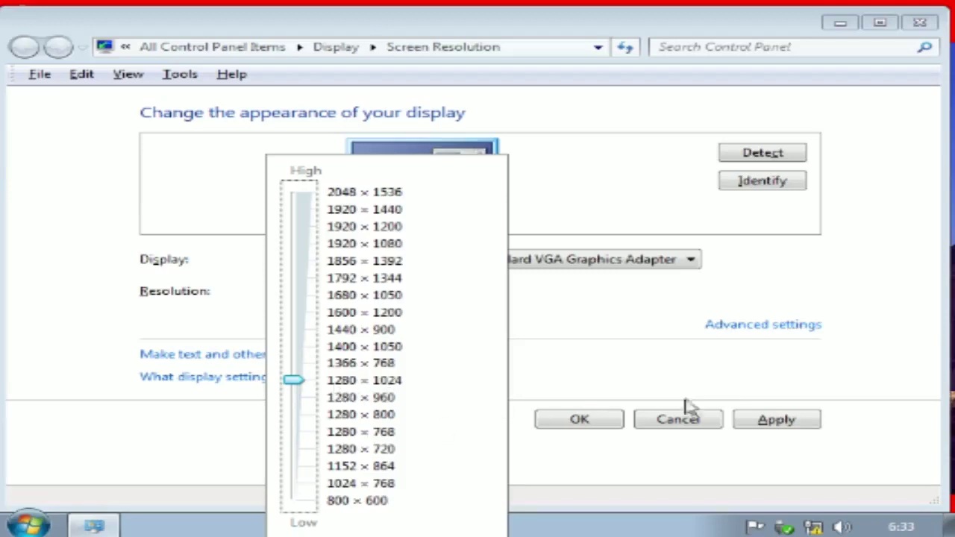
pyautogui.click(778, 422)
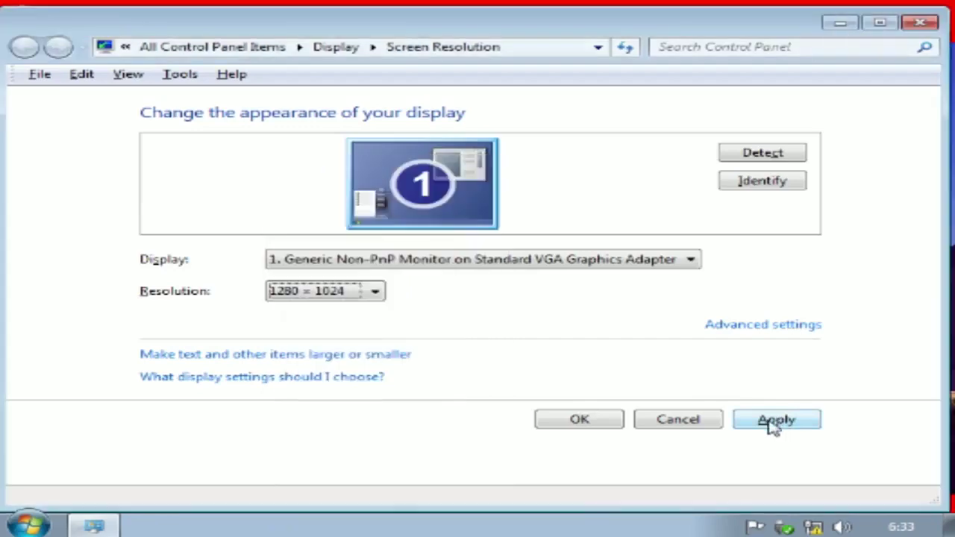
pyautogui.click(775, 421)
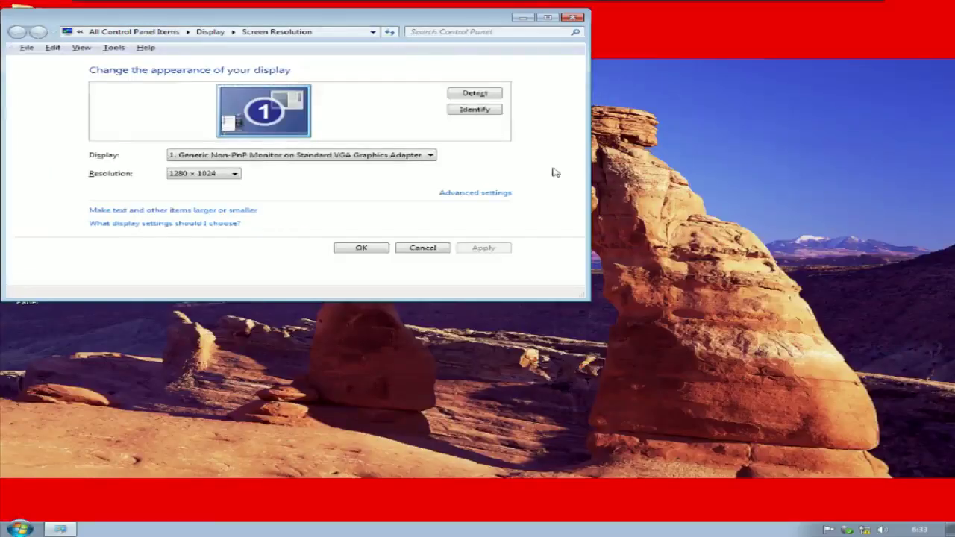
pyautogui.click(363, 249)
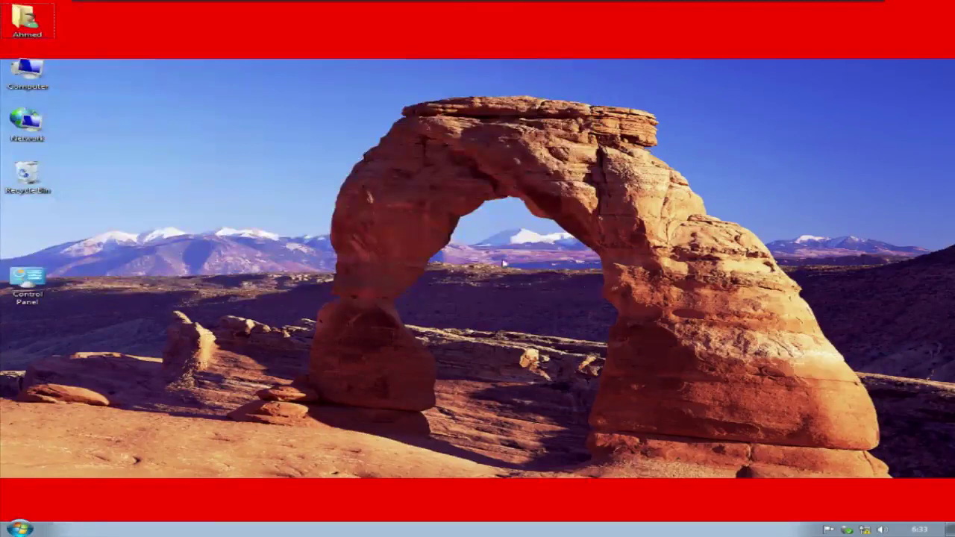
# Step: Open the Display settings from the desktop's personalization, try the Smaller, Medium and Larger - 150% text sizes, and close without applying
pyautogui.rightClick(261, 127)
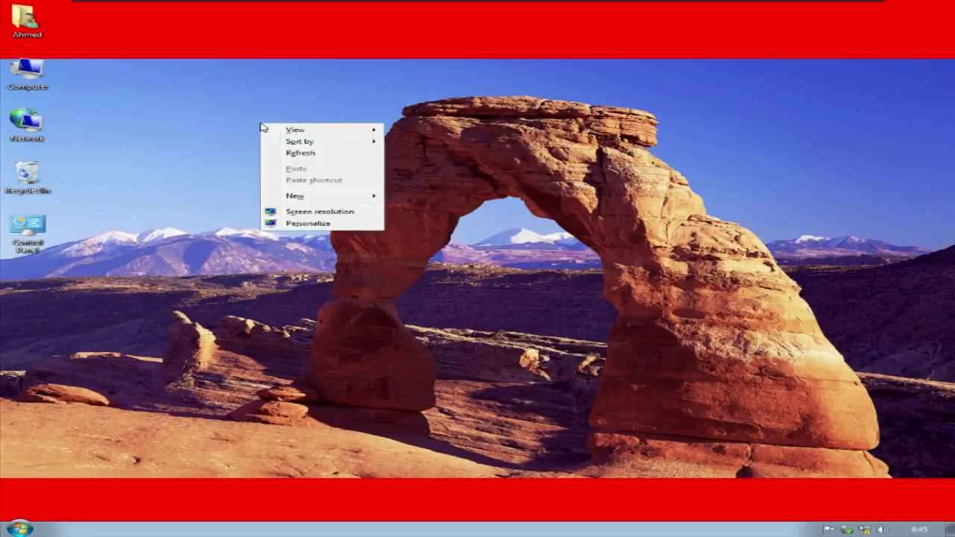
pyautogui.click(309, 224)
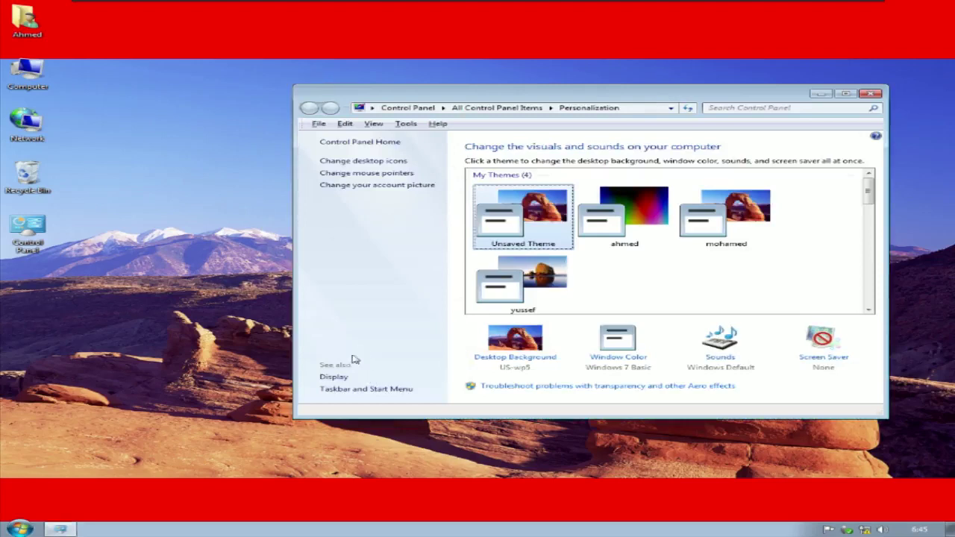
pyautogui.click(335, 379)
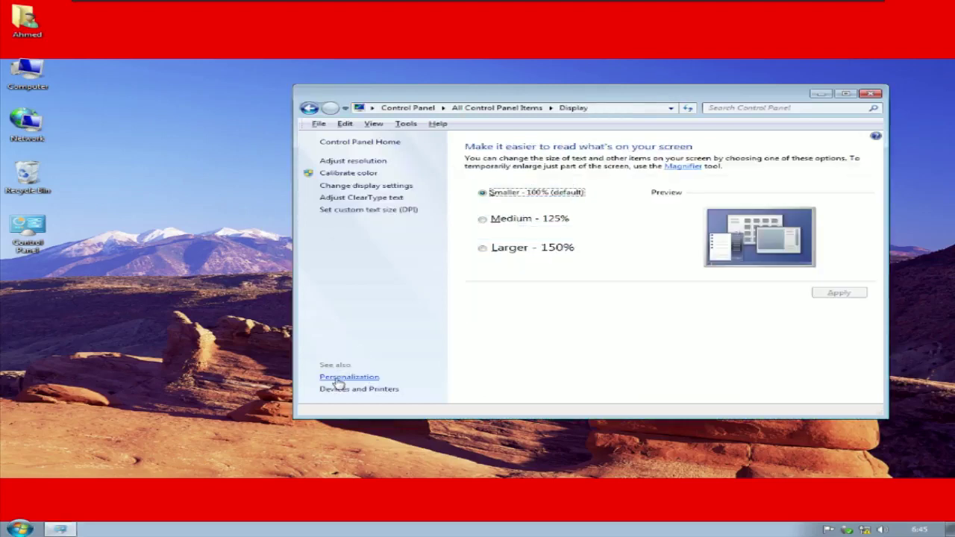
pyautogui.click(511, 249)
pyautogui.click(508, 222)
pyautogui.click(513, 192)
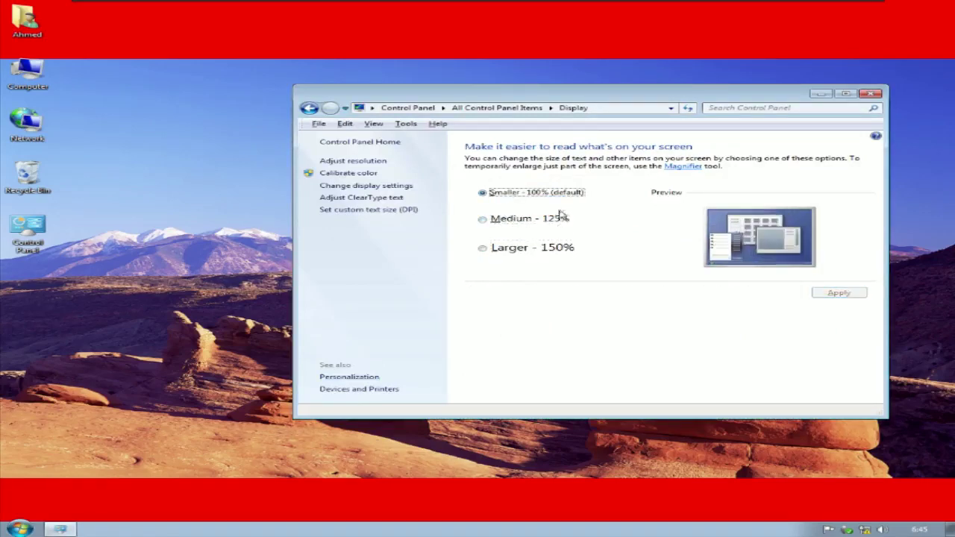
pyautogui.click(529, 223)
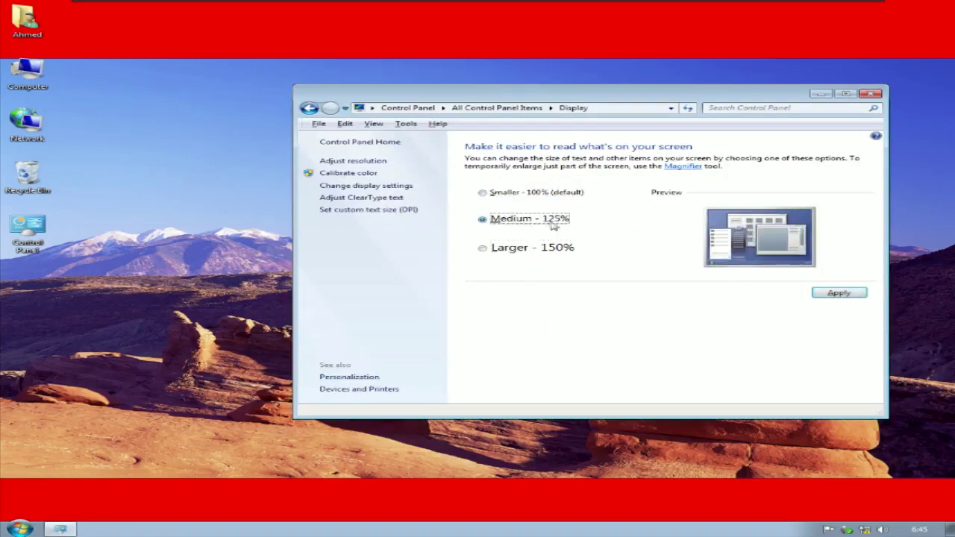
pyautogui.click(512, 251)
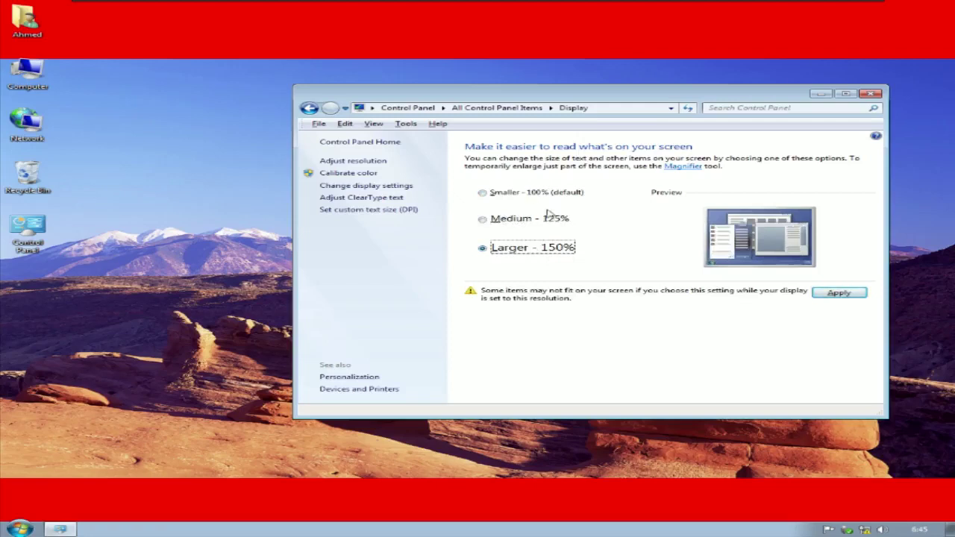
pyautogui.moveTo(558, 98); pyautogui.dragTo(600, 95)
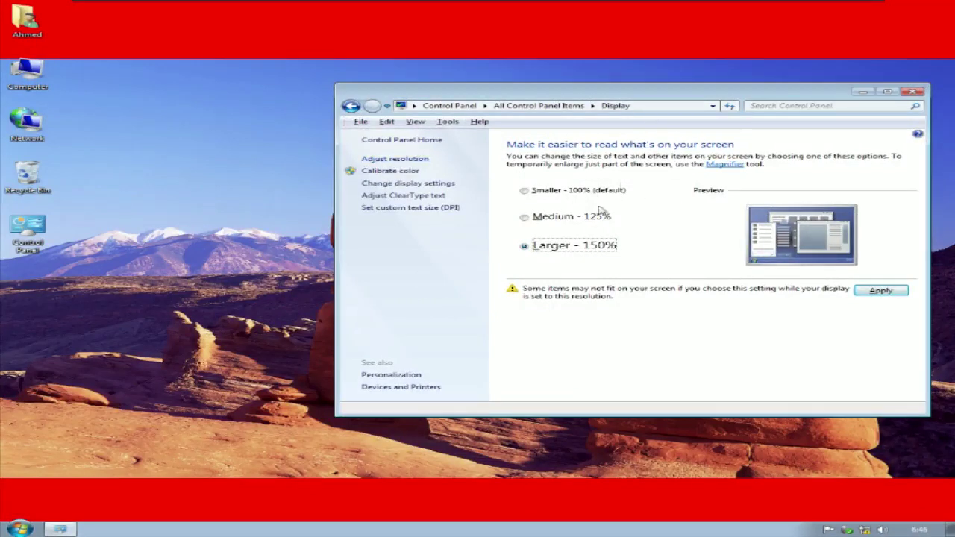
pyautogui.click(913, 93)
# Step: Reopen the Display settings from the desktop's personalization, try the Larger and Medium text sizes, and select Smaller - 100% (default)
pyautogui.rightClick(284, 107)
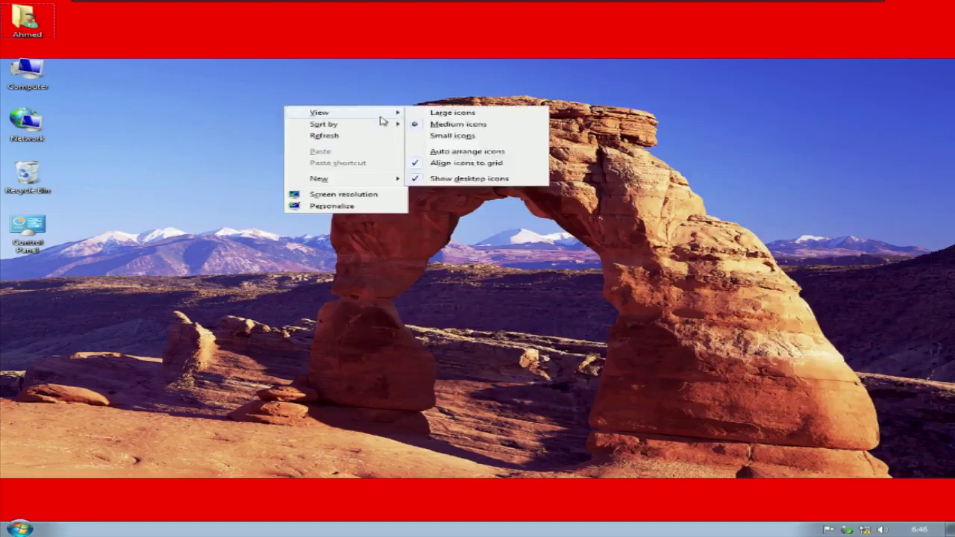
pyautogui.click(332, 206)
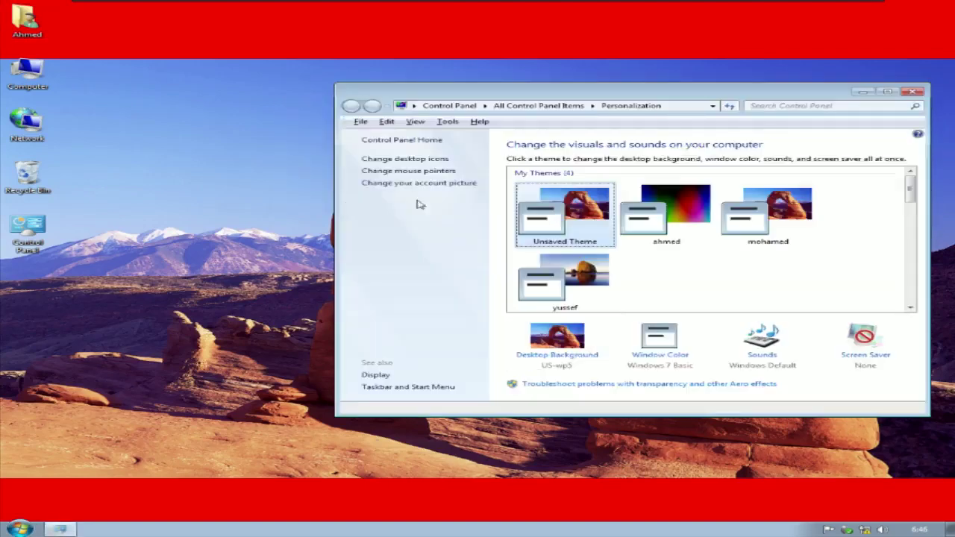
pyautogui.click(376, 375)
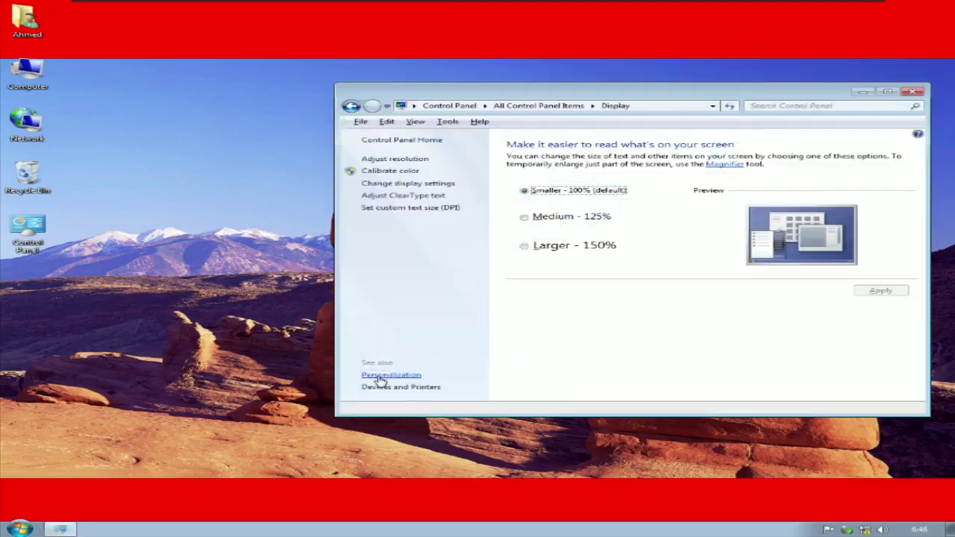
pyautogui.click(567, 252)
pyautogui.click(570, 217)
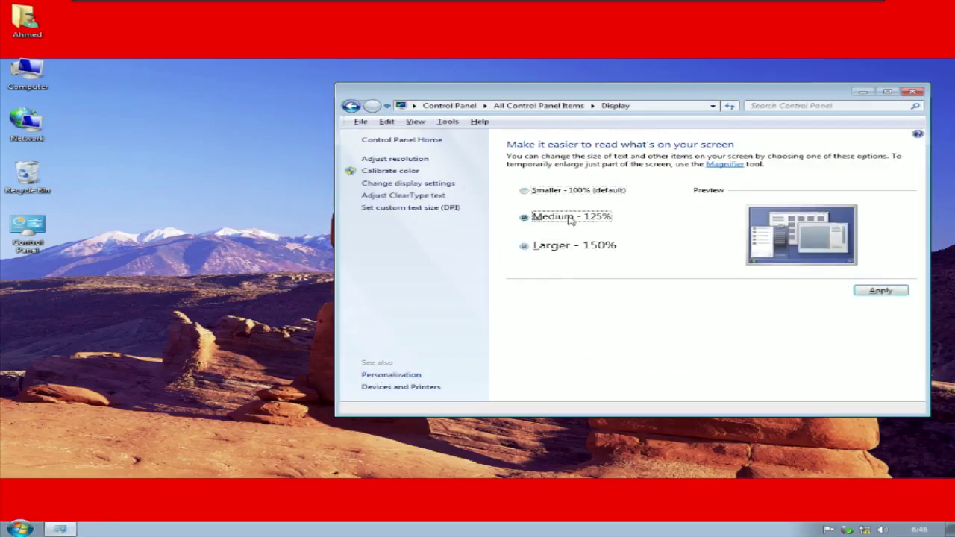
pyautogui.click(558, 191)
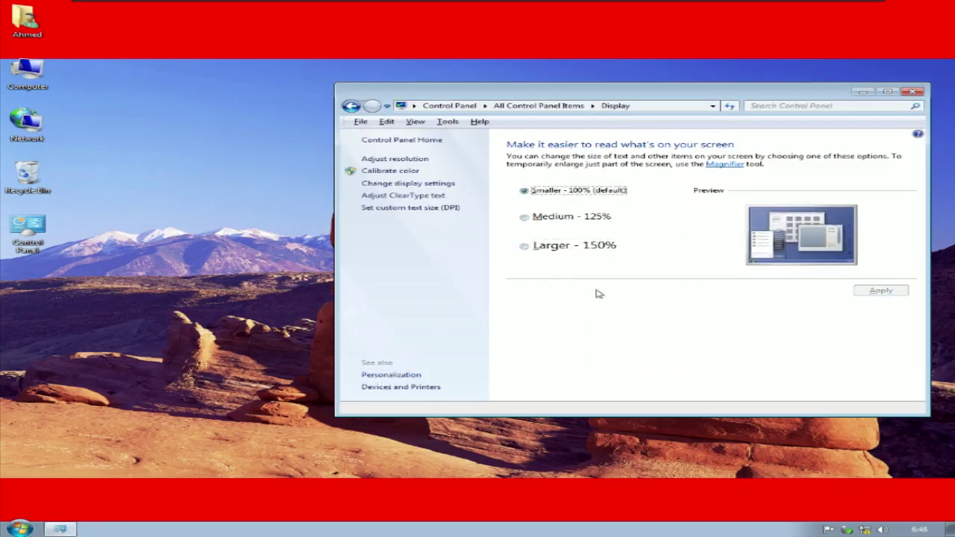
# Step: View the screen resolution settings from the Display window and again directly from the desktop, closing them each time
pyautogui.click(396, 159)
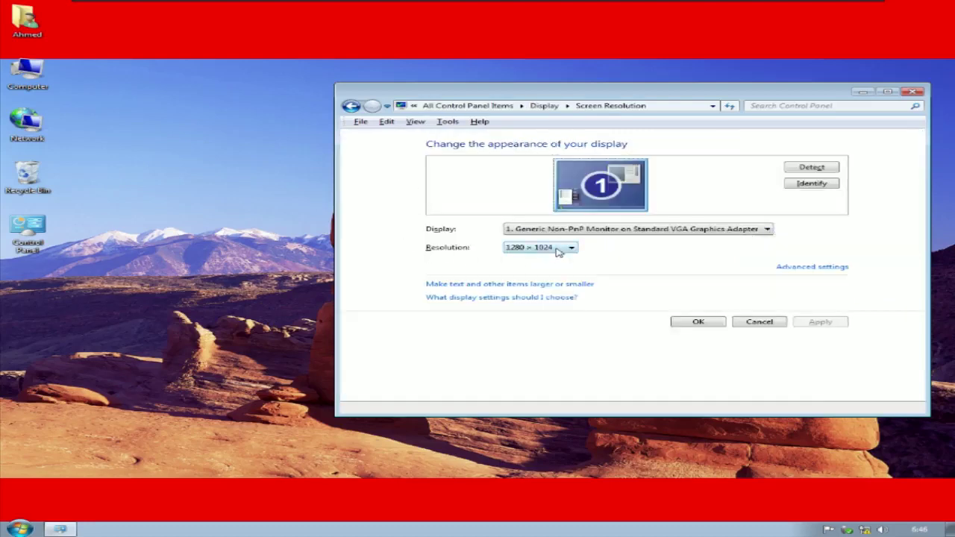
pyautogui.click(912, 91)
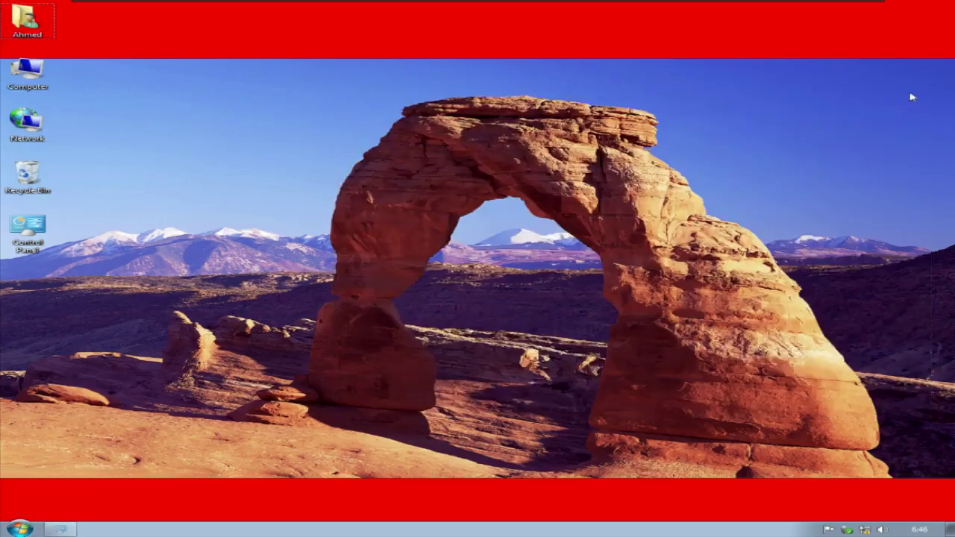
pyautogui.rightClick(217, 133)
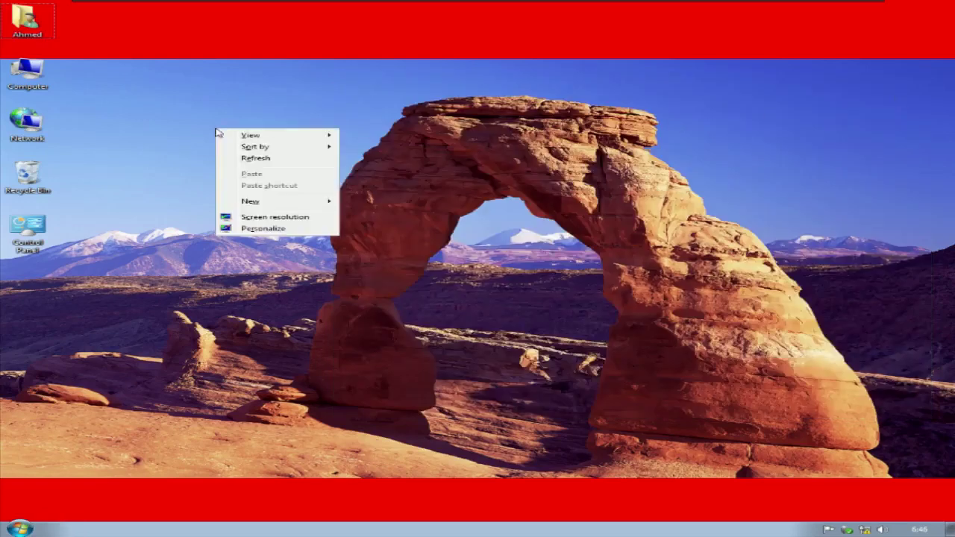
pyautogui.click(266, 217)
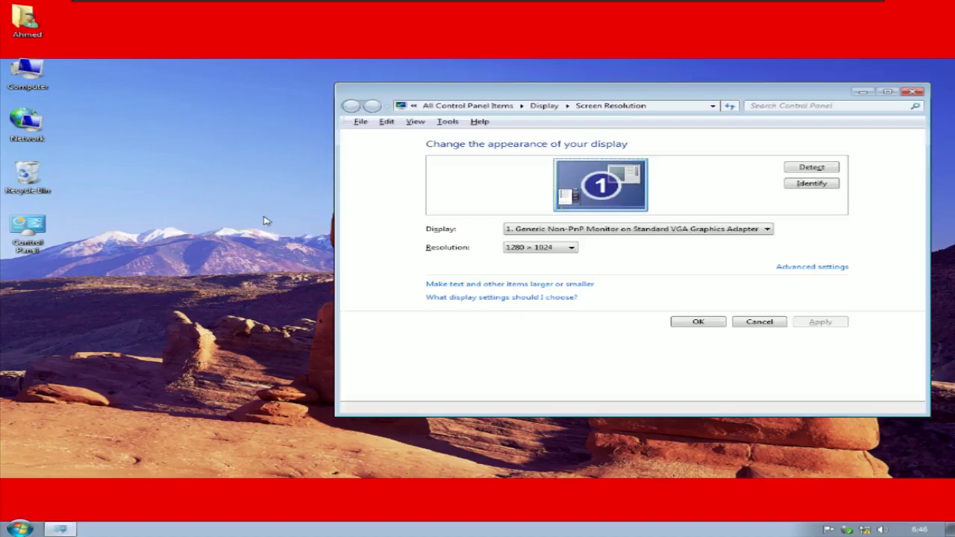
pyautogui.click(911, 91)
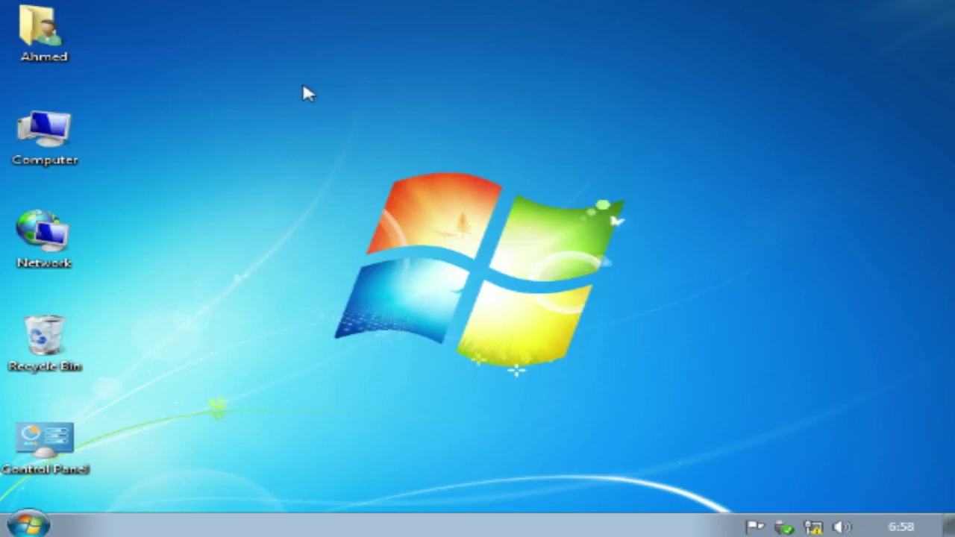
# Step: Open the screen saver settings from the desktop's personalization, choose the Blank screen saver and set its wait time to 4 minutes
pyautogui.rightClick(230, 73)
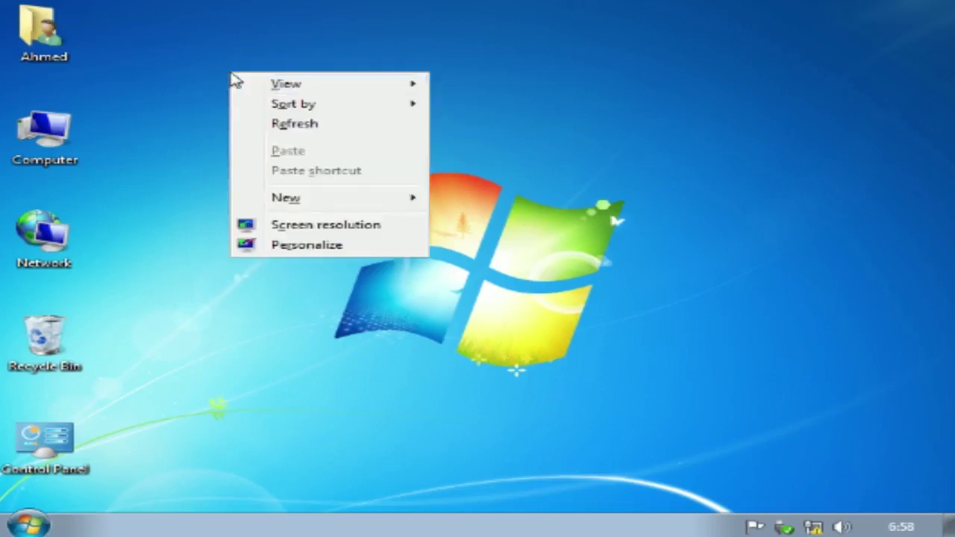
pyautogui.click(314, 247)
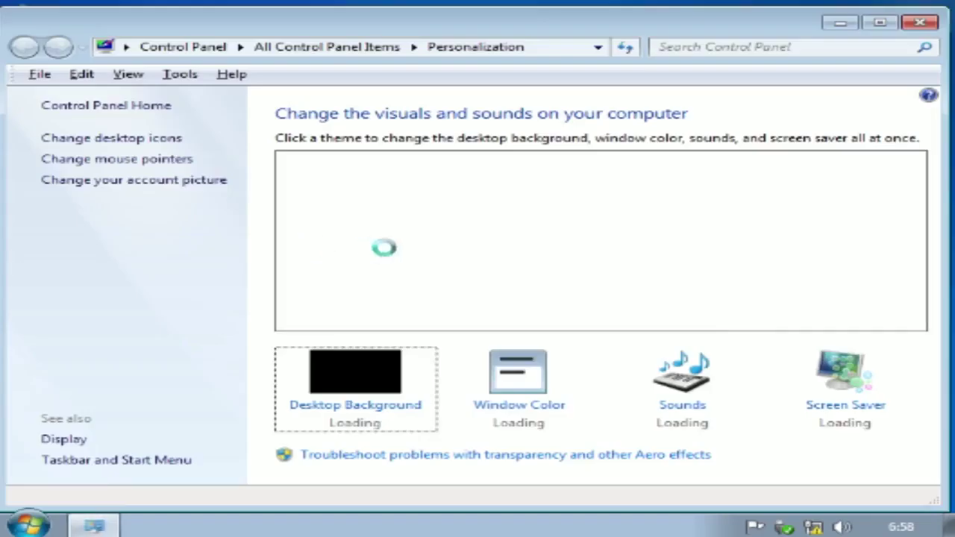
pyautogui.click(848, 415)
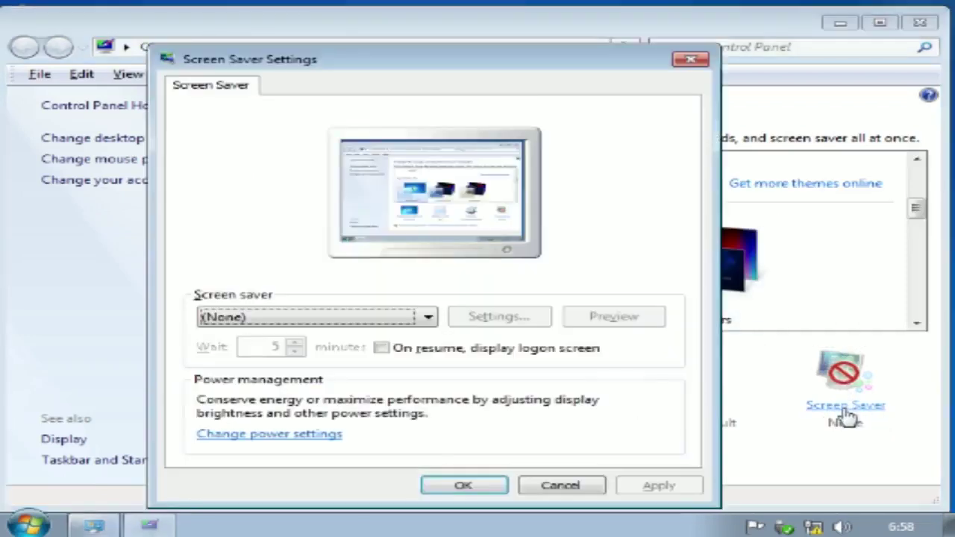
pyautogui.moveTo(507, 60); pyautogui.dragTo(556, 21)
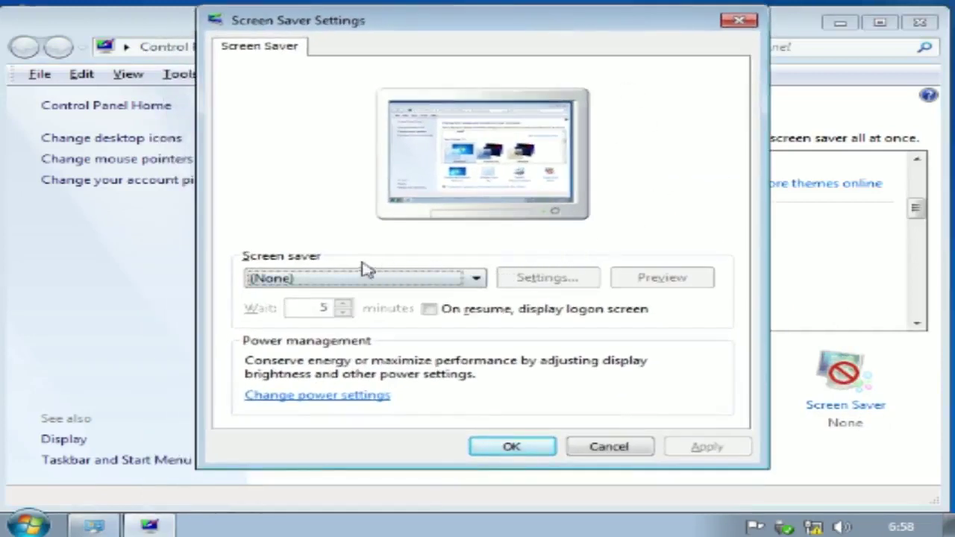
pyautogui.click(297, 281)
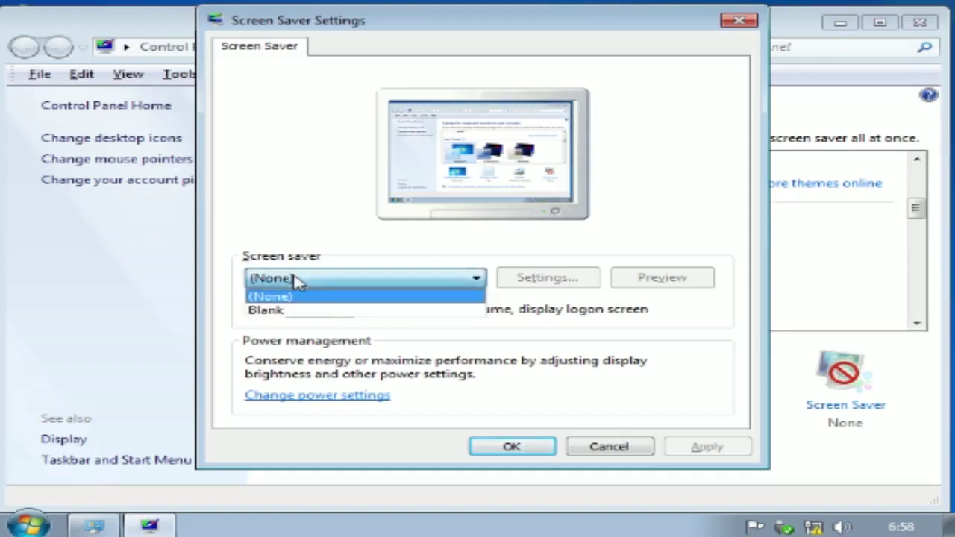
pyautogui.click(267, 311)
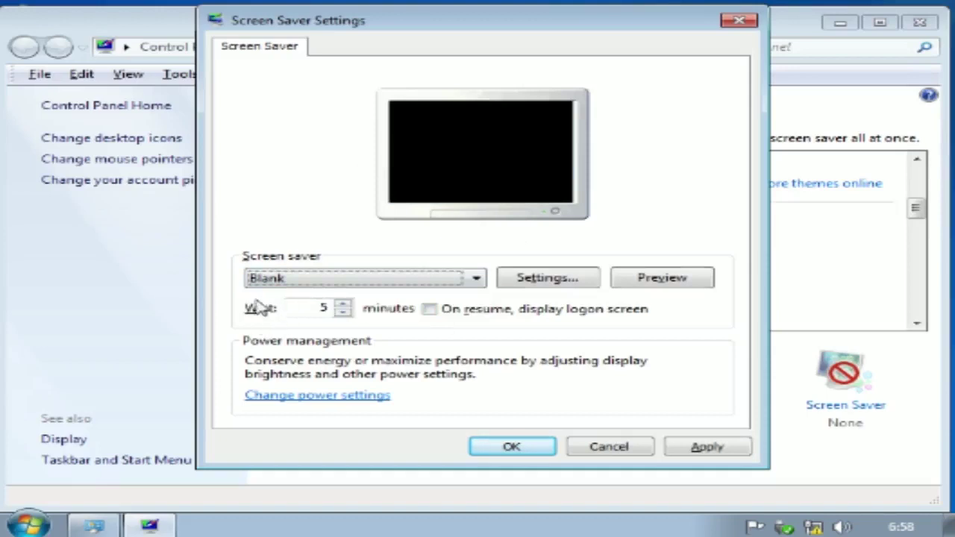
pyautogui.click(343, 312)
pyautogui.click(345, 313)
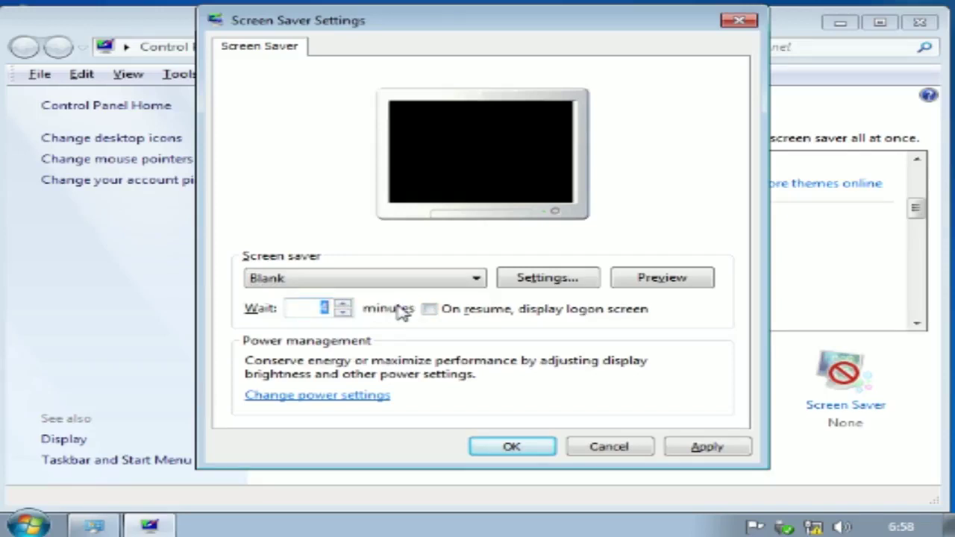
# Step: Try displaying the logon screen on resume, set the screen saver to (None) with that option cleared, and apply the settings
pyautogui.click(433, 311)
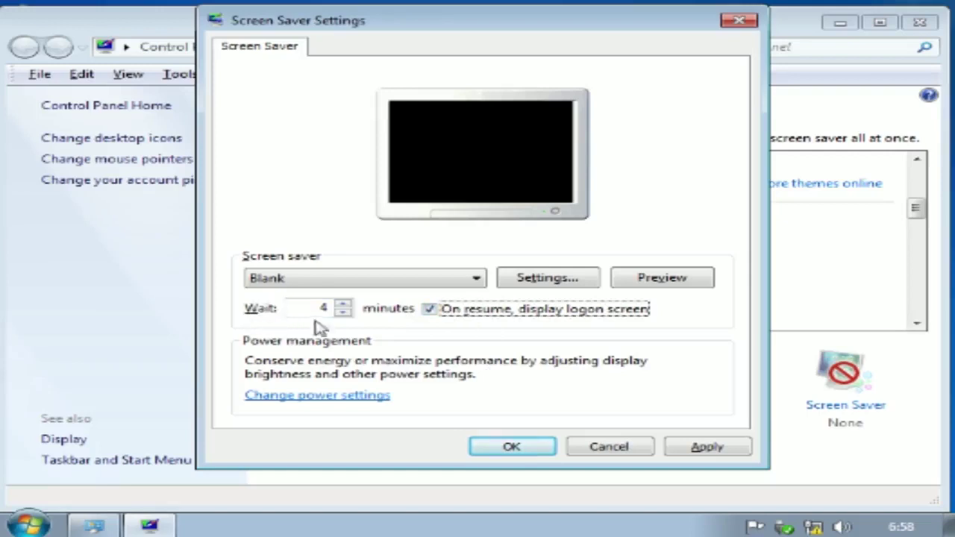
pyautogui.click(320, 281)
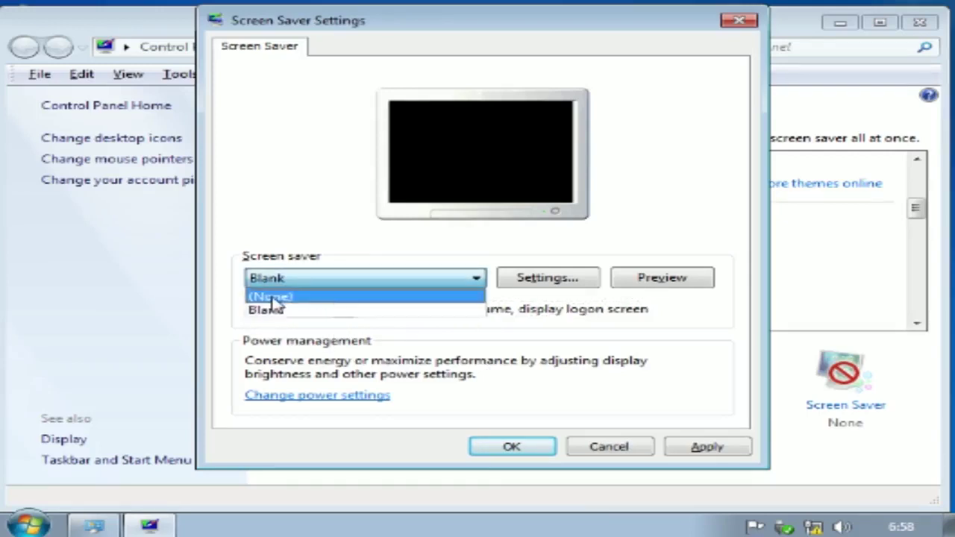
pyautogui.click(273, 297)
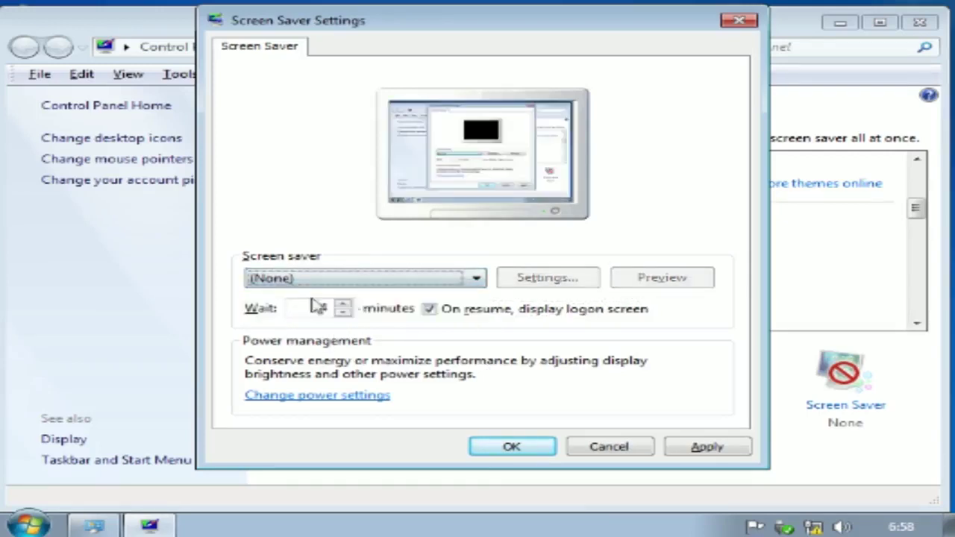
pyautogui.click(430, 310)
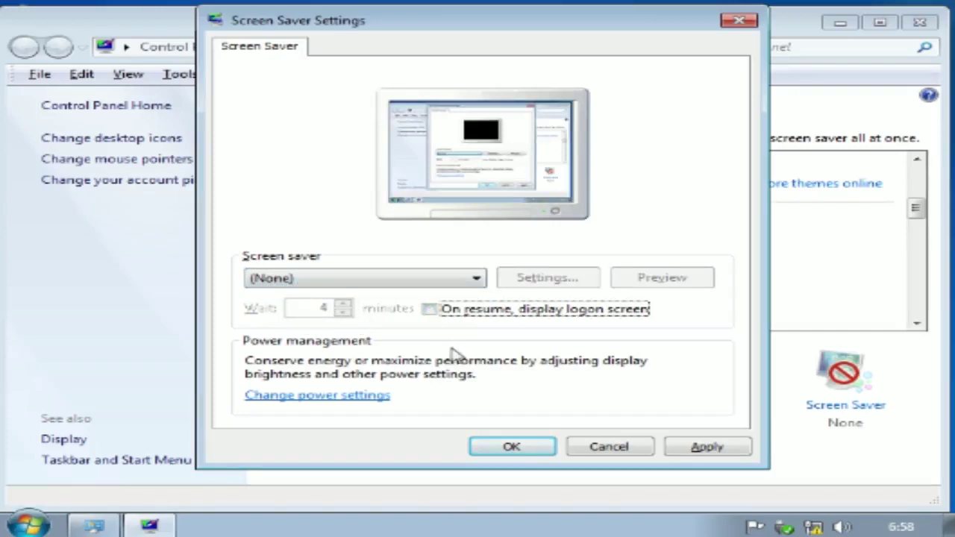
pyautogui.click(696, 448)
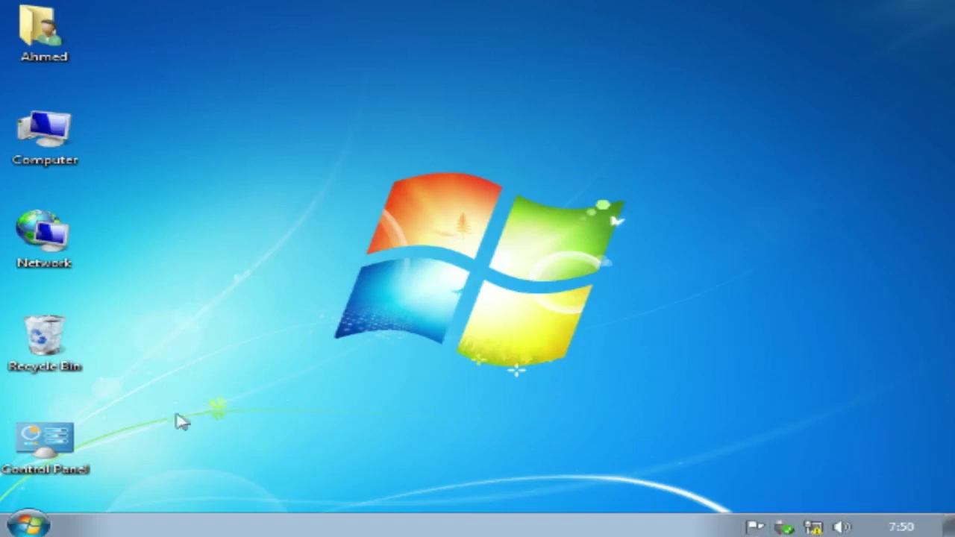
# Step: Examine the Start menu's program shortcuts, the All Programs list and the folder links, and close the menu
pyautogui.click(36, 525)
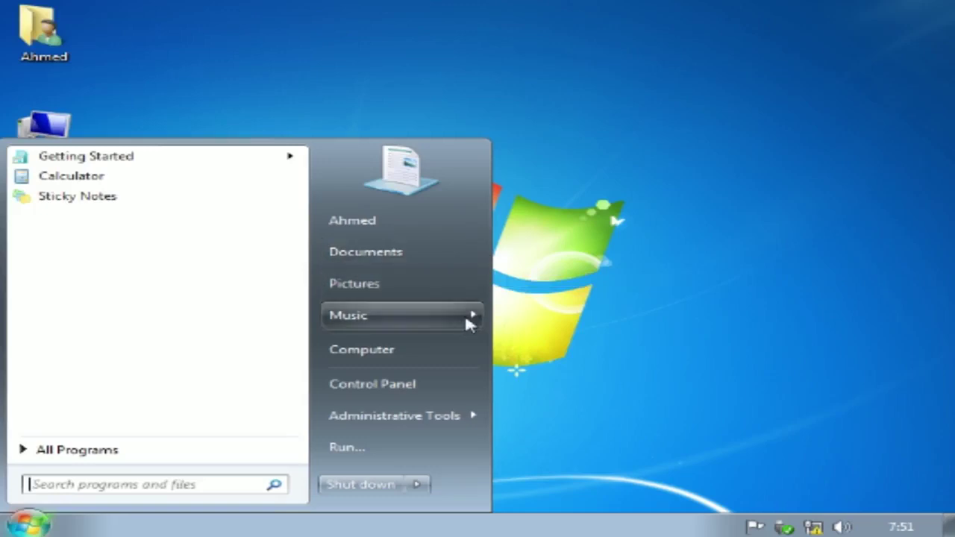
pyautogui.moveTo(474, 319)
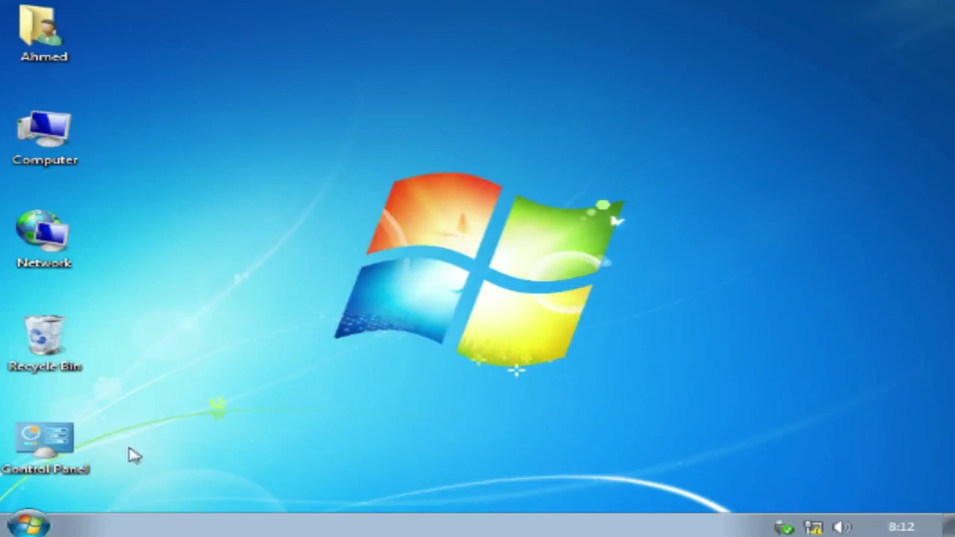
pyautogui.click(30, 526)
pyautogui.press('Up')
pyautogui.press('Return')
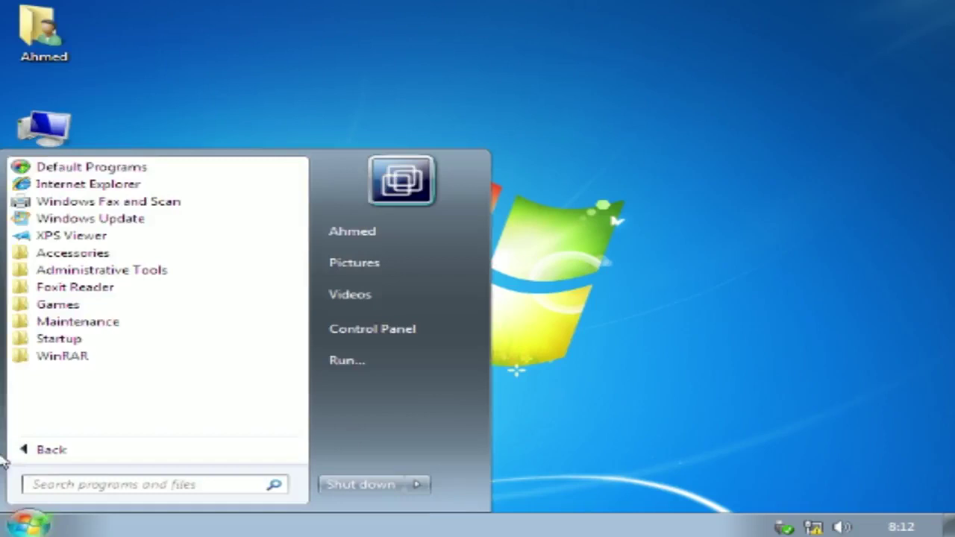
pyautogui.click(106, 444)
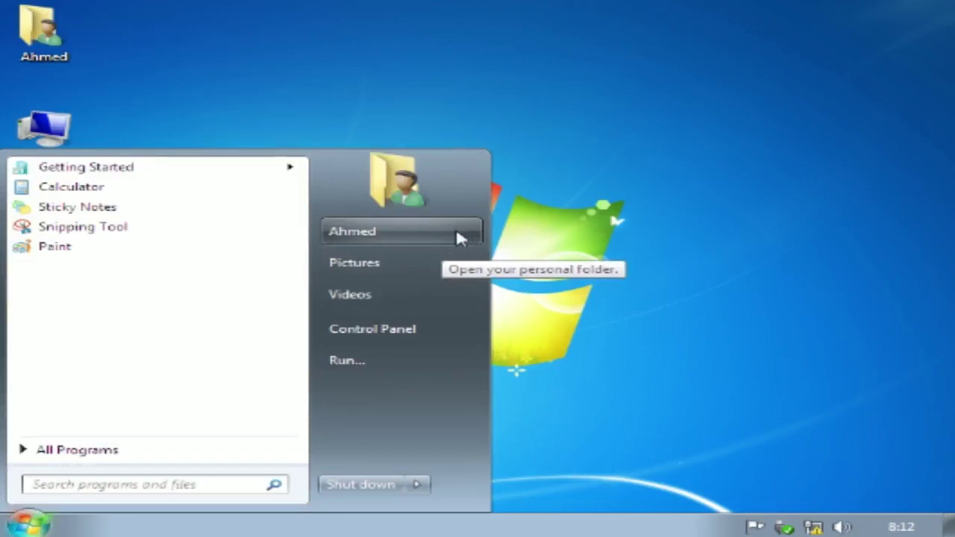
pyautogui.click(33, 523)
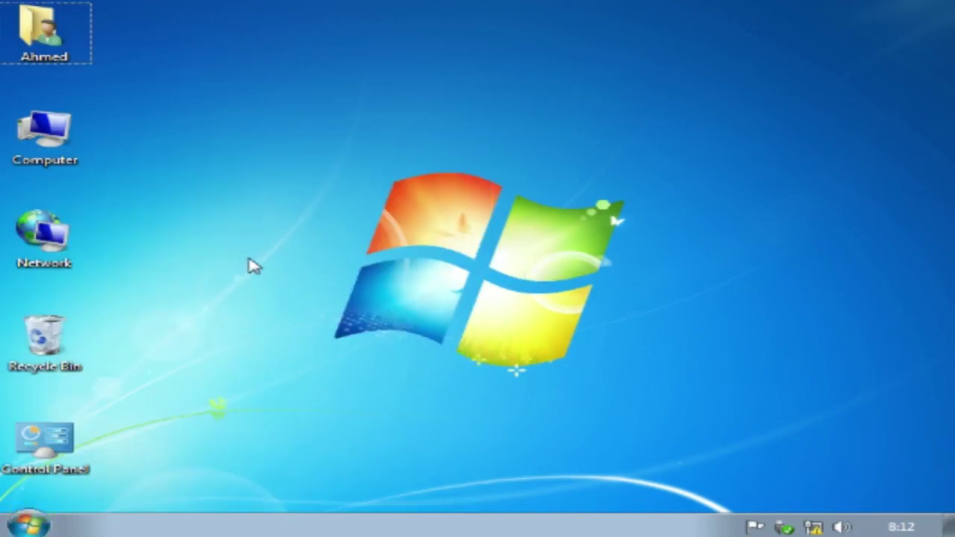
# Step: Open the taskbar and Start menu properties and bring up the Start menu customization options
pyautogui.rightClick(254, 526)
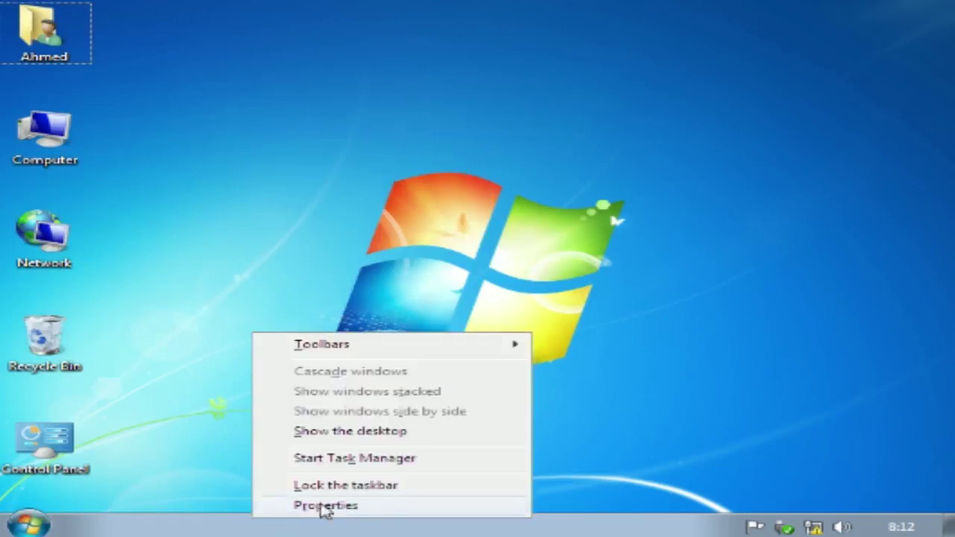
pyautogui.click(366, 507)
pyautogui.moveTo(276, 120); pyautogui.dragTo(571, 58)
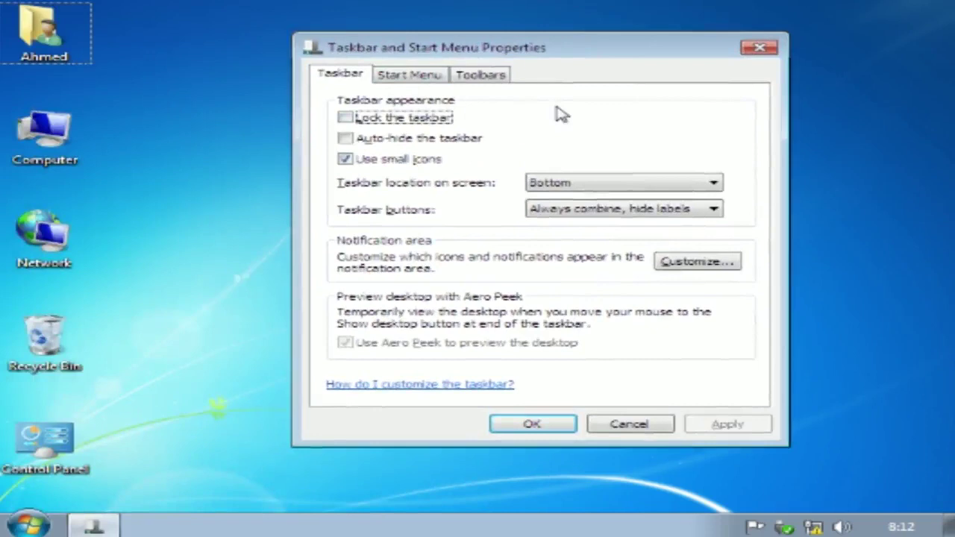
pyautogui.click(413, 82)
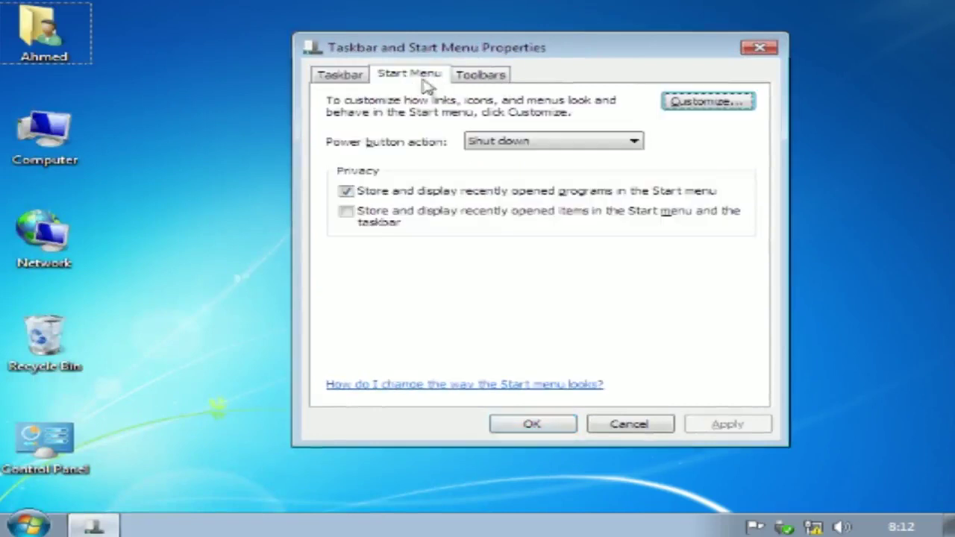
pyautogui.click(716, 105)
# Step: Try the display options for Videos in the Start menu customization, choose Display as a menu, and apply the change
pyautogui.moveTo(742, 177); pyautogui.dragTo(731, 338)
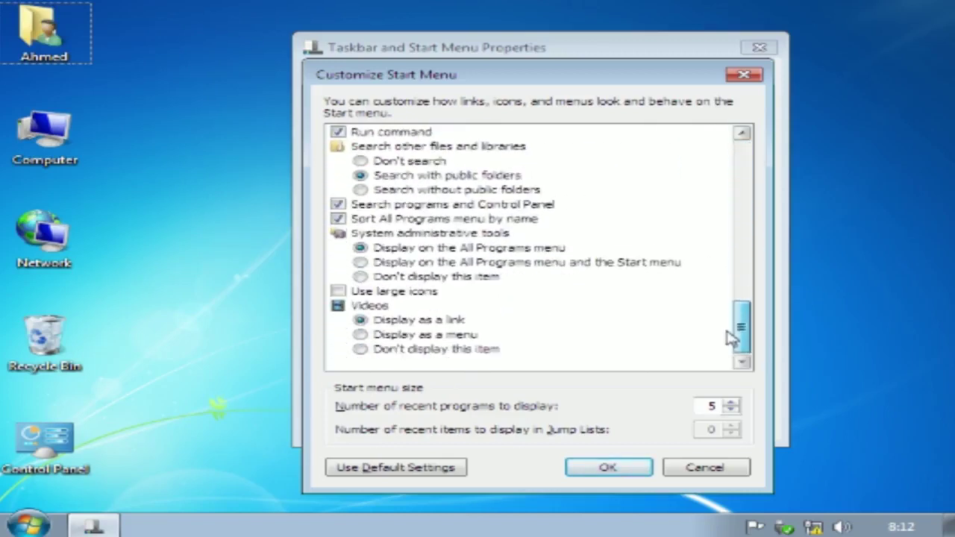
pyautogui.click(402, 336)
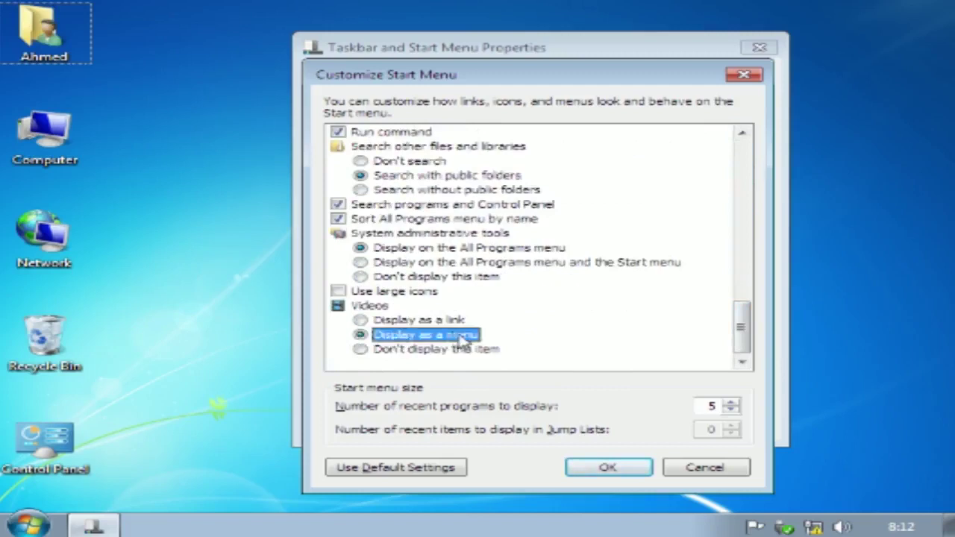
pyautogui.click(377, 321)
pyautogui.click(376, 348)
pyautogui.click(381, 334)
pyautogui.click(393, 322)
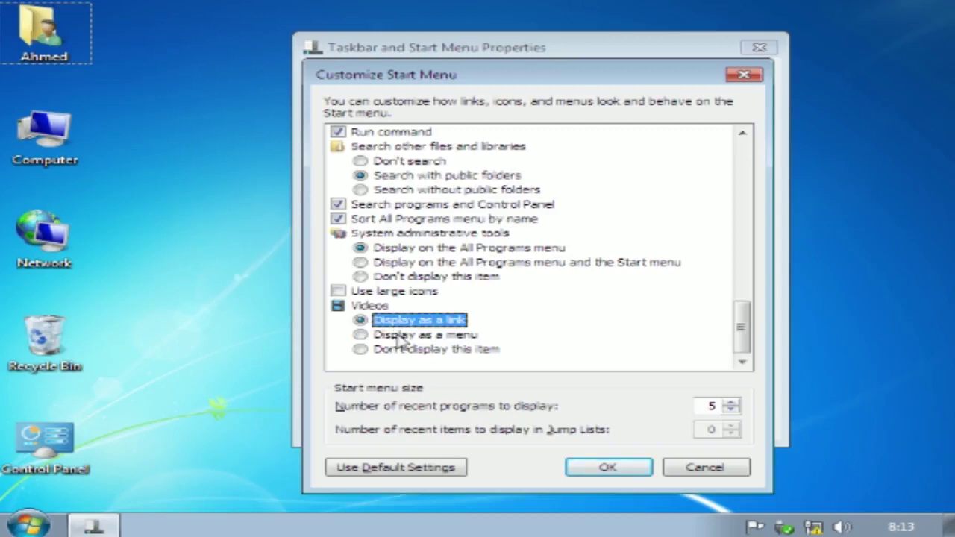
pyautogui.click(403, 335)
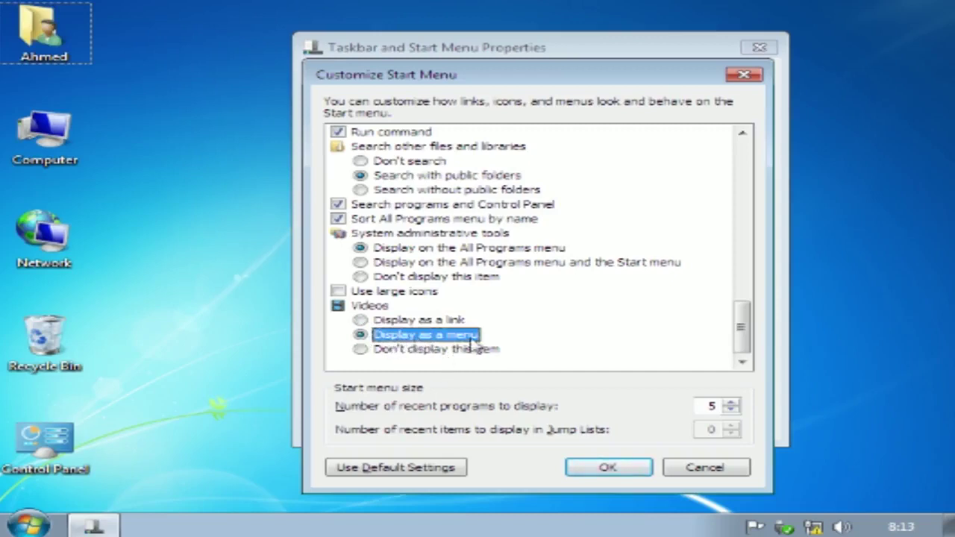
pyautogui.click(608, 466)
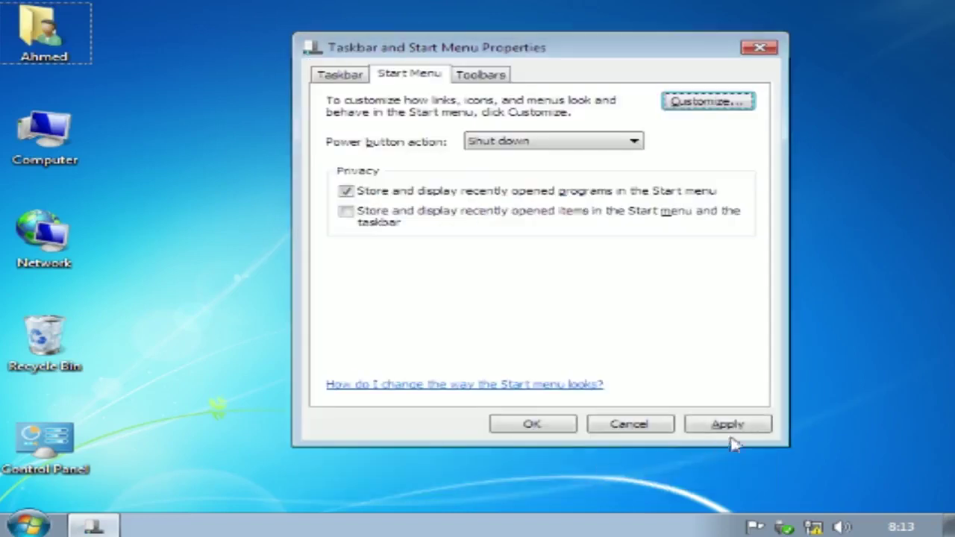
pyautogui.click(731, 427)
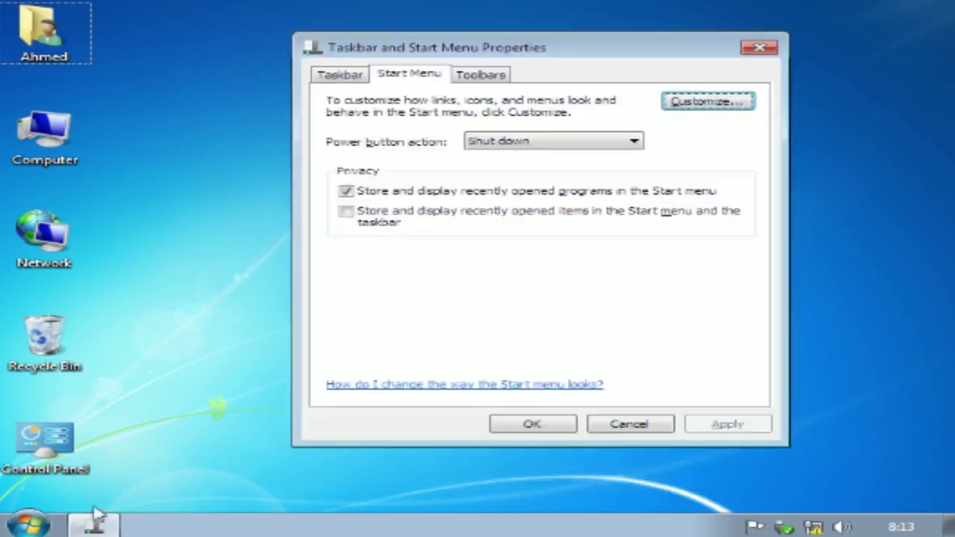
# Step: View the Videos submenu in the Start menu and return to the properties, leaving storing of recently opened items turned off
pyautogui.click(29, 525)
pyautogui.moveTo(398, 294)
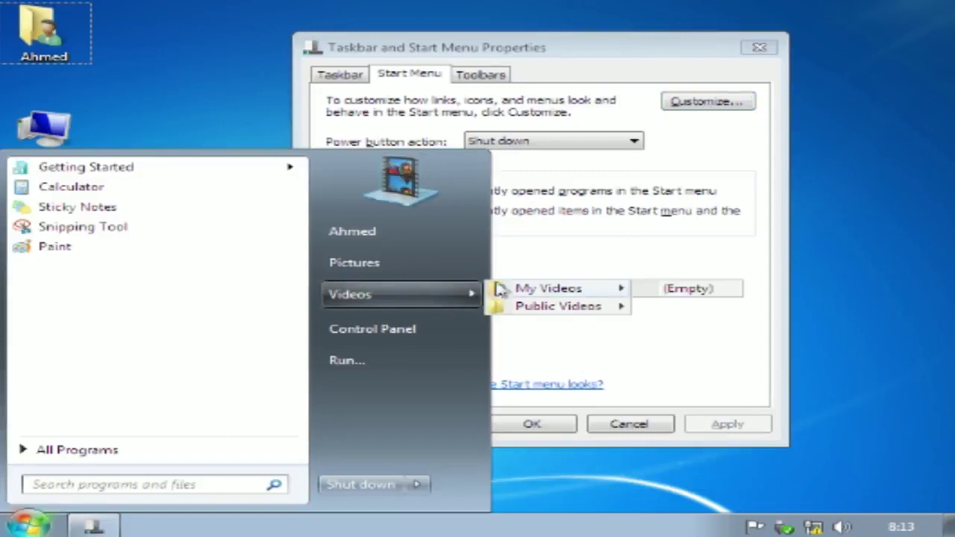
pyautogui.click(695, 216)
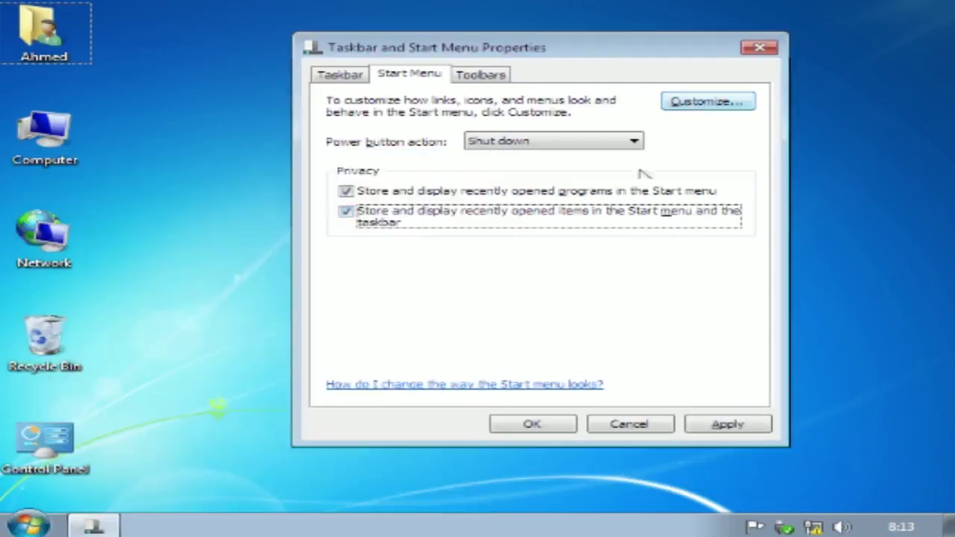
pyautogui.click(531, 220)
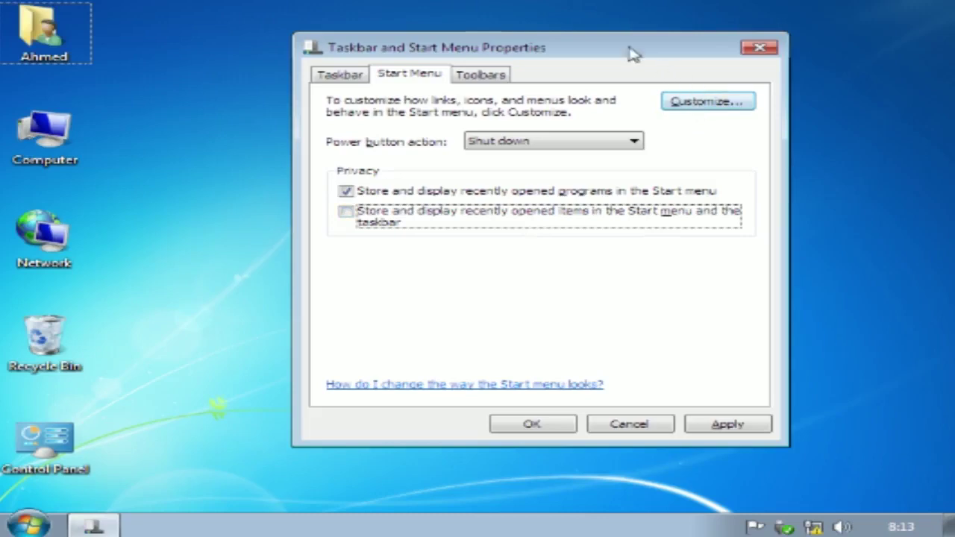
# Step: Set Videos back to Display as a link in the Start menu customization, apply it and check the Start menu
pyautogui.moveTo(629, 53); pyautogui.dragTo(663, 52)
pyautogui.click(743, 105)
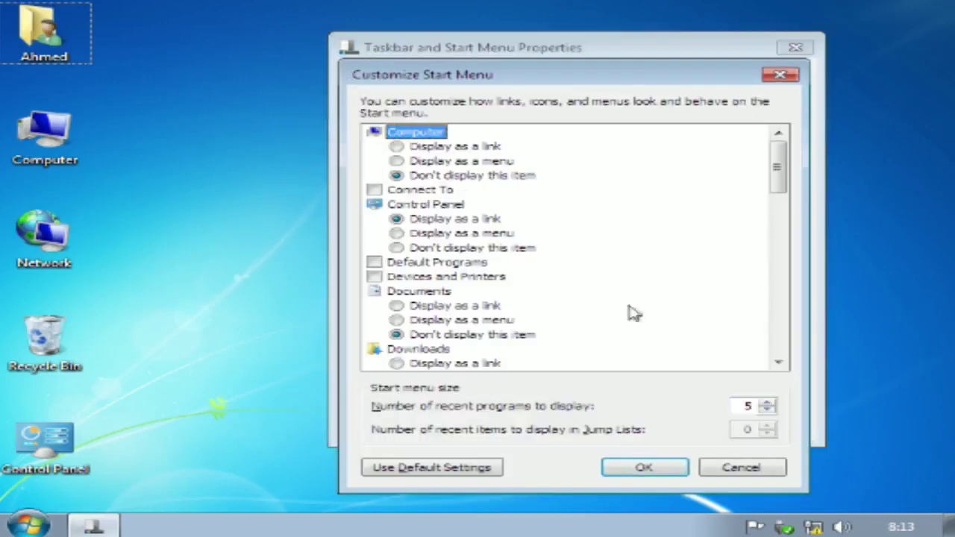
pyautogui.moveTo(782, 174); pyautogui.dragTo(739, 351)
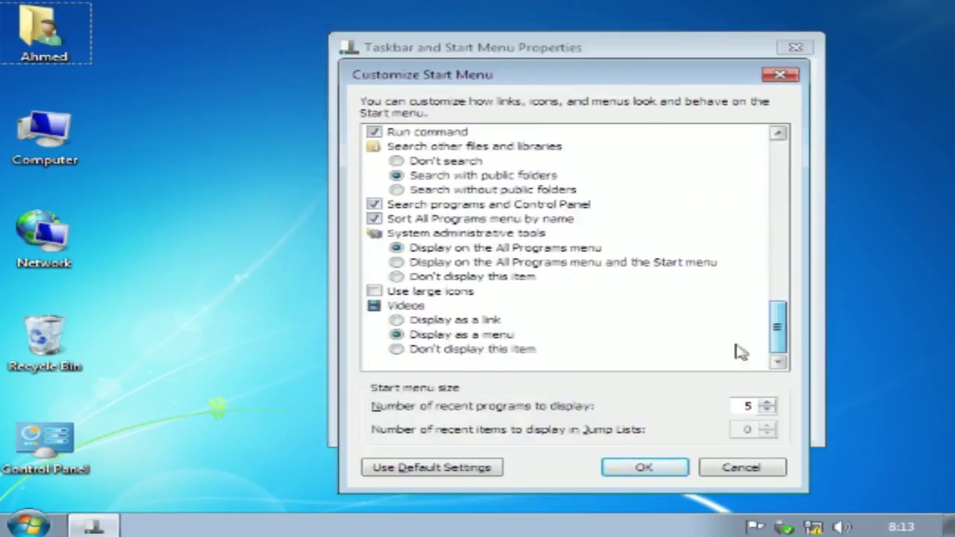
pyautogui.click(440, 321)
pyautogui.click(644, 468)
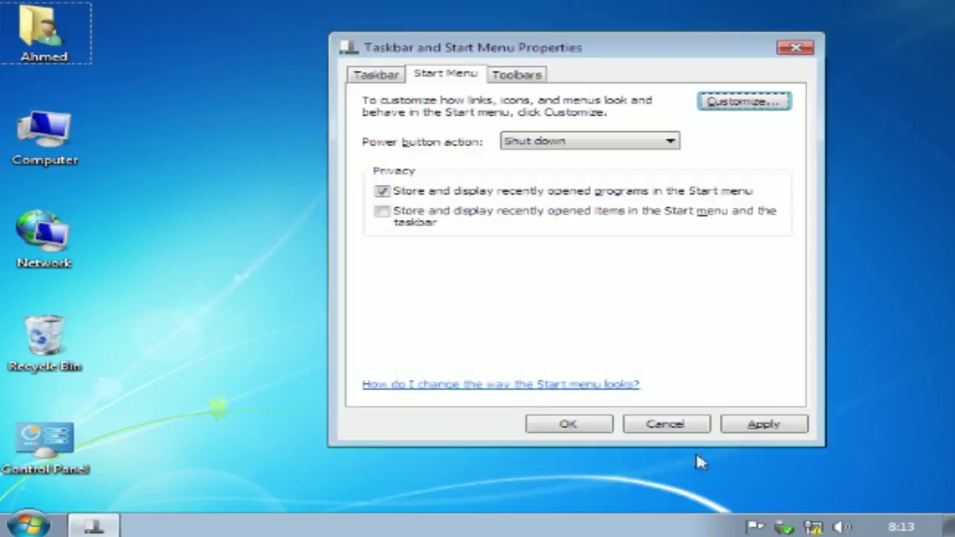
pyautogui.click(773, 433)
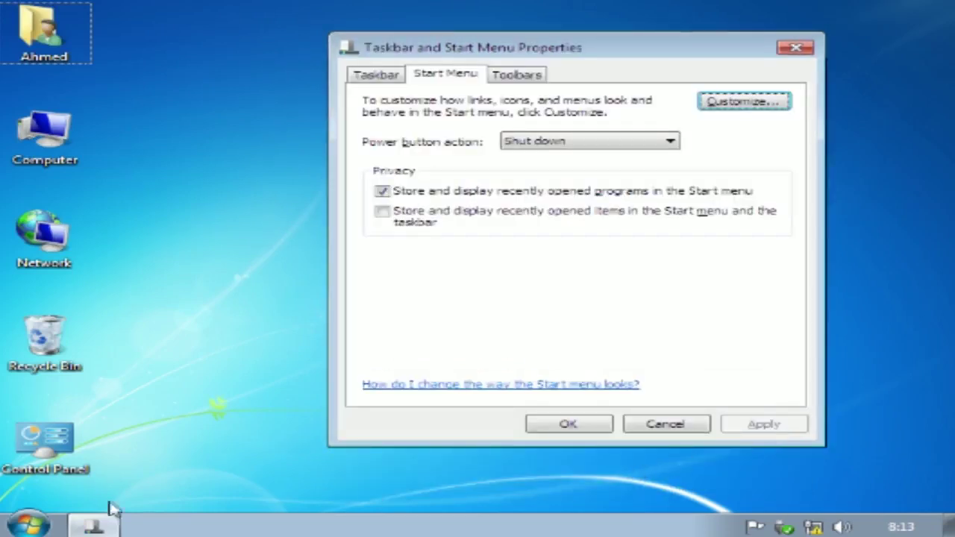
pyautogui.click(29, 524)
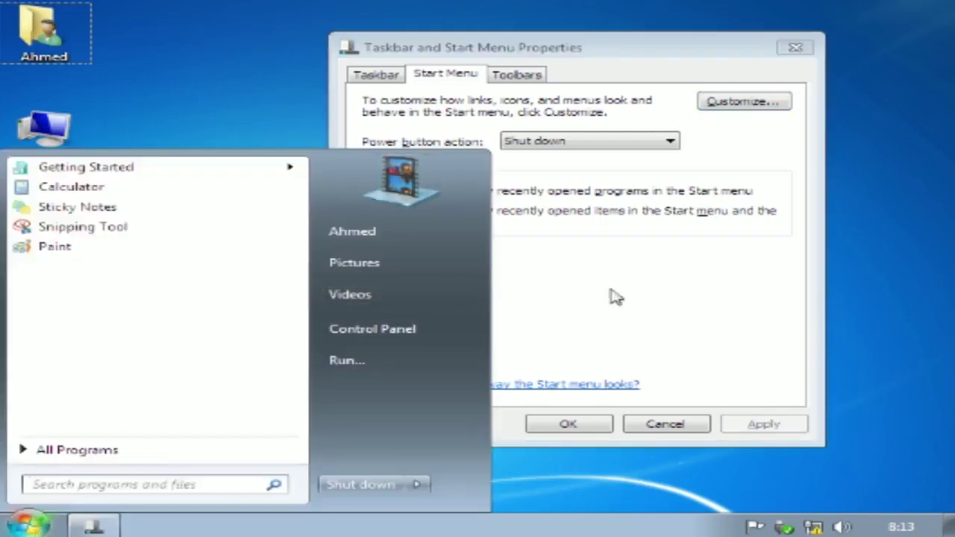
pyautogui.click(693, 222)
# Step: Enable Recent Items in the Start menu customization, confirm, and view its submenu in the Start menu
pyautogui.click(728, 102)
pyautogui.moveTo(767, 179); pyautogui.dragTo(762, 288)
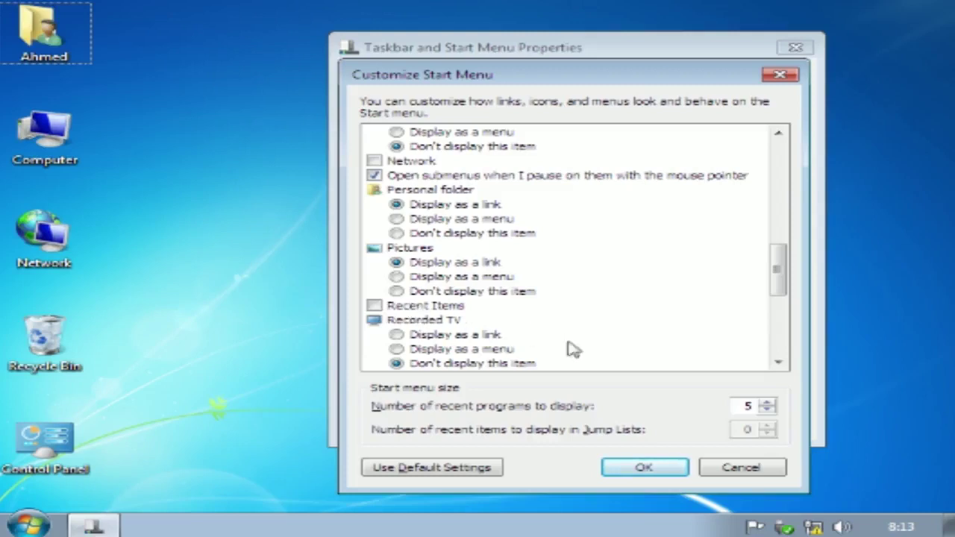
pyautogui.click(374, 306)
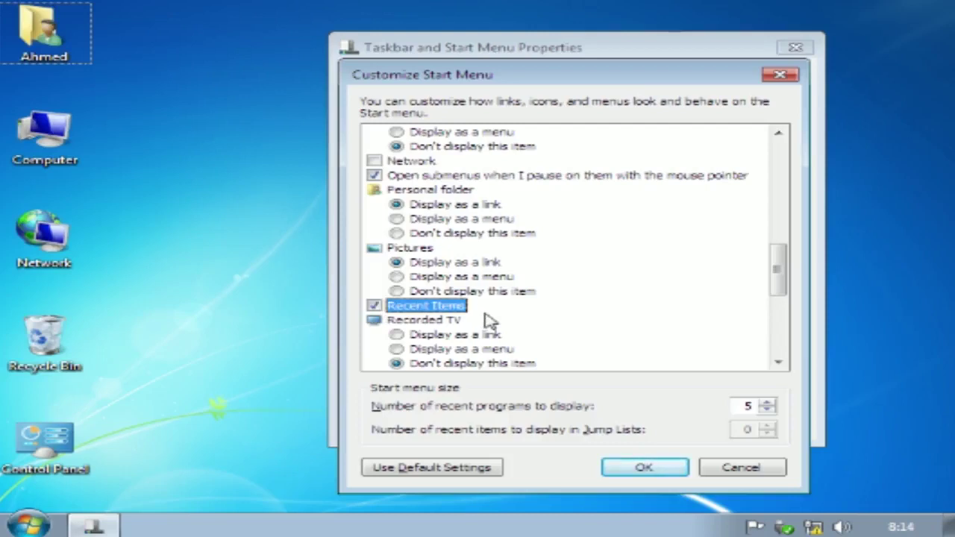
pyautogui.press('space')
pyautogui.press('space')
pyautogui.moveTo(556, 75); pyautogui.dragTo(554, 59)
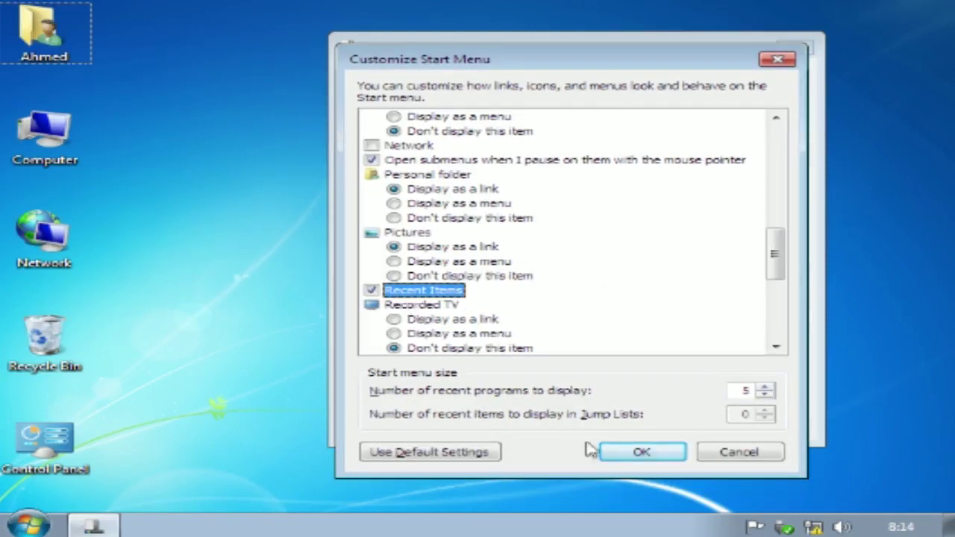
pyautogui.click(642, 452)
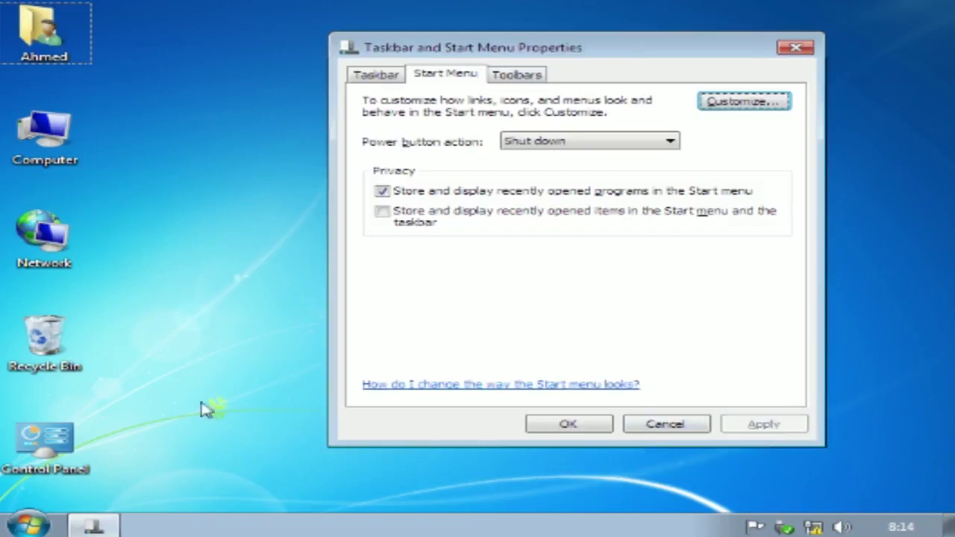
pyautogui.click(30, 524)
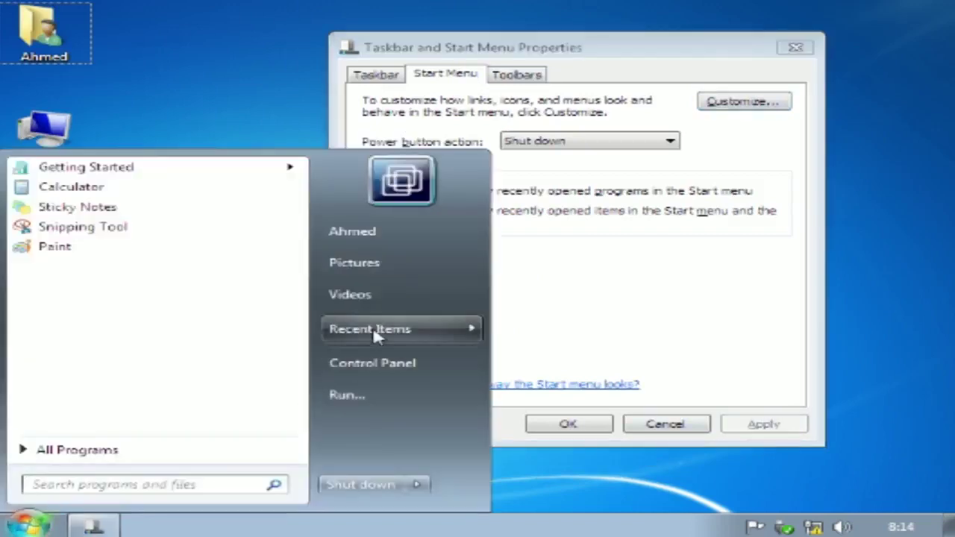
pyautogui.moveTo(458, 329)
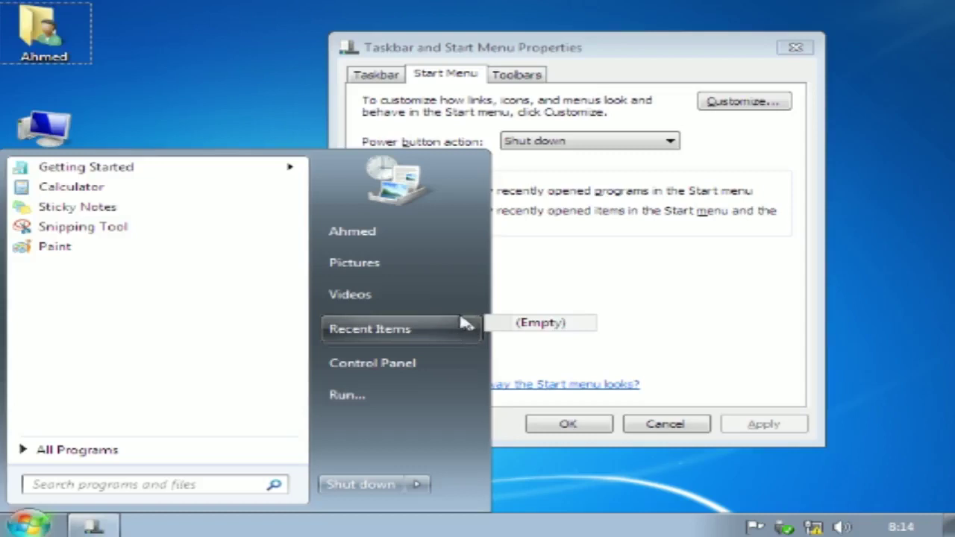
# Step: Turn off Recent Items in the Start menu customization, confirm the change, and check the Start menu
pyautogui.click(722, 110)
pyautogui.moveTo(779, 194); pyautogui.dragTo(779, 299)
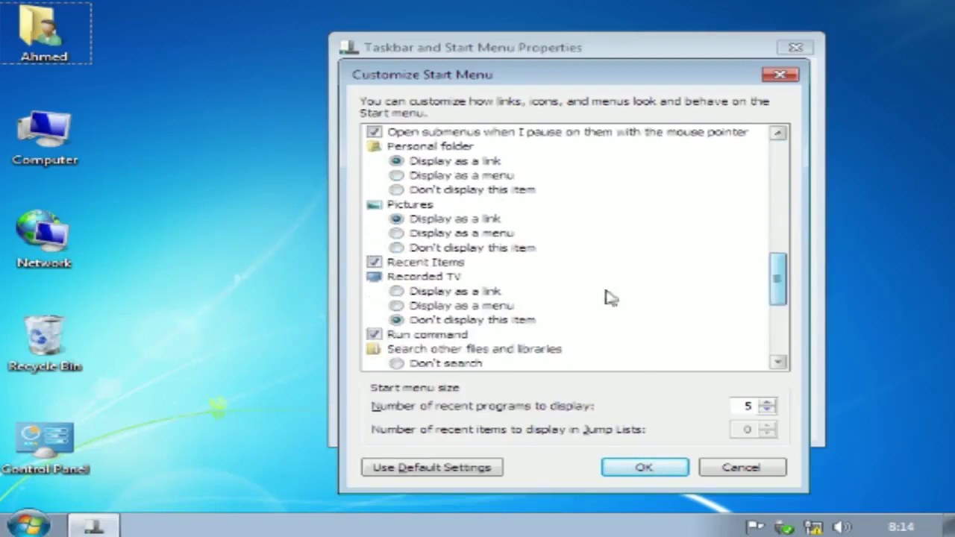
pyautogui.click(410, 262)
pyautogui.moveTo(780, 286); pyautogui.dragTo(781, 337)
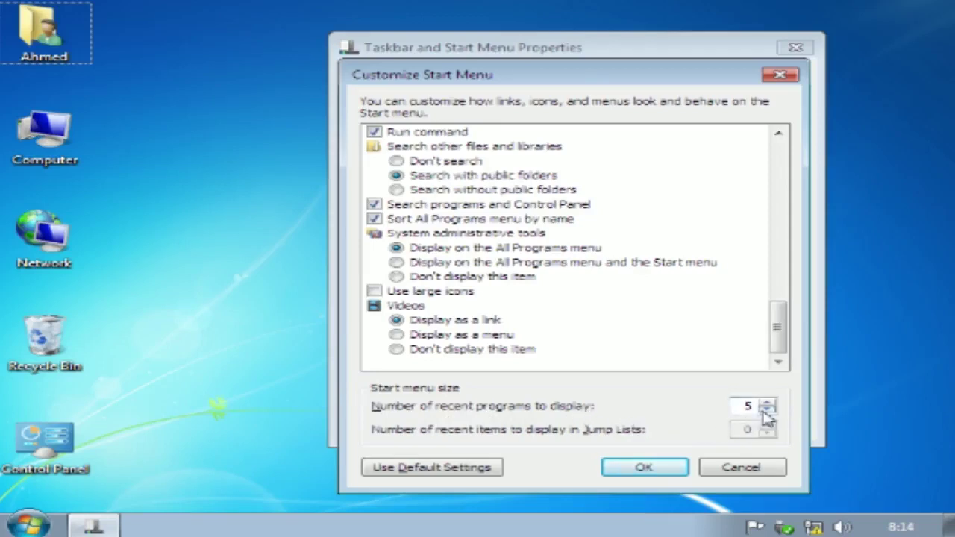
pyautogui.click(650, 469)
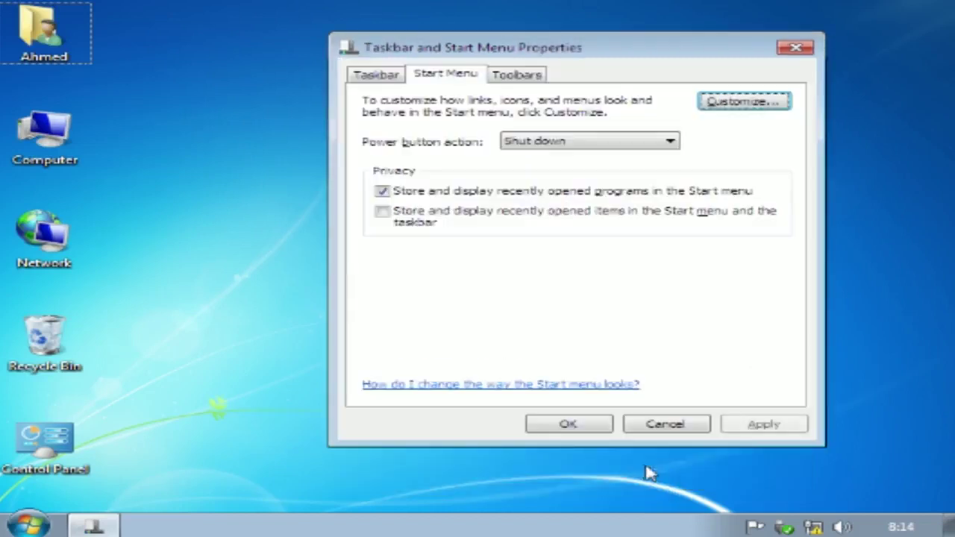
pyautogui.click(750, 425)
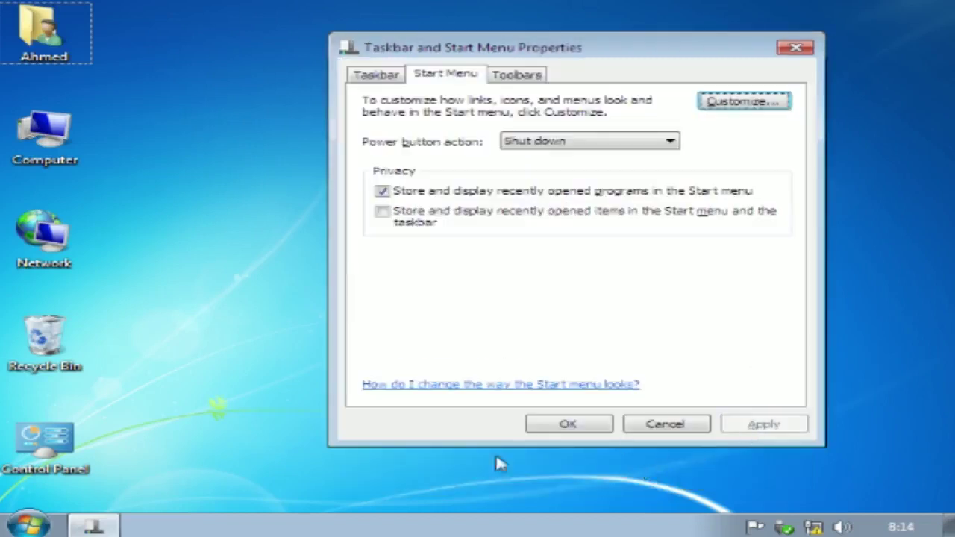
pyautogui.click(30, 525)
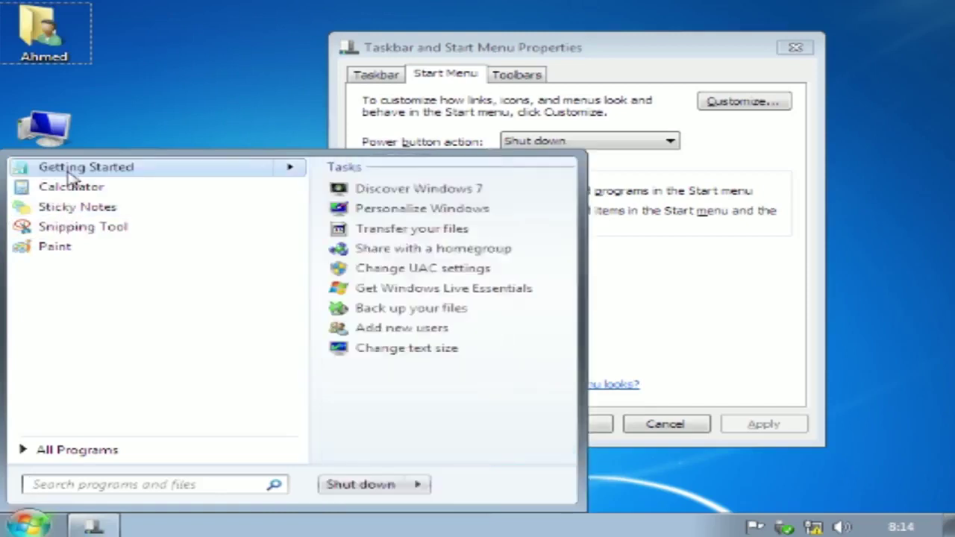
# Step: Set the number of recent programs to display to 2 in the Start menu customization, confirm, and check the Start menu
pyautogui.click(786, 291)
pyautogui.click(737, 102)
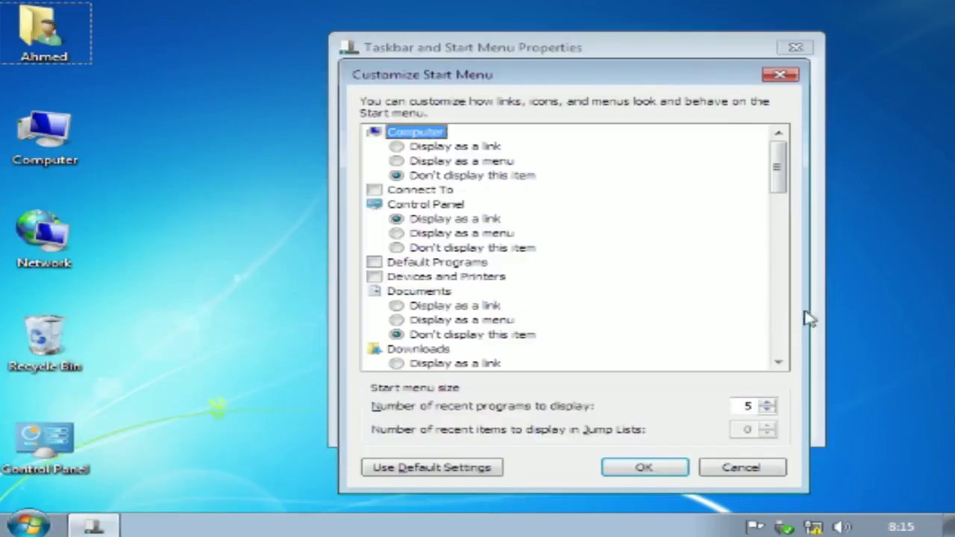
pyautogui.click(768, 410)
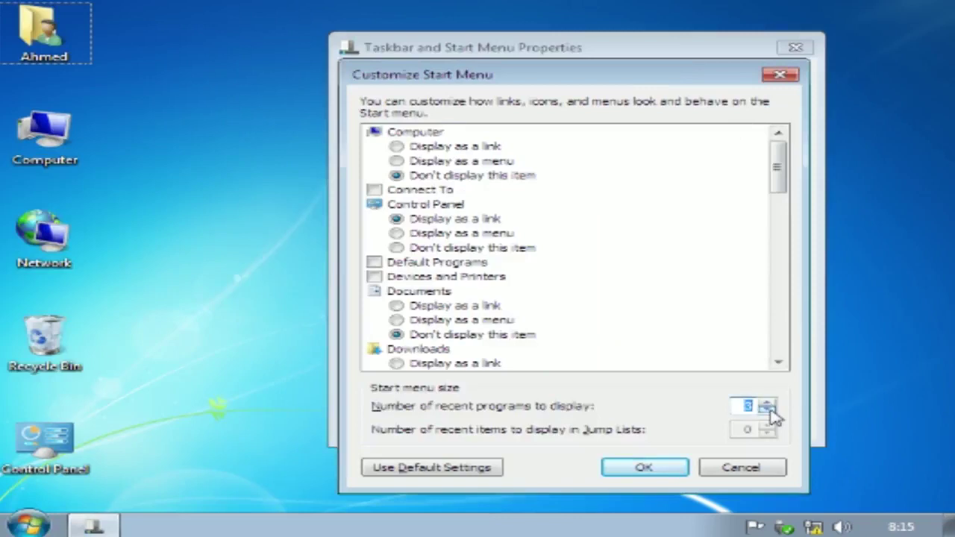
pyautogui.click(646, 469)
pyautogui.click(749, 433)
pyautogui.click(28, 525)
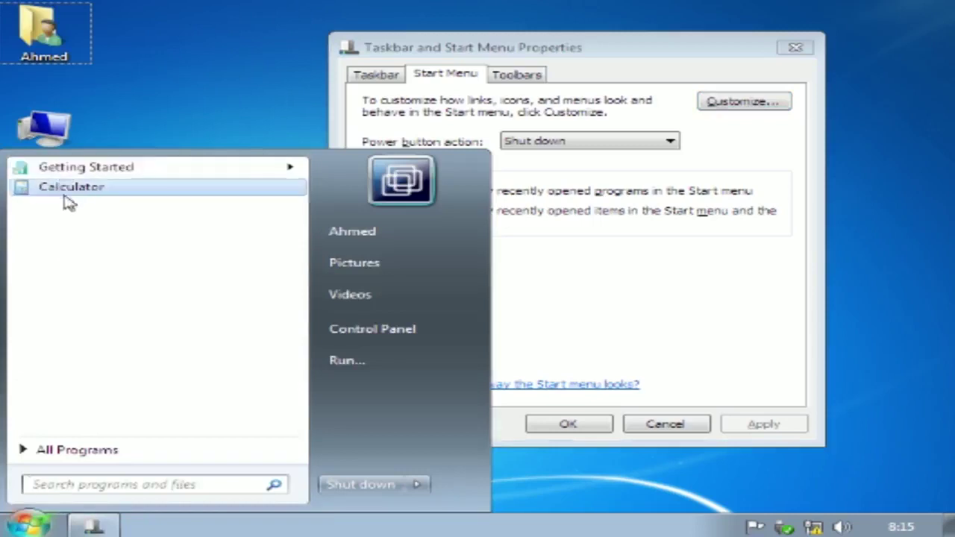
# Step: With the Start menu customization reopened, view the Getting Started window, close it, and examine the Getting Started task list in the Start menu
pyautogui.click(745, 103)
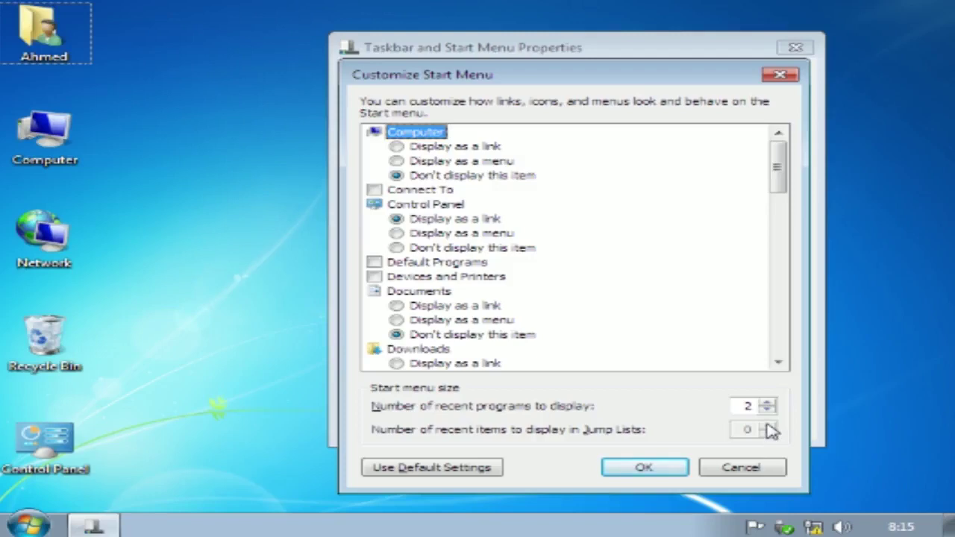
pyautogui.click(29, 525)
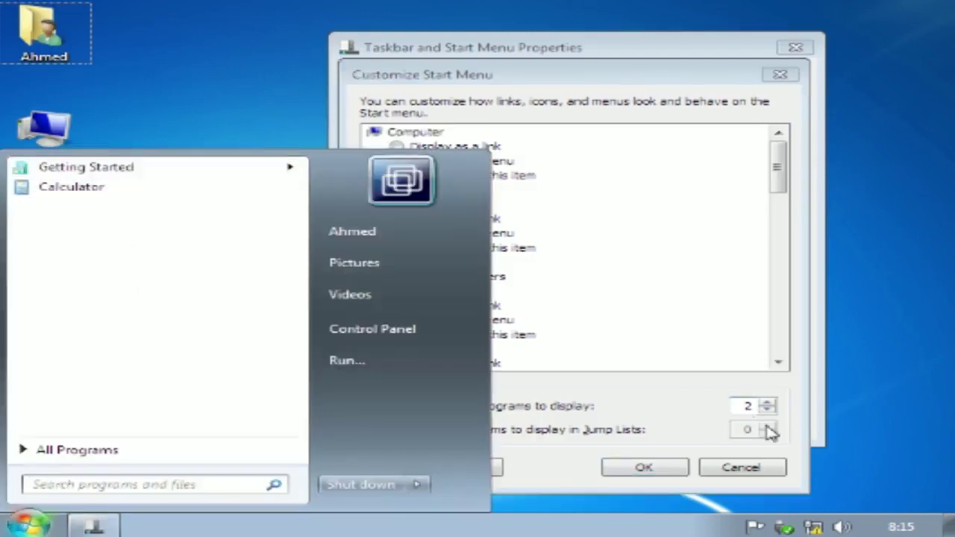
pyautogui.click(265, 170)
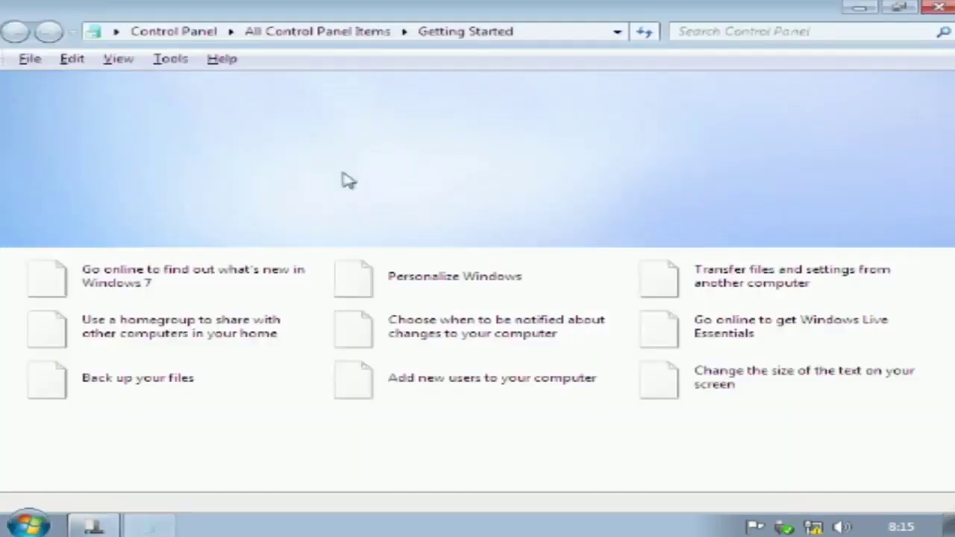
pyautogui.click(939, 8)
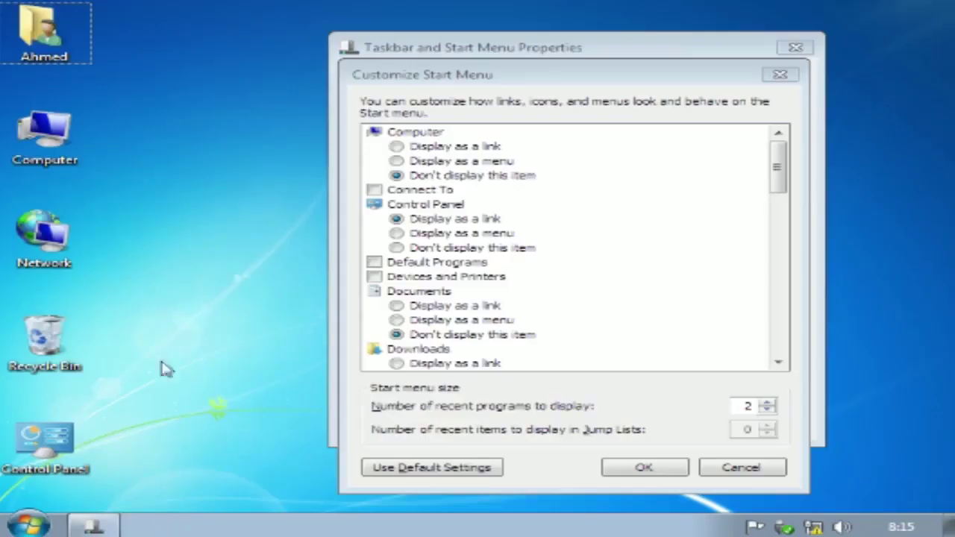
pyautogui.click(26, 526)
pyautogui.moveTo(293, 172)
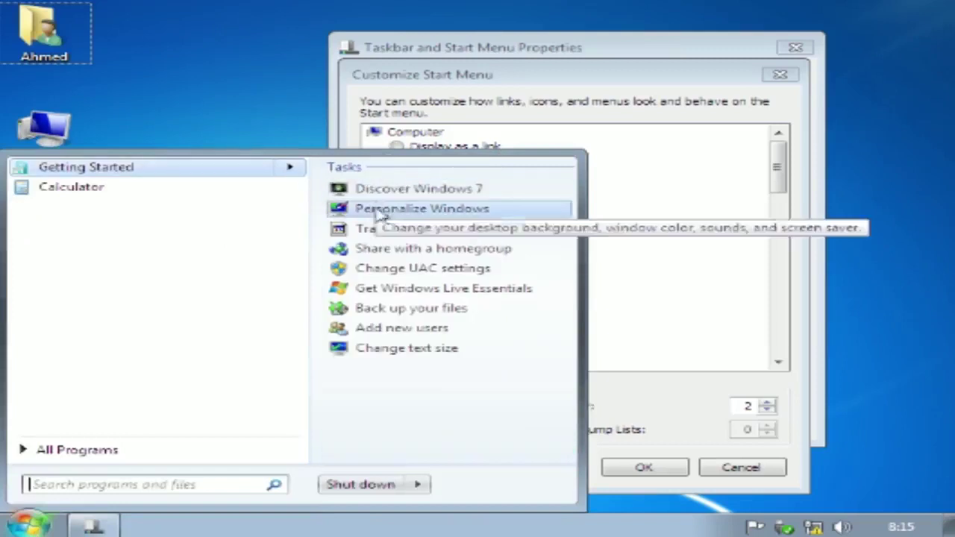
pyautogui.click(711, 286)
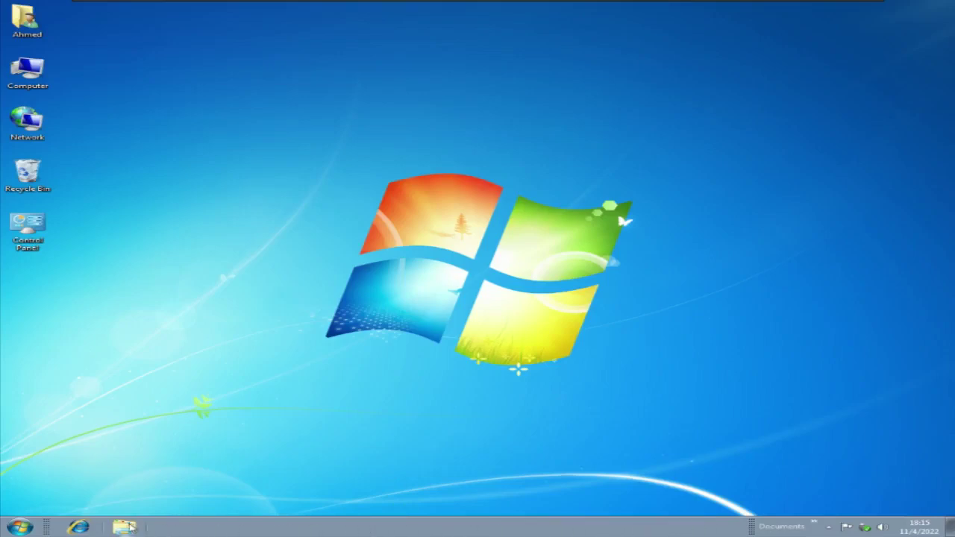
# Step: Bring up the taskbar's context menu to reach its Properties command
pyautogui.rightClick(345, 528)
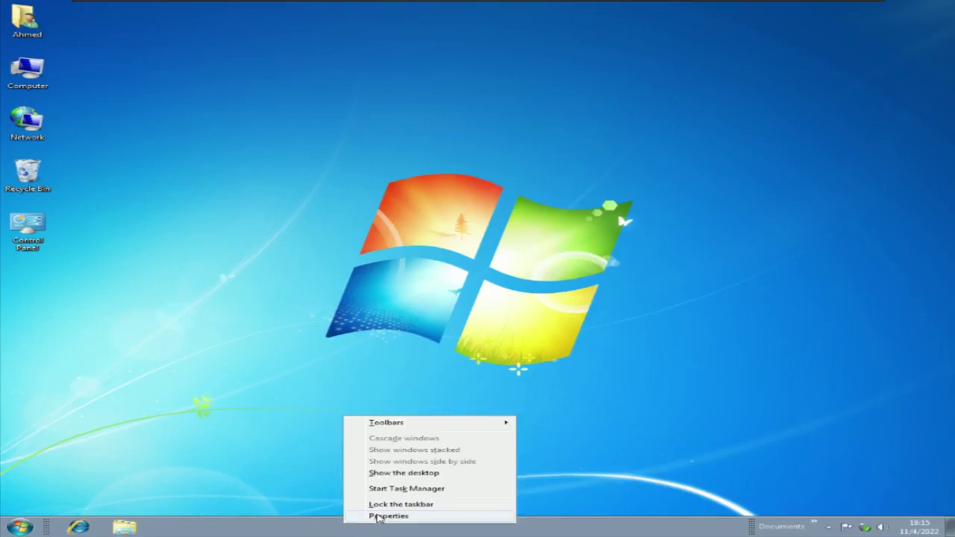
pyautogui.click(378, 518)
pyautogui.moveTo(228, 279); pyautogui.dragTo(361, 199)
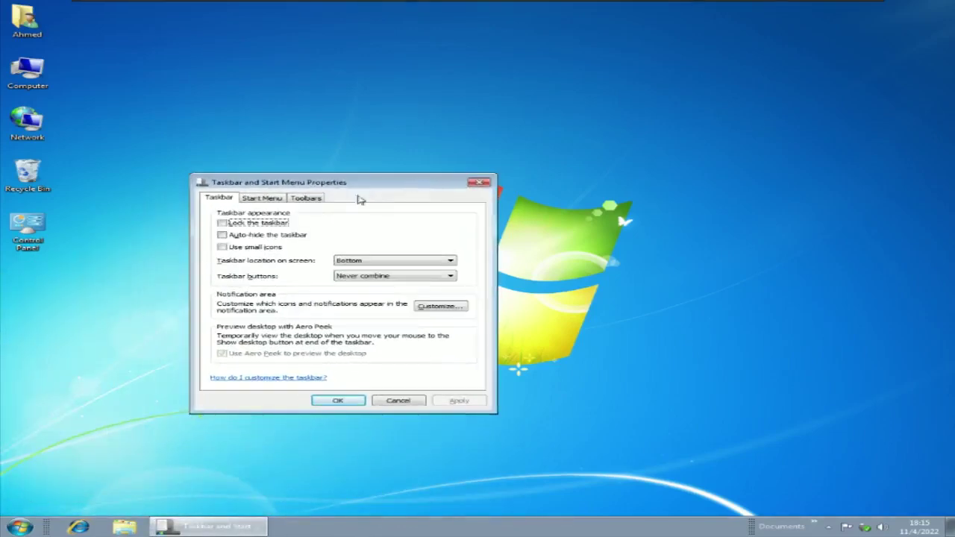
pyautogui.click(481, 183)
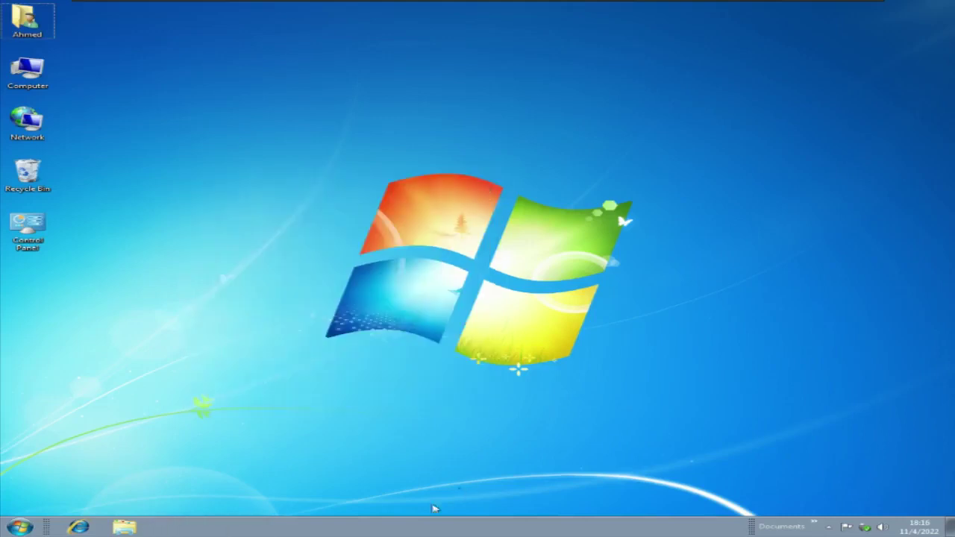
# Step: Open the taskbar properties and apply the Lock the taskbar option
pyautogui.rightClick(354, 528)
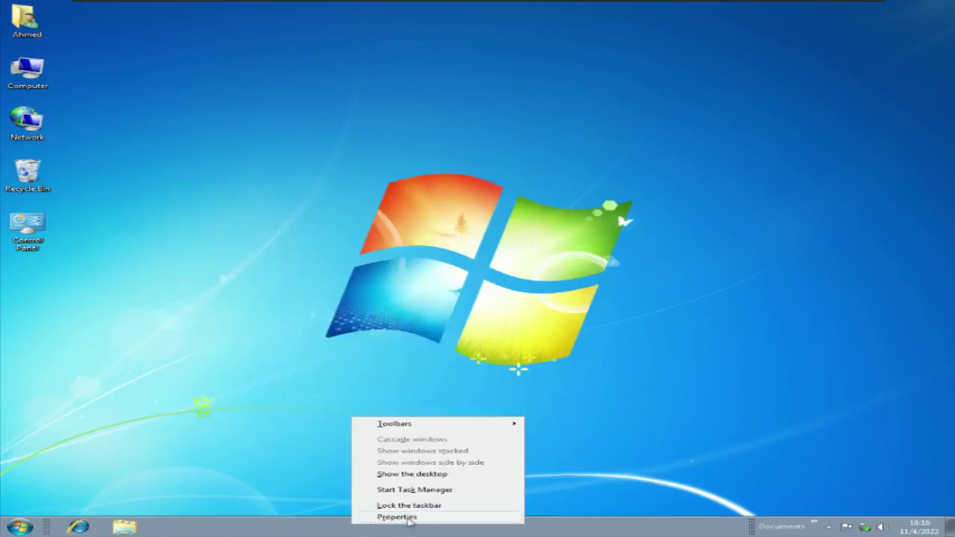
pyautogui.click(409, 519)
pyautogui.moveTo(198, 273); pyautogui.dragTo(474, 198)
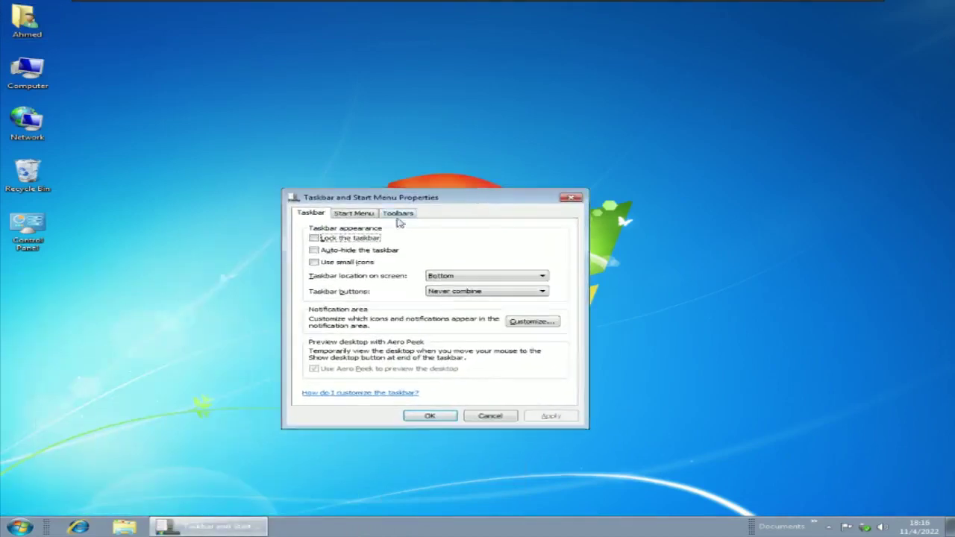
pyautogui.click(314, 238)
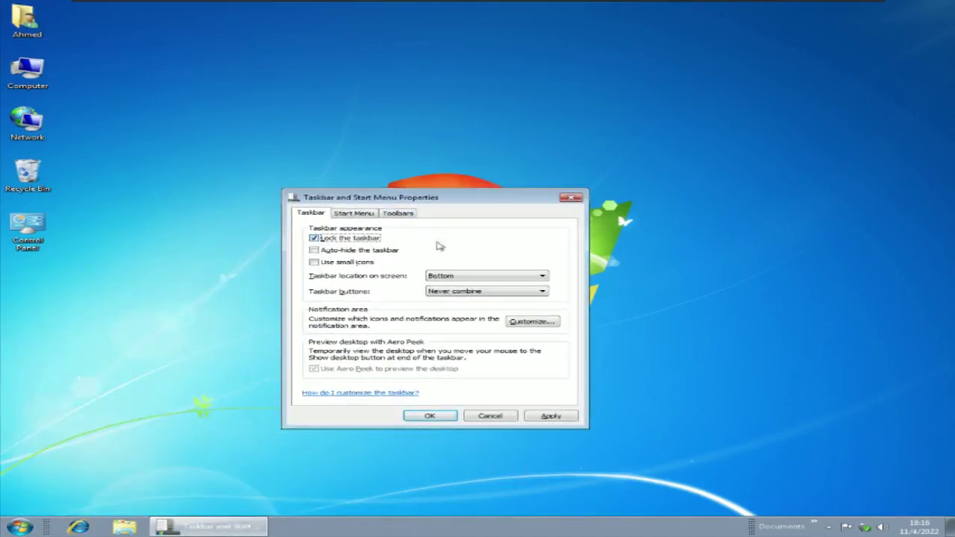
pyautogui.click(314, 238)
pyautogui.click(314, 238)
pyautogui.click(550, 420)
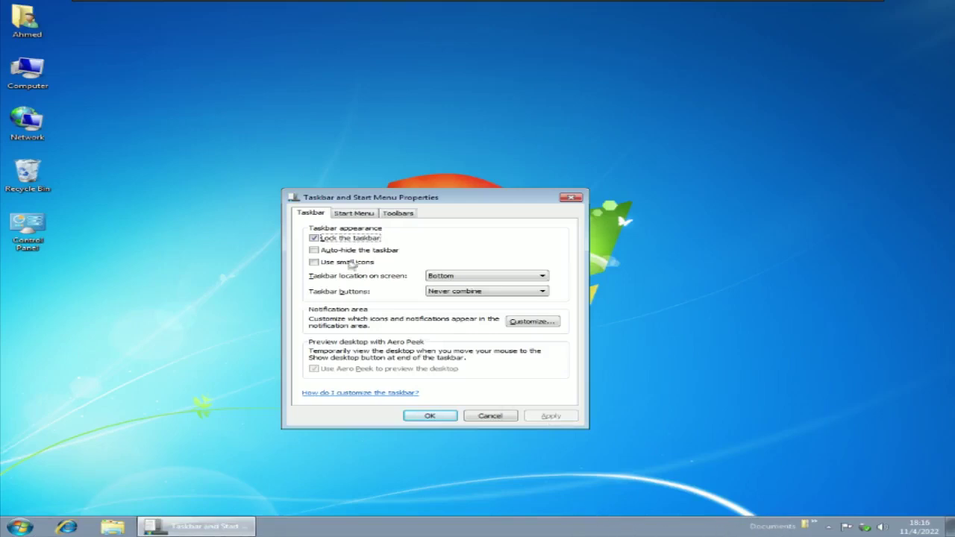
# Step: Turn off the Lock the taskbar option, apply it and close the taskbar properties
pyautogui.click(324, 238)
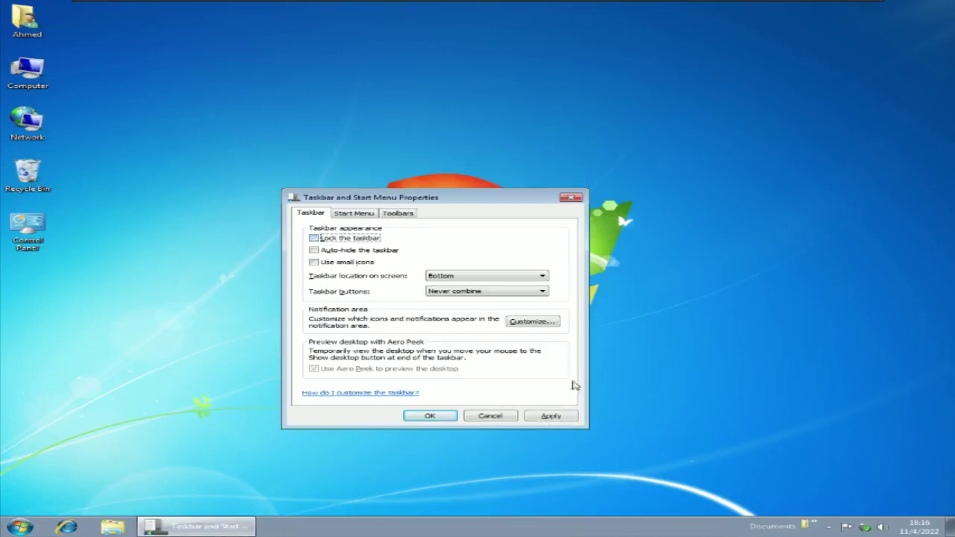
pyautogui.click(549, 418)
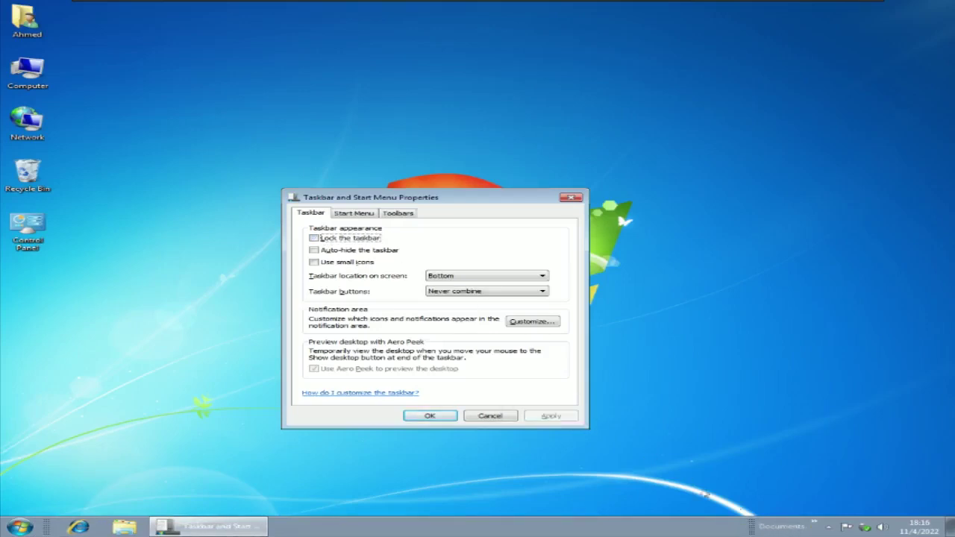
pyautogui.click(490, 416)
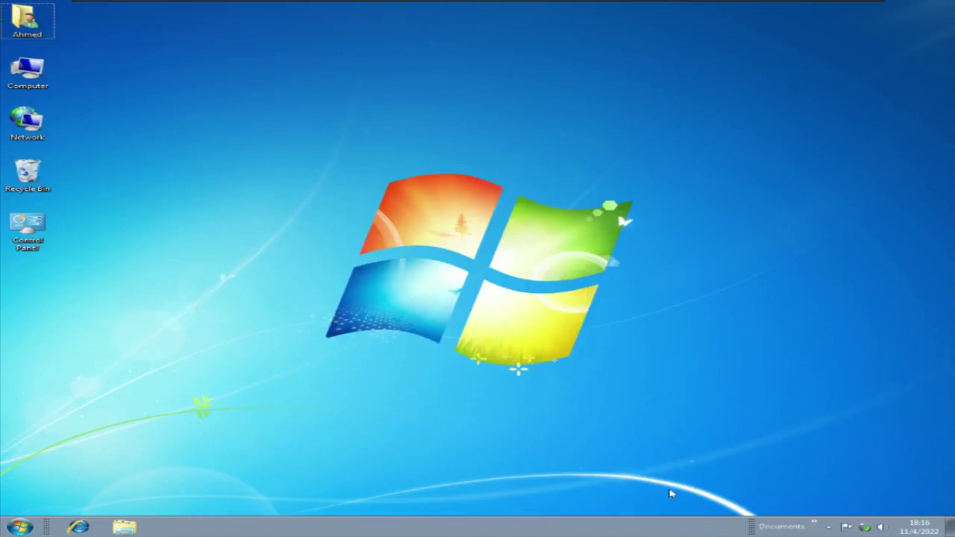
pyautogui.moveTo(749, 526)
pyautogui.mouseDown()
pyautogui.moveTo(643, 525)
pyautogui.moveTo(769, 526)
pyautogui.mouseUp()
# Step: Lock the taskbar directly, without opening its properties, and unlock it again the same way
pyautogui.rightClick(437, 527)
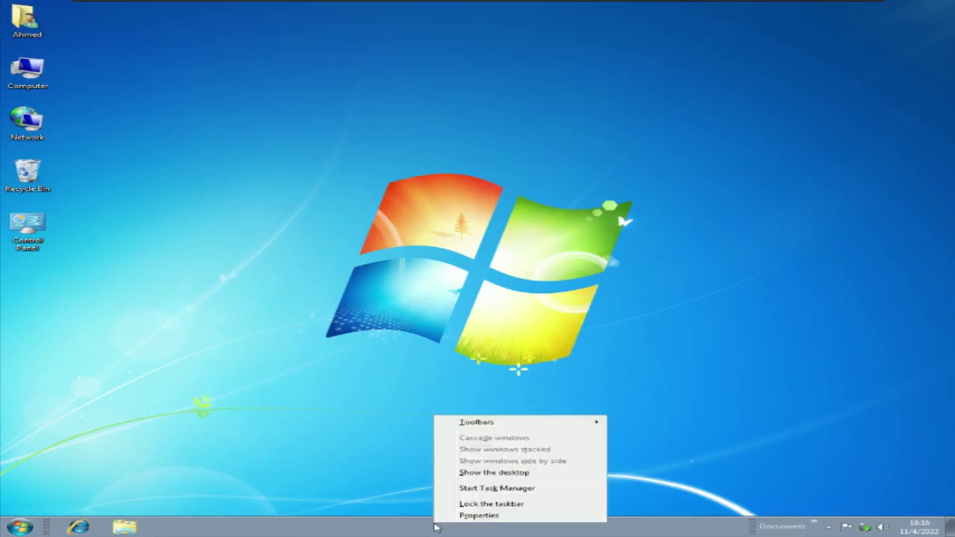
pyautogui.click(492, 504)
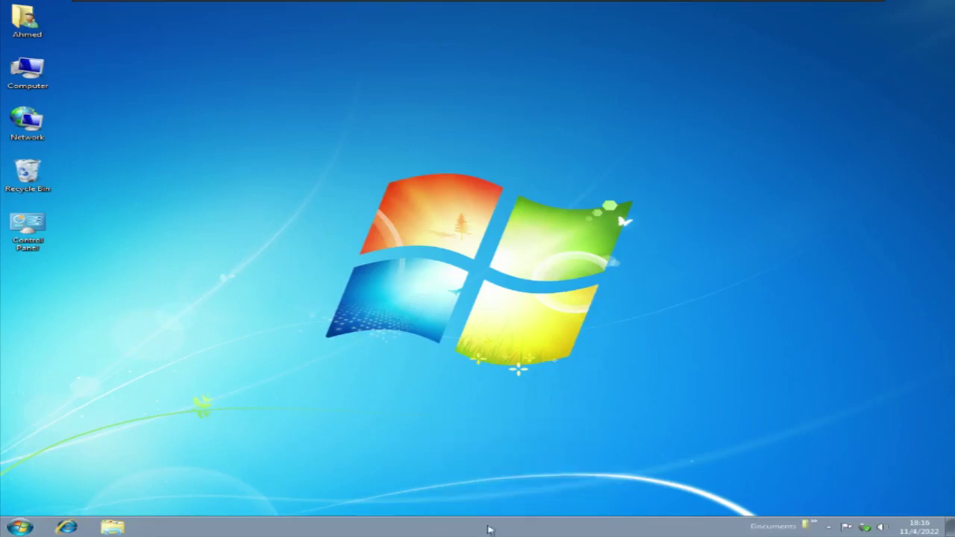
pyautogui.rightClick(491, 526)
pyautogui.click(504, 507)
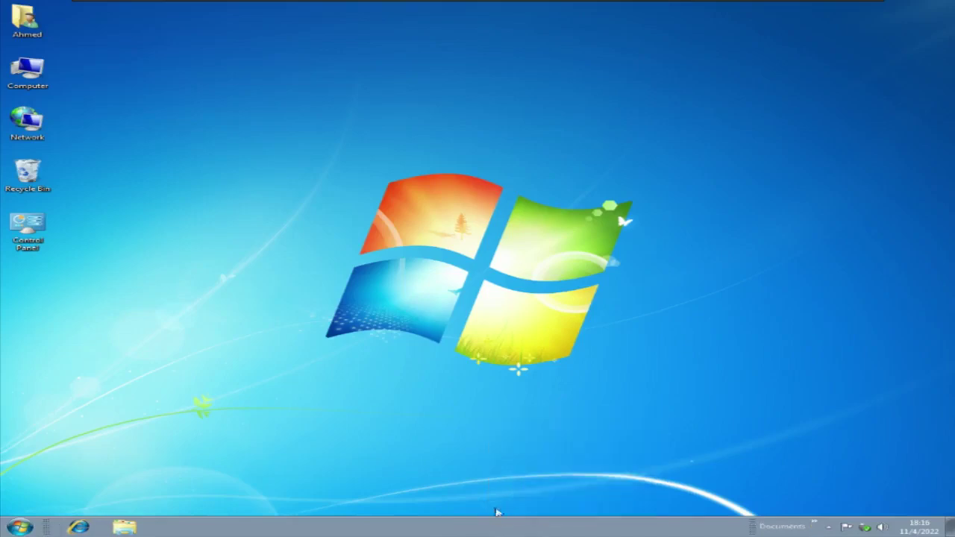
# Step: Open the taskbar properties, apply Auto-hide the taskbar and reveal the hidden taskbar
pyautogui.rightClick(481, 529)
pyautogui.click(505, 518)
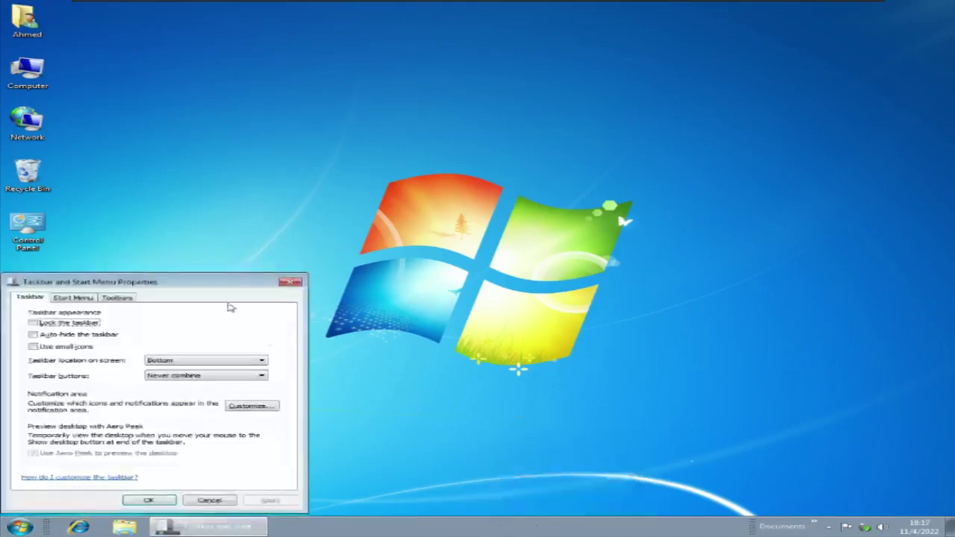
pyautogui.moveTo(217, 283); pyautogui.dragTo(565, 140)
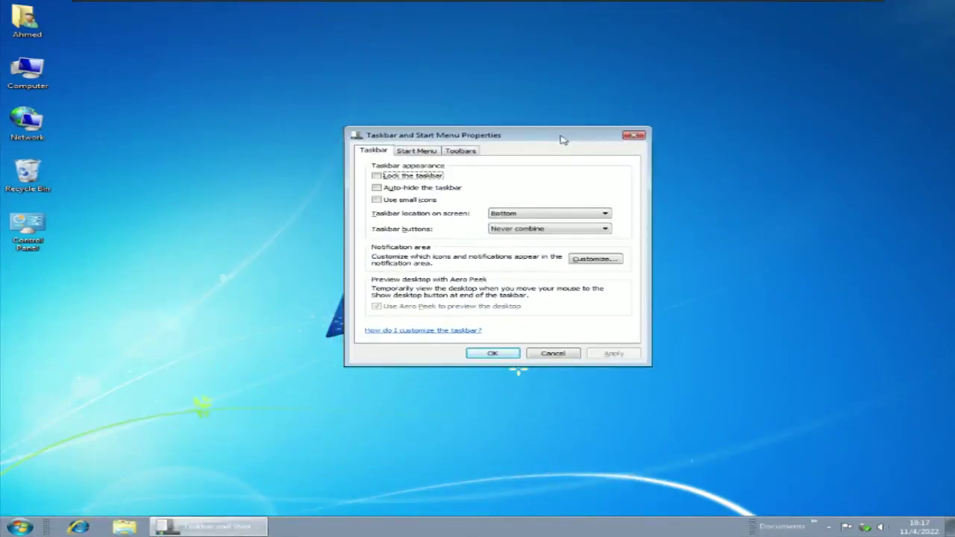
pyautogui.click(416, 190)
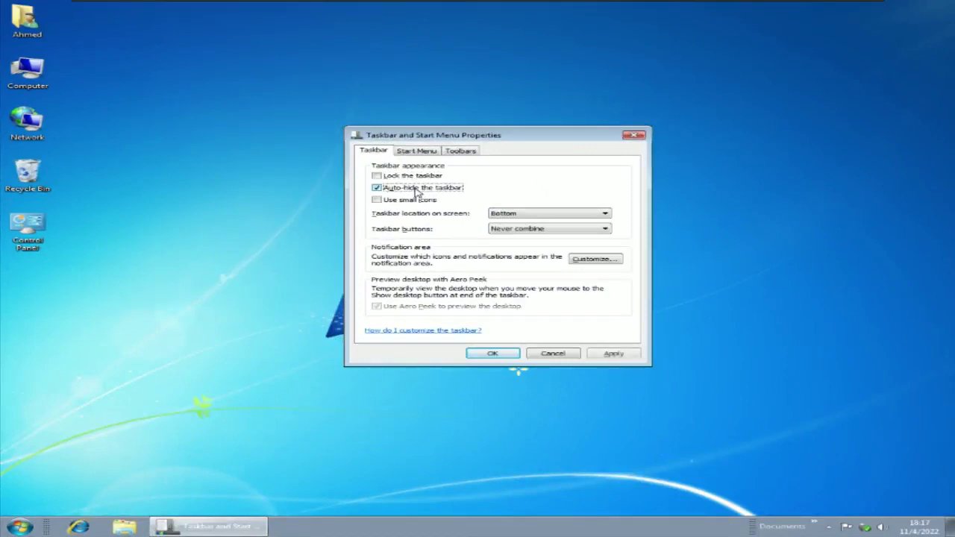
pyautogui.click(617, 357)
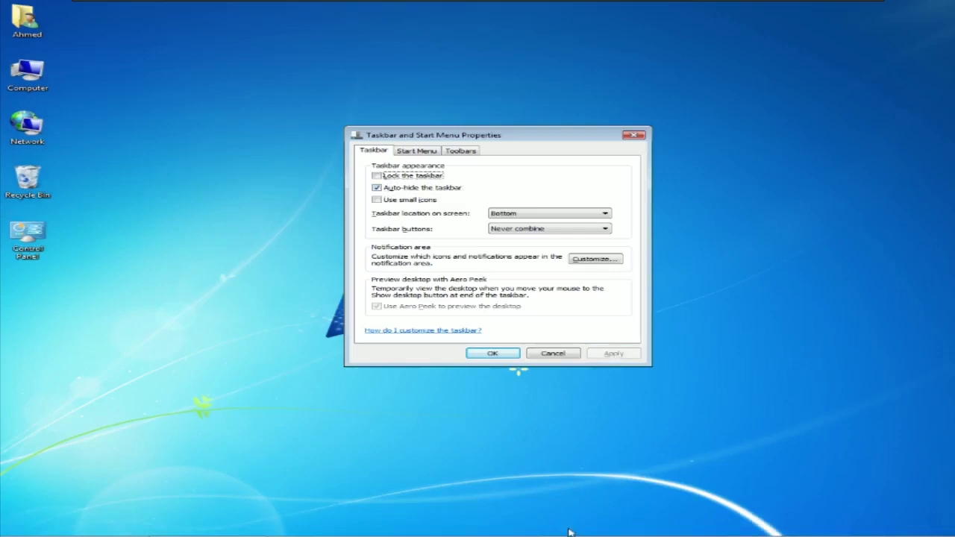
pyautogui.moveTo(569, 535)
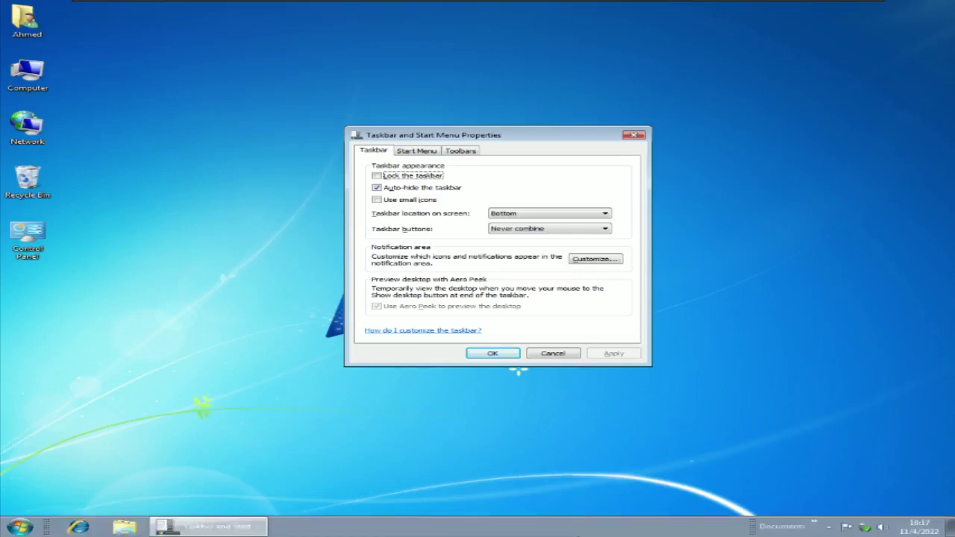
# Step: Turn off Auto-hide the taskbar, leave Use small icons disabled and apply the settings
pyautogui.click(402, 189)
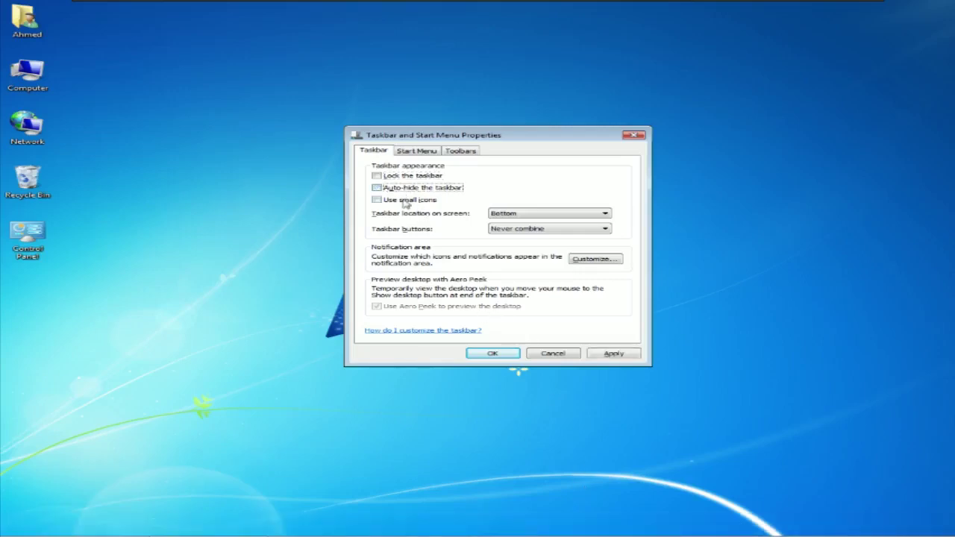
pyautogui.click(406, 202)
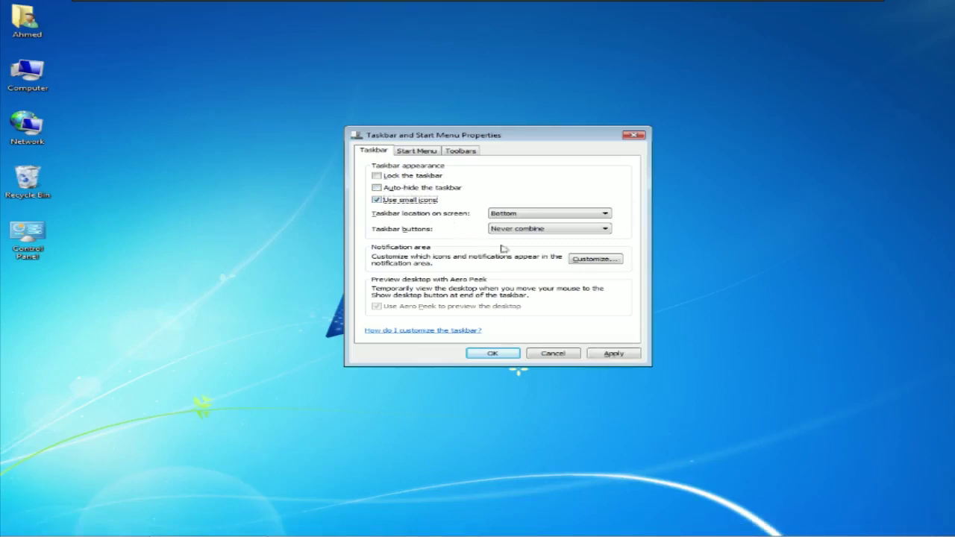
pyautogui.click(412, 200)
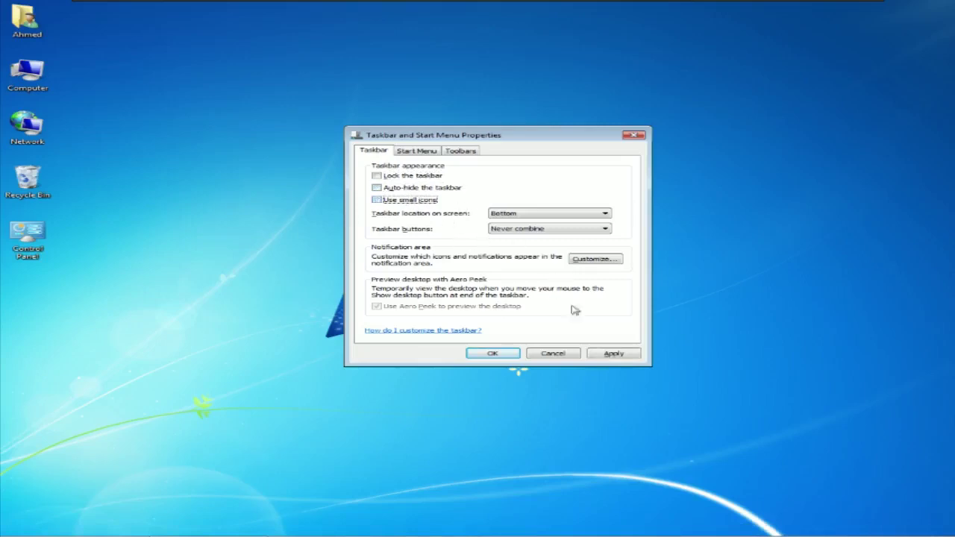
pyautogui.click(614, 353)
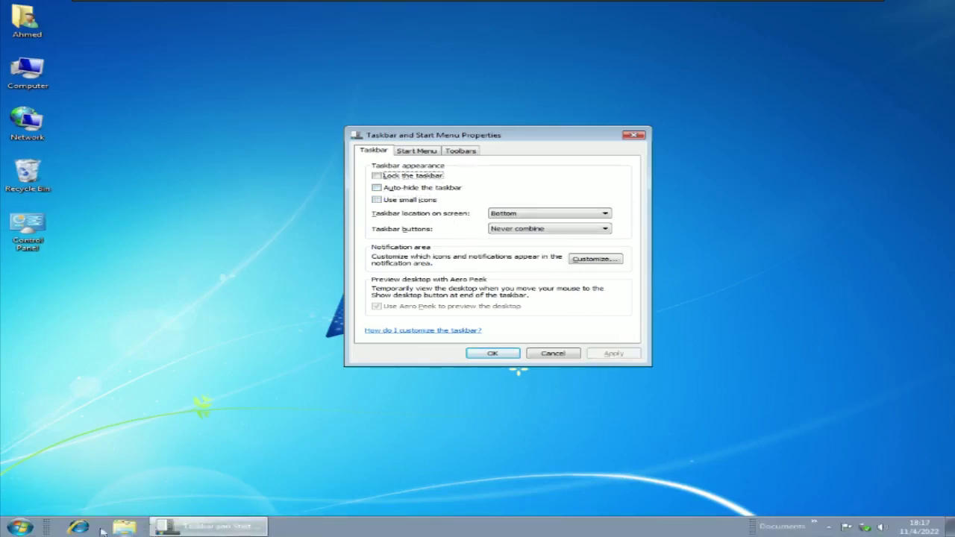
# Step: Apply Use small icons to the taskbar, disable it again and close the properties dialog
pyautogui.click(377, 201)
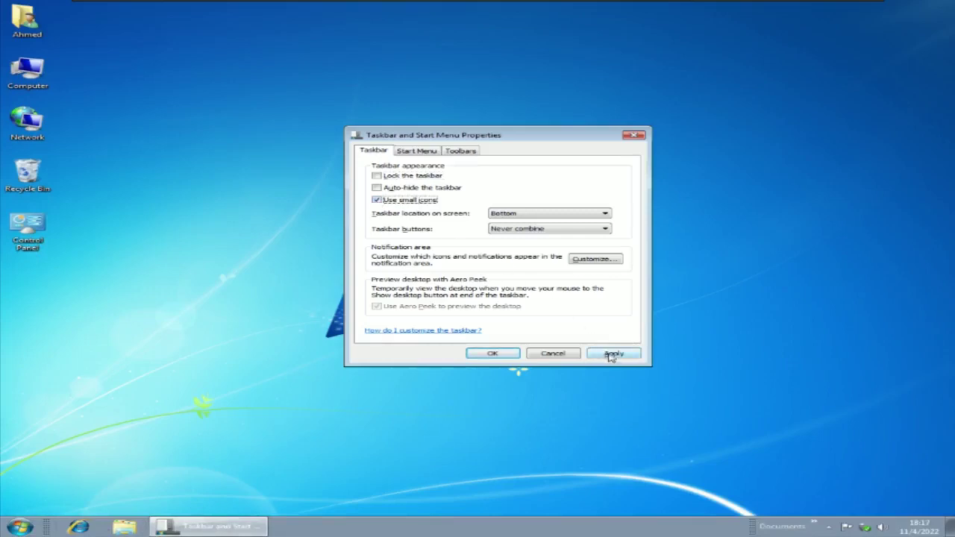
pyautogui.click(607, 356)
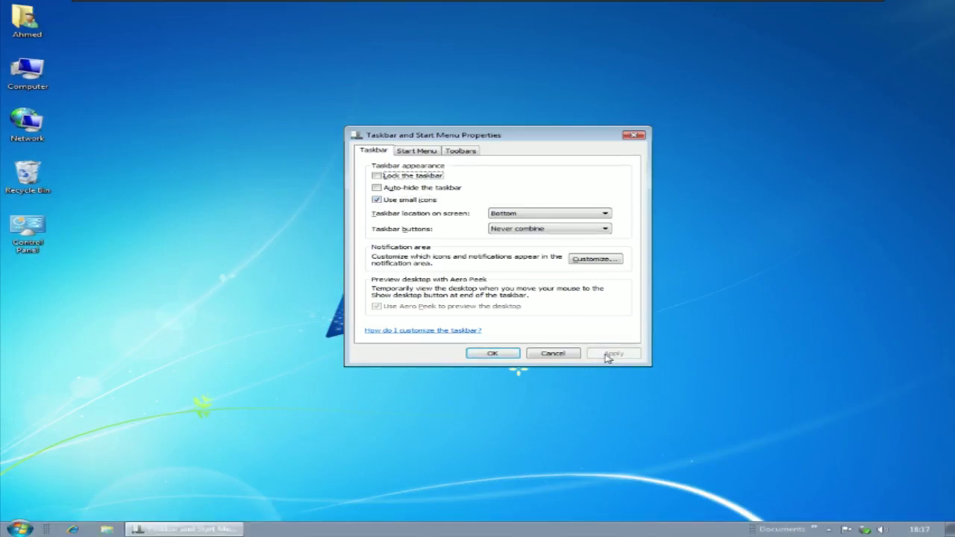
pyautogui.click(406, 200)
pyautogui.click(614, 353)
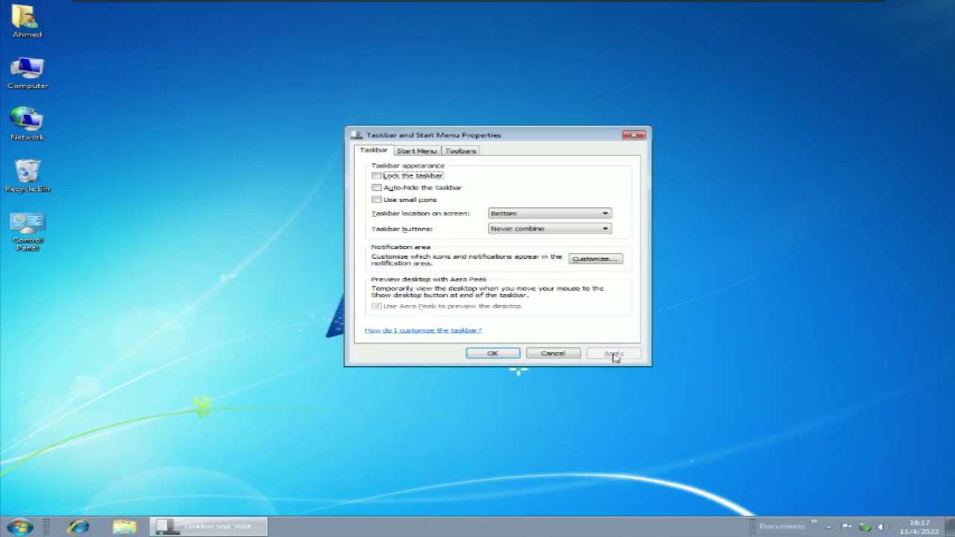
pyautogui.moveTo(496, 137); pyautogui.dragTo(549, 119)
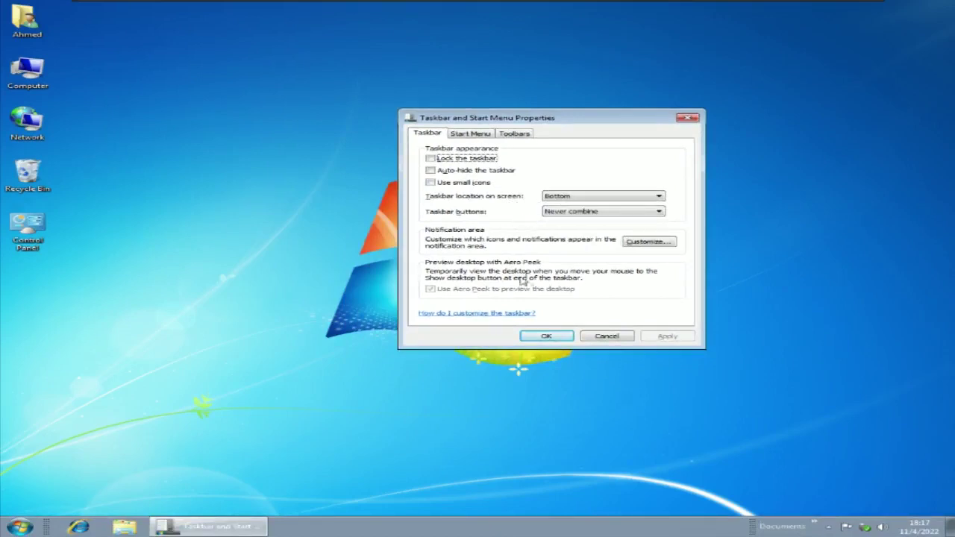
pyautogui.click(548, 337)
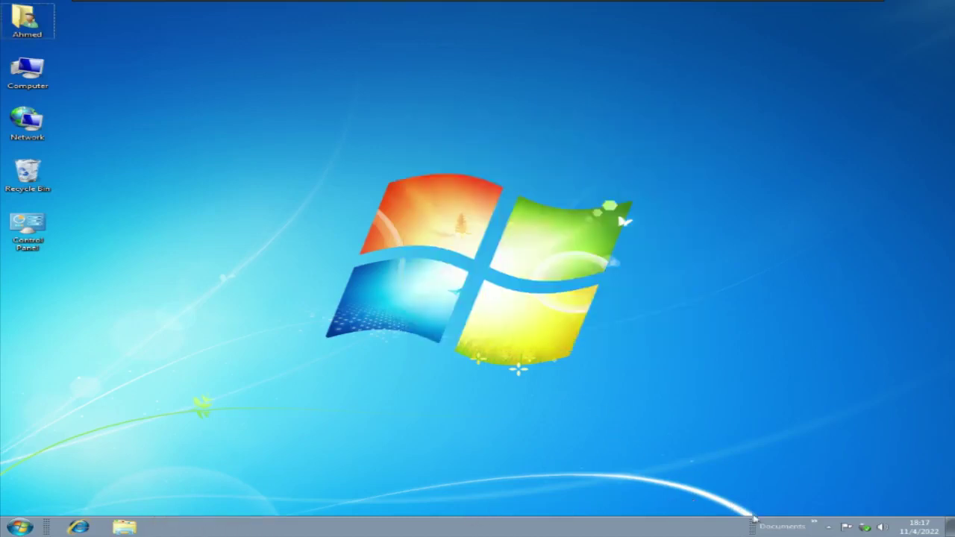
# Step: Move the unlocked taskbar to the right, top and left edges of the desktop and back to the bottom edge
pyautogui.moveTo(751, 526); pyautogui.dragTo(776, 522)
pyautogui.moveTo(473, 525); pyautogui.dragTo(834, 341)
pyautogui.moveTo(899, 260); pyautogui.dragTo(757, 36)
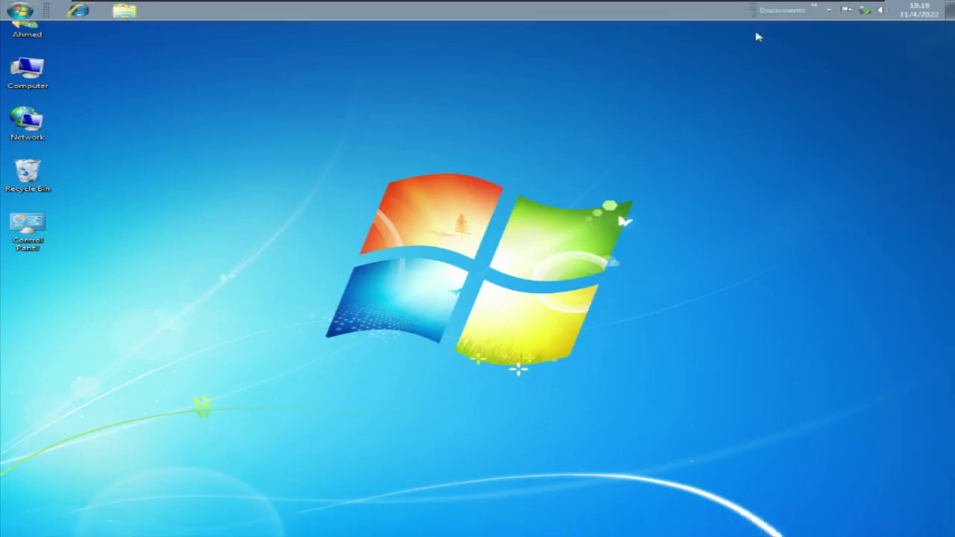
pyautogui.moveTo(408, 25); pyautogui.dragTo(3, 138)
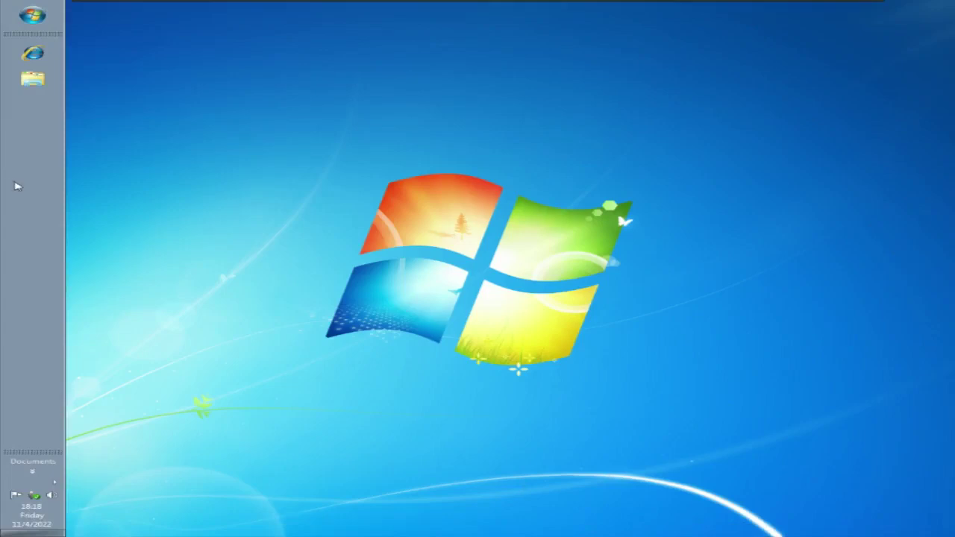
pyautogui.moveTo(17, 186); pyautogui.dragTo(447, 473)
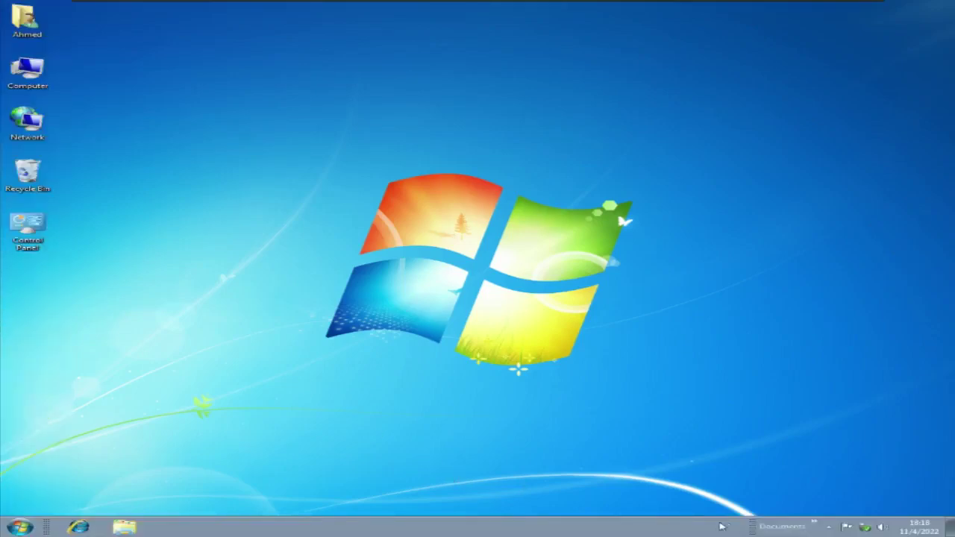
# Step: Lock the taskbar in place at the bottom edge of the desktop
pyautogui.rightClick(422, 528)
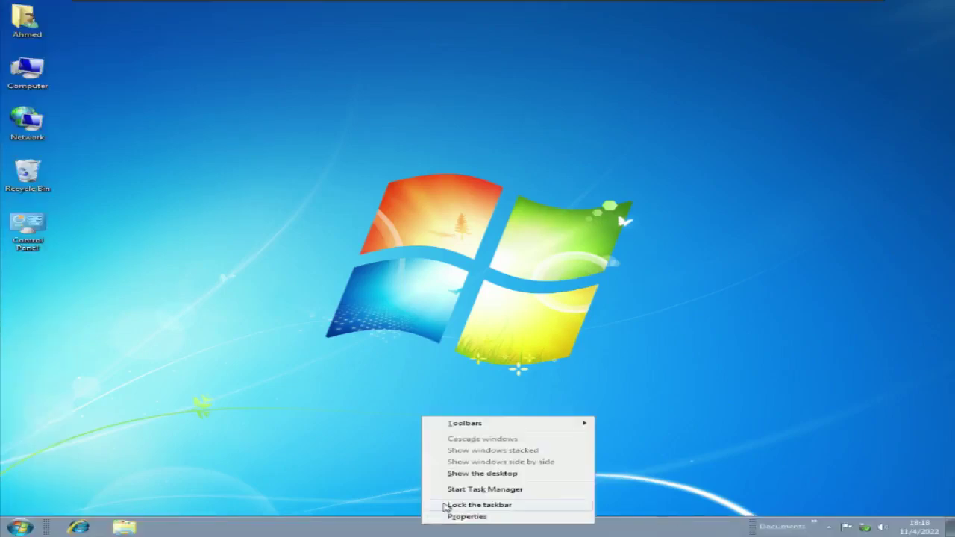
pyautogui.click(448, 505)
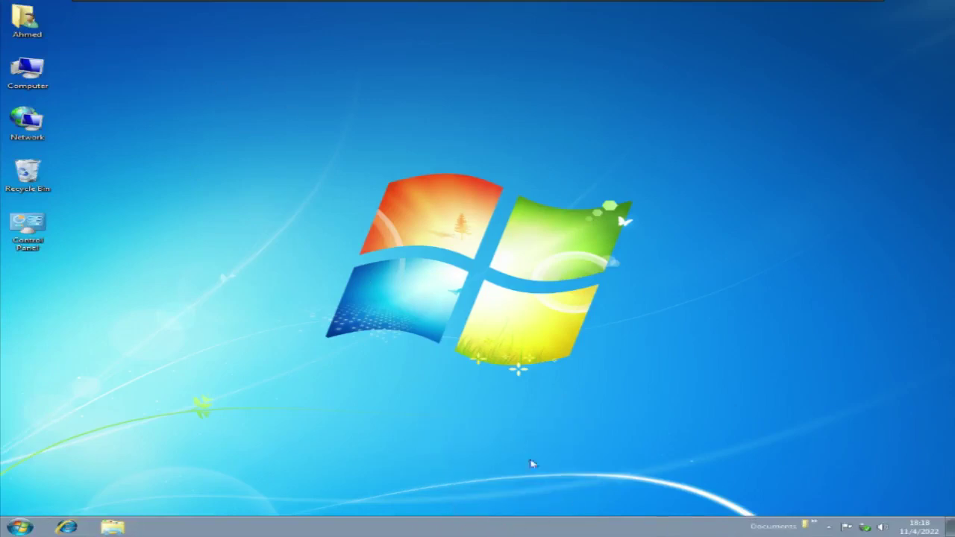
# Step: Open the taskbar properties, set the taskbar location on screen to Left and apply it
pyautogui.rightClick(532, 528)
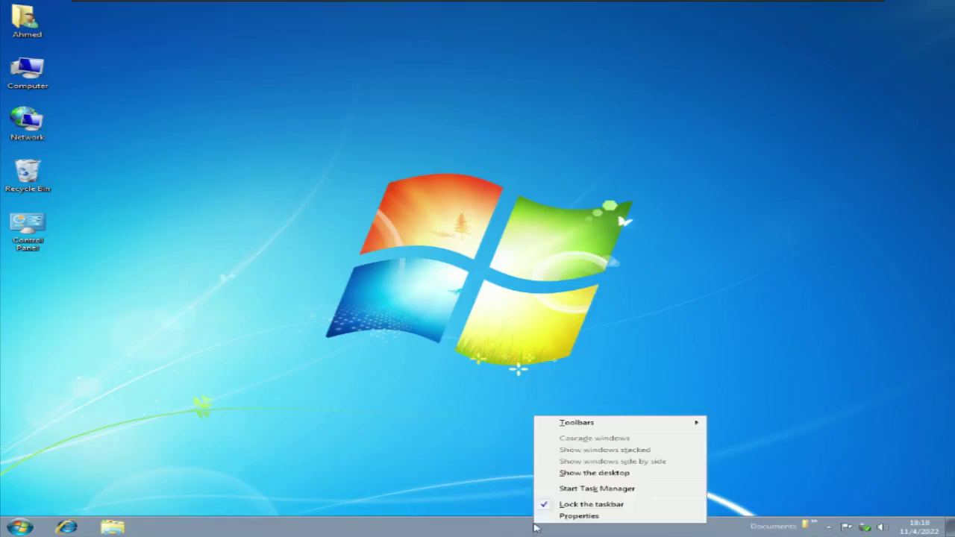
pyautogui.click(579, 516)
pyautogui.moveTo(218, 280); pyautogui.dragTo(549, 132)
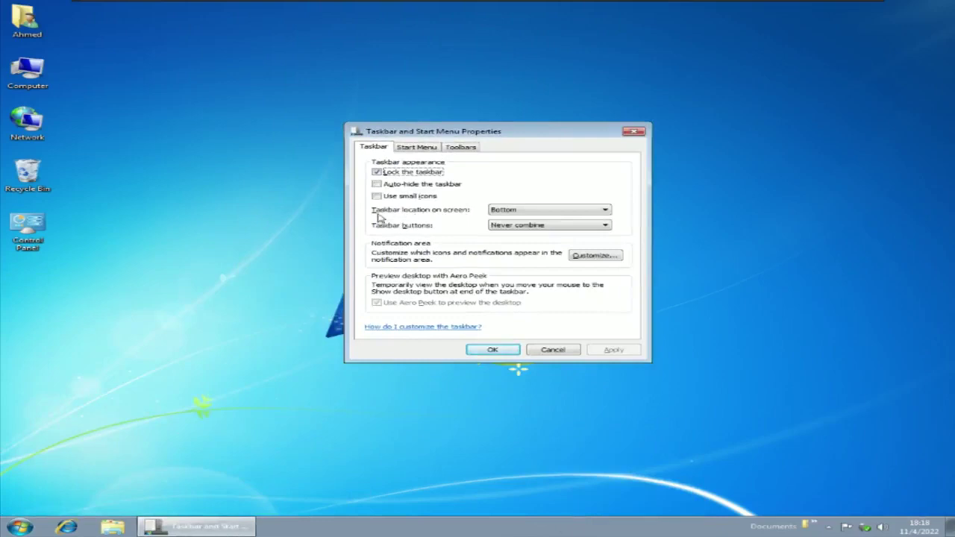
pyautogui.click(523, 212)
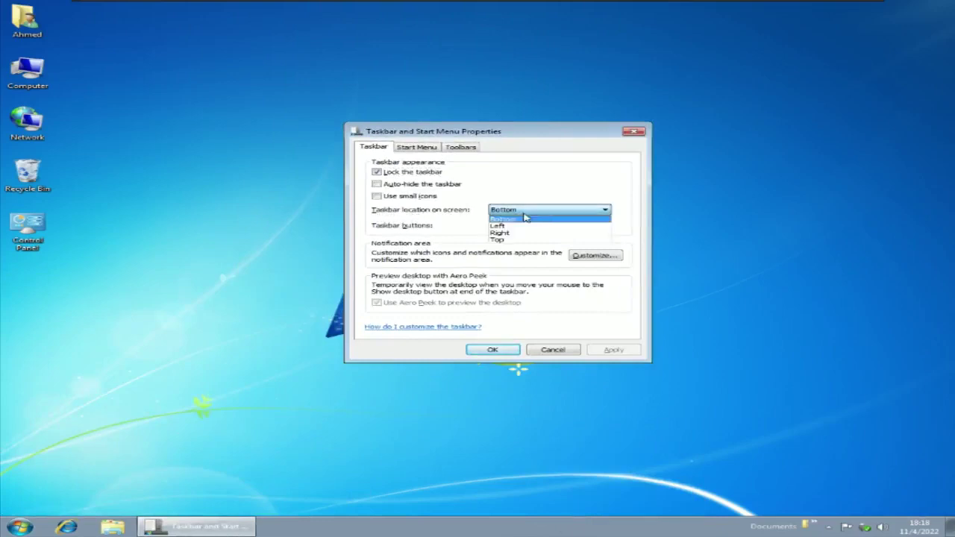
pyautogui.click(514, 226)
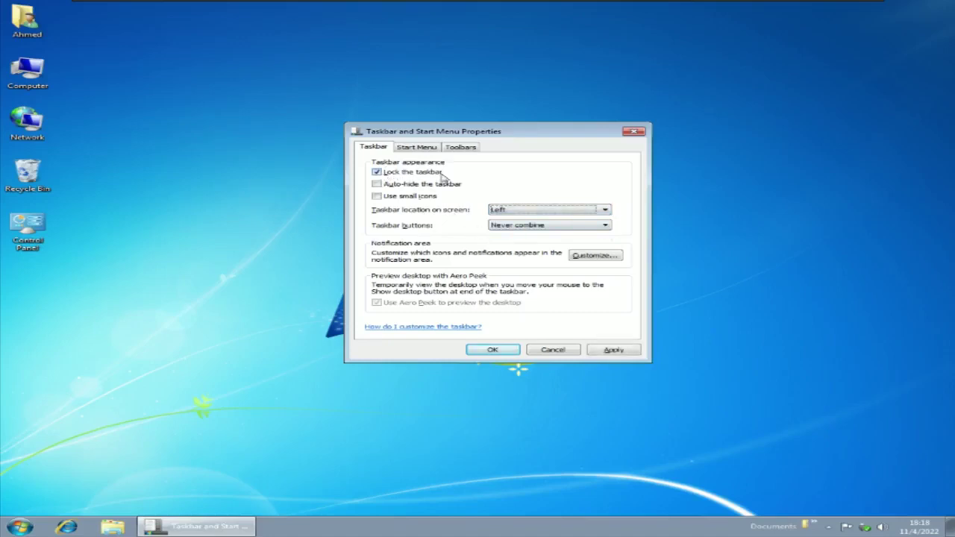
pyautogui.click(612, 352)
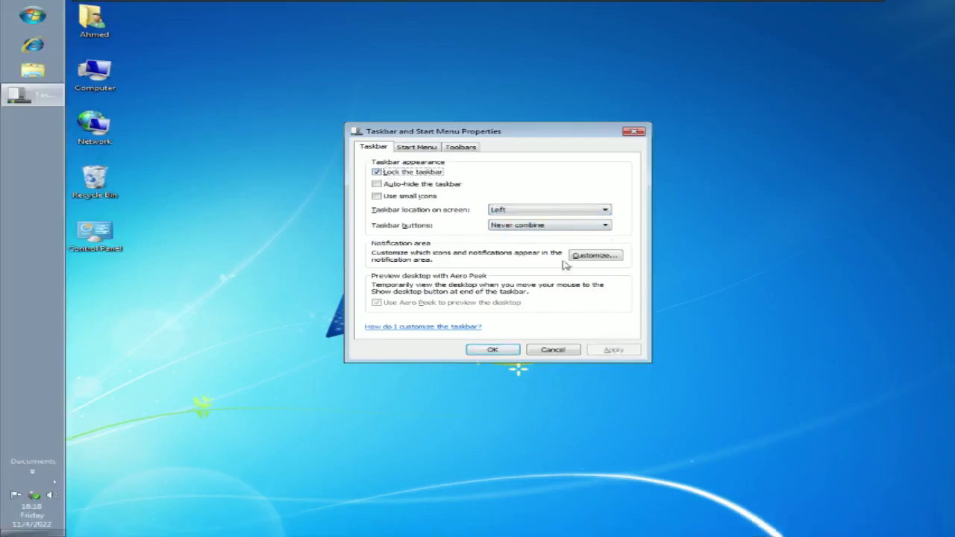
# Step: Apply Bottom as the taskbar location on screen and turn off Lock the taskbar
pyautogui.click(527, 212)
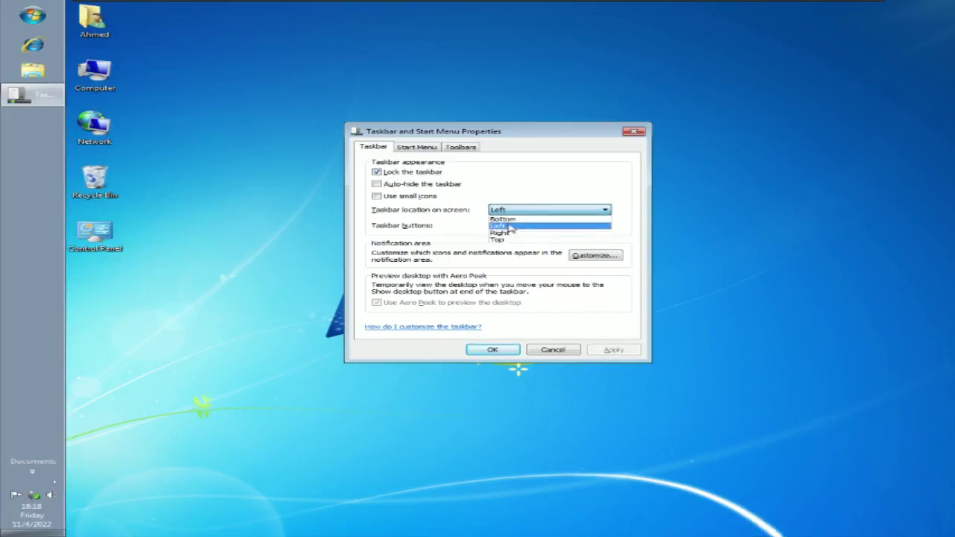
pyautogui.click(511, 220)
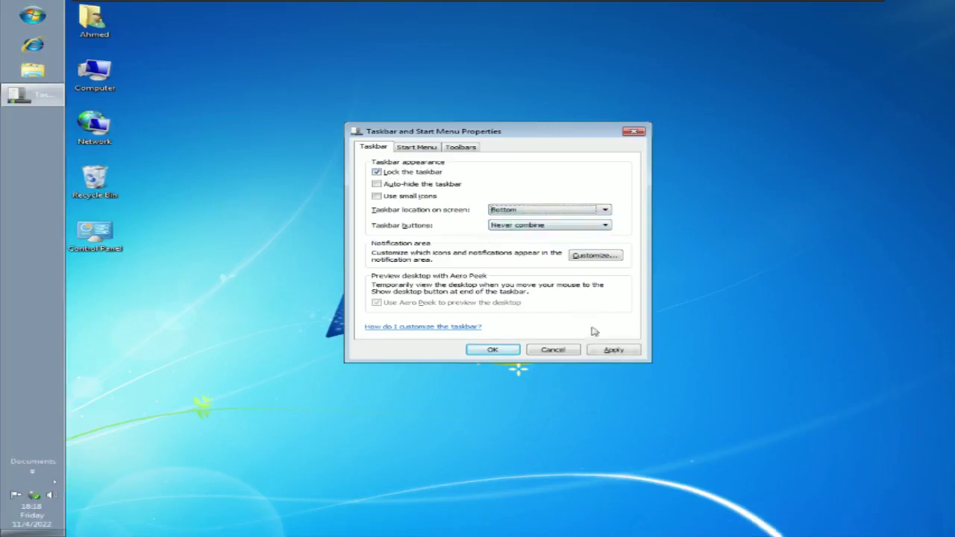
pyautogui.click(610, 350)
pyautogui.click(394, 176)
pyautogui.click(605, 350)
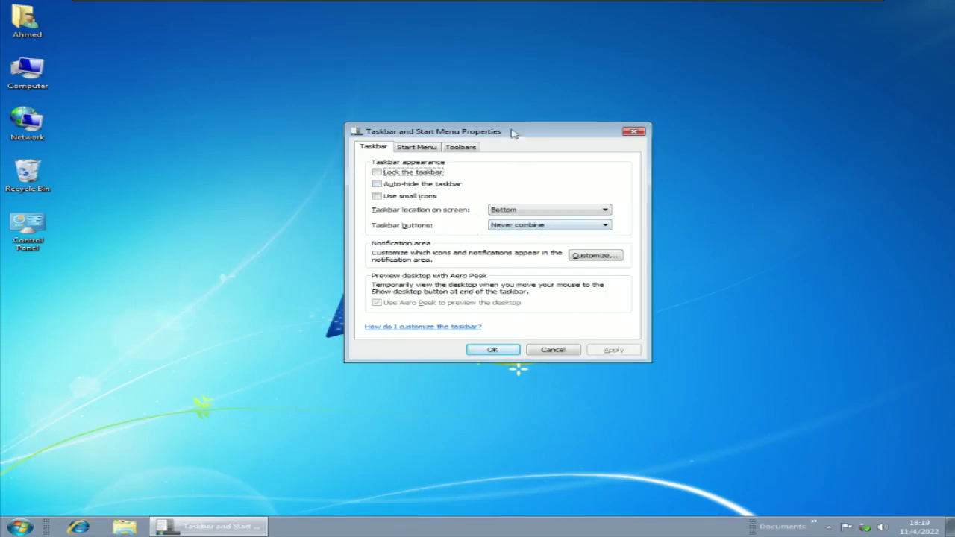
# Step: Review the Taskbar buttons options, keeping Never combine selected
pyautogui.moveTo(513, 133); pyautogui.dragTo(547, 110)
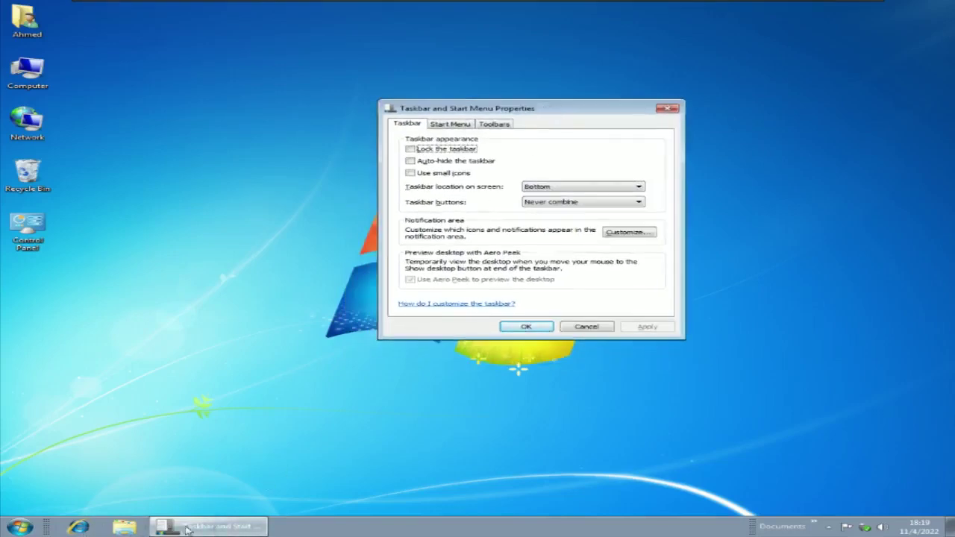
pyautogui.click(557, 207)
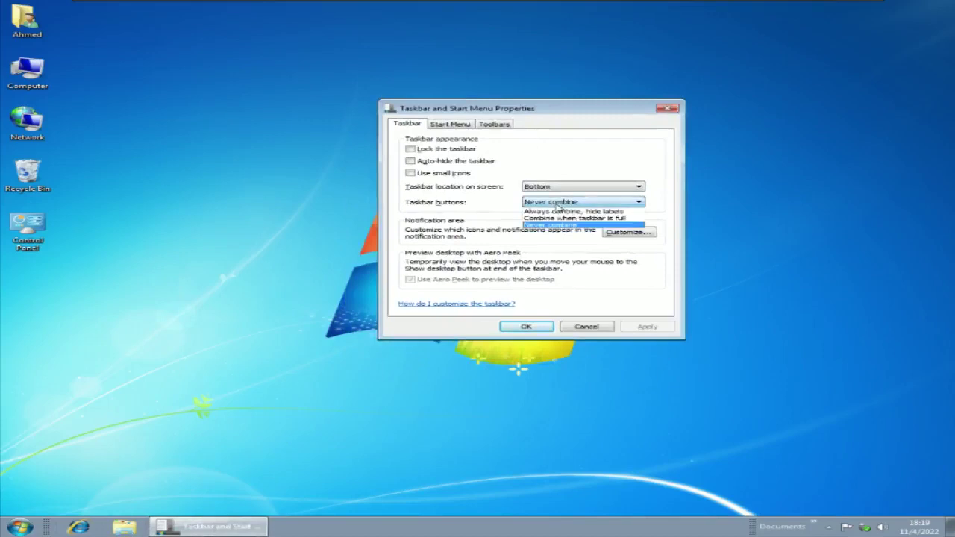
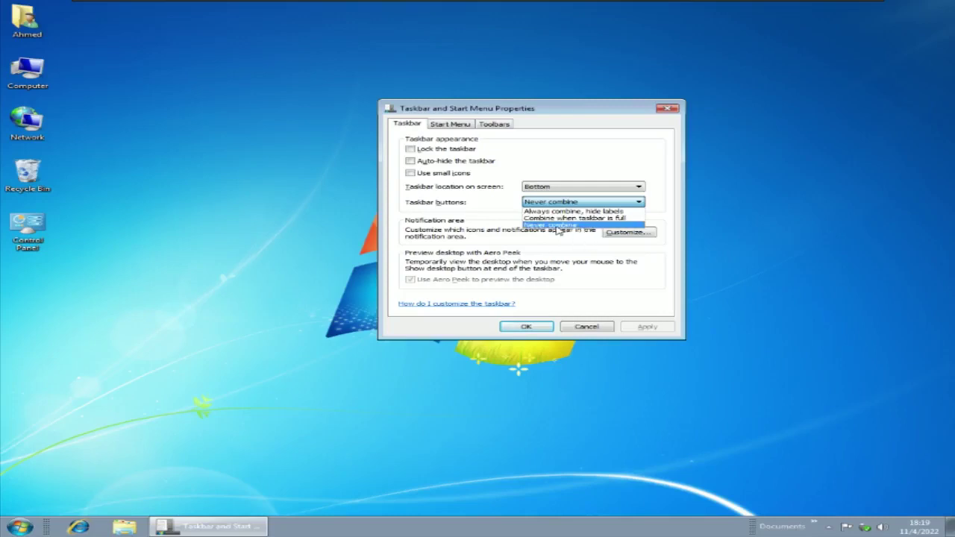
pyautogui.click(561, 226)
pyautogui.click(646, 327)
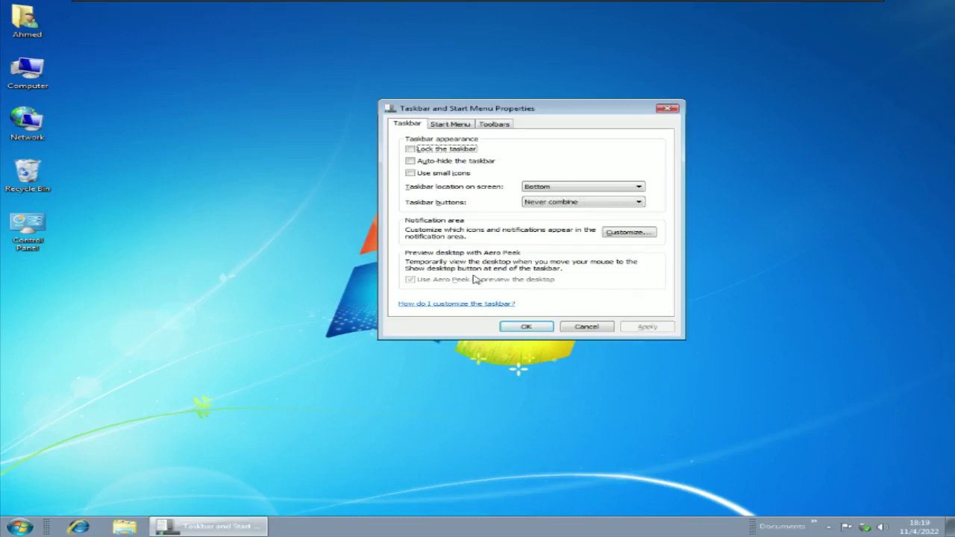
# Step: Open the Computer, Recycle Bin and Control Panel windows and minimize all three to the taskbar
pyautogui.doubleClick(28, 73)
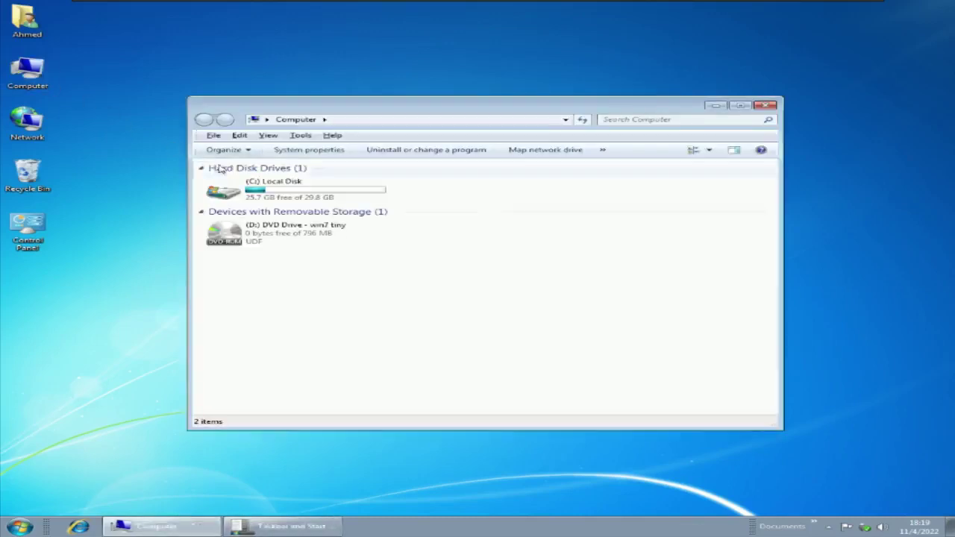
pyautogui.doubleClick(28, 171)
pyautogui.doubleClick(18, 230)
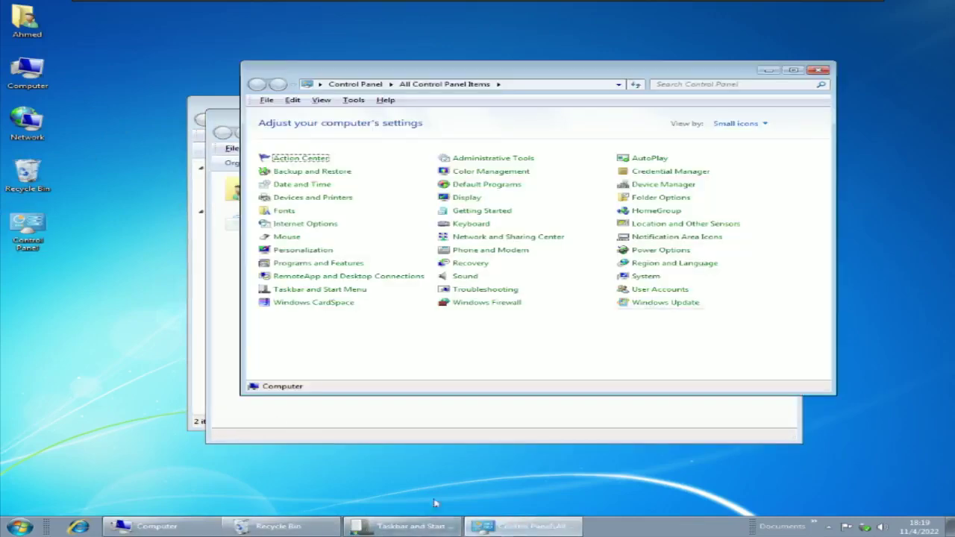
pyautogui.click(768, 69)
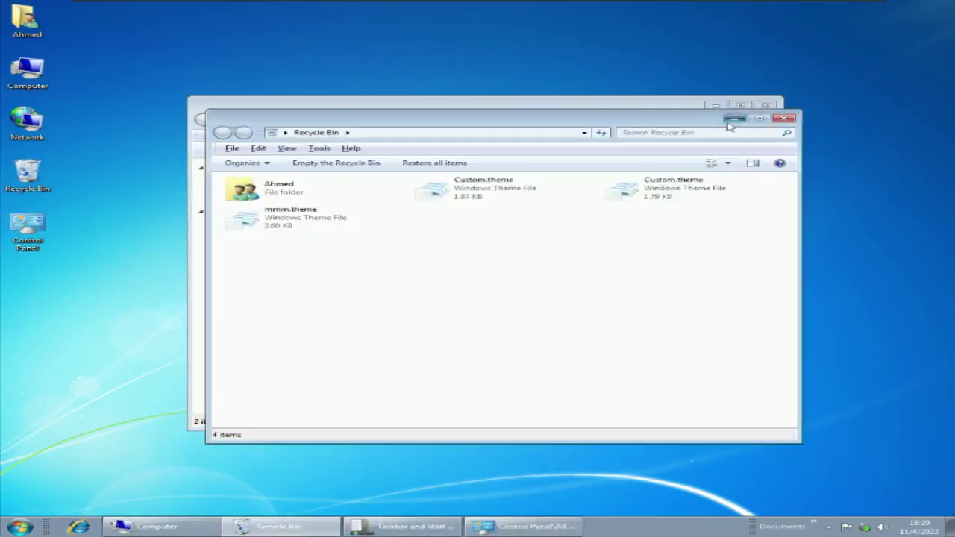
pyautogui.click(731, 120)
pyautogui.click(716, 105)
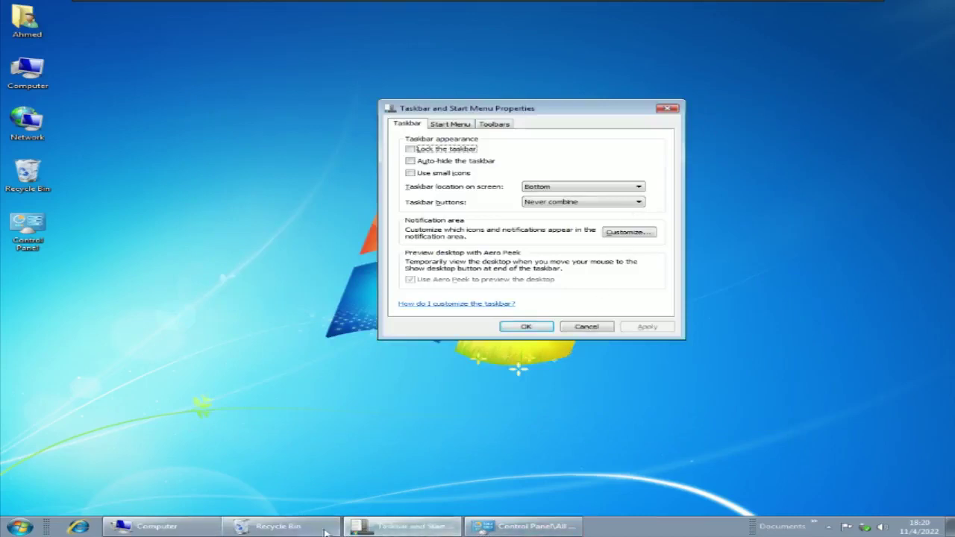
pyautogui.moveTo(276, 516)
# Step: Apply Always combine, hide labels to the taskbar buttons and preview the grouped Explorer windows
pyautogui.click(578, 204)
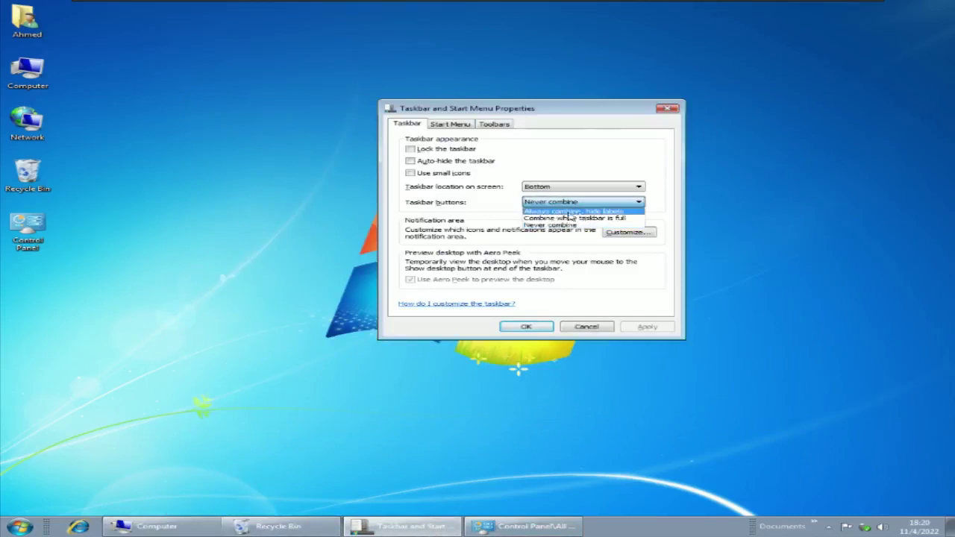
pyautogui.click(573, 212)
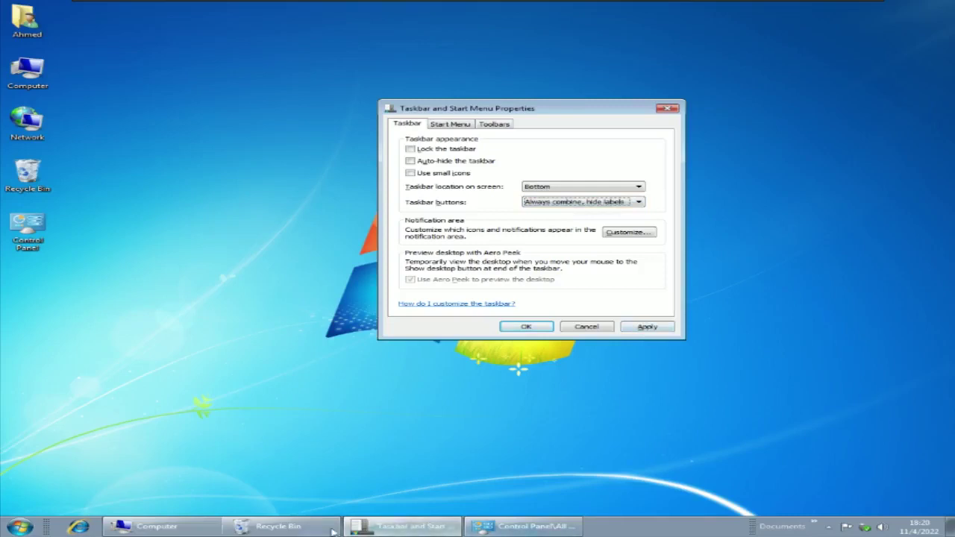
pyautogui.click(652, 327)
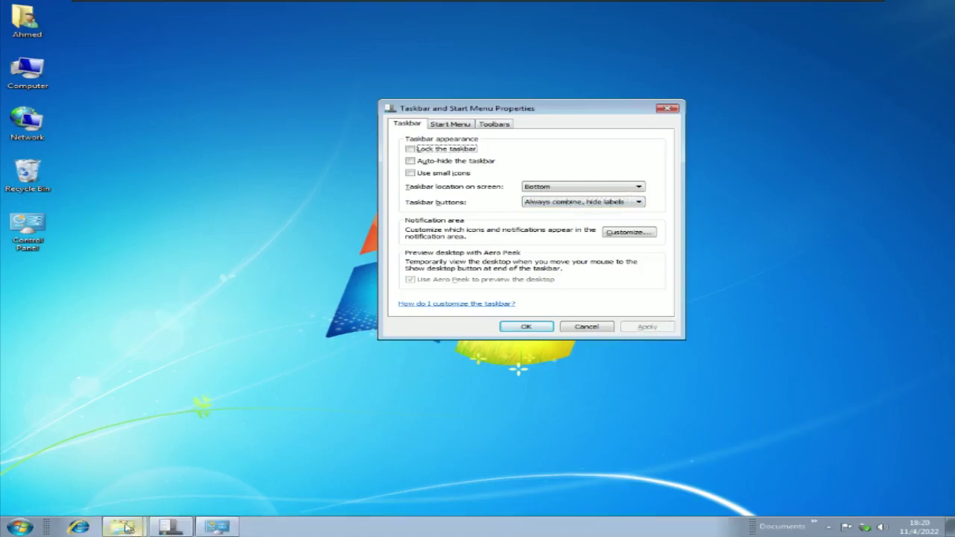
pyautogui.moveTo(124, 530)
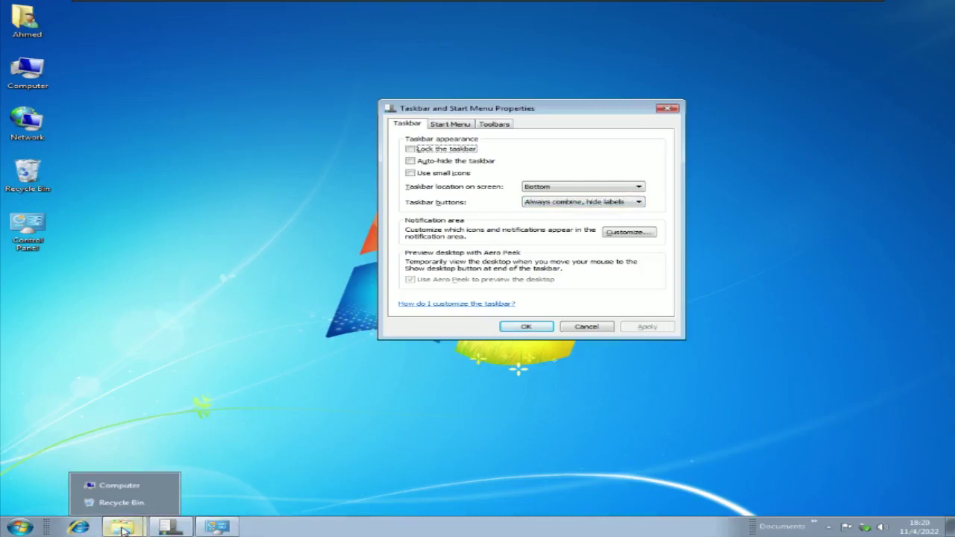
# Step: Try Combine when taskbar is full, reselect Always combine, hide labels, apply it and list the grouped Explorer windows
pyautogui.click(546, 203)
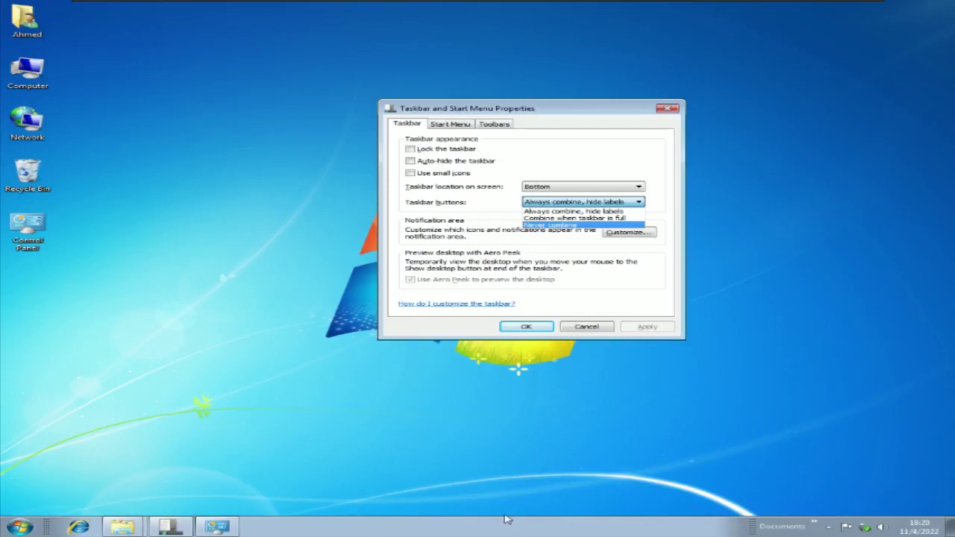
pyautogui.click(539, 219)
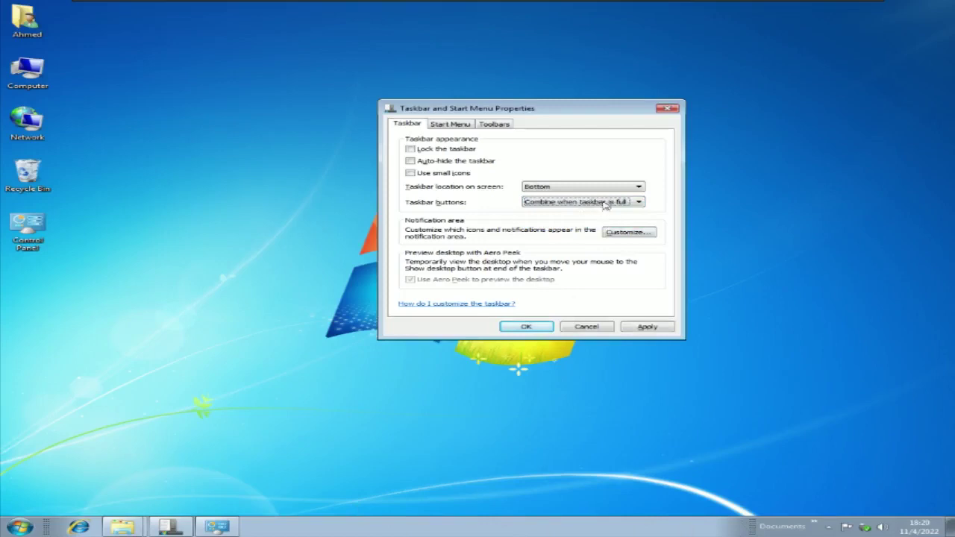
pyautogui.click(586, 203)
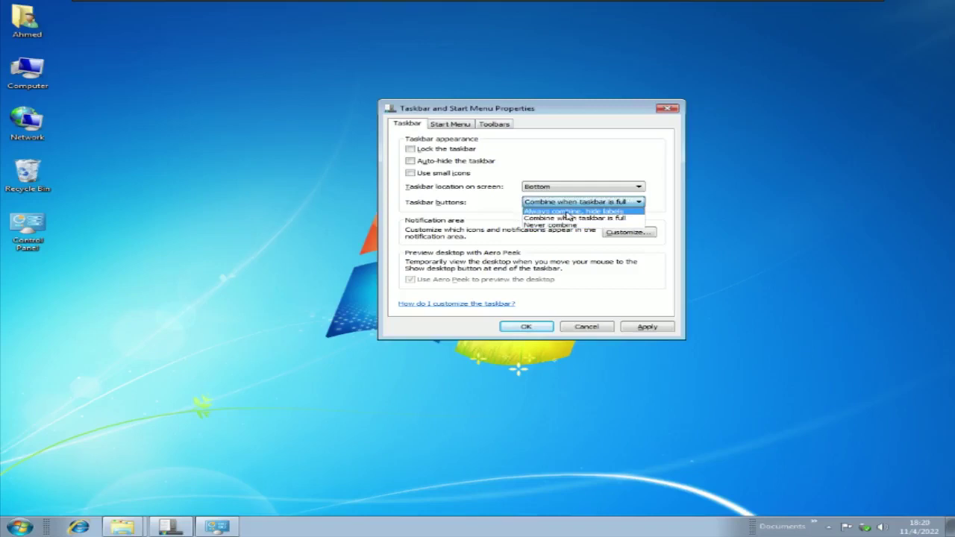
pyautogui.click(612, 214)
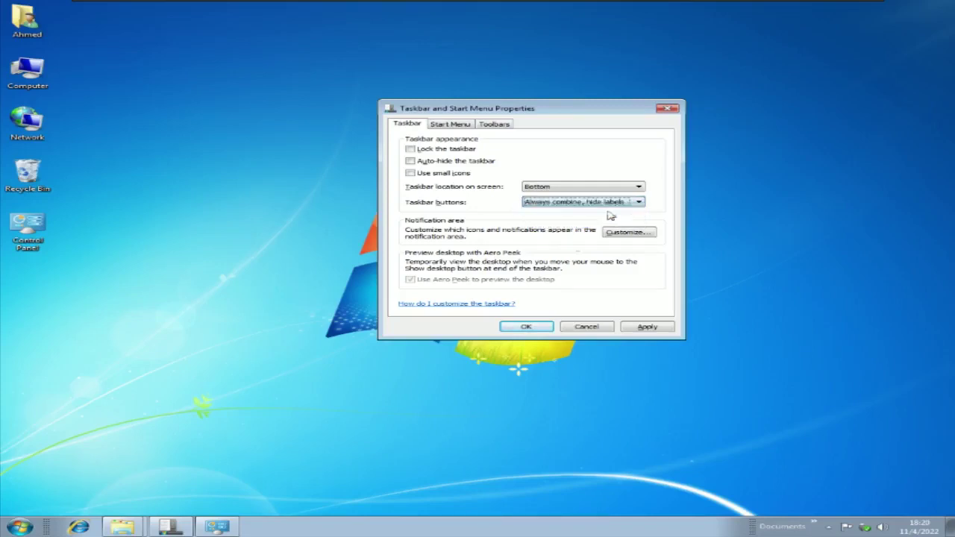
pyautogui.click(647, 329)
pyautogui.click(125, 527)
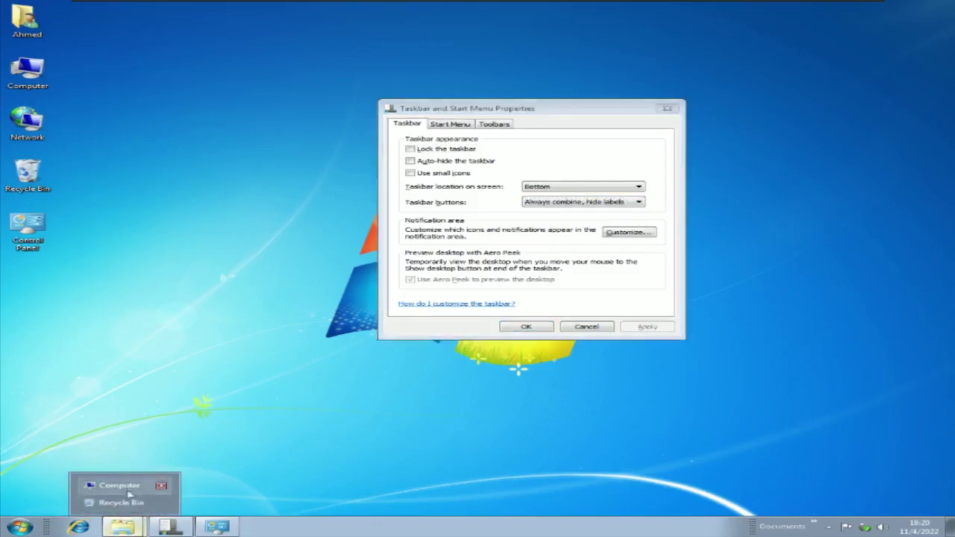
# Step: Set the taskbar buttons to Never combine and apply the change
pyautogui.click(550, 206)
pyautogui.click(559, 228)
pyautogui.click(646, 326)
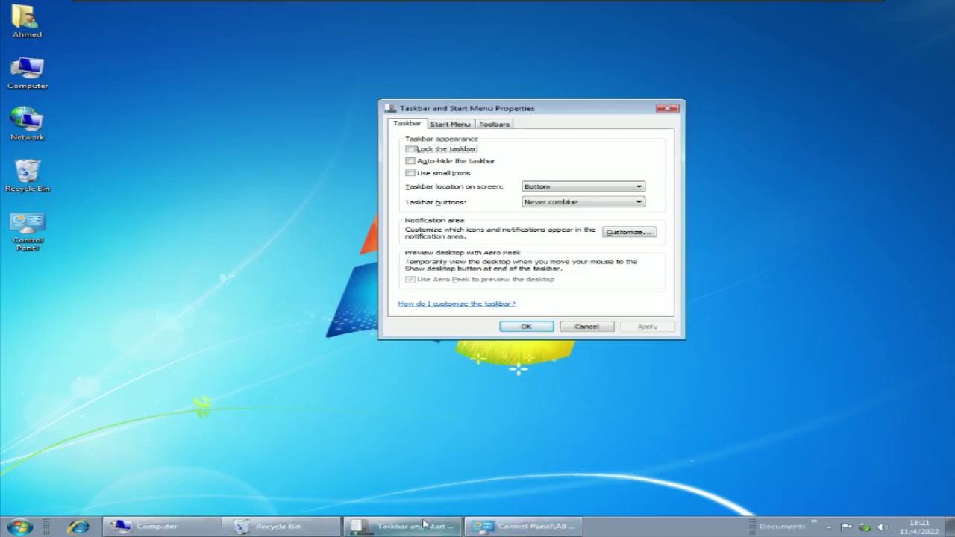
# Step: Apply Combine when taskbar is full to the taskbar buttons and close the properties dialog
pyautogui.click(567, 203)
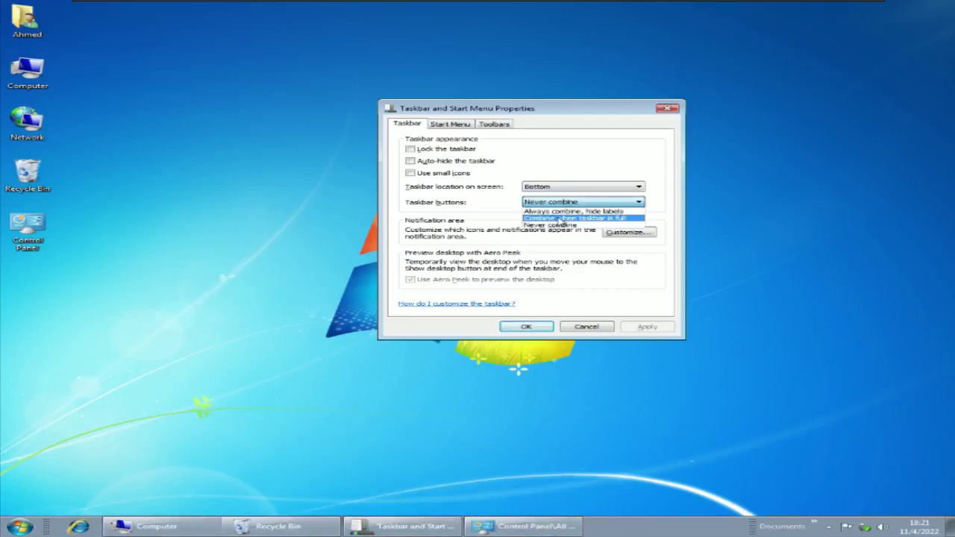
pyautogui.click(561, 219)
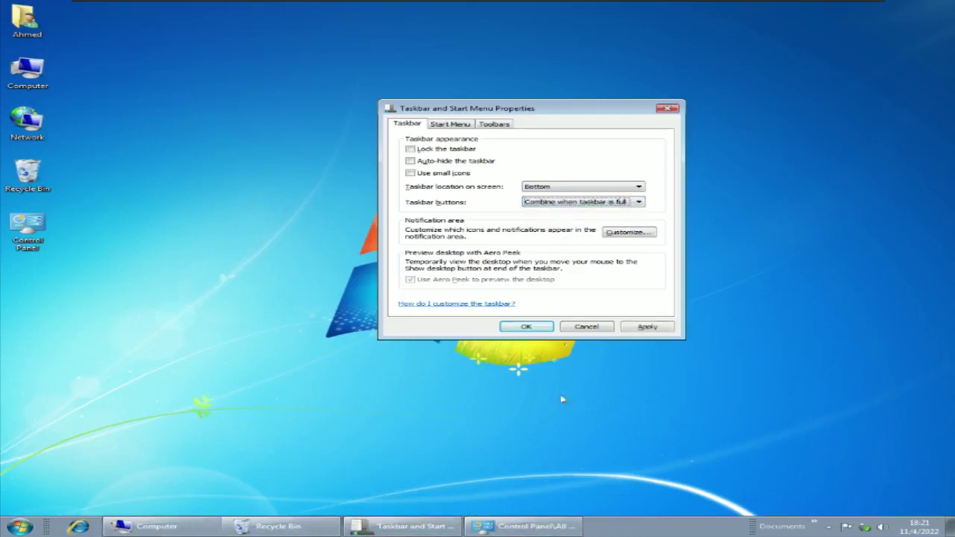
pyautogui.click(646, 328)
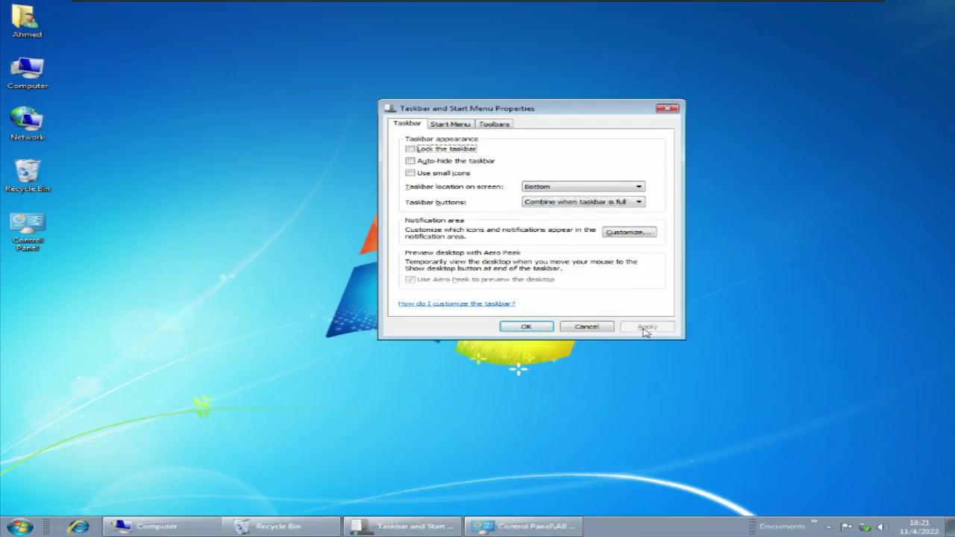
pyautogui.click(526, 327)
# Step: Close the minimized Control Panel, Recycle Bin and Computer windows from the taskbar
pyautogui.moveTo(414, 532)
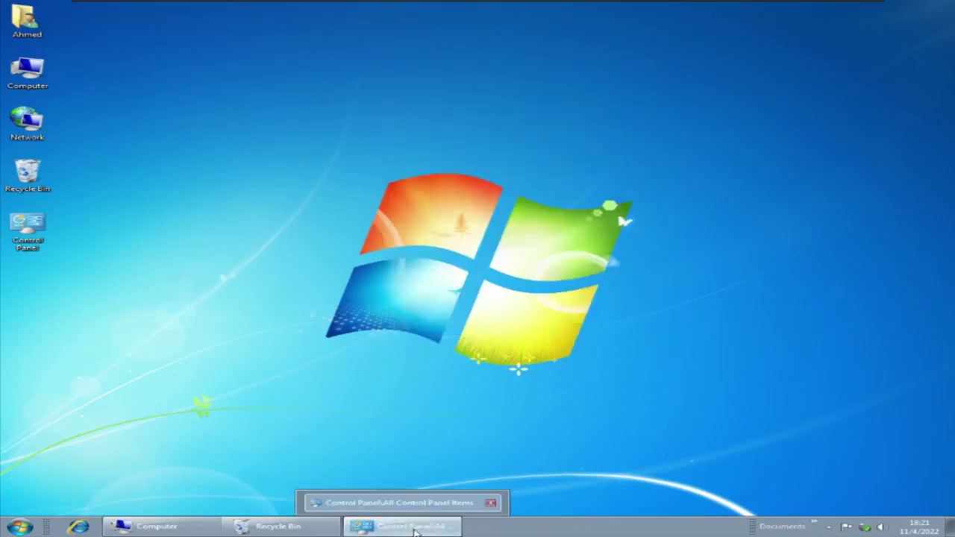
pyautogui.click(490, 502)
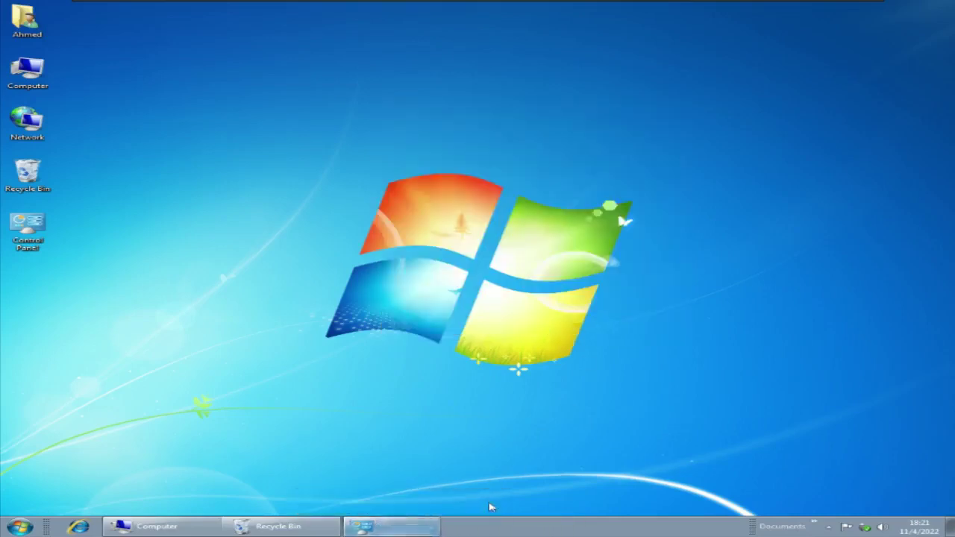
pyautogui.rightClick(315, 529)
pyautogui.click(246, 505)
pyautogui.rightClick(203, 529)
pyautogui.click(216, 505)
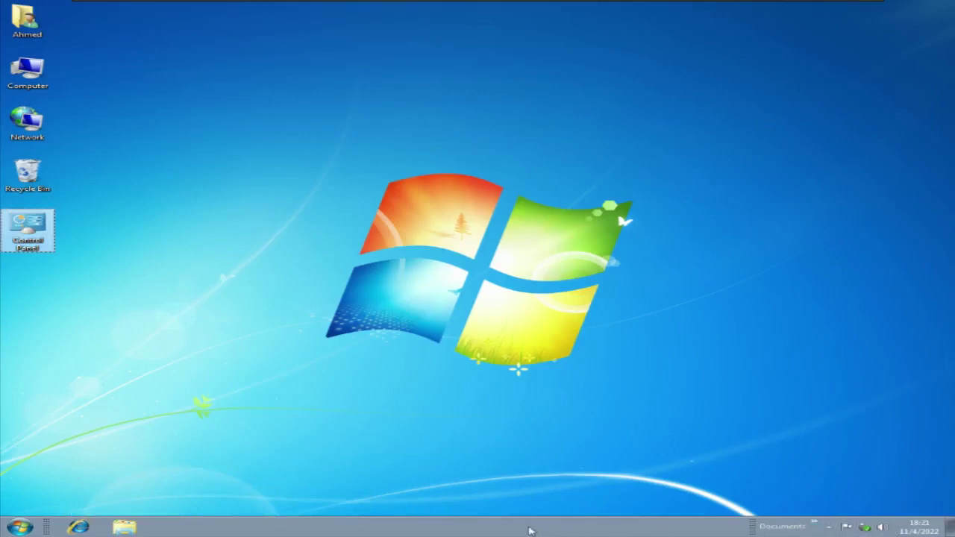
# Step: Open the notification area icon customization from the taskbar properties
pyautogui.rightClick(479, 525)
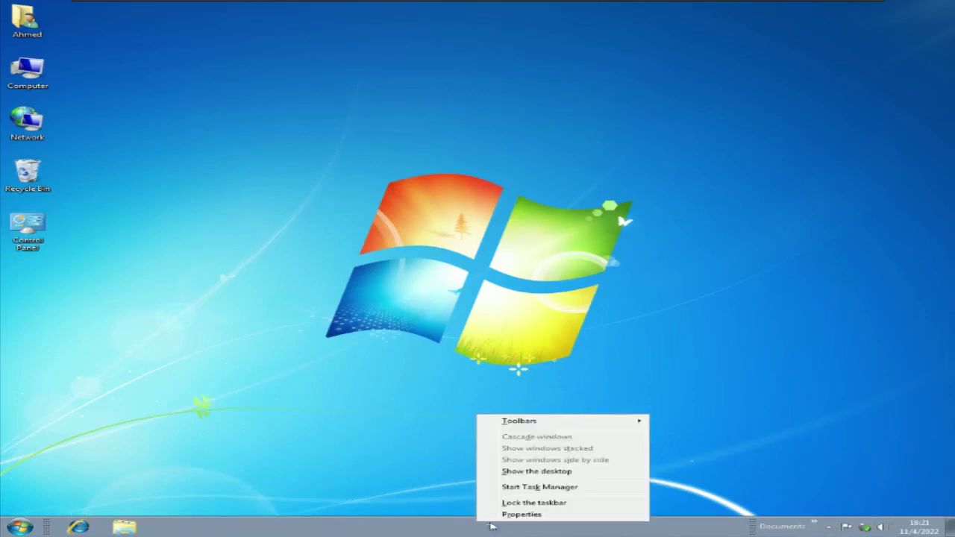
pyautogui.click(522, 515)
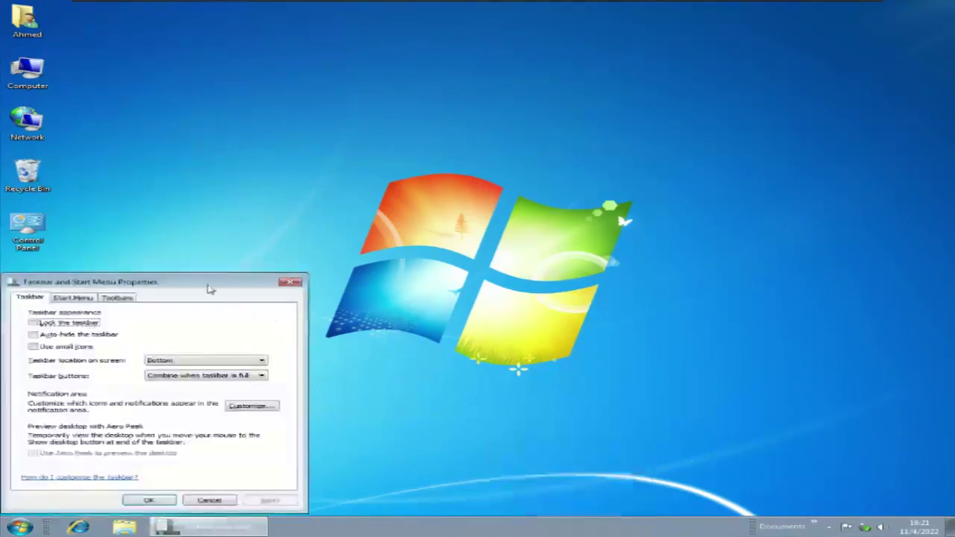
pyautogui.moveTo(211, 284); pyautogui.dragTo(590, 85)
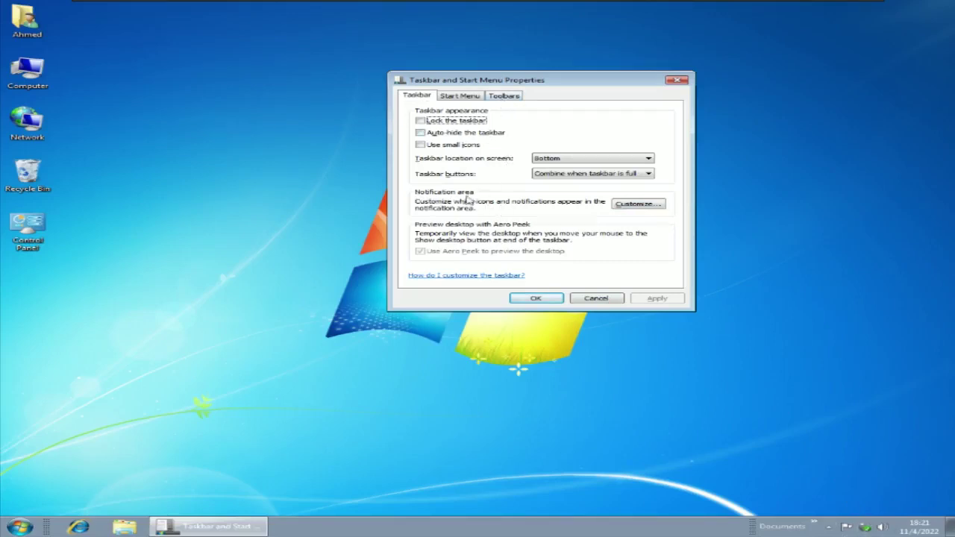
pyautogui.click(637, 205)
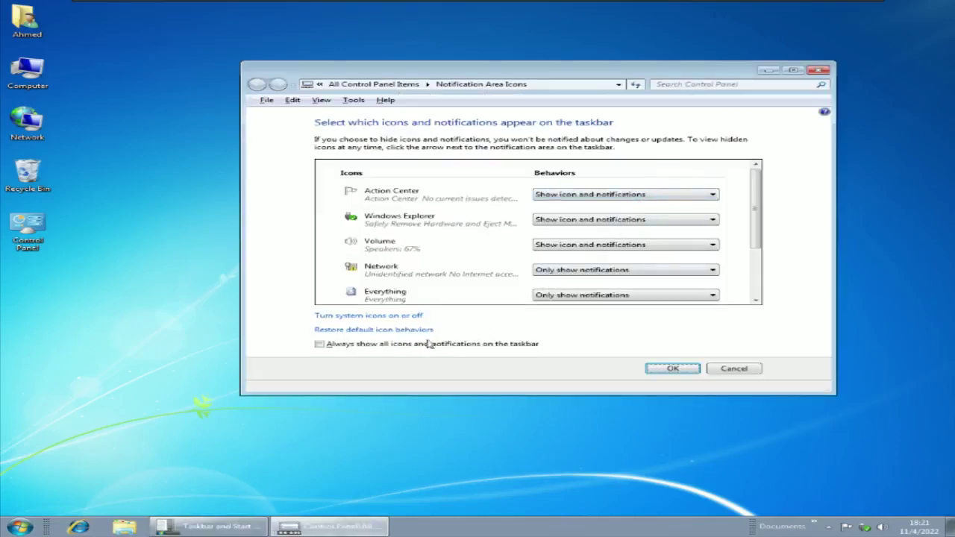
# Step: Try always showing all icons and notifications on the taskbar, and turn the option off again
pyautogui.click(418, 346)
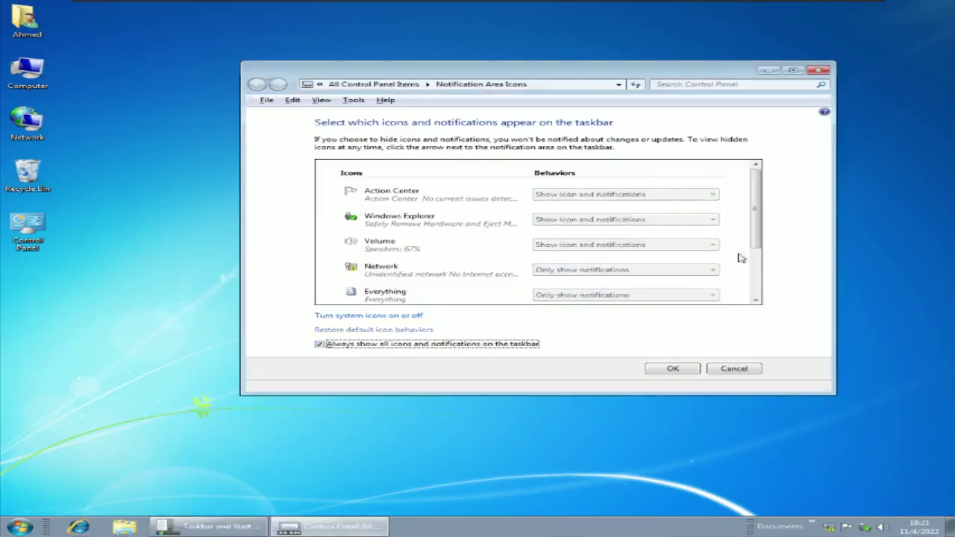
pyautogui.moveTo(755, 211)
pyautogui.mouseDown()
pyautogui.moveTo(756, 252)
pyautogui.moveTo(756, 210)
pyautogui.mouseUp()
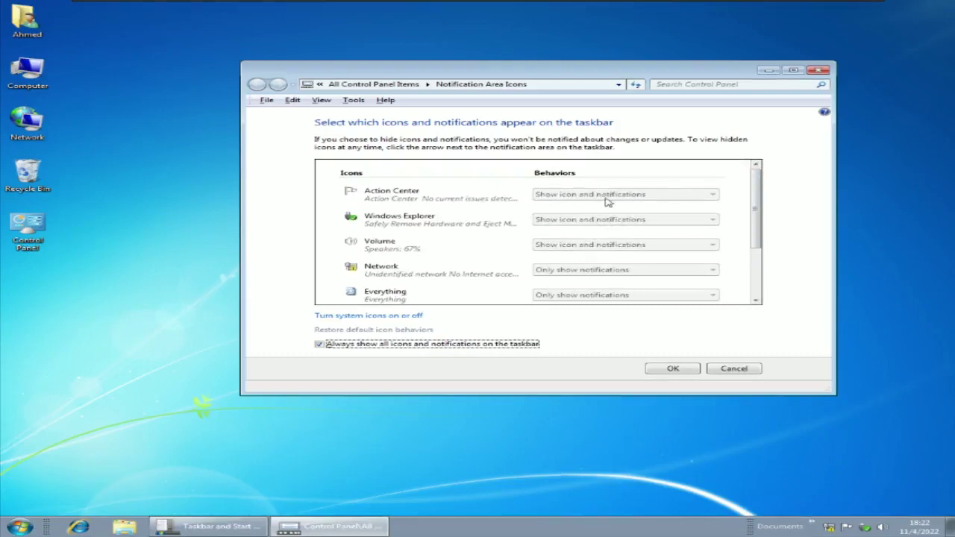
pyautogui.click(343, 347)
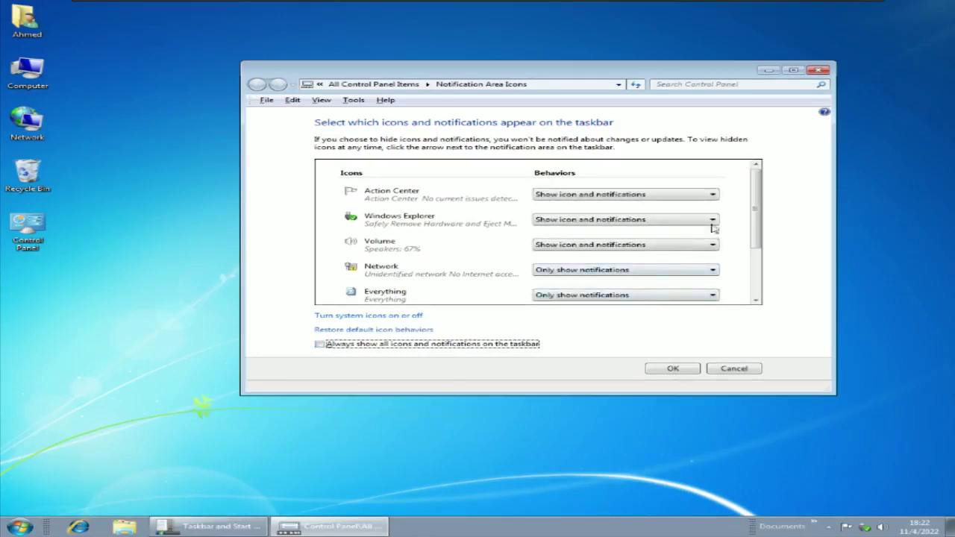
# Step: Set the Network icon's behavior to Show icon and notifications and review the available behaviors
pyautogui.scroll(-1, 727, 228)
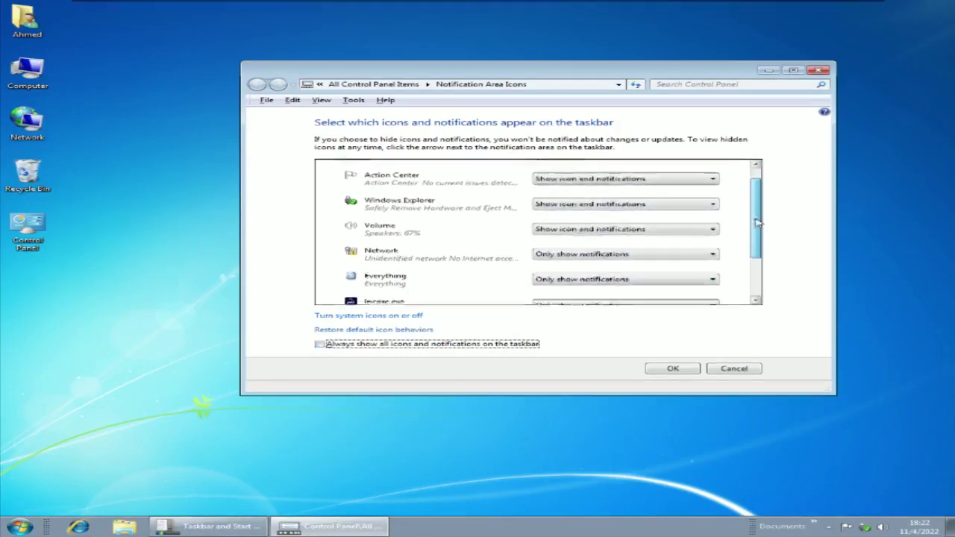
pyautogui.click(585, 250)
pyautogui.click(580, 259)
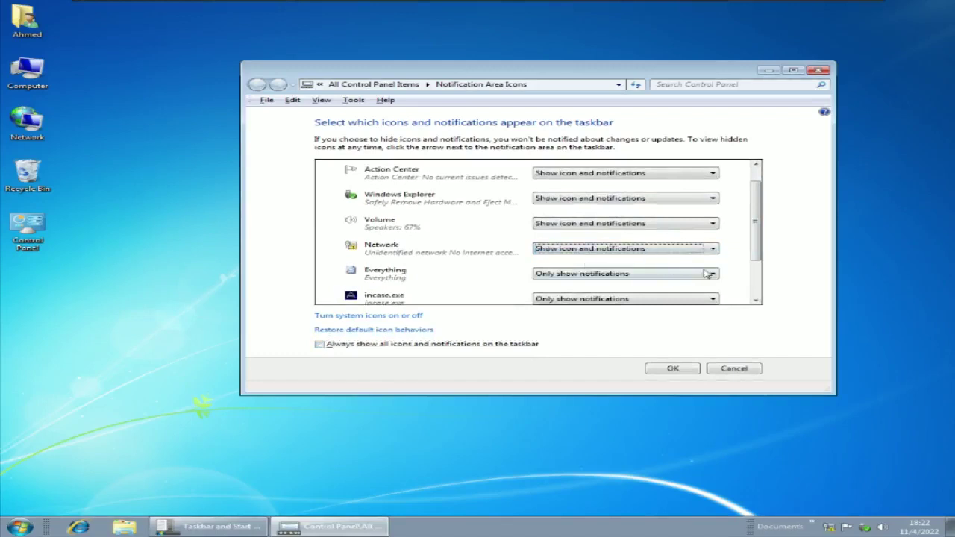
pyautogui.click(575, 253)
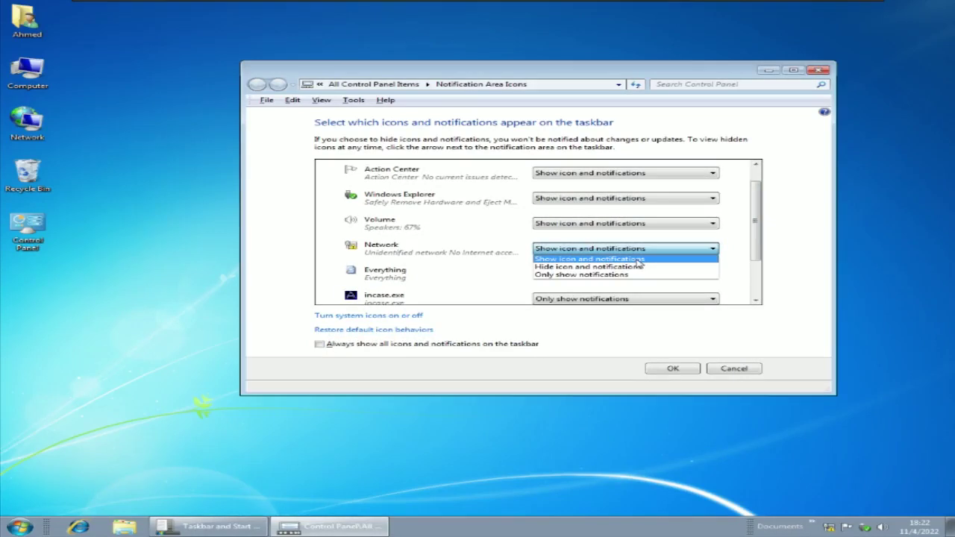
pyautogui.click(757, 224)
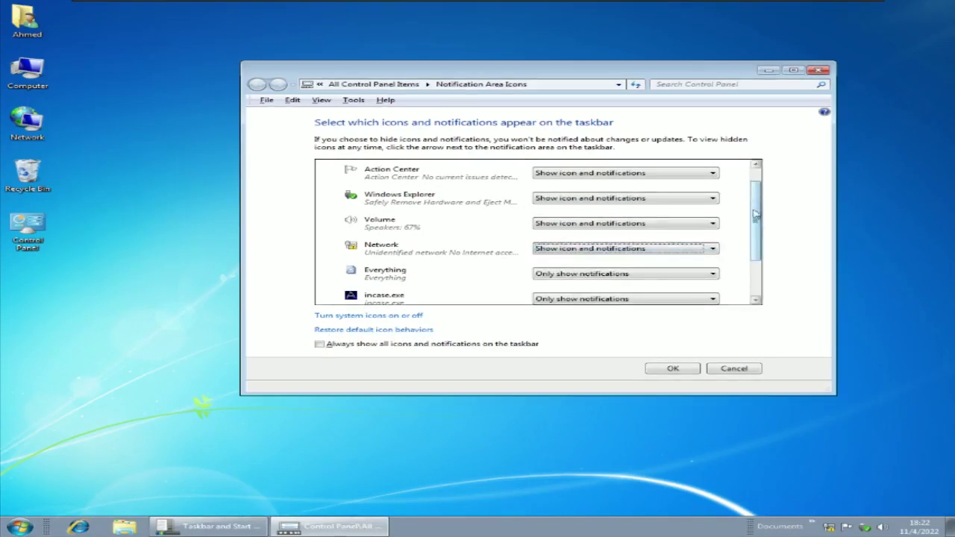
pyautogui.moveTo(757, 212); pyautogui.dragTo(758, 188)
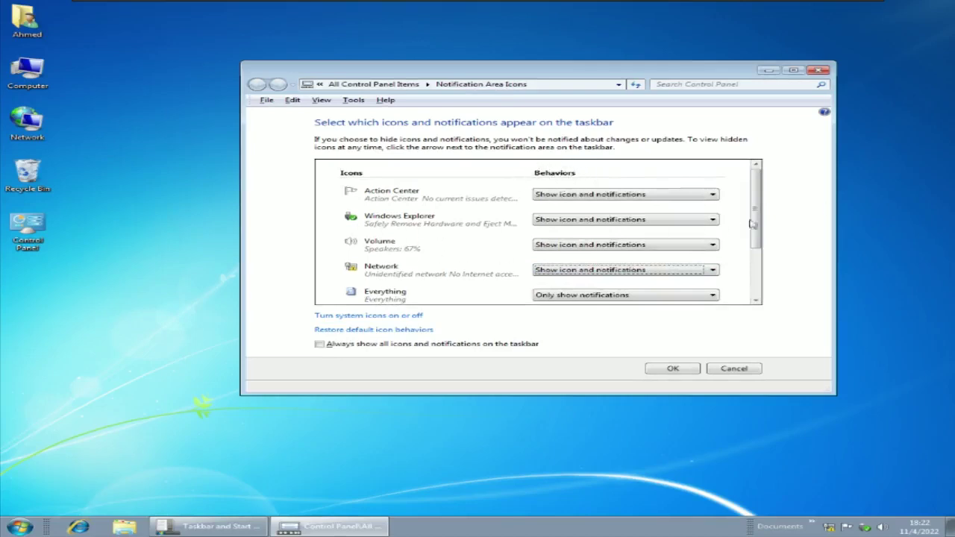
pyautogui.moveTo(755, 213); pyautogui.dragTo(755, 234)
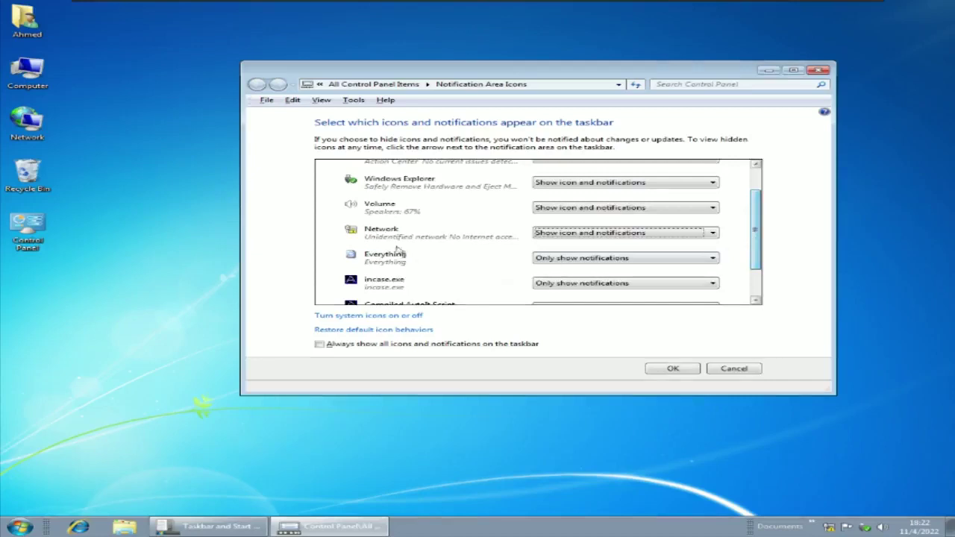
pyautogui.click(576, 233)
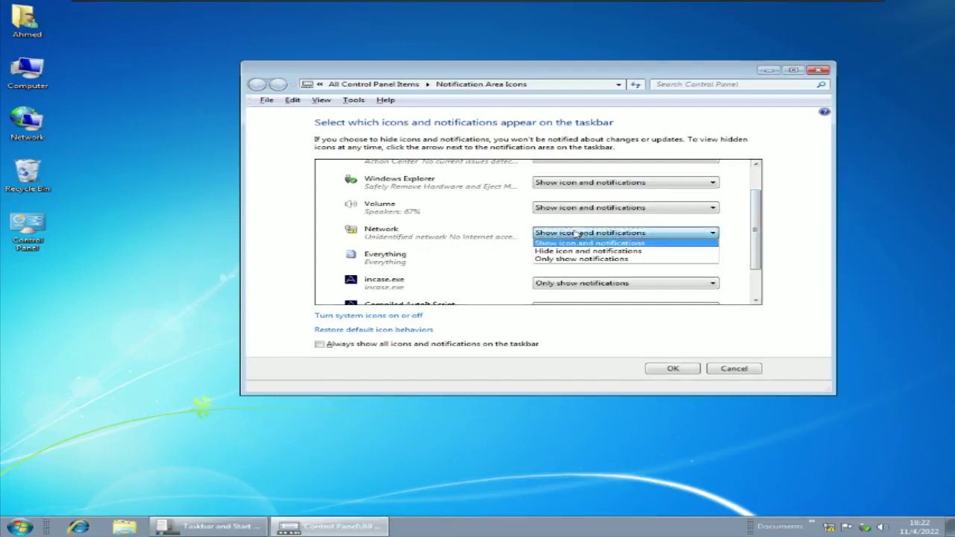
pyautogui.click(633, 244)
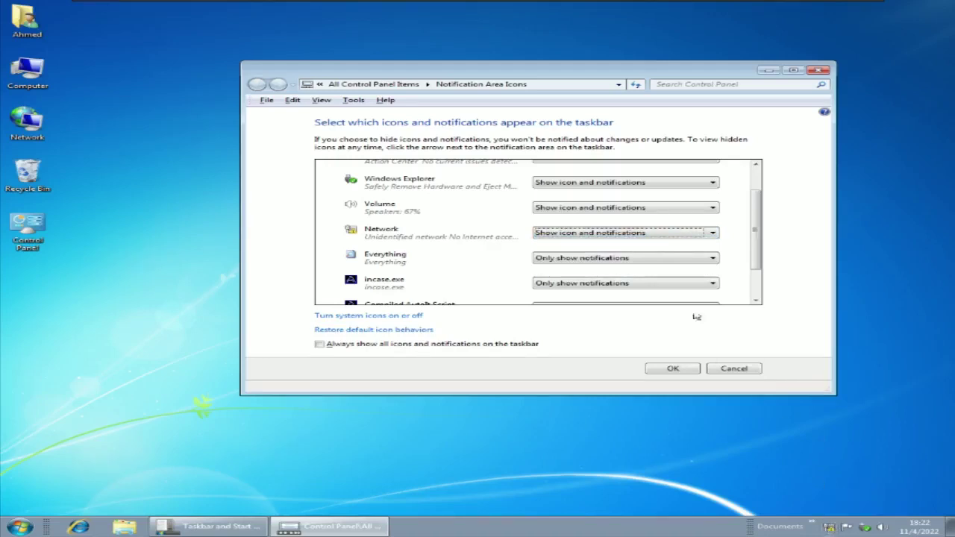
# Step: Set the Network icon's behavior to Hide icon and notifications and confirm the notification area settings
pyautogui.click(599, 235)
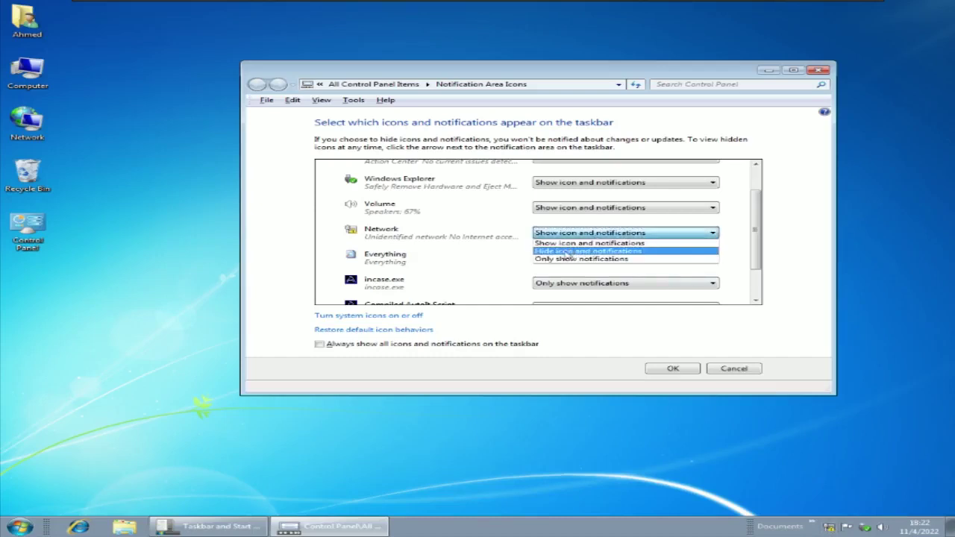
pyautogui.click(621, 252)
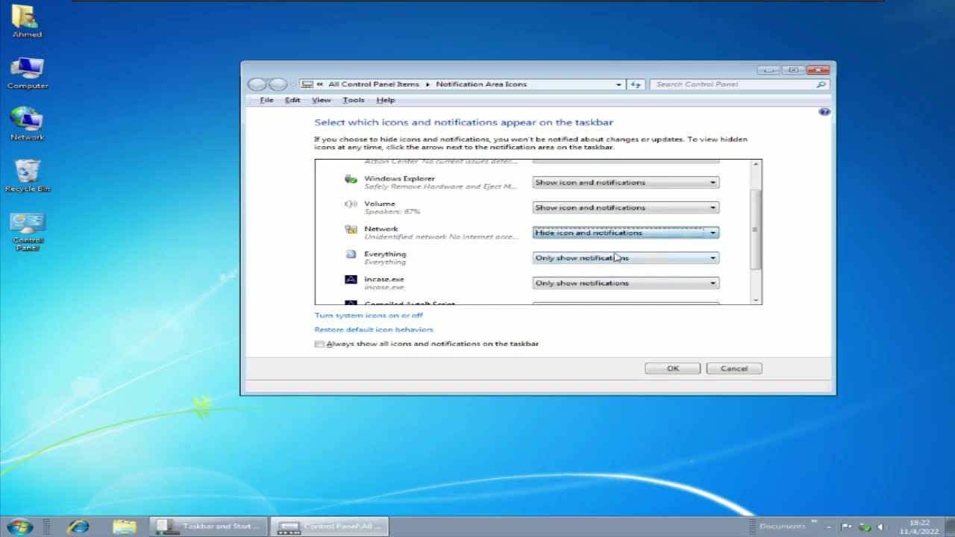
pyautogui.click(672, 368)
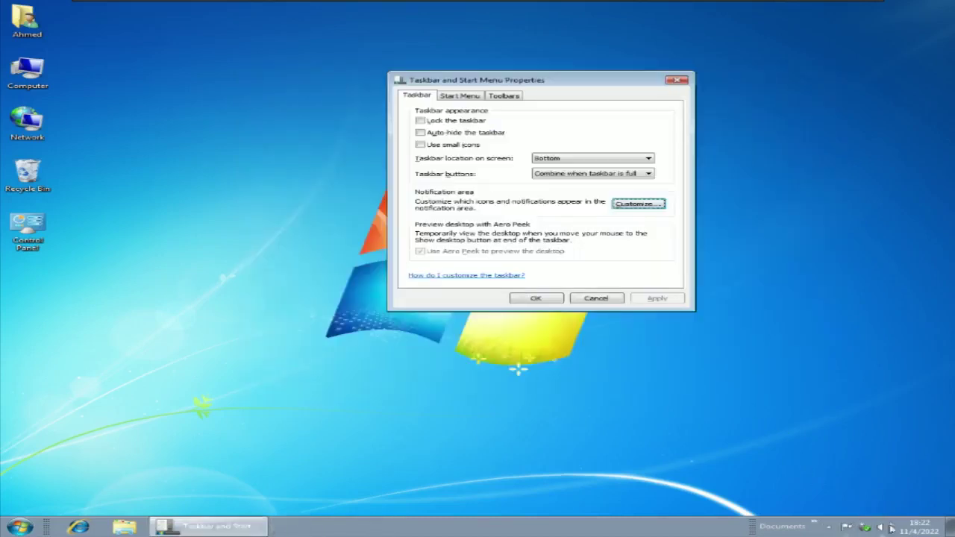
# Step: Reopen the notification area customization, set the Network icon to Only show notifications and display the hidden icons
pyautogui.click(640, 209)
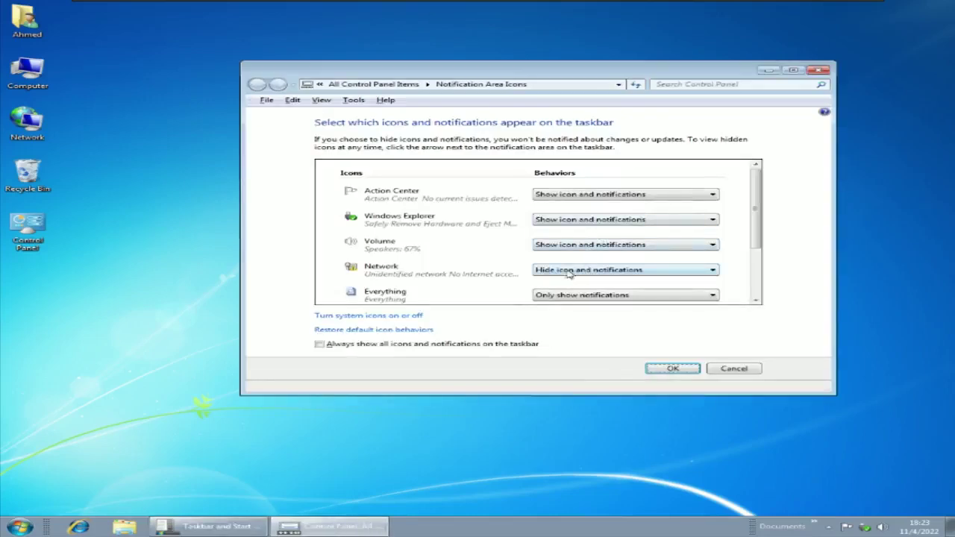
pyautogui.click(590, 270)
pyautogui.click(599, 297)
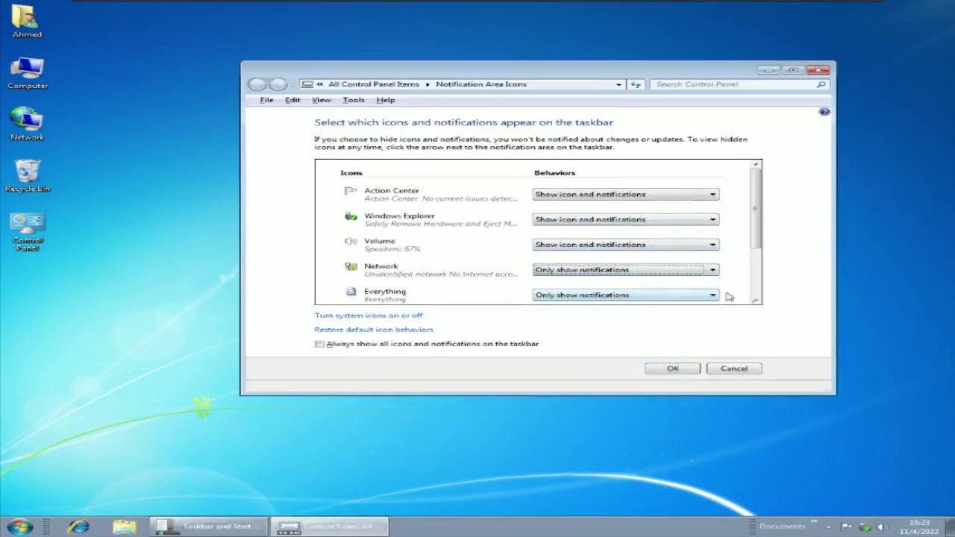
pyautogui.click(830, 528)
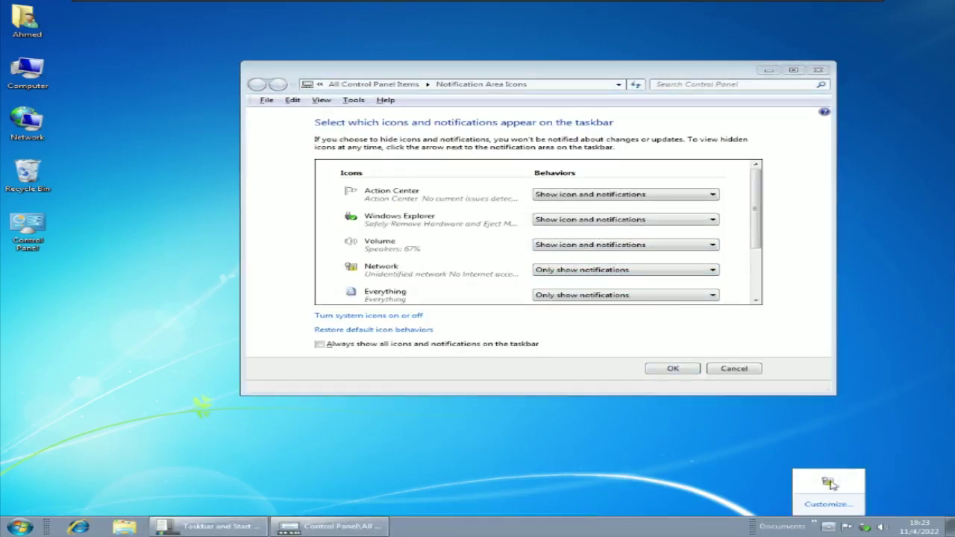
# Step: Keep Only show notifications for the Network icon, confirm the icon settings and close the taskbar properties
pyautogui.click(582, 271)
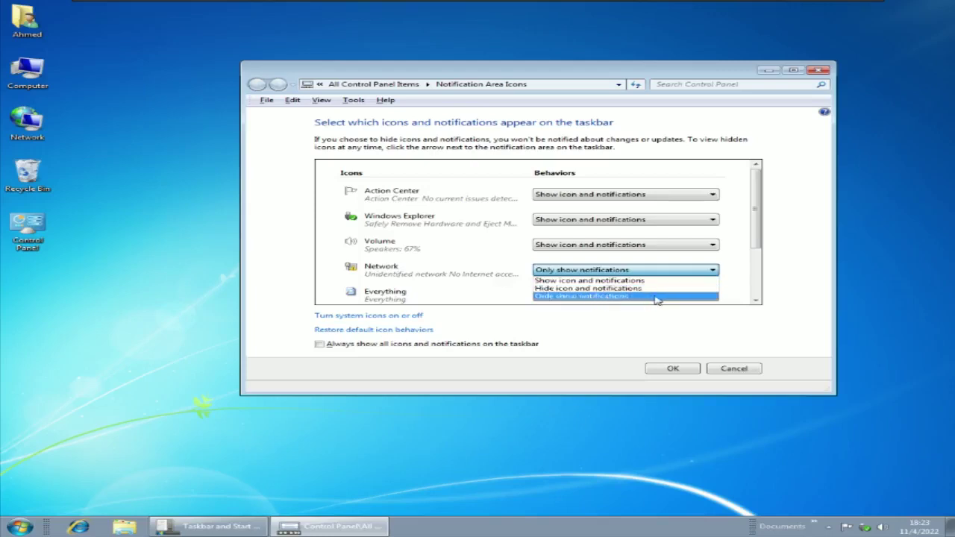
pyautogui.click(685, 373)
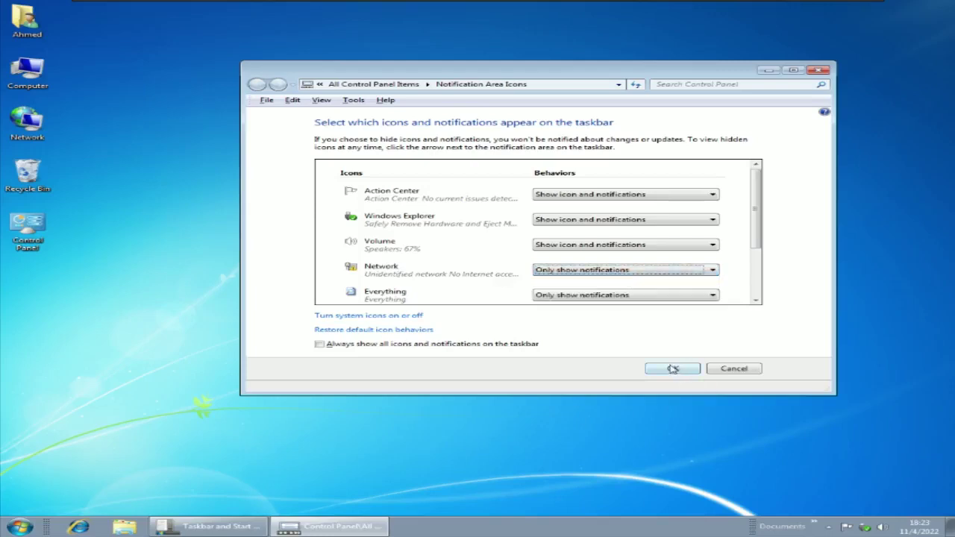
pyautogui.click(672, 369)
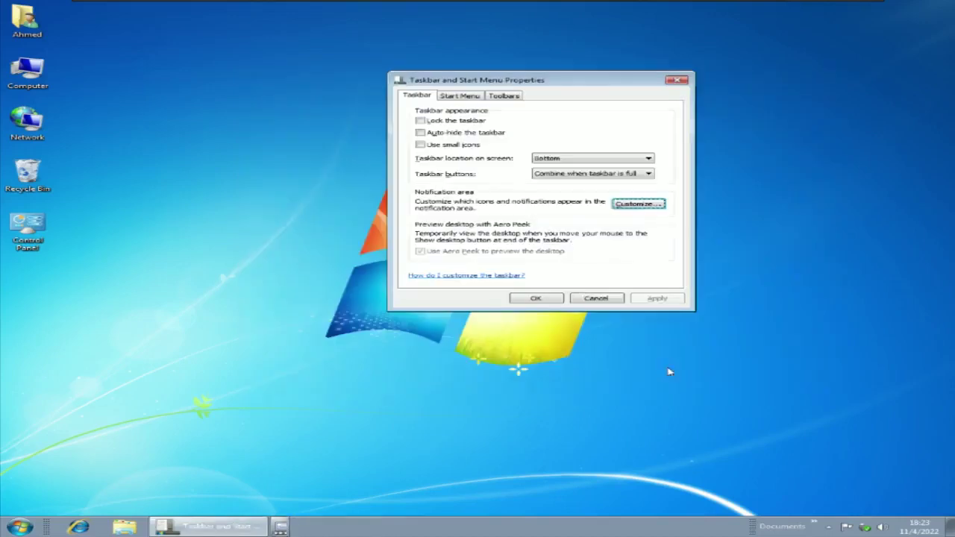
pyautogui.click(676, 80)
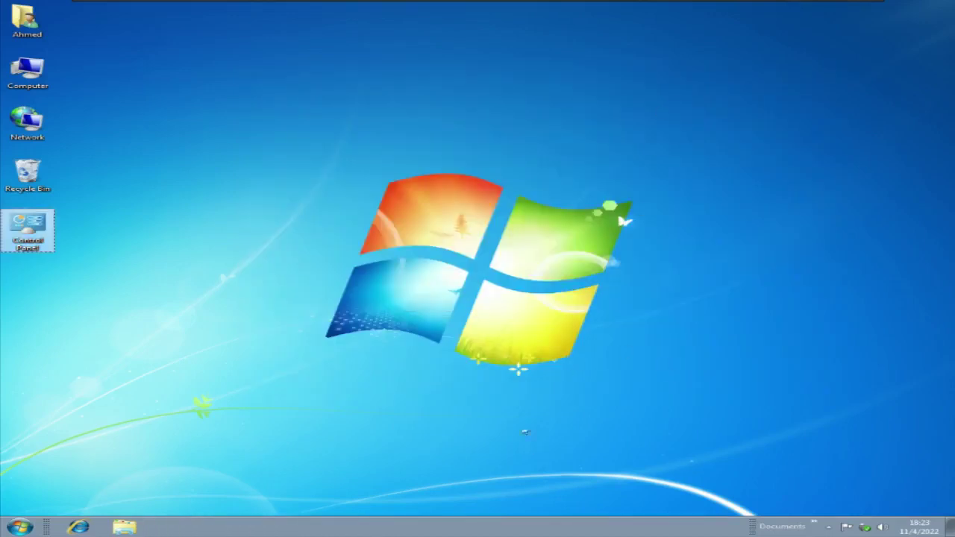
# Step: Reopen the taskbar properties and show the list of toolbars that can be added to the taskbar
pyautogui.rightClick(464, 345)
pyautogui.click(495, 378)
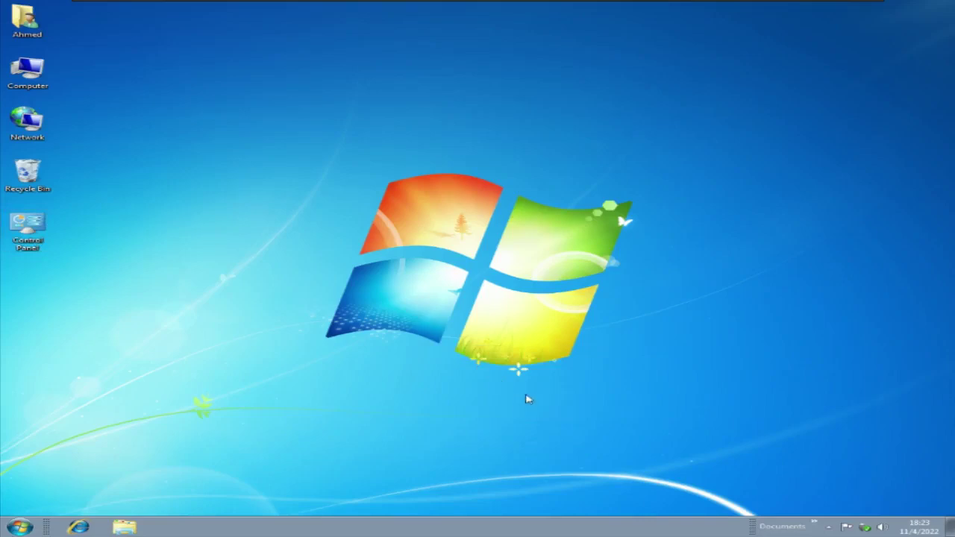
pyautogui.rightClick(452, 527)
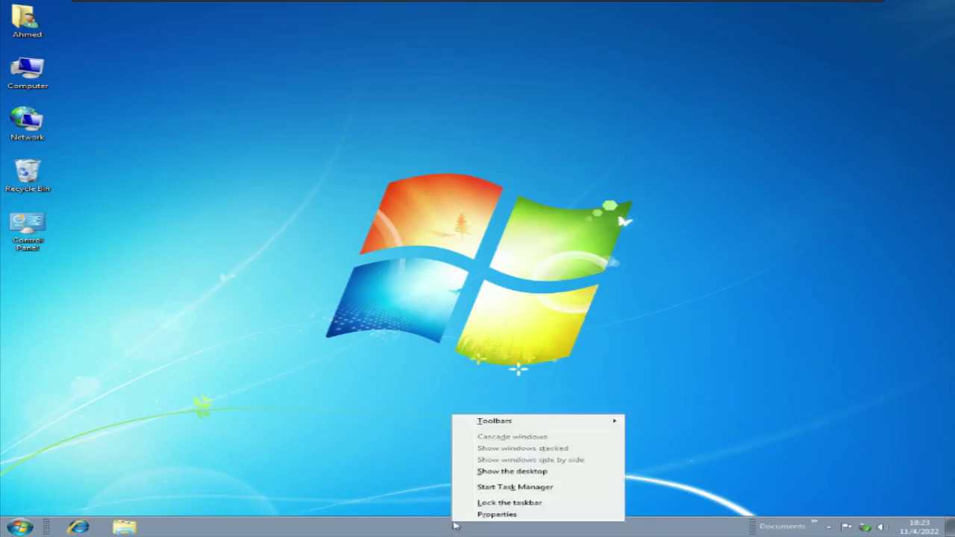
pyautogui.click(501, 513)
pyautogui.moveTo(210, 285); pyautogui.dragTo(527, 145)
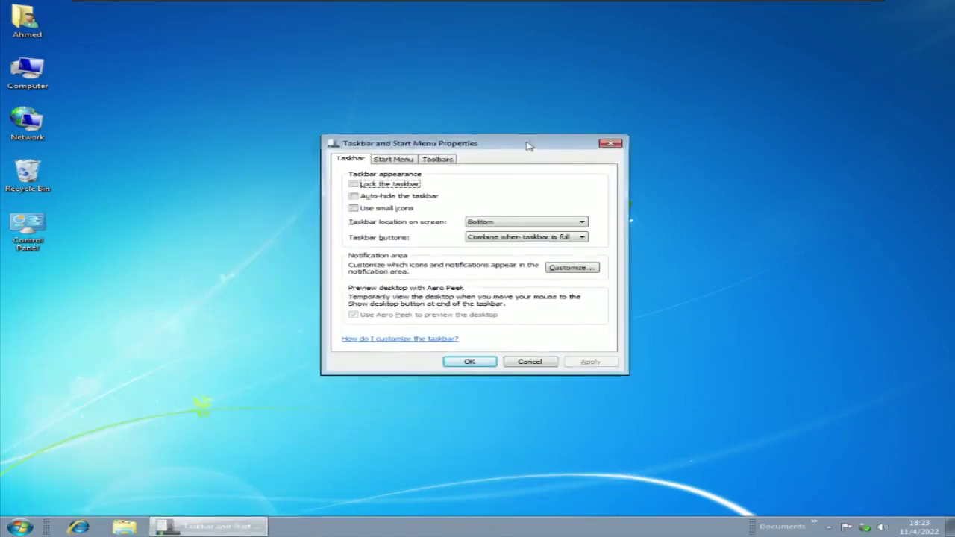
pyautogui.click(439, 160)
pyautogui.moveTo(481, 145); pyautogui.dragTo(538, 108)
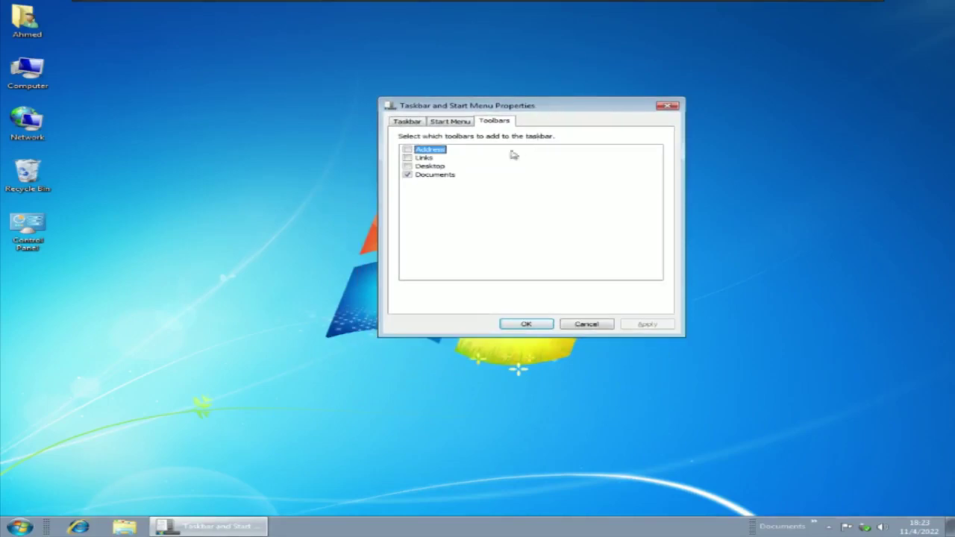
# Step: Add the Address toolbar and the Links toolbar to the taskbar, applying each one
pyautogui.click(429, 166)
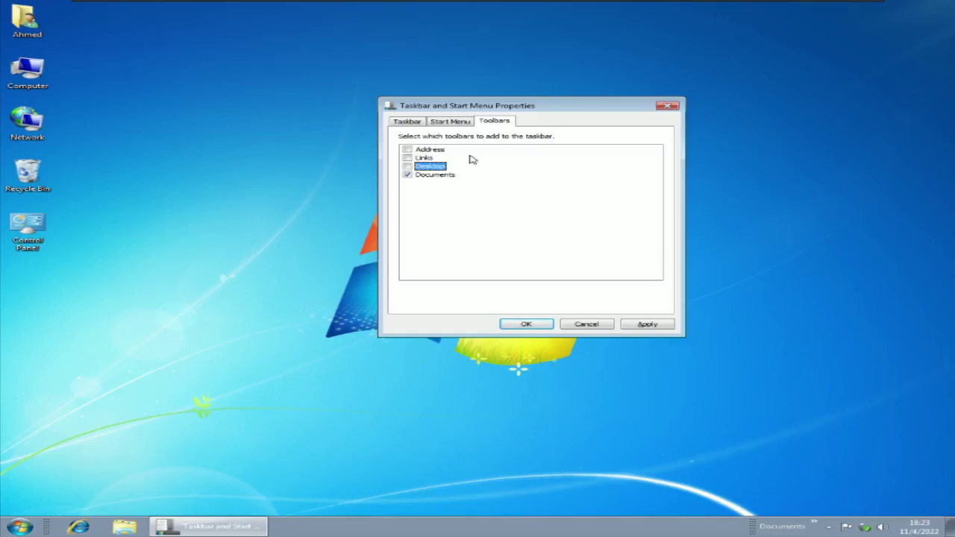
pyautogui.click(407, 150)
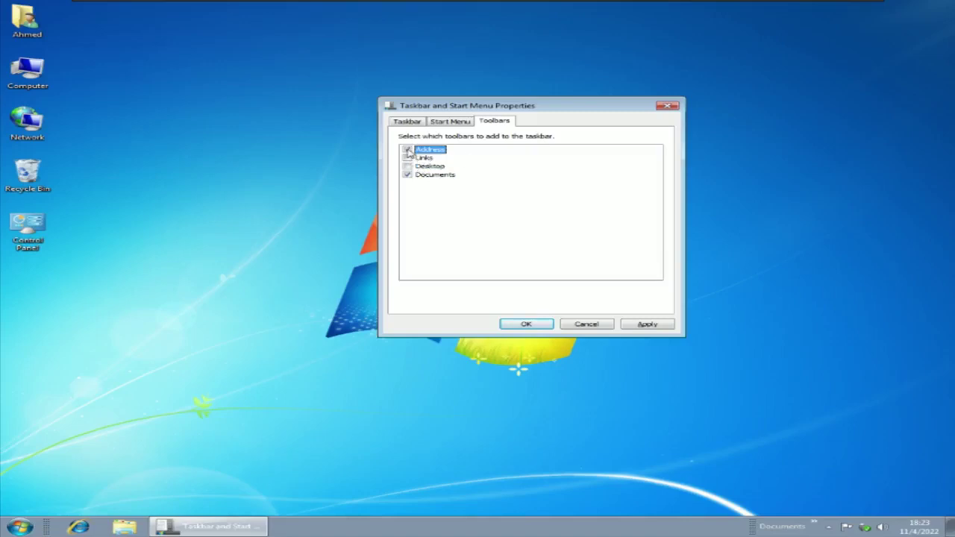
pyautogui.click(644, 324)
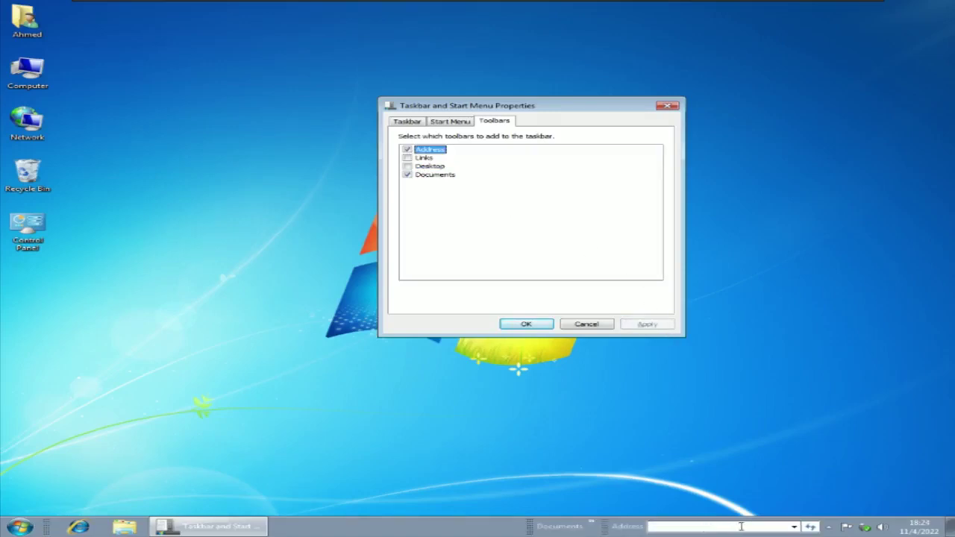
pyautogui.click(407, 157)
pyautogui.click(648, 325)
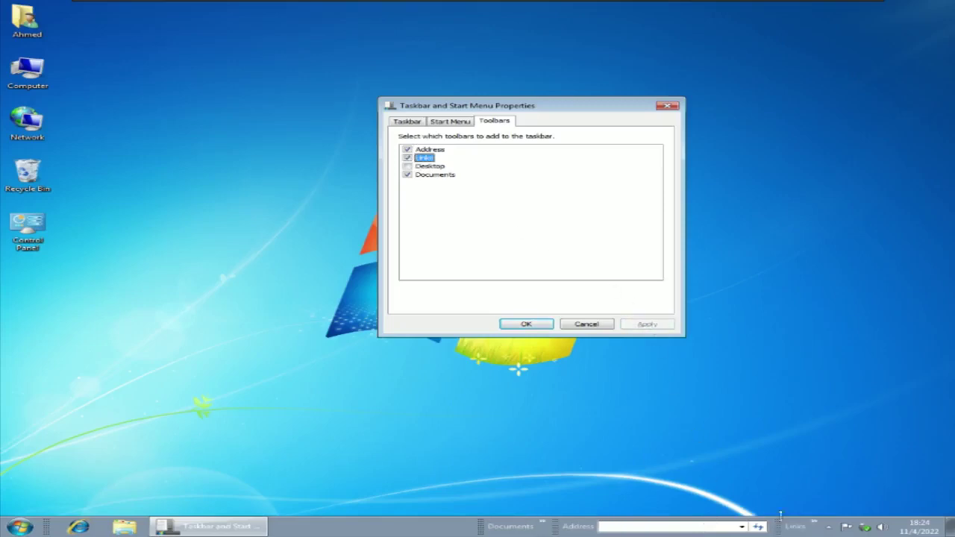
# Step: Remove the Links and Address toolbars from the taskbar, apply the change and close the taskbar properties
pyautogui.click(423, 158)
pyautogui.click(419, 150)
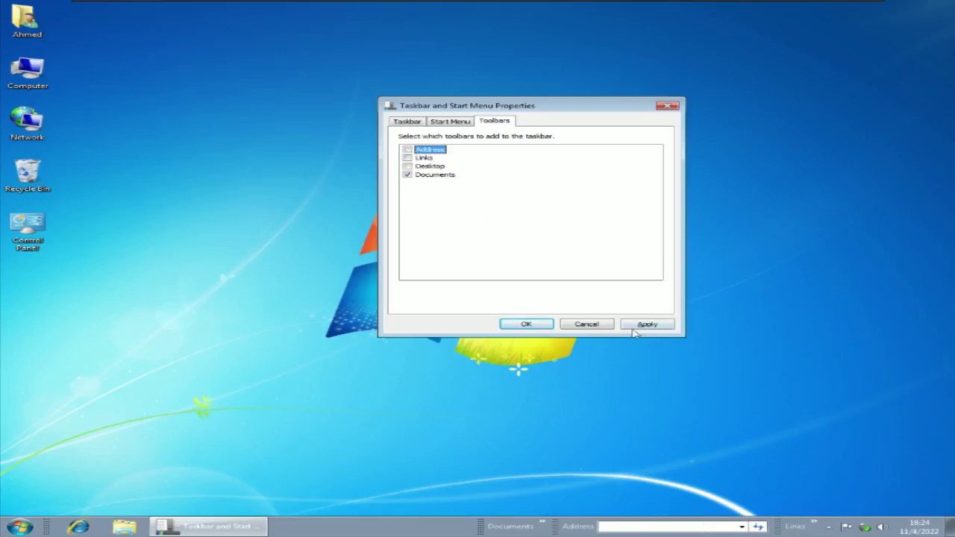
pyautogui.click(431, 167)
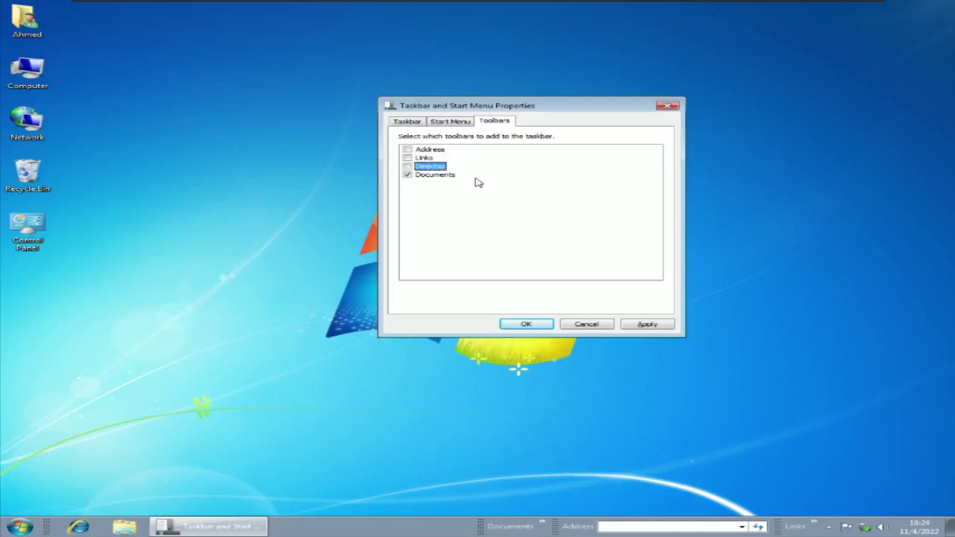
pyautogui.click(646, 325)
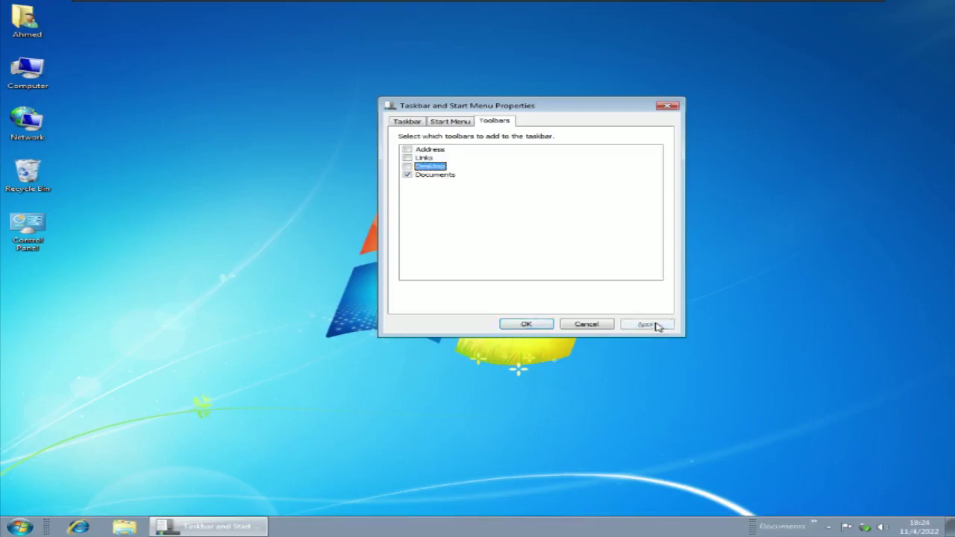
pyautogui.click(666, 107)
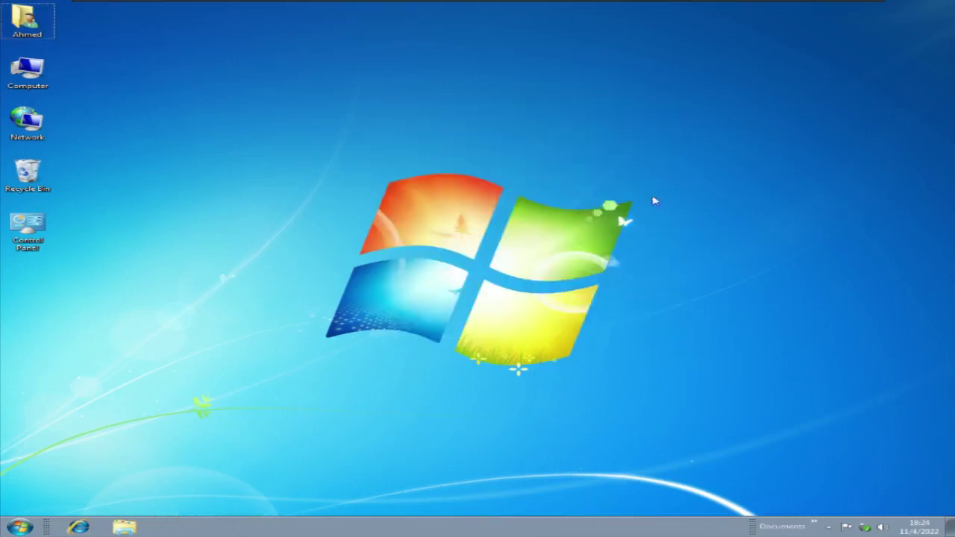
# Step: Examine the toolbars offered for the taskbar and compare the taskbar's shortcut options with the desktop's sorting options
pyautogui.rightClick(546, 527)
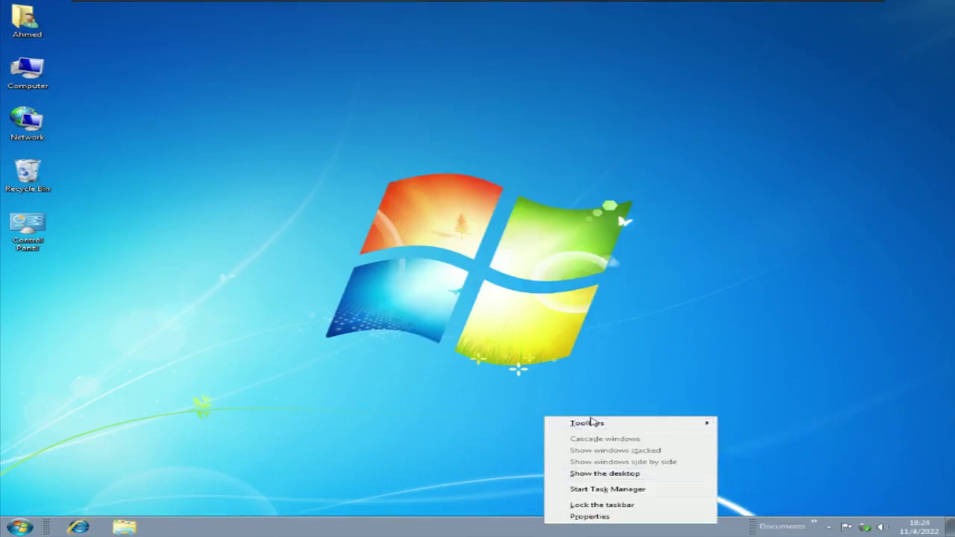
pyautogui.moveTo(590, 422)
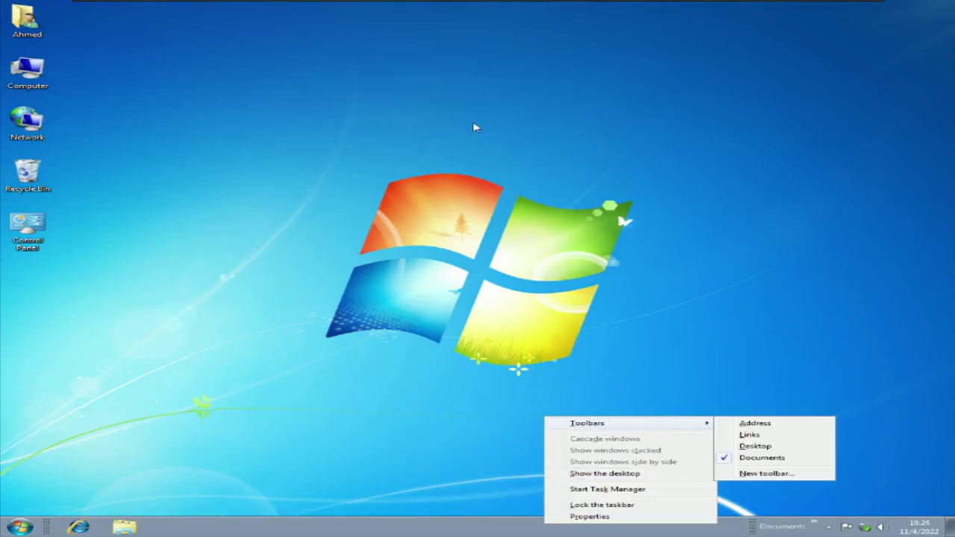
pyautogui.rightClick(448, 89)
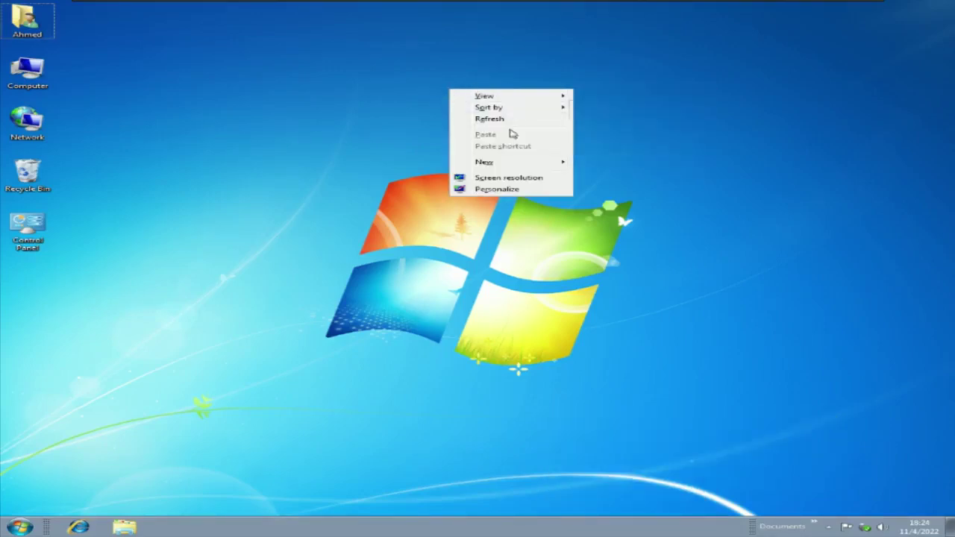
pyautogui.moveTo(502, 170)
pyautogui.moveTo(496, 112)
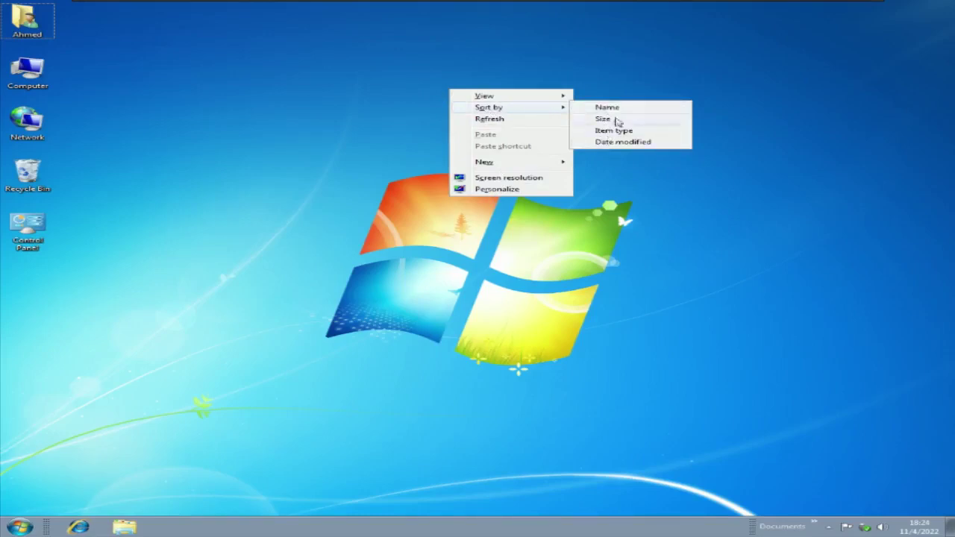
pyautogui.click(614, 266)
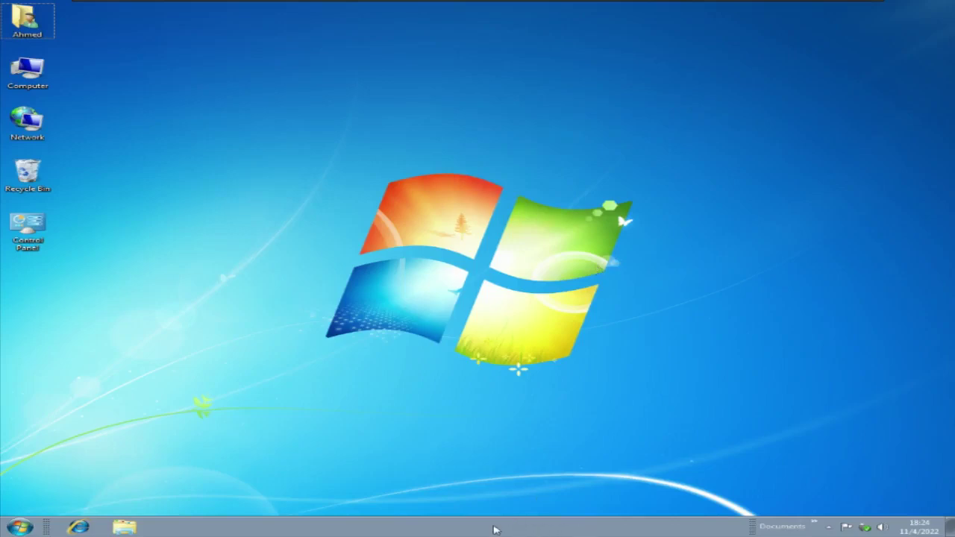
pyautogui.rightClick(537, 528)
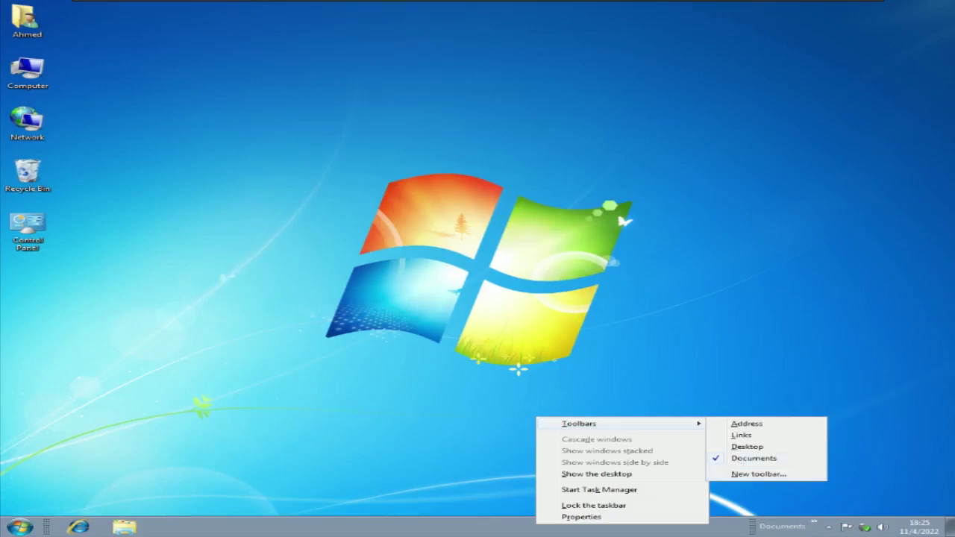
pyautogui.click(207, 144)
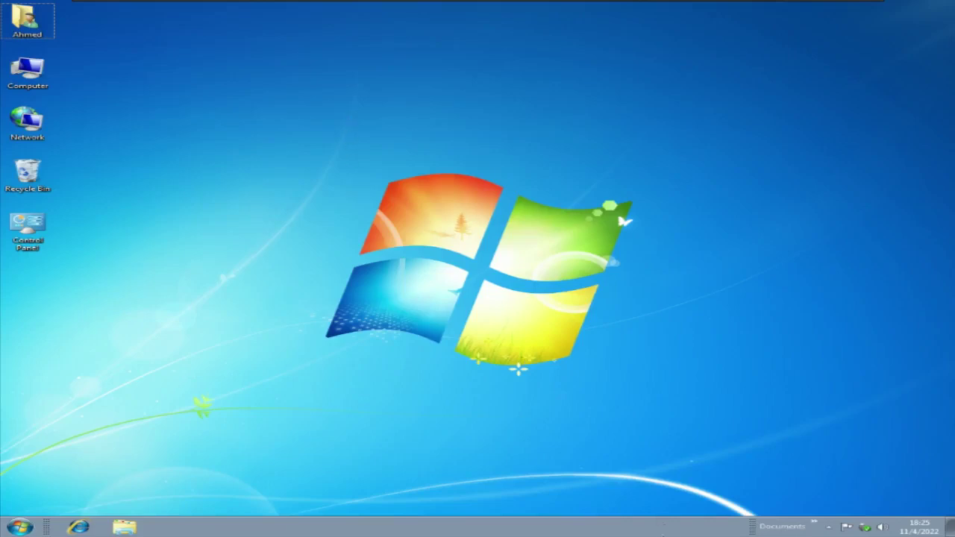
# Step: Add a new taskbar toolbar based on the Users folder on the C: local disk
pyautogui.rightClick(597, 527)
pyautogui.moveTo(640, 425)
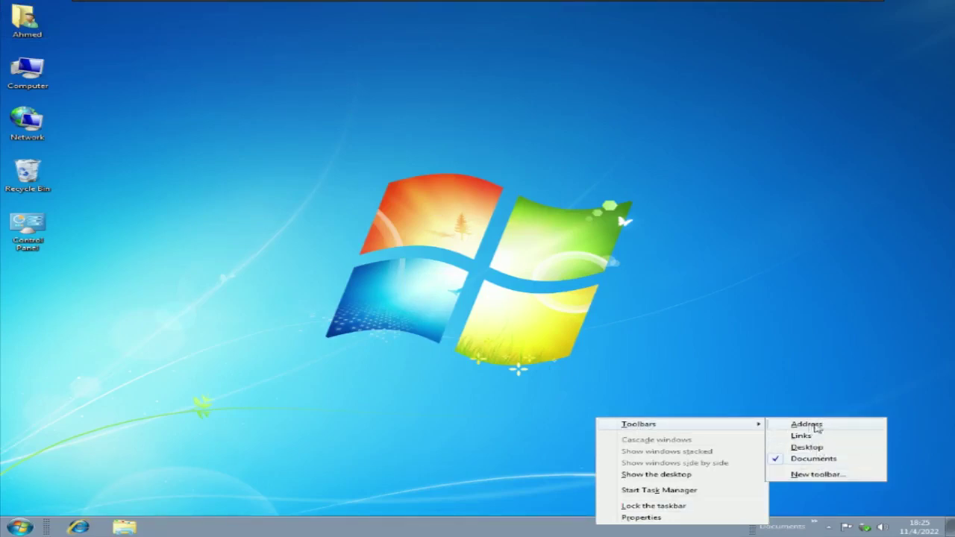
pyautogui.click(804, 476)
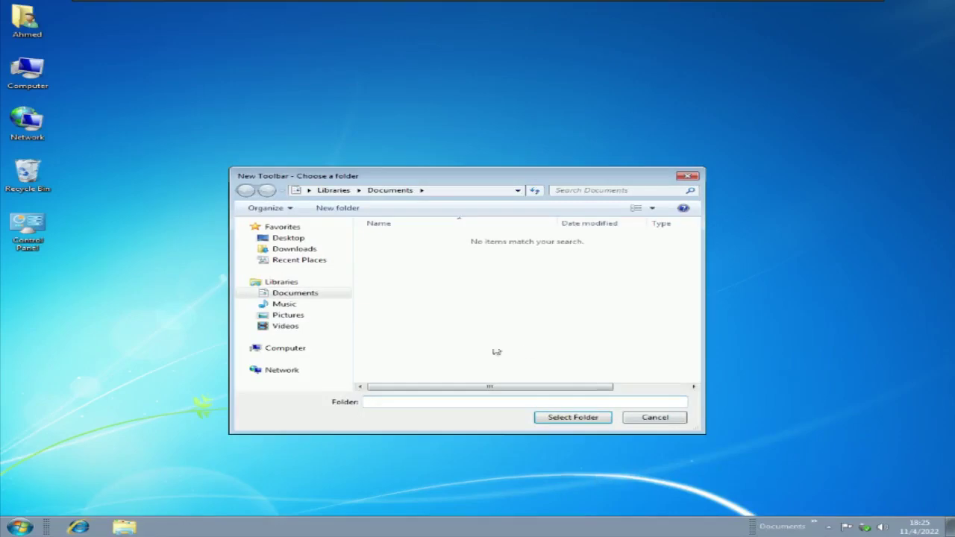
pyautogui.click(286, 349)
pyautogui.doubleClick(440, 252)
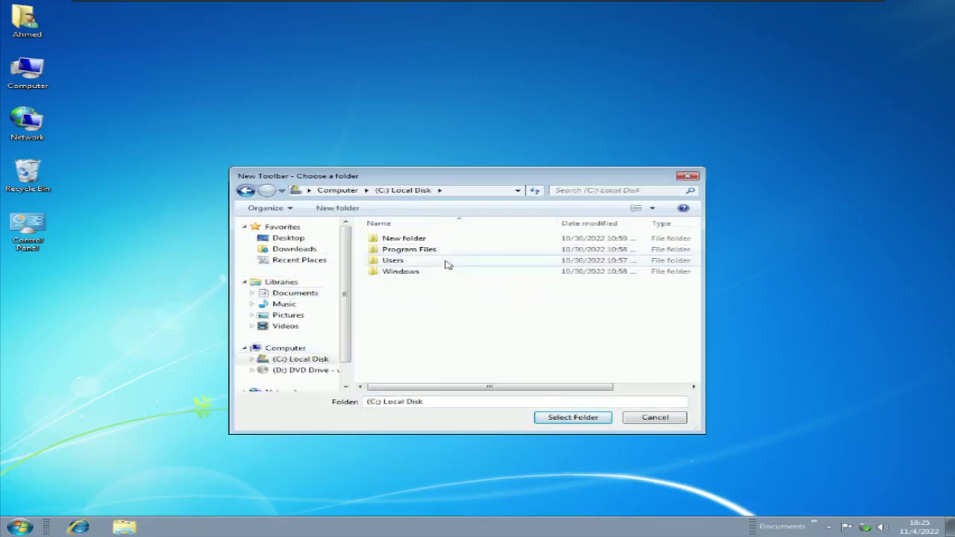
pyautogui.doubleClick(394, 260)
pyautogui.click(583, 417)
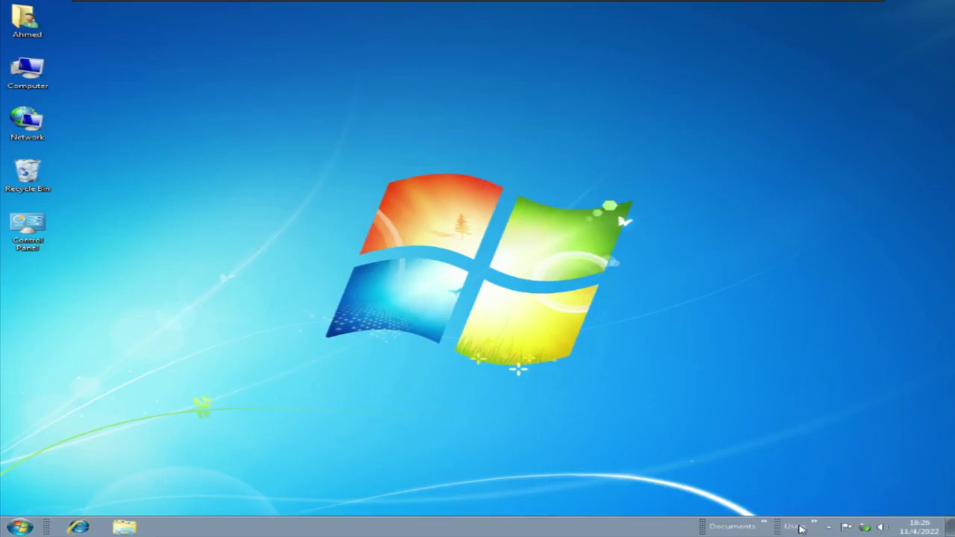
# Step: Remove the Documents and Users toolbars from the taskbar
pyautogui.rightClick(638, 528)
pyautogui.moveTo(671, 432)
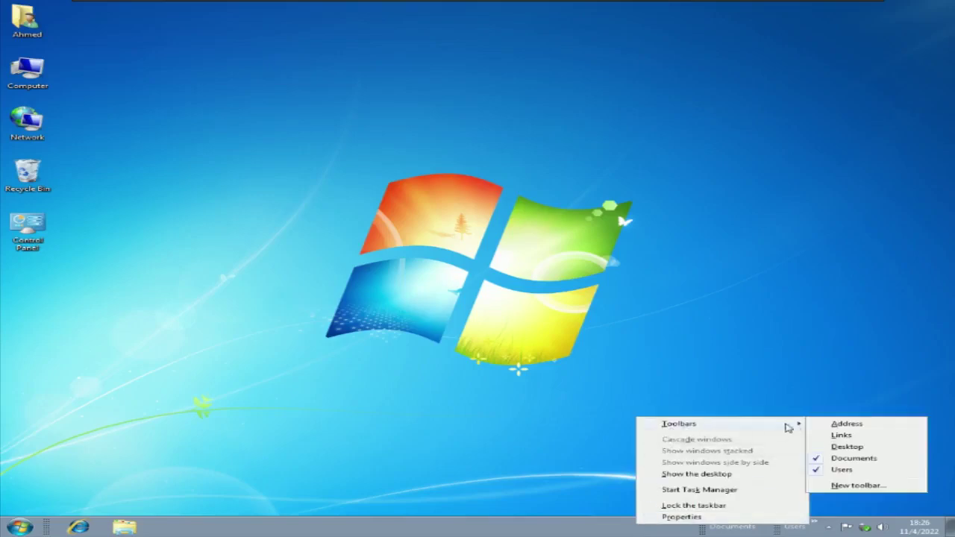
pyautogui.click(821, 462)
pyautogui.rightClick(687, 529)
pyautogui.moveTo(731, 435)
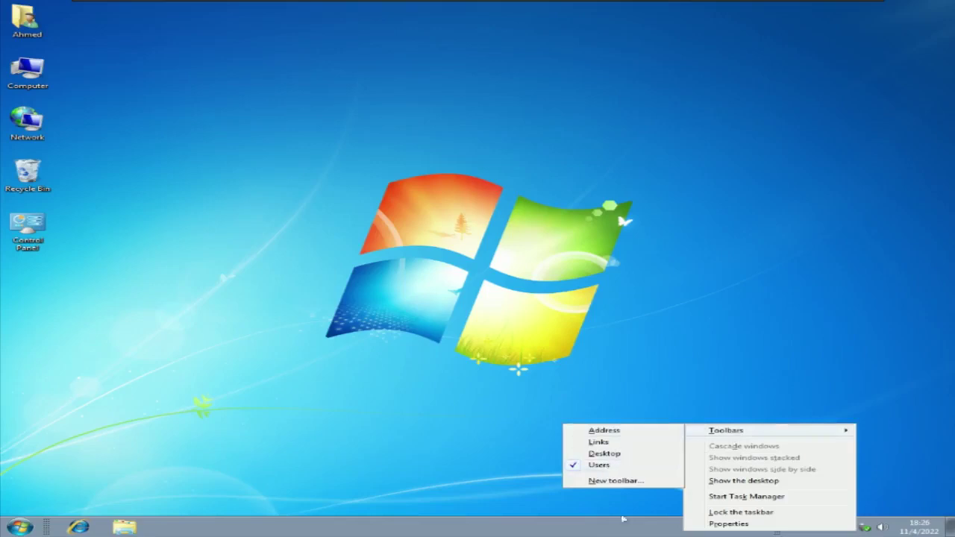
pyautogui.rightClick(502, 526)
pyautogui.moveTo(567, 426)
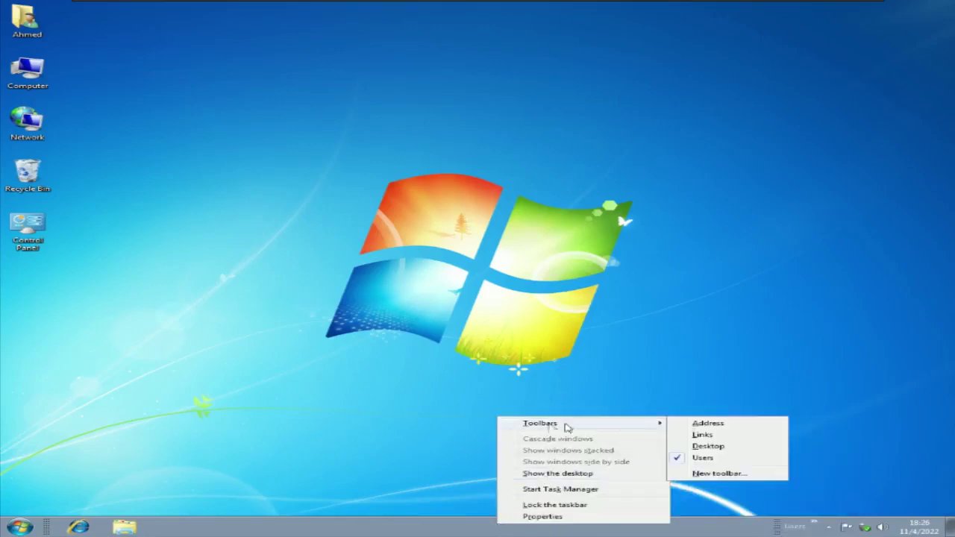
pyautogui.click(699, 459)
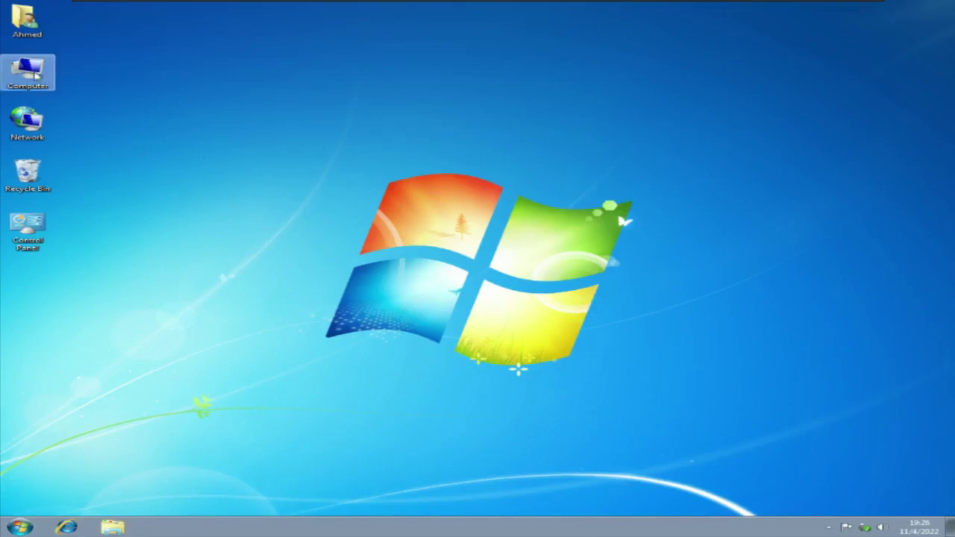
# Step: Open the Computer, Network and user's personal folder windows from the desktop and have all three displayed at once
pyautogui.doubleClick(52, 85)
pyautogui.click(249, 10)
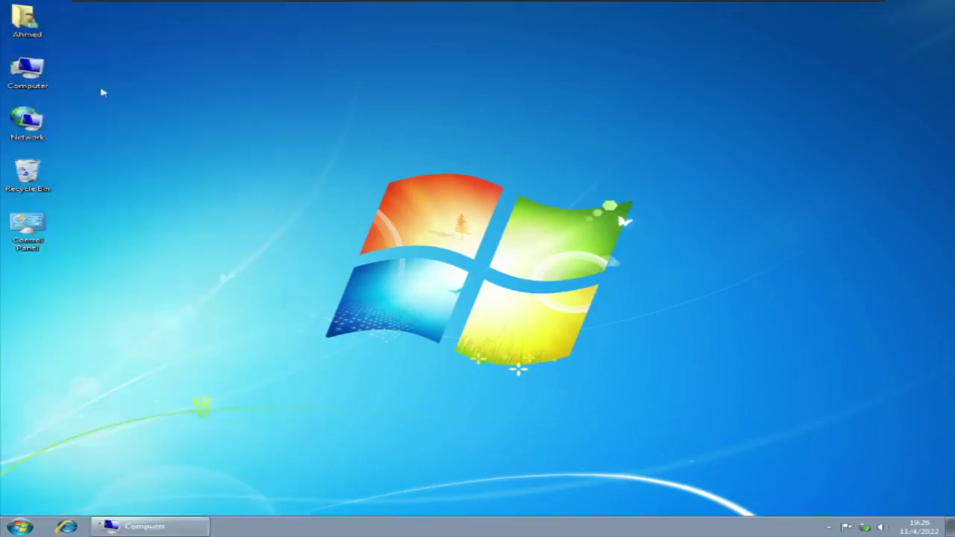
pyautogui.doubleClick(30, 121)
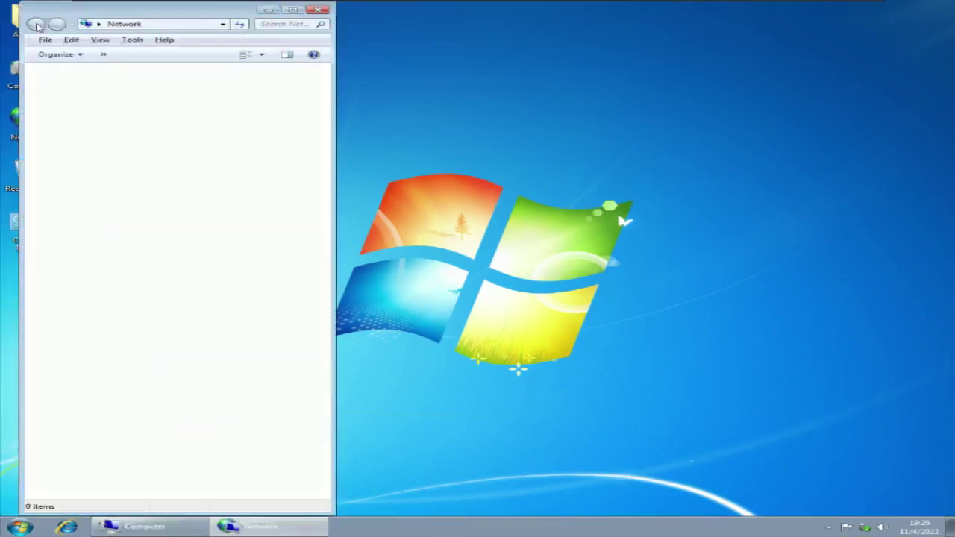
pyautogui.click(262, 10)
pyautogui.doubleClick(23, 19)
pyautogui.click(142, 526)
pyautogui.click(258, 525)
pyautogui.click(388, 526)
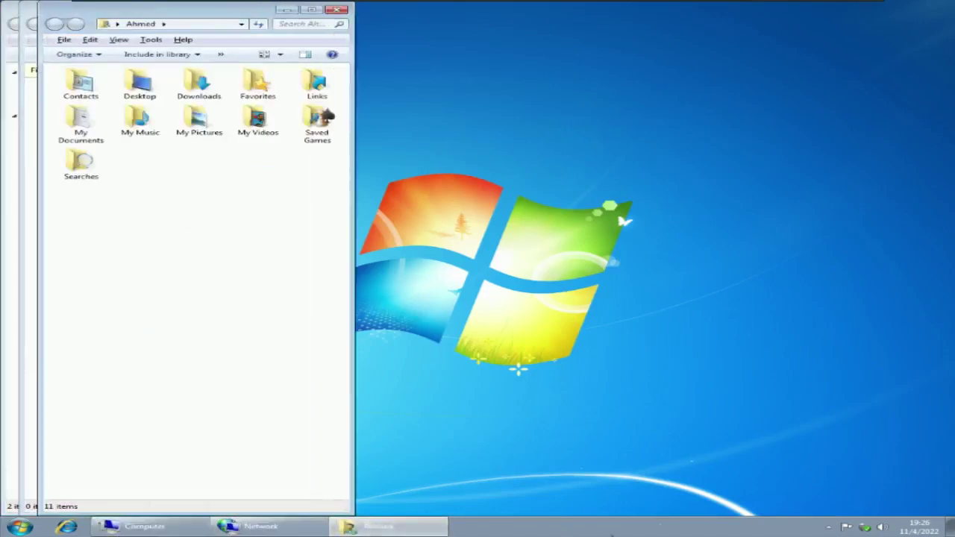
# Step: Spread the open windows apart, moving Network away from Computer and shifting the user's personal folder window between them
pyautogui.rightClick(670, 527)
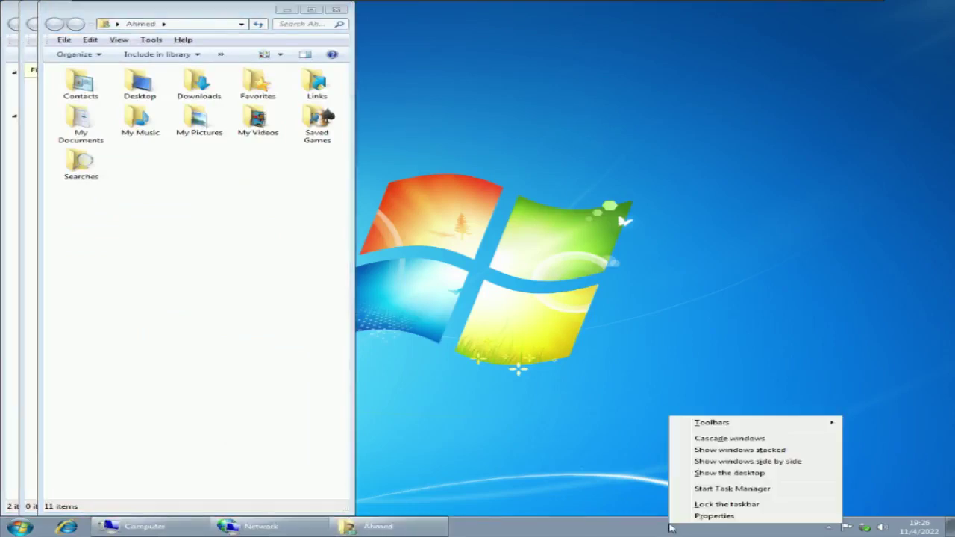
pyautogui.click(751, 439)
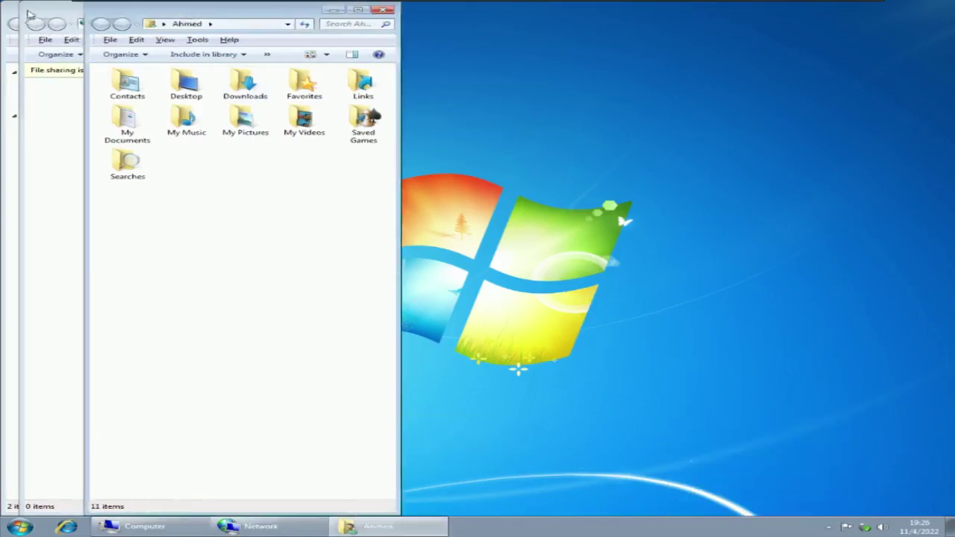
pyautogui.rightClick(28, 13)
pyautogui.press('Escape')
pyautogui.moveTo(198, 8); pyautogui.dragTo(606, 14)
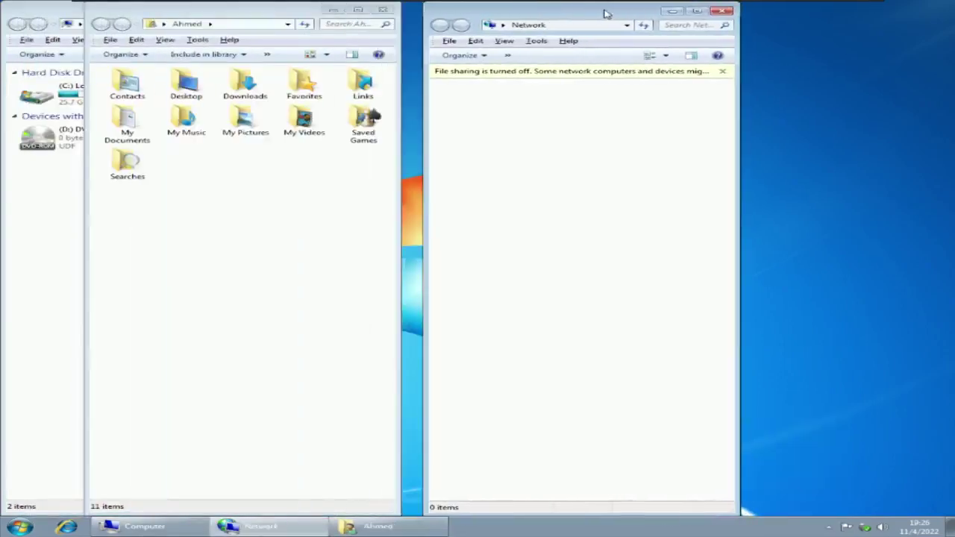
pyautogui.moveTo(221, 8); pyautogui.dragTo(282, 9)
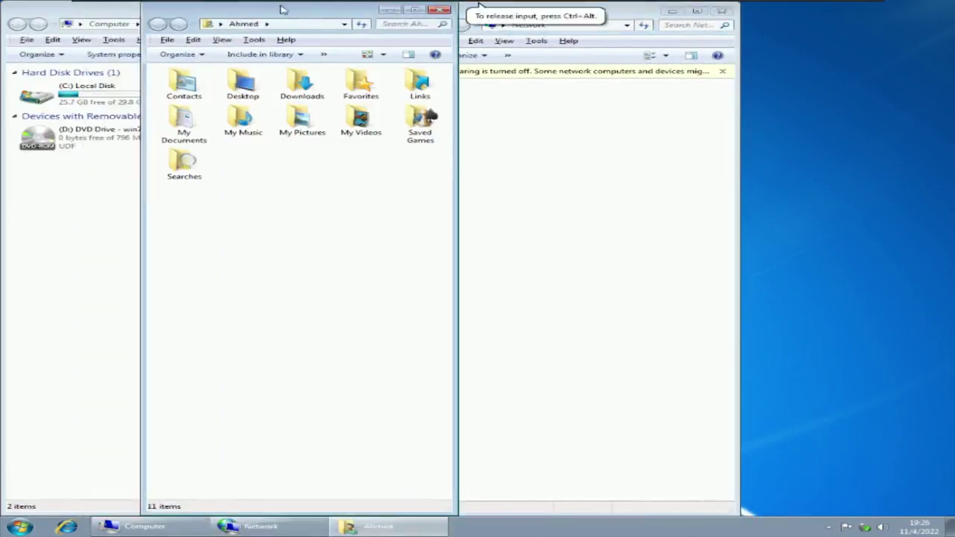
# Step: Cascade all open windows, and rearrange them as stacked
pyautogui.rightClick(682, 528)
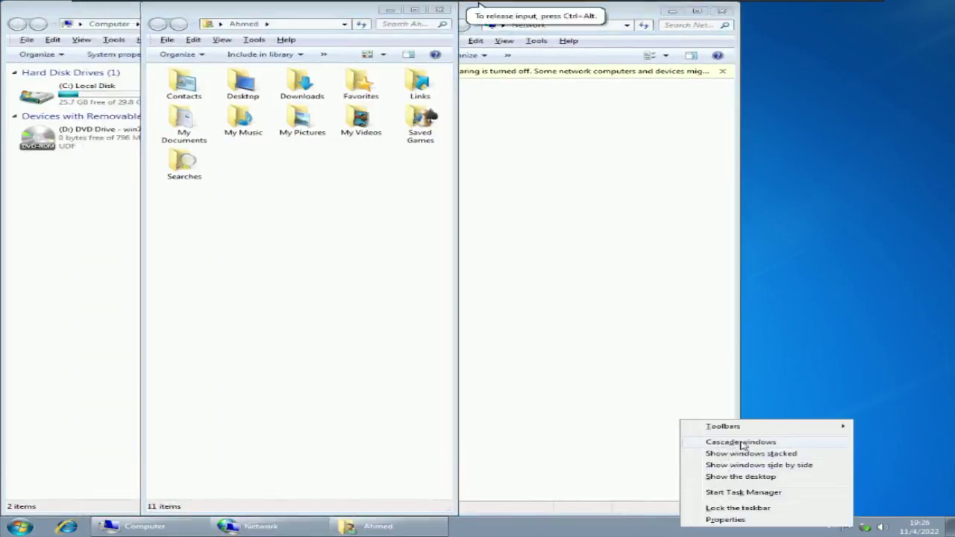
pyautogui.rightClick(655, 525)
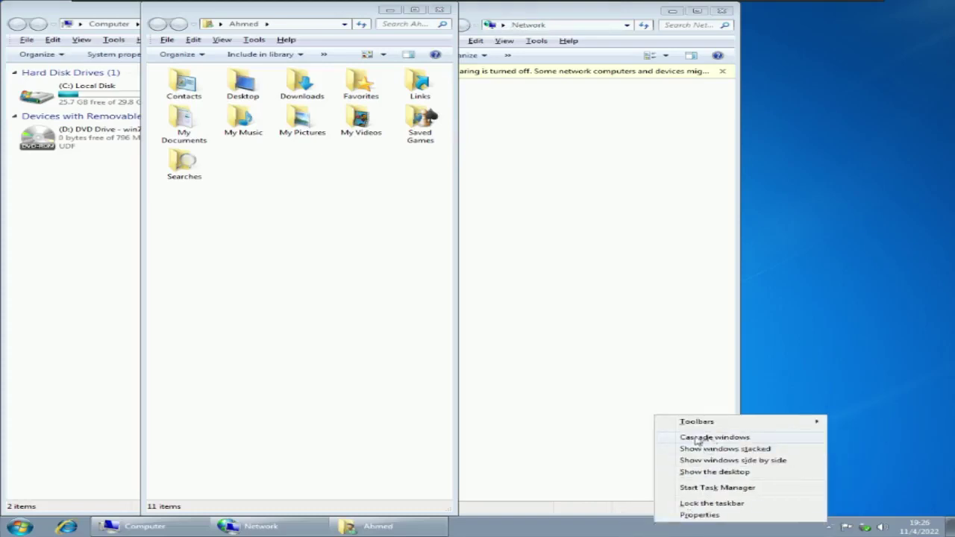
pyautogui.click(709, 439)
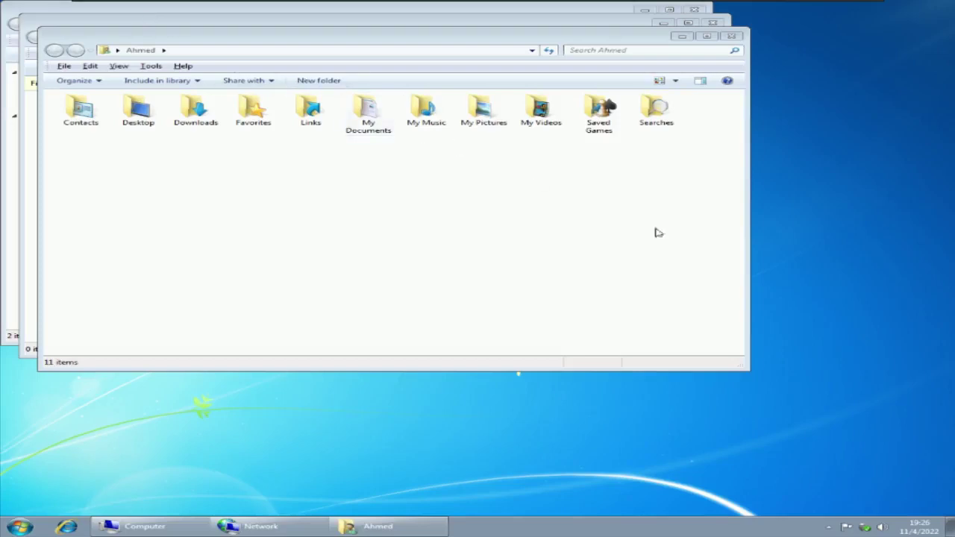
pyautogui.rightClick(701, 526)
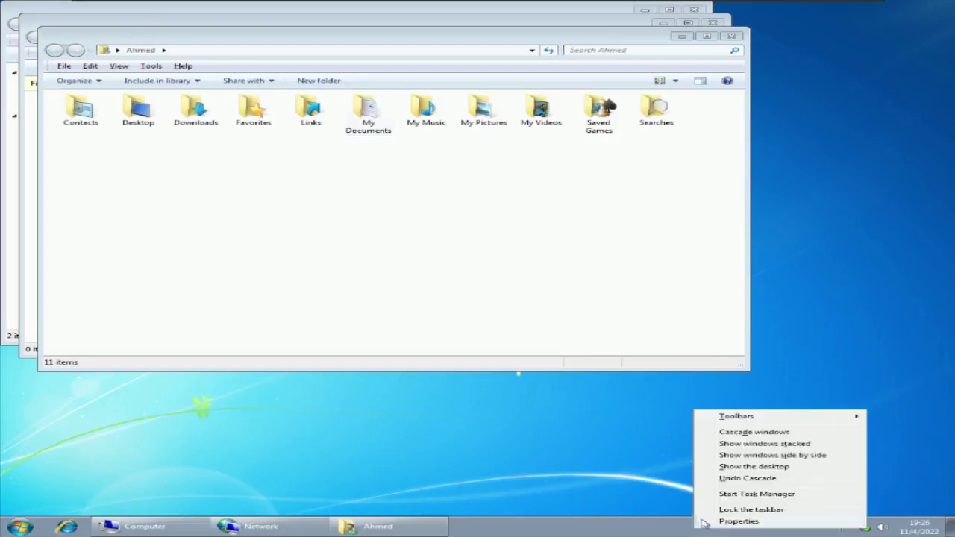
pyautogui.click(764, 443)
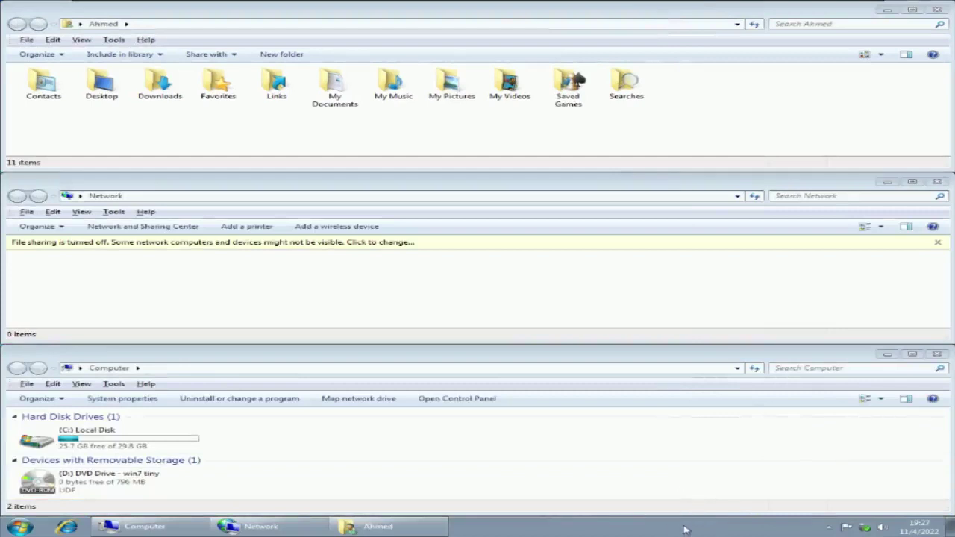
# Step: Arrange the three open windows side by side and review the taskbar's remaining window options
pyautogui.rightClick(684, 527)
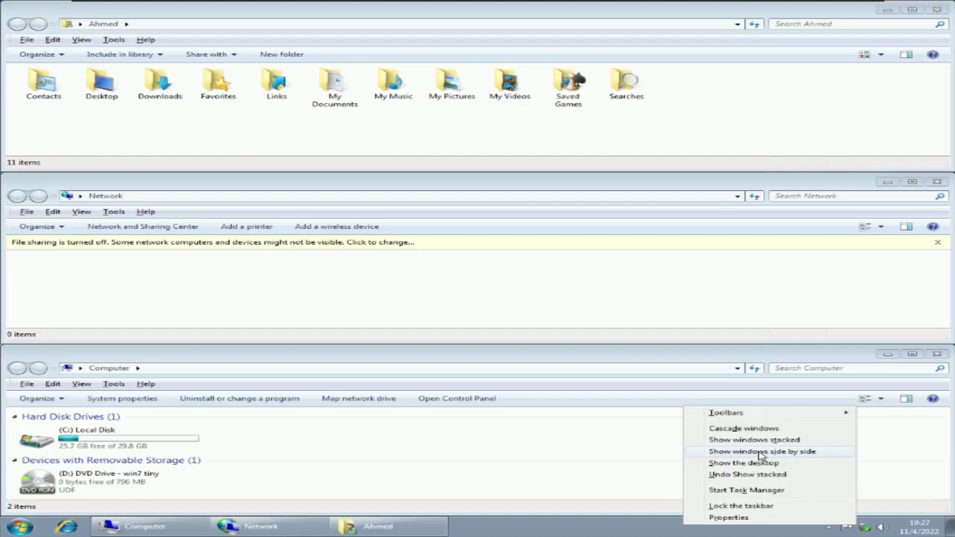
pyautogui.click(761, 453)
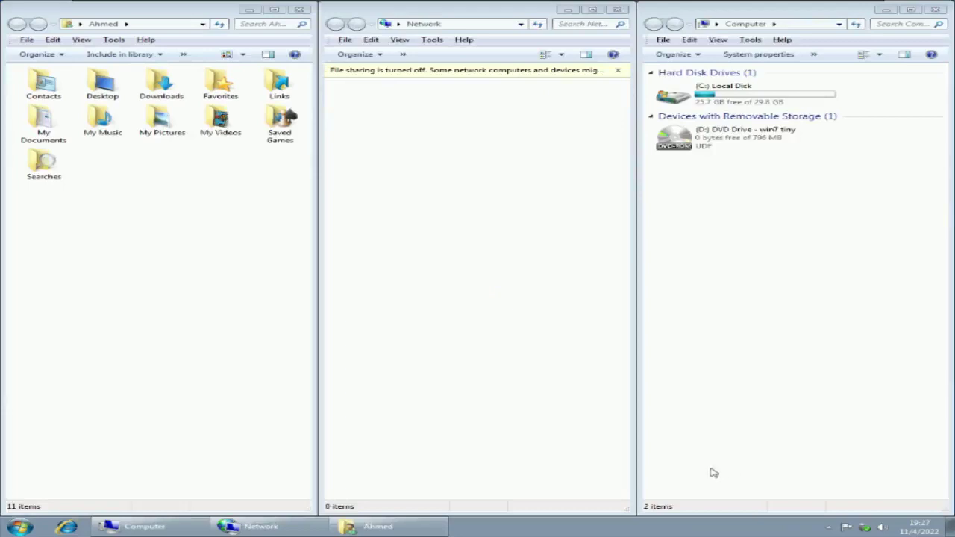
pyautogui.rightClick(642, 531)
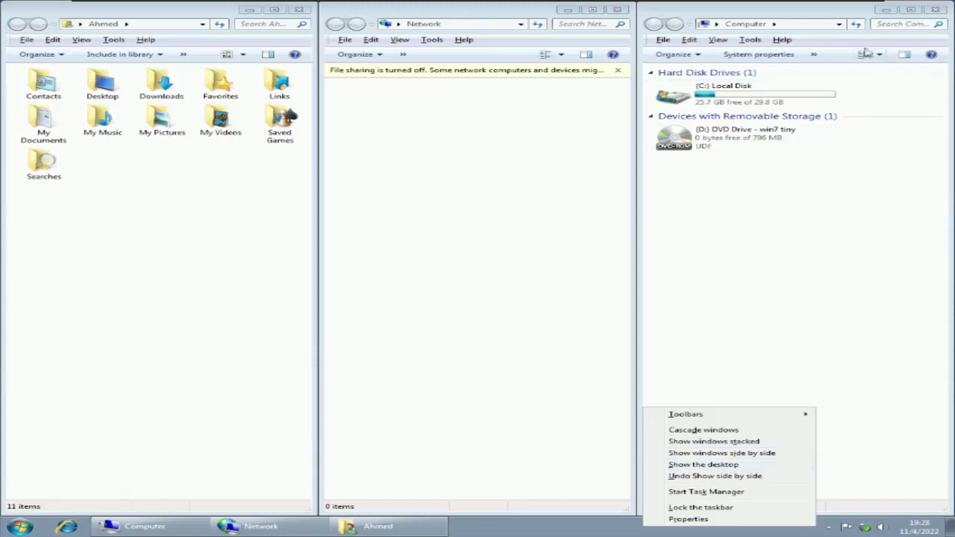
pyautogui.click(821, 16)
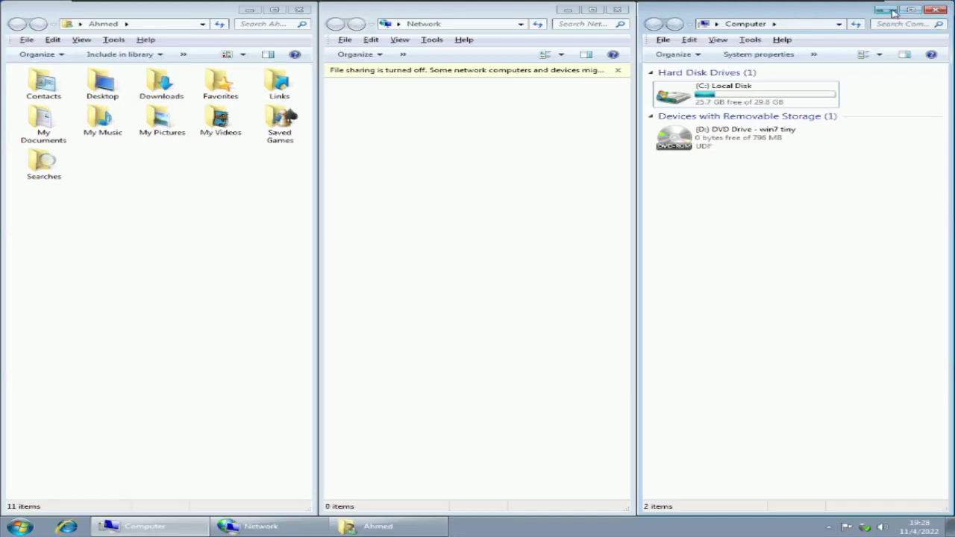
# Step: Maximize and restore the Computer window, and show the desktop through the taskbar's window options
pyautogui.click(912, 10)
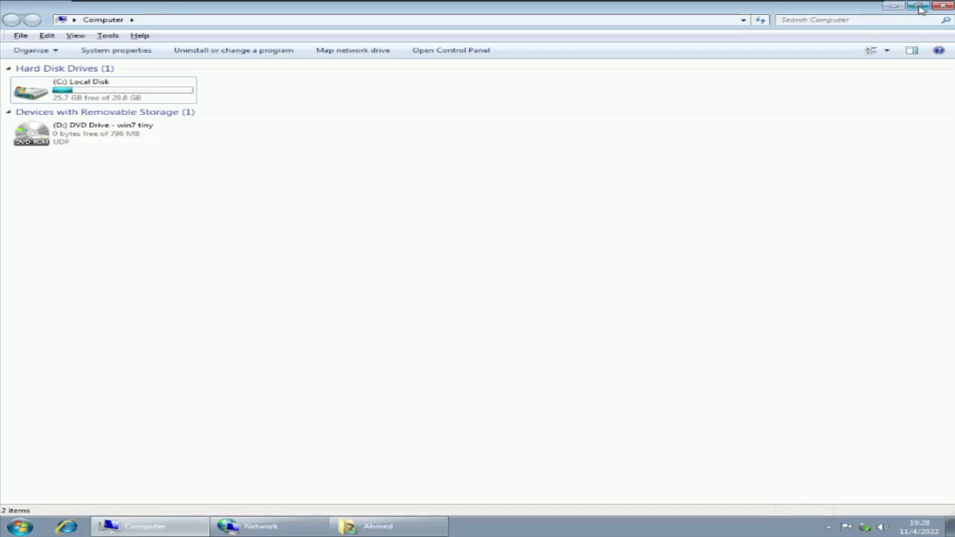
pyautogui.click(922, 8)
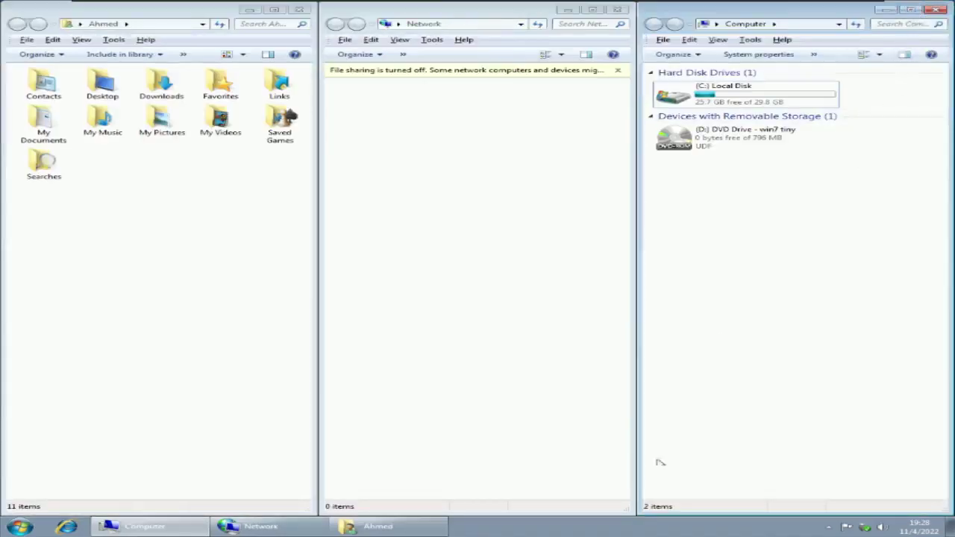
pyautogui.rightClick(649, 526)
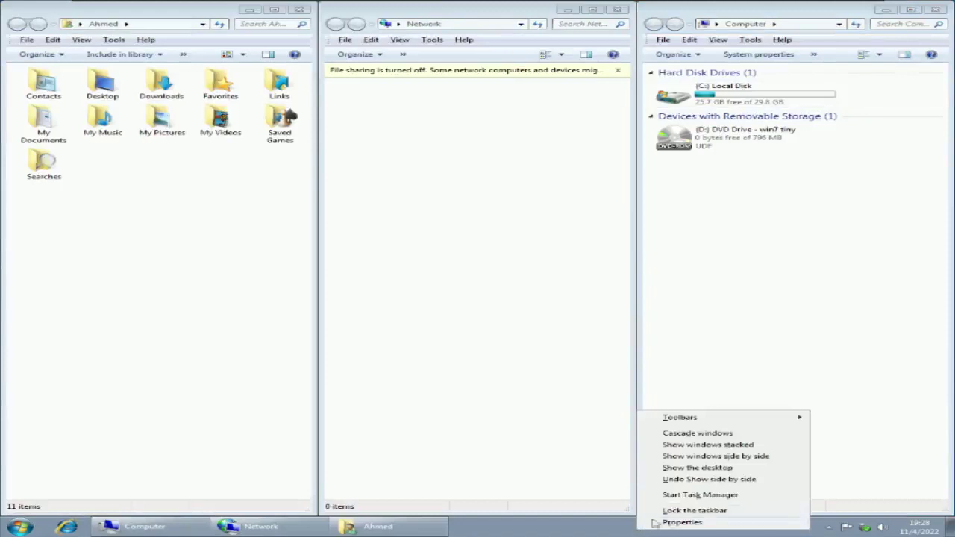
pyautogui.click(701, 470)
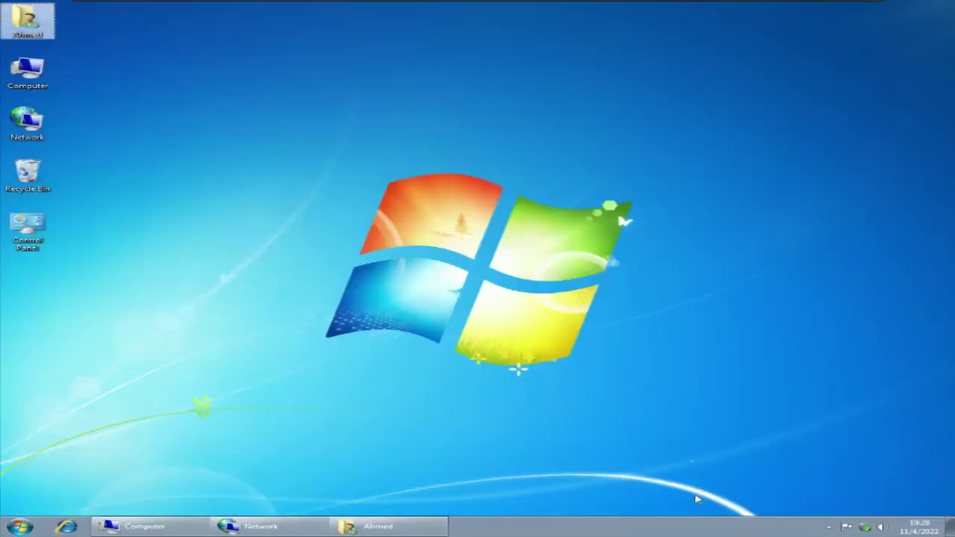
# Step: Compare the taskbar's window options before and after restoring and minimizing the user's personal folder window
pyautogui.rightClick(633, 527)
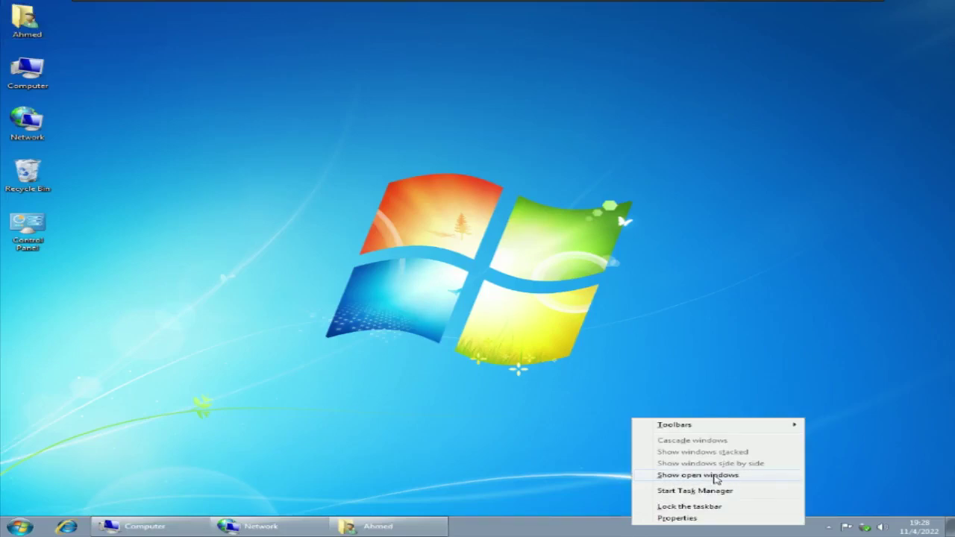
pyautogui.click(395, 528)
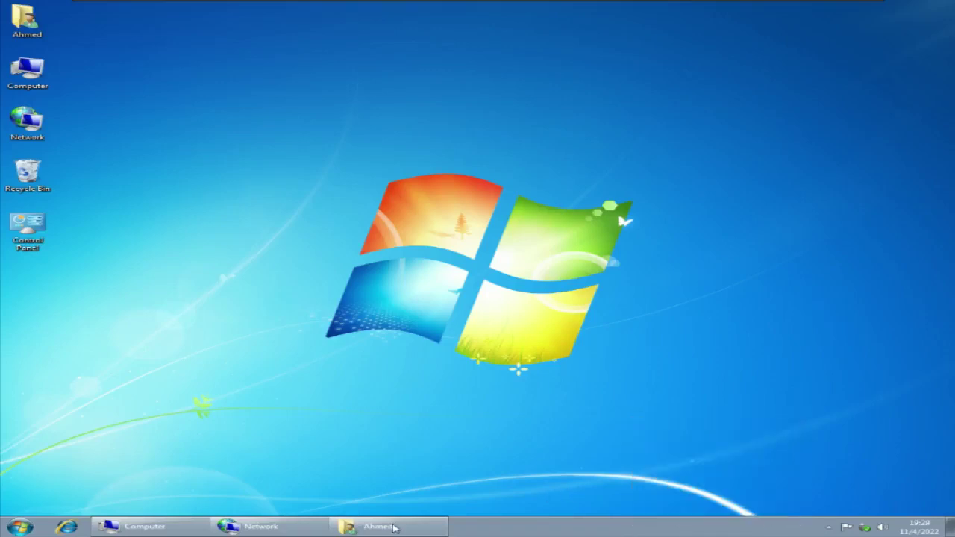
pyautogui.click(394, 528)
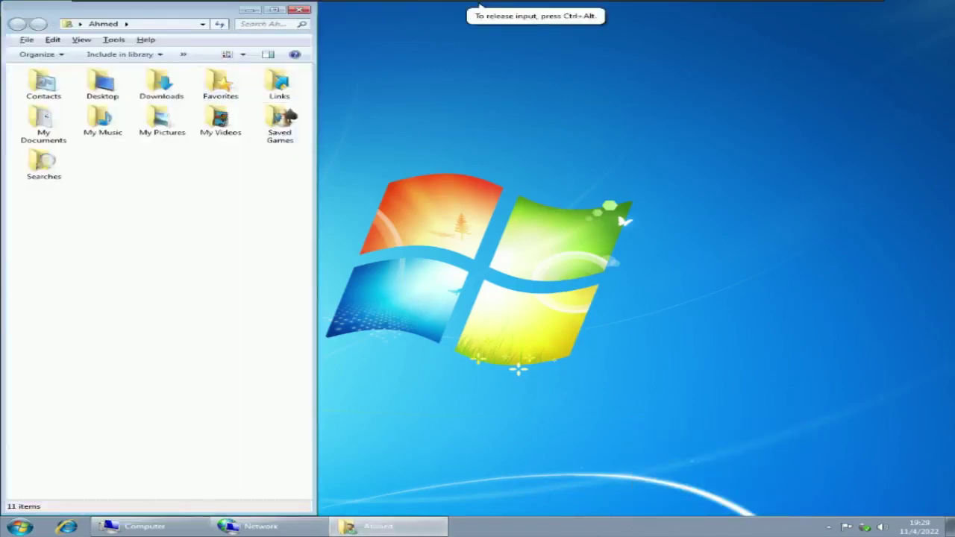
pyautogui.click(250, 9)
pyautogui.rightClick(608, 529)
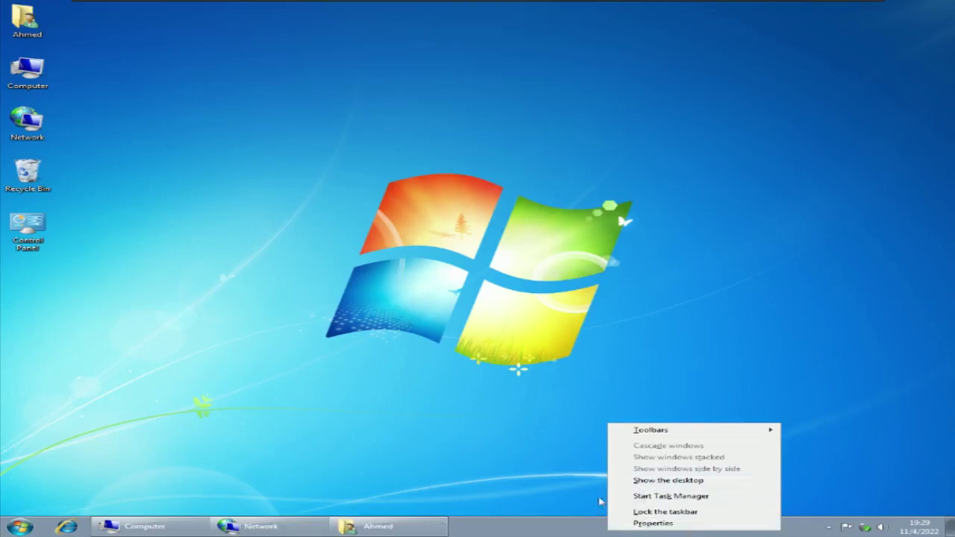
# Step: Restore the user's personal folder window, toggle between showing the desktop and the open windows through the taskbar, and minimize the folder
pyautogui.click(420, 527)
pyautogui.click(420, 527)
pyautogui.rightClick(510, 528)
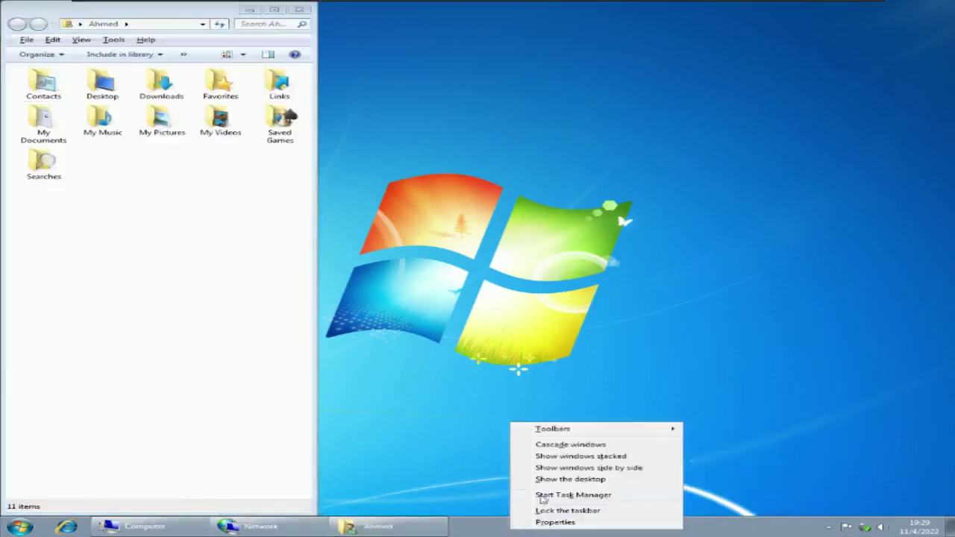
pyautogui.click(556, 479)
pyautogui.rightClick(552, 526)
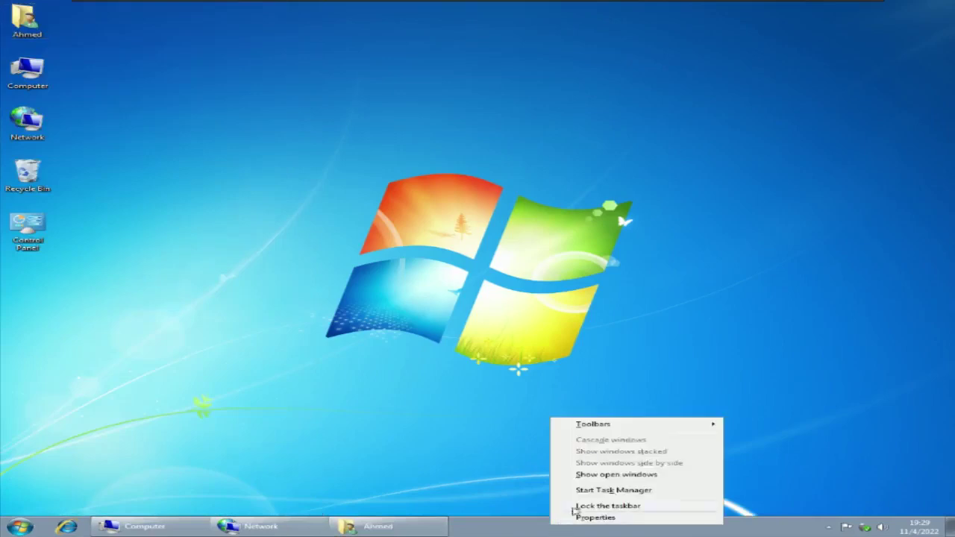
pyautogui.click(612, 477)
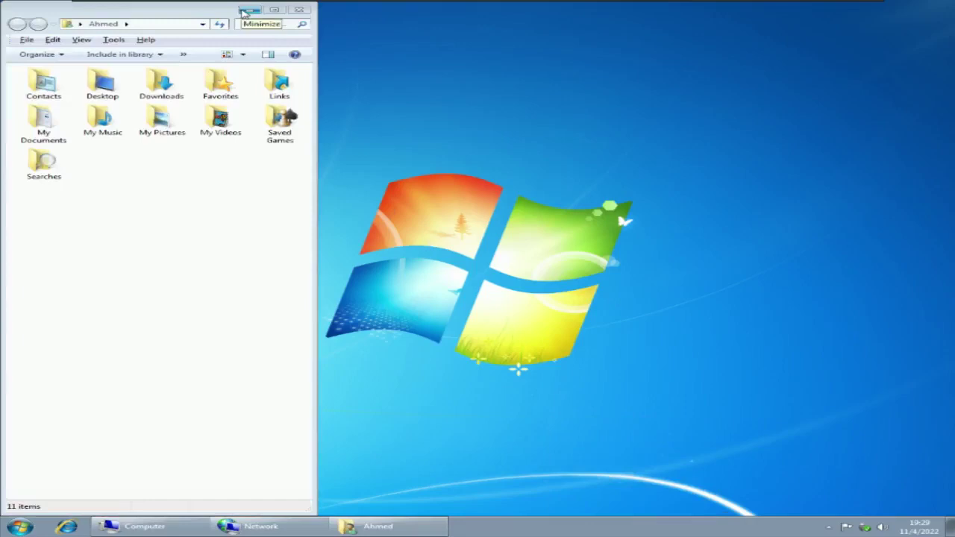
pyautogui.click(249, 11)
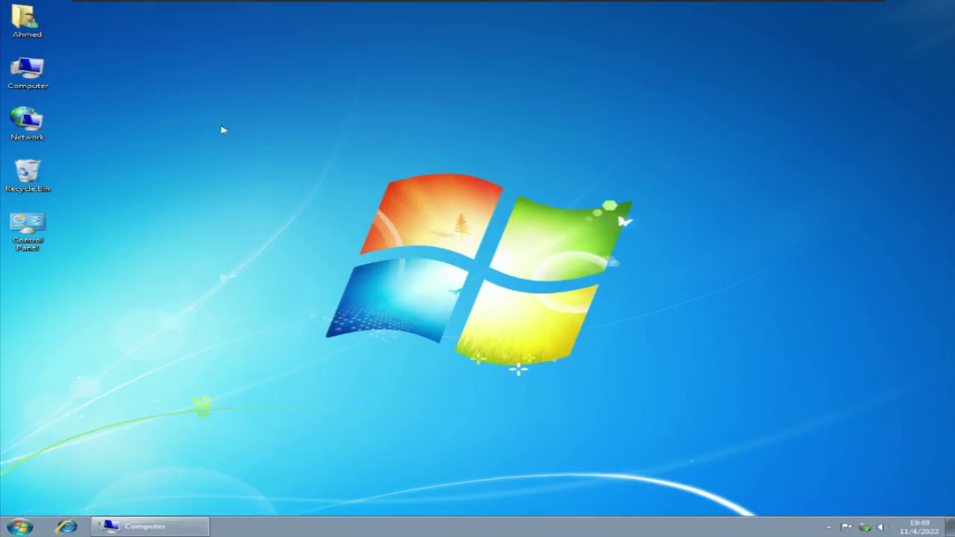
# Step: Open the Computer window from the desktop and display its drives as Medium icons
pyautogui.doubleClick(26, 84)
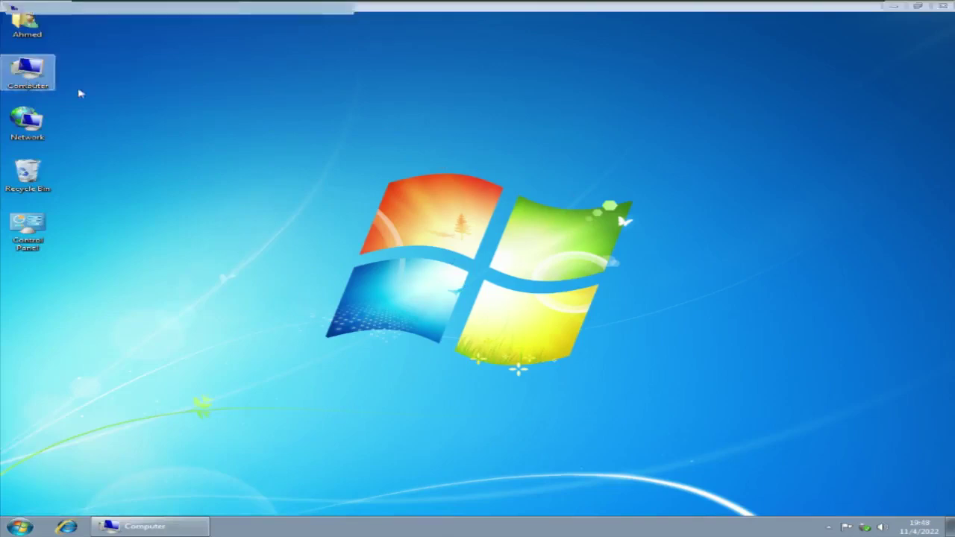
pyautogui.click(274, 10)
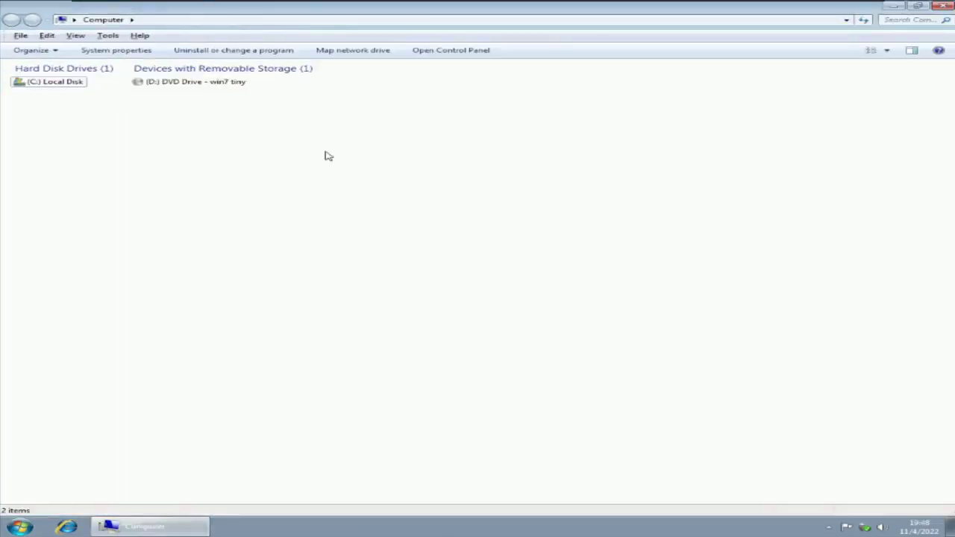
pyautogui.rightClick(448, 136)
pyautogui.moveTo(453, 137)
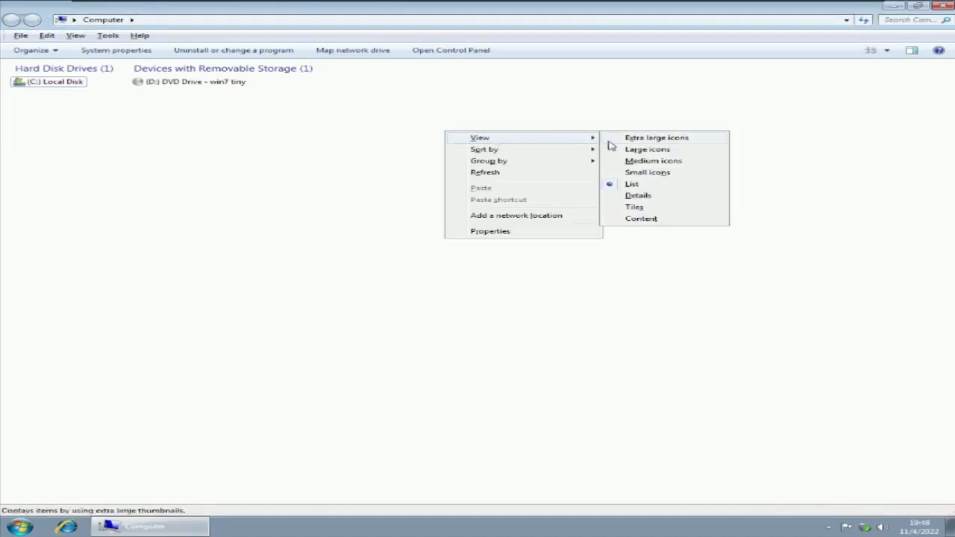
pyautogui.click(642, 161)
# Step: Display the drives in the Computer window as Extra large icons, and return them to Medium icons
pyautogui.rightClick(530, 138)
pyautogui.moveTo(541, 147)
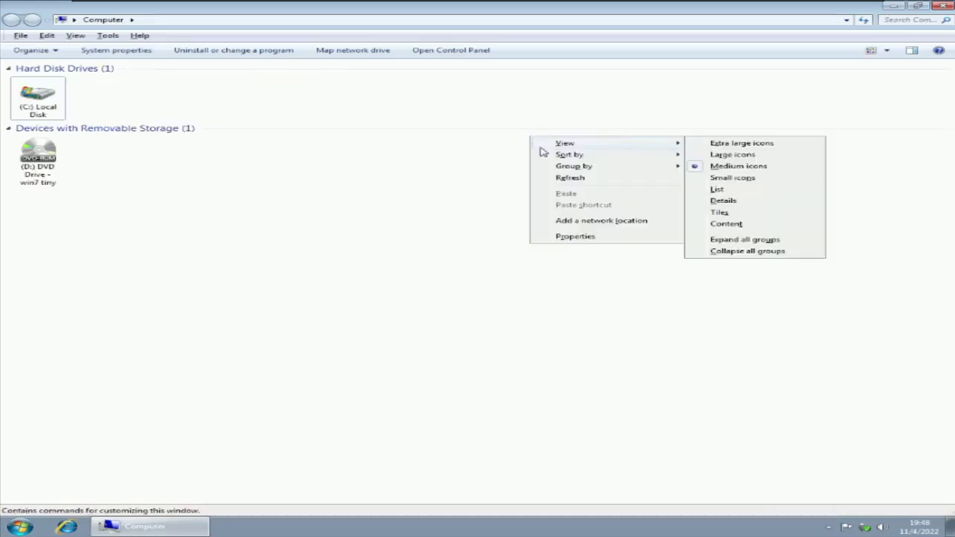
pyautogui.click(728, 145)
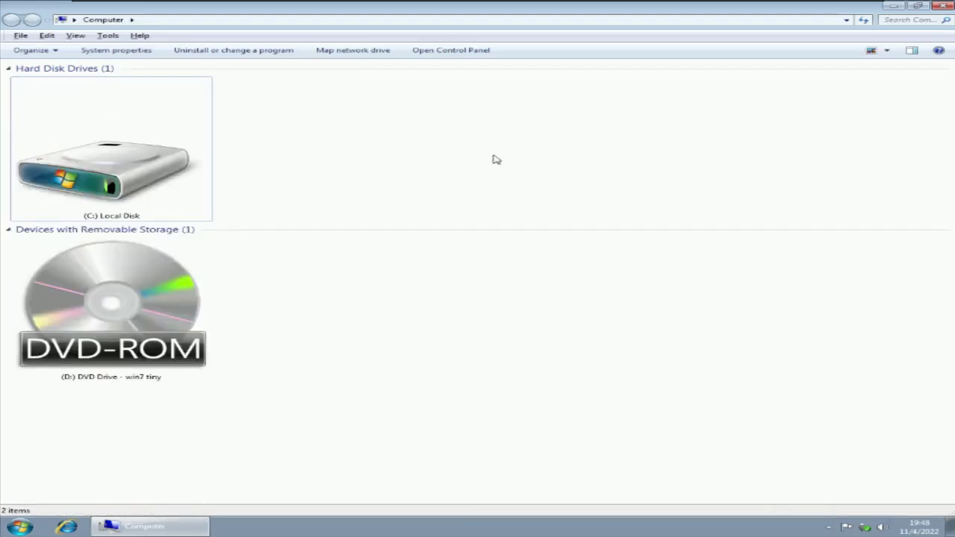
pyautogui.rightClick(520, 127)
pyautogui.moveTo(656, 130)
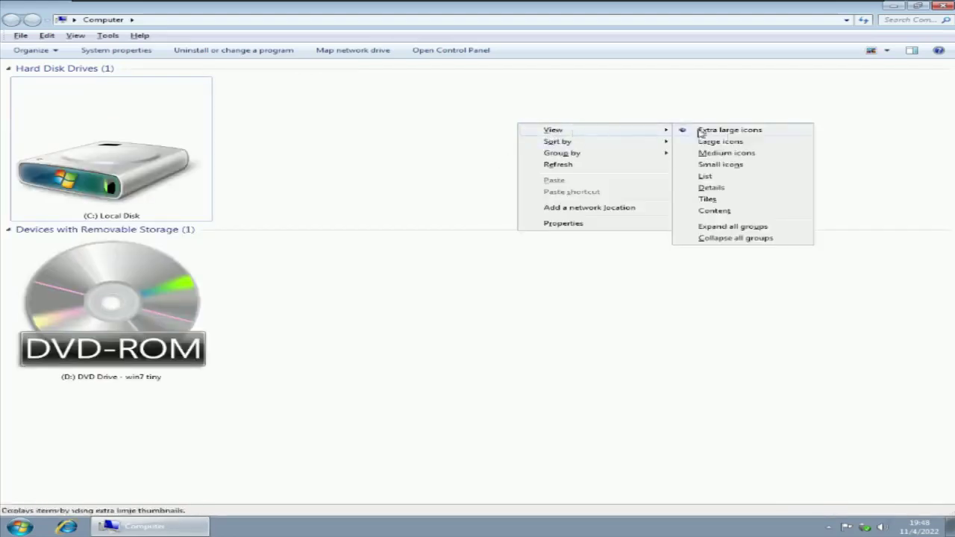
pyautogui.click(711, 154)
# Step: Switch the Computer window's contents to List view
pyautogui.rightClick(503, 126)
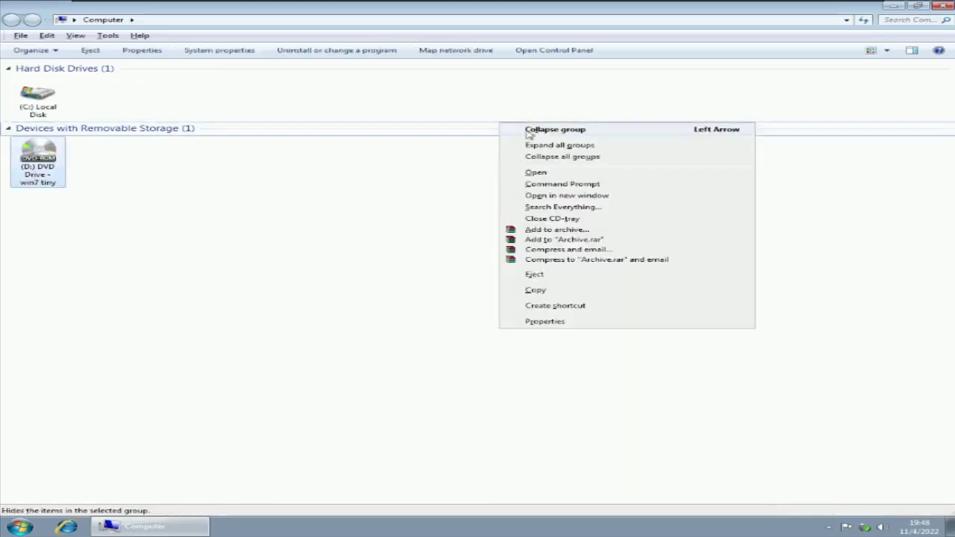
pyautogui.rightClick(445, 171)
pyautogui.moveTo(467, 179)
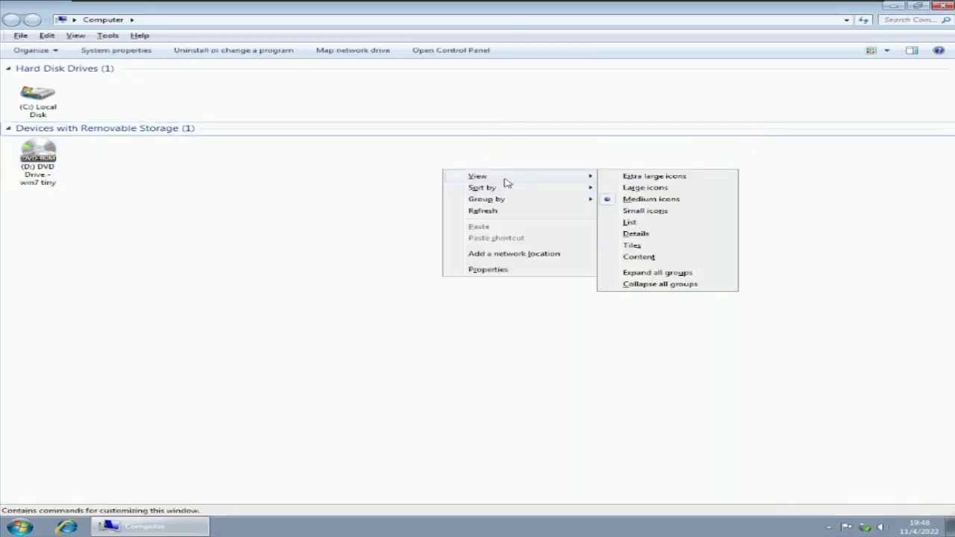
pyautogui.click(630, 225)
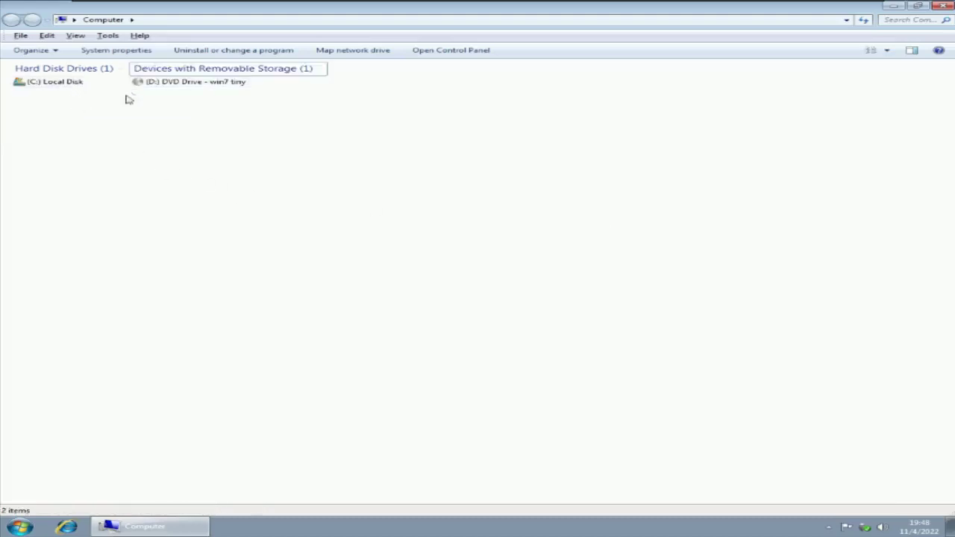
# Step: Switch the Computer window to Details view, narrow the Type column slightly and widen the Total Size column
pyautogui.rightClick(481, 142)
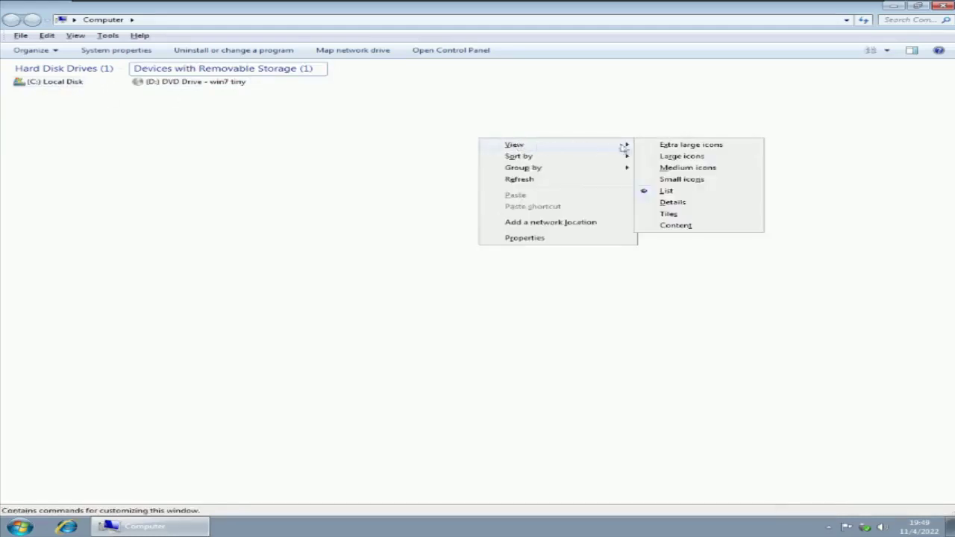
pyautogui.click(683, 208)
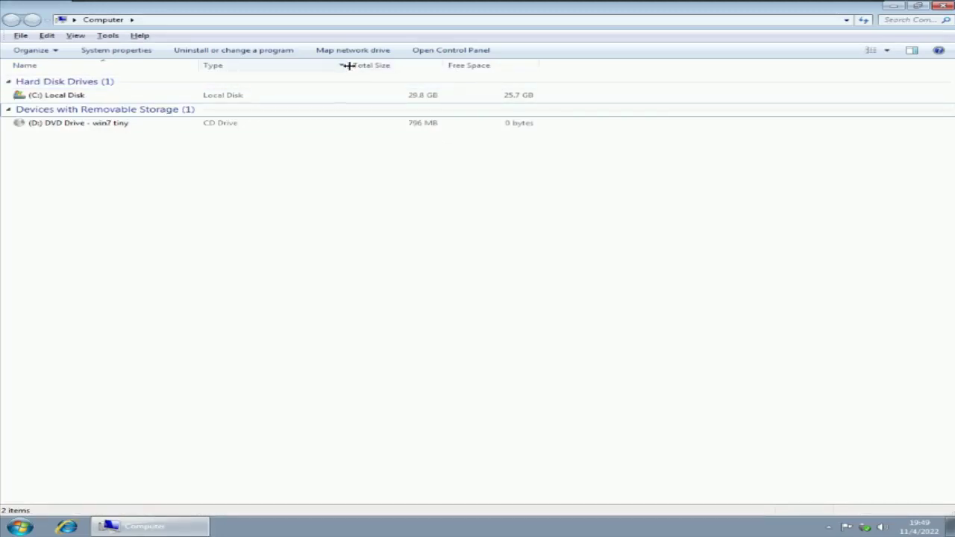
pyautogui.moveTo(346, 65)
pyautogui.mouseDown()
pyautogui.moveTo(241, 66)
pyautogui.moveTo(426, 64)
pyautogui.moveTo(296, 64)
pyautogui.moveTo(363, 67)
pyautogui.mouseUp()
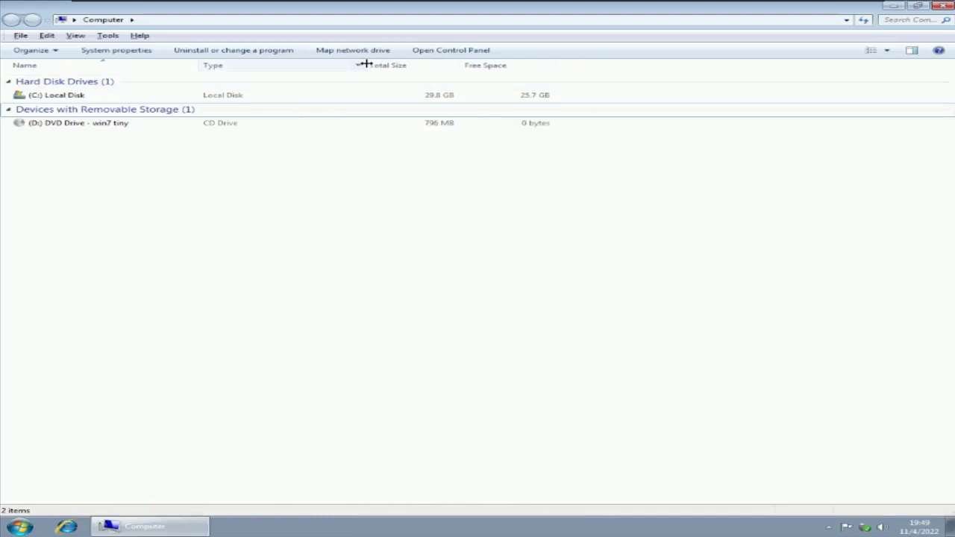
pyautogui.moveTo(367, 65); pyautogui.dragTo(335, 68)
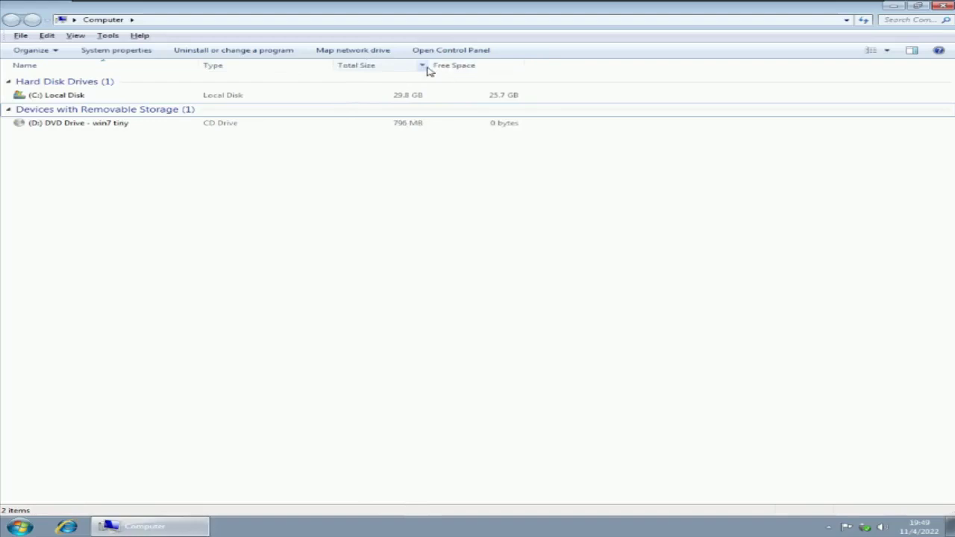
pyautogui.moveTo(426, 66); pyautogui.dragTo(539, 65)
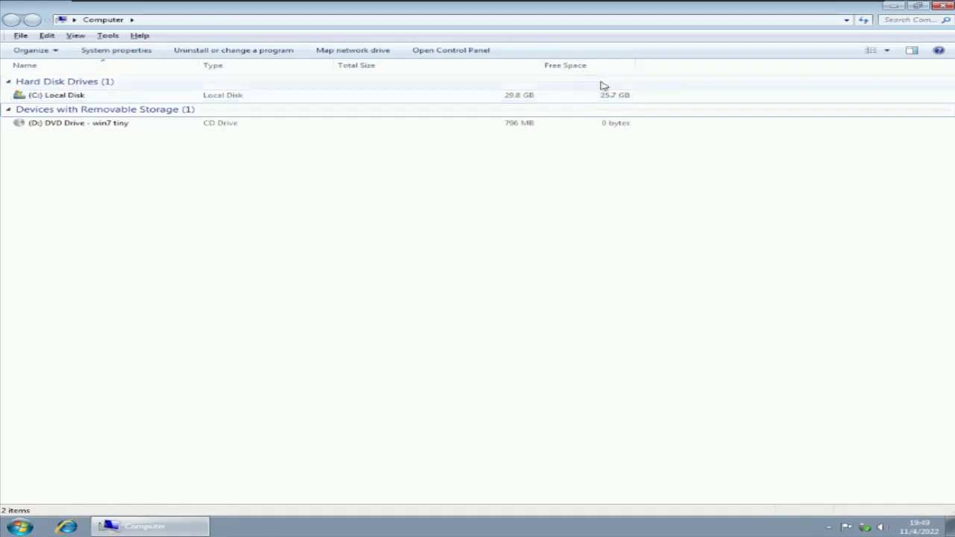
# Step: Add the File System column to the Details view, widen the Free Space column and review the other available columns
pyautogui.rightClick(423, 68)
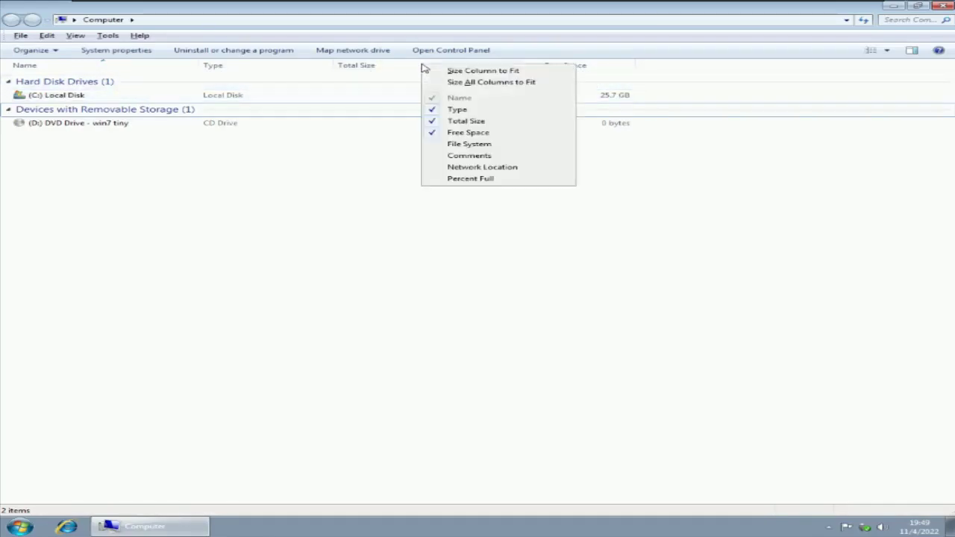
pyautogui.click(468, 145)
pyautogui.moveTo(635, 64); pyautogui.dragTo(674, 65)
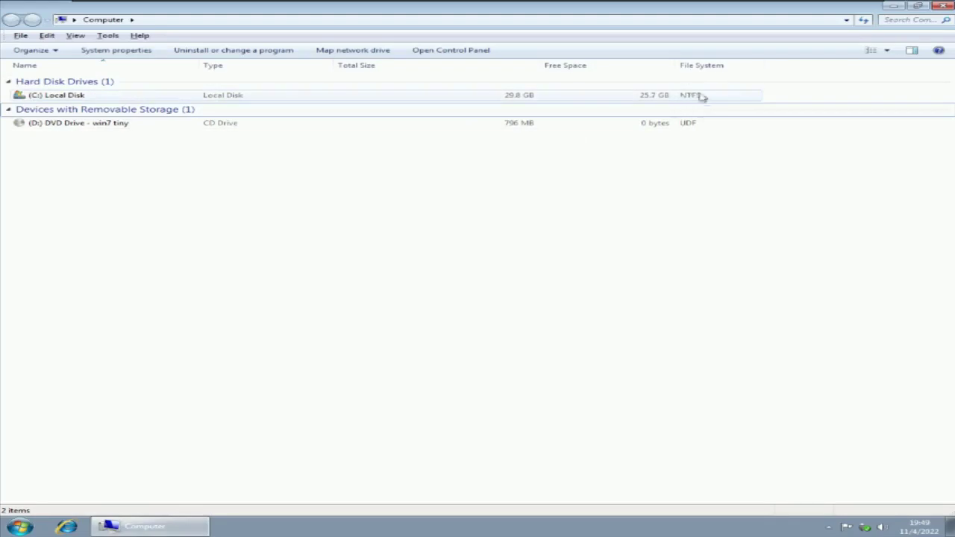
pyautogui.rightClick(498, 69)
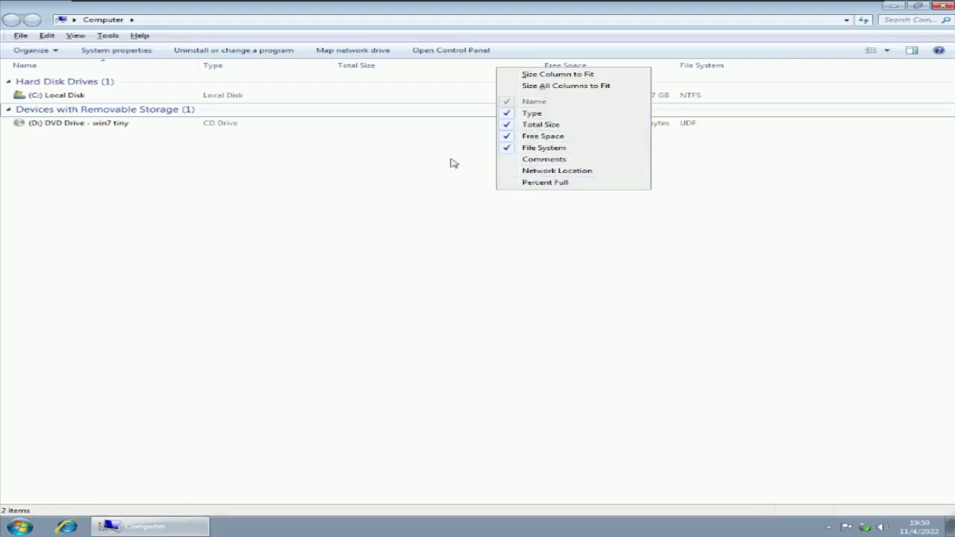
pyautogui.click(387, 159)
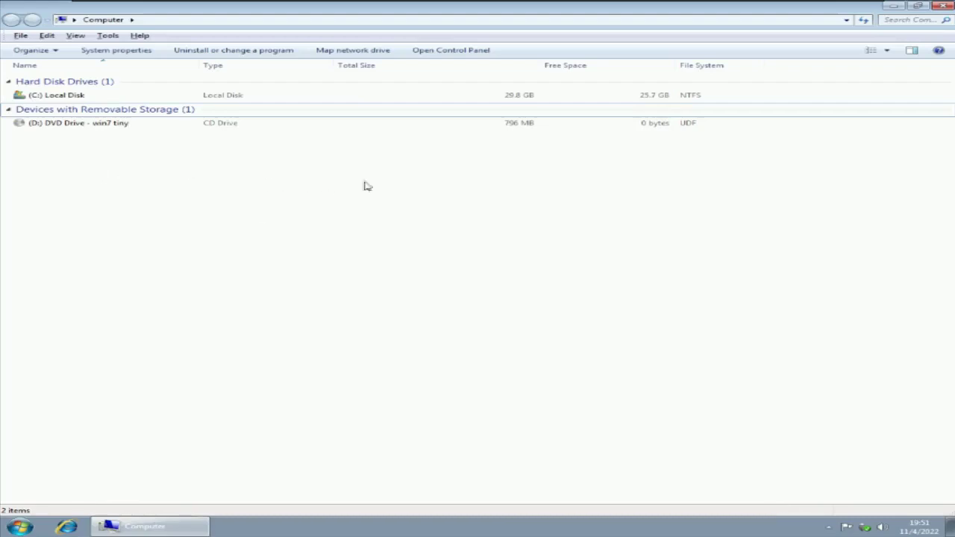
# Step: Switch the Computer window's contents to Tiles view, followed by Content view
pyautogui.rightClick(427, 159)
pyautogui.moveTo(478, 167)
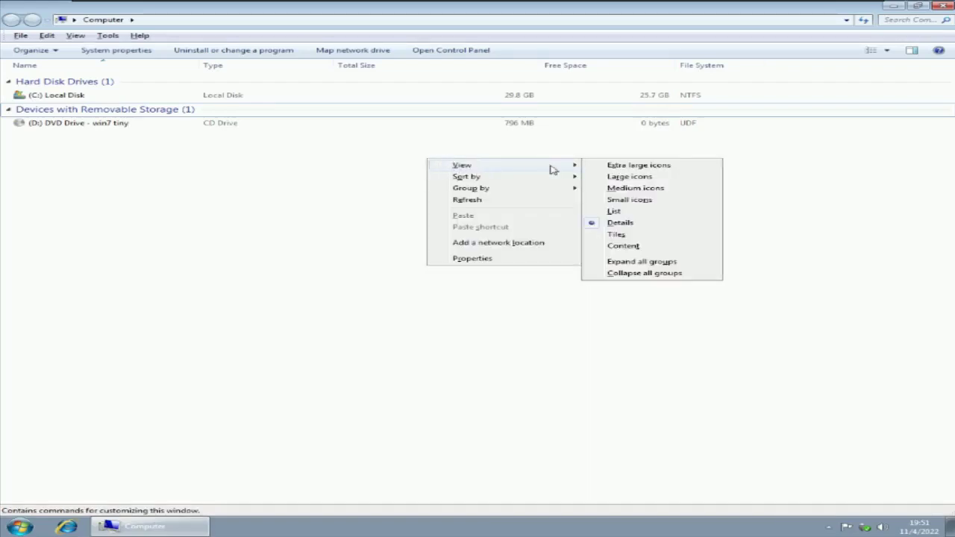
pyautogui.click(615, 236)
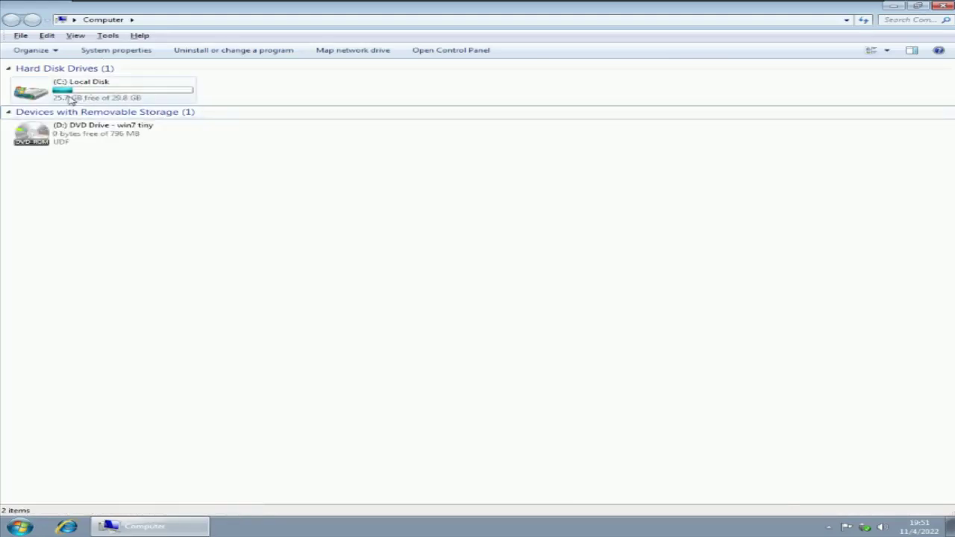
pyautogui.rightClick(416, 179)
pyautogui.moveTo(446, 187)
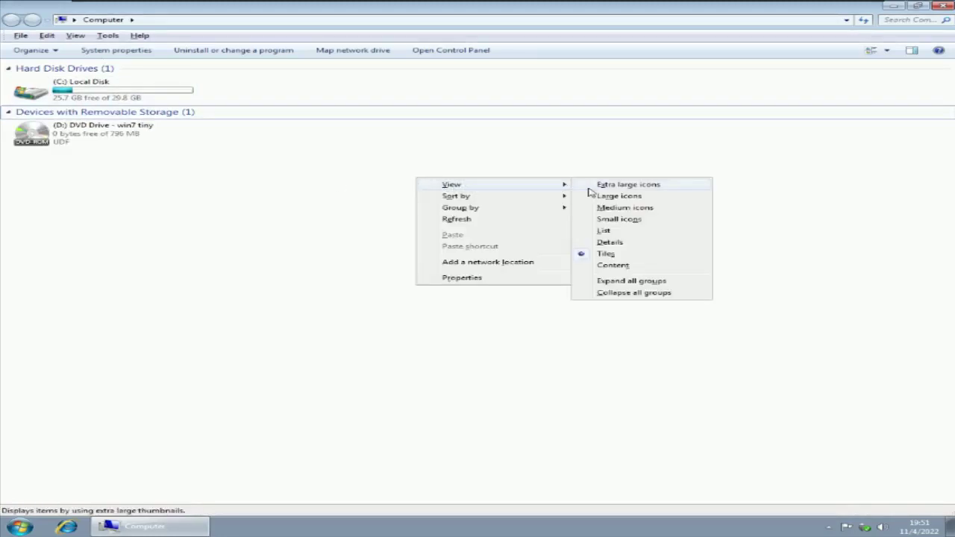
pyautogui.click(625, 267)
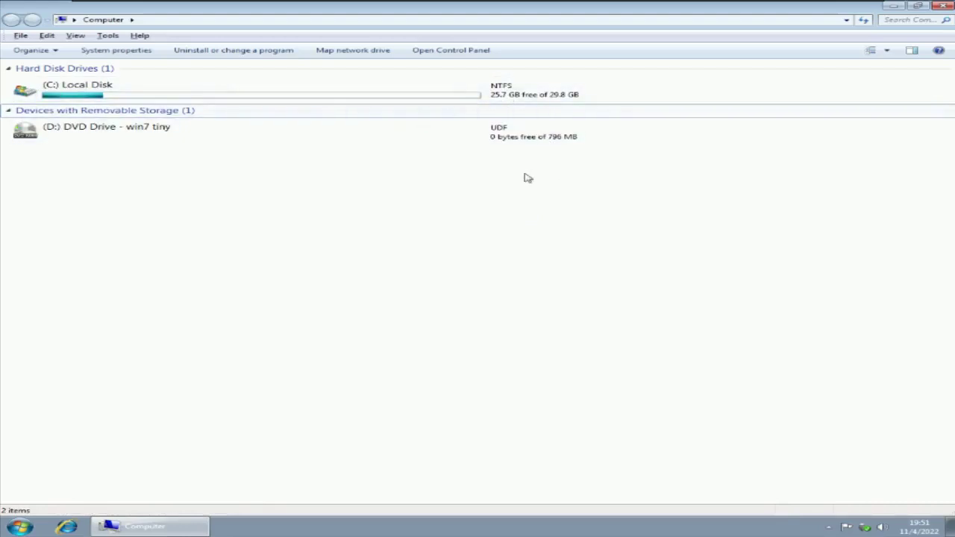
pyautogui.rightClick(440, 194)
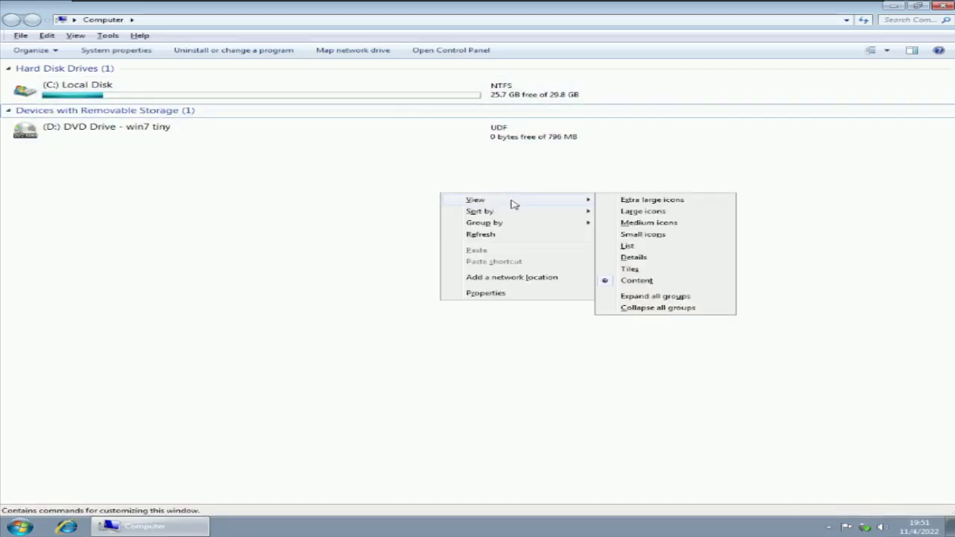
pyautogui.moveTo(537, 211)
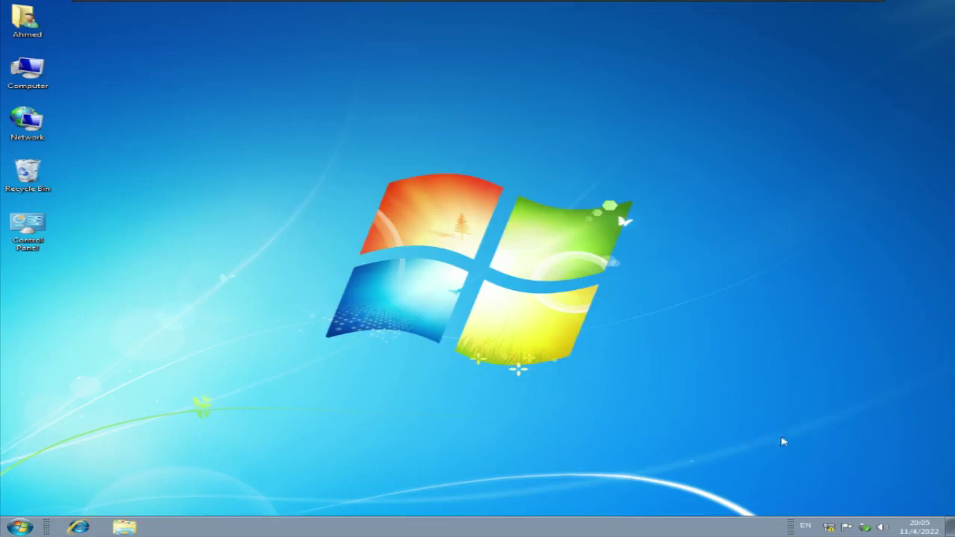
# Step: Open the language bar's settings to view the installed input languages in Text Services and Input Languages, and close the dialog
pyautogui.click(805, 528)
pyautogui.rightClick(806, 527)
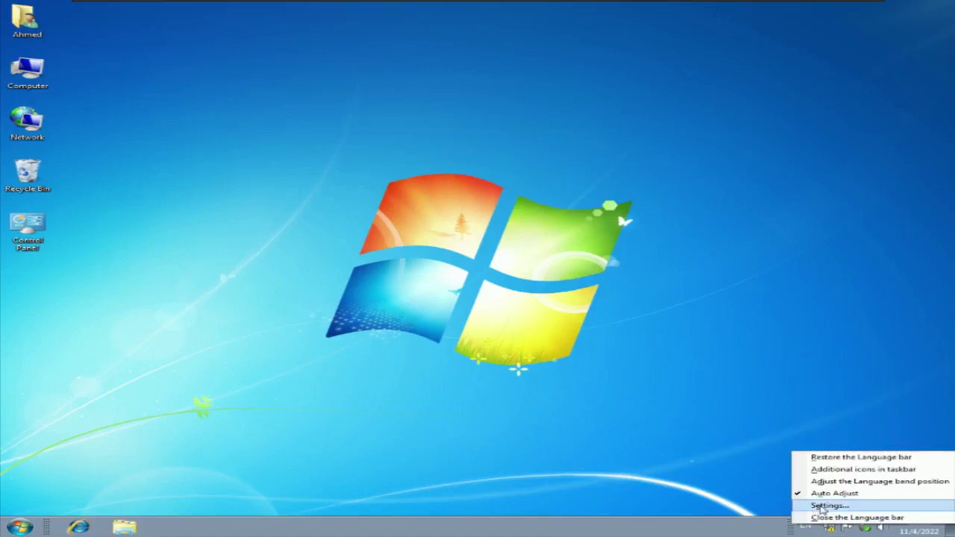
pyautogui.click(828, 505)
pyautogui.moveTo(326, 93); pyautogui.dragTo(567, 72)
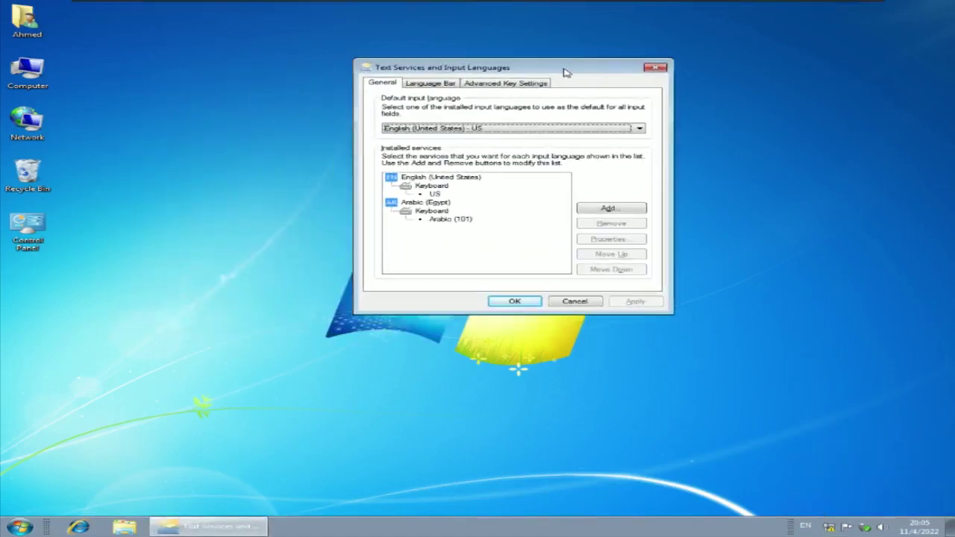
pyautogui.click(655, 69)
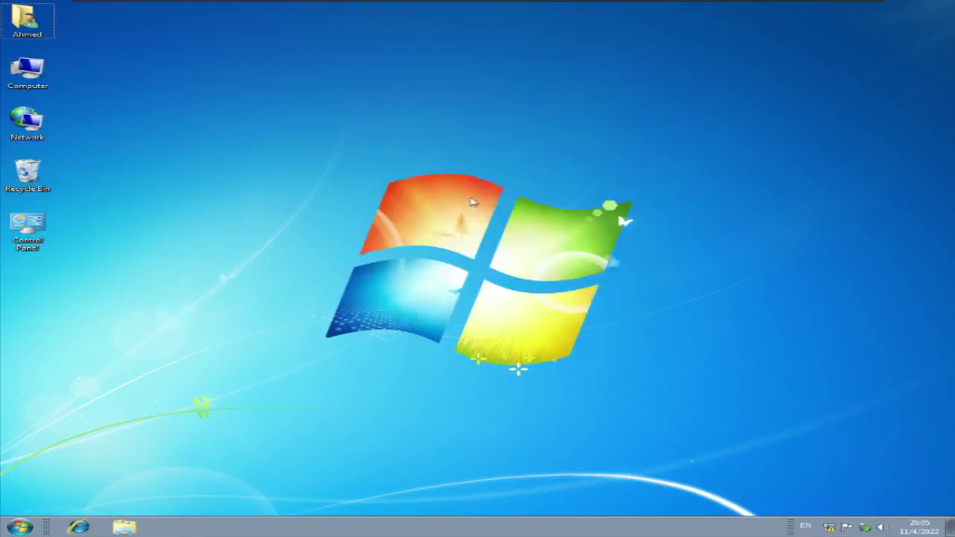
# Step: Open Region and Language from Control Panel's Clock, Language, and Region category and show its Keyboards and Languages settings
pyautogui.rightClick(433, 178)
pyautogui.click(479, 206)
pyautogui.doubleClick(28, 232)
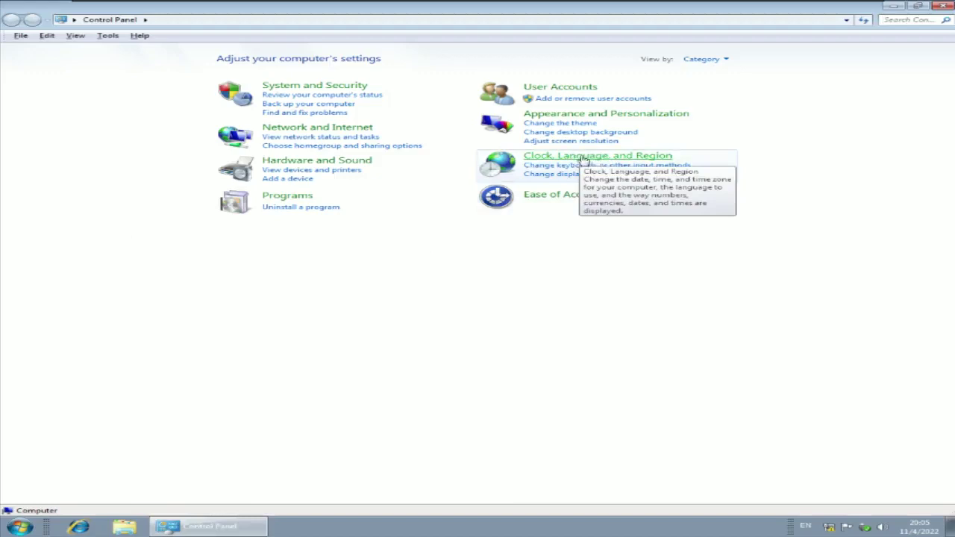
pyautogui.click(584, 159)
pyautogui.click(243, 84)
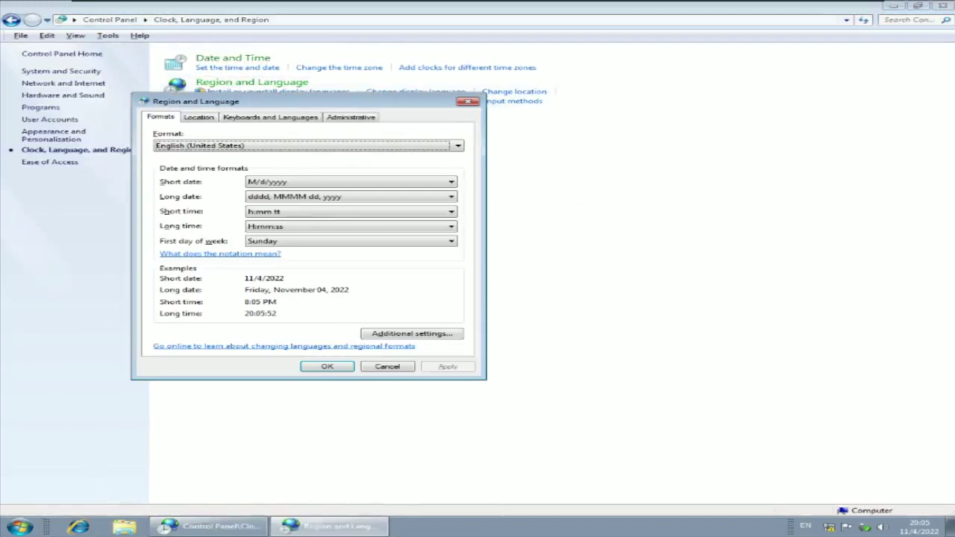
pyautogui.moveTo(332, 102); pyautogui.dragTo(520, 107)
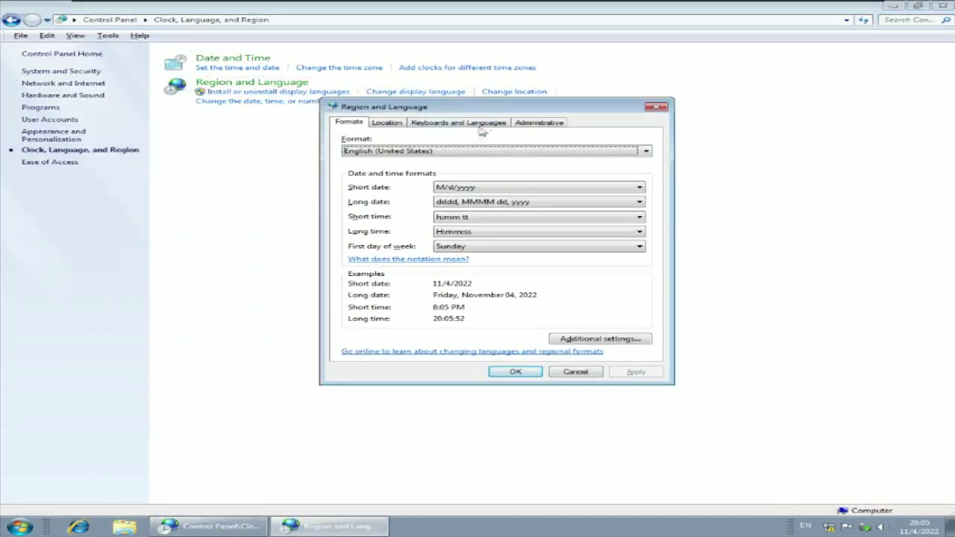
pyautogui.click(442, 125)
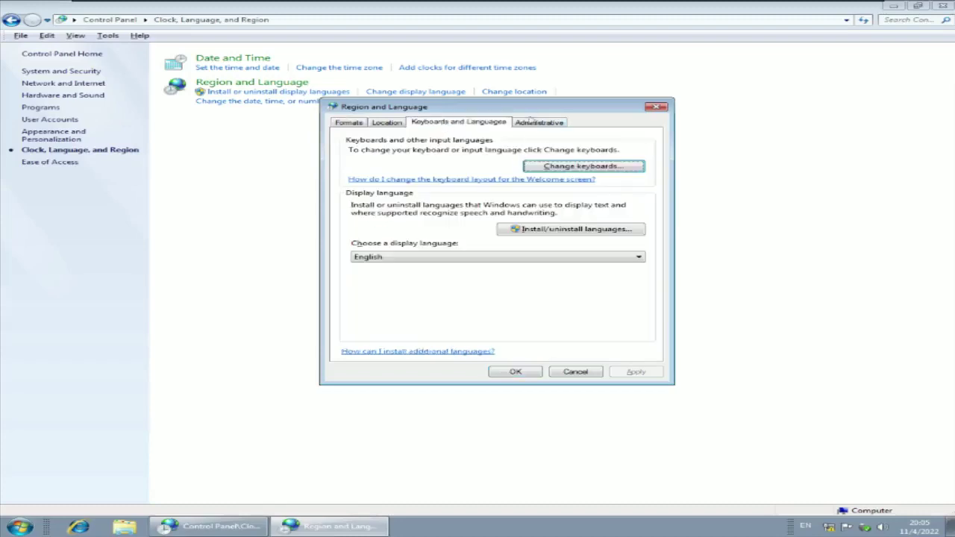
pyautogui.moveTo(520, 110); pyautogui.dragTo(448, 139)
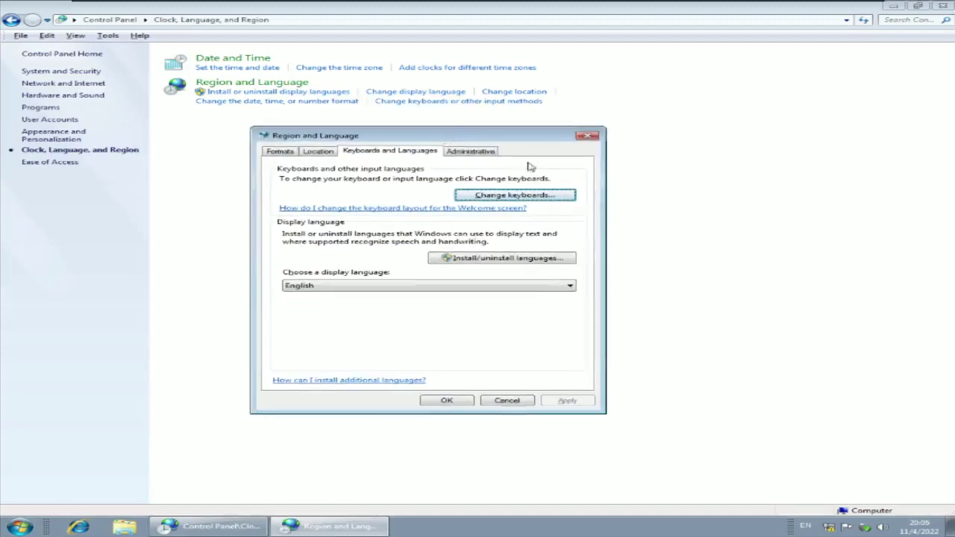
# Step: View the input languages through the Change keyboards option, and close Region and Language and the Control Panel
pyautogui.click(502, 197)
pyautogui.moveTo(396, 131); pyautogui.dragTo(525, 166)
pyautogui.click(618, 166)
pyautogui.click(590, 135)
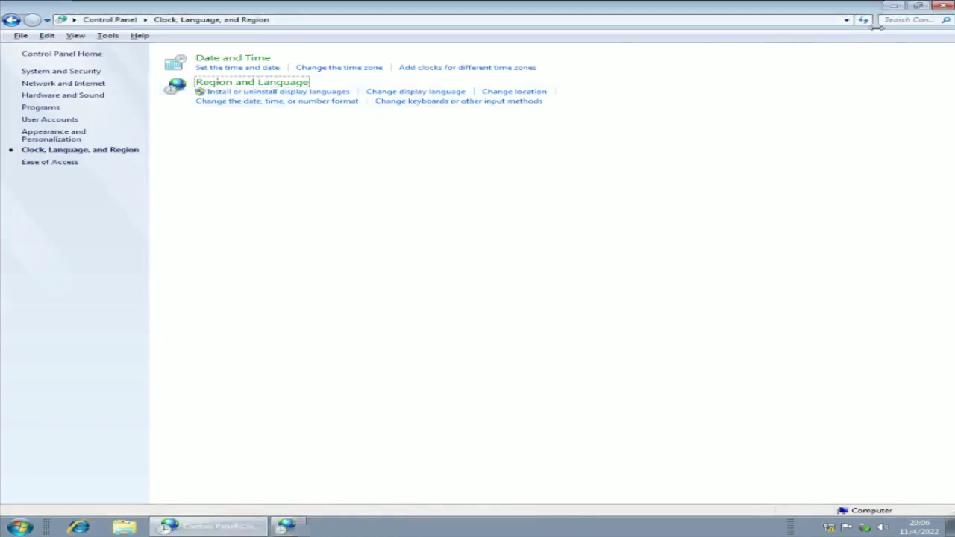
pyautogui.click(944, 6)
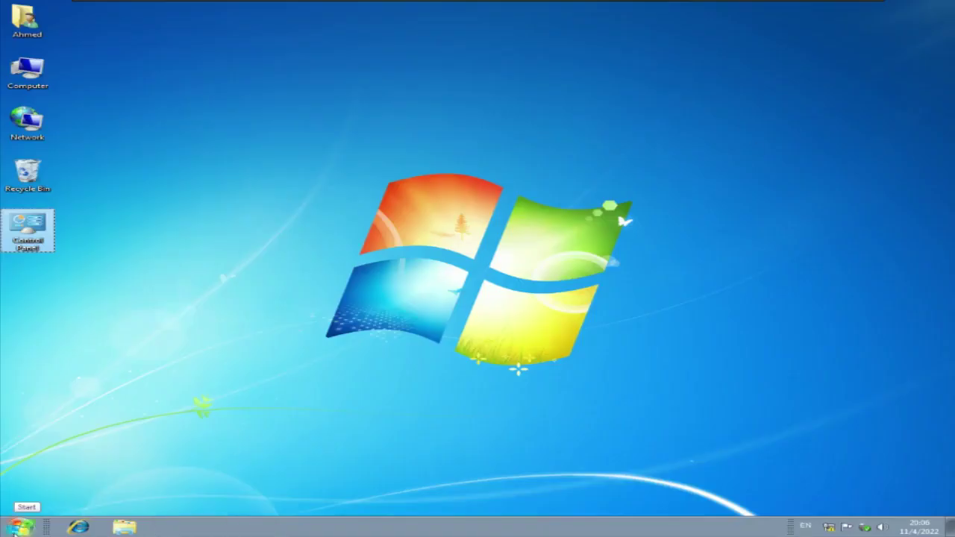
# Step: Look at the Start menu and open the Start Menu settings of Taskbar and Start Menu Properties
pyautogui.click(17, 528)
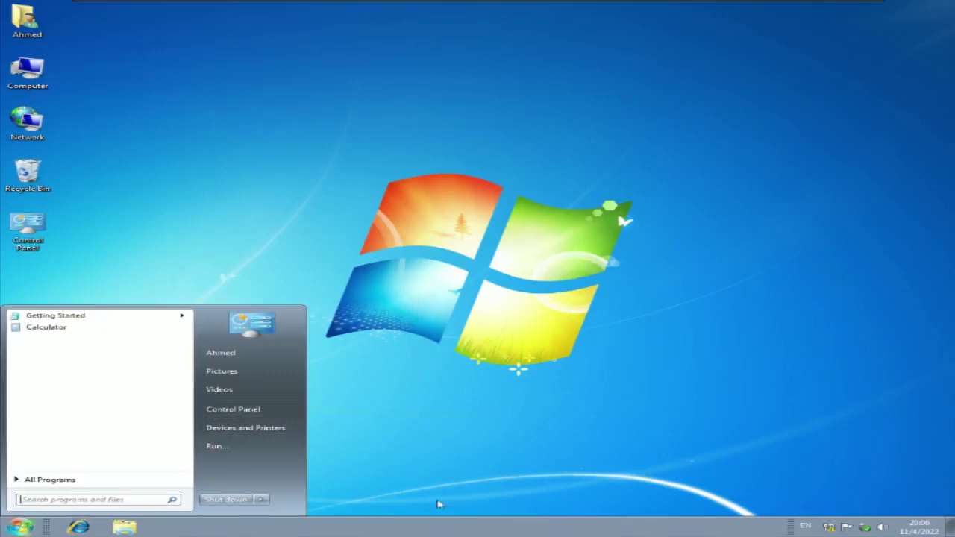
pyautogui.rightClick(437, 526)
pyautogui.click(458, 517)
pyautogui.moveTo(172, 284); pyautogui.dragTo(381, 216)
pyautogui.click(285, 231)
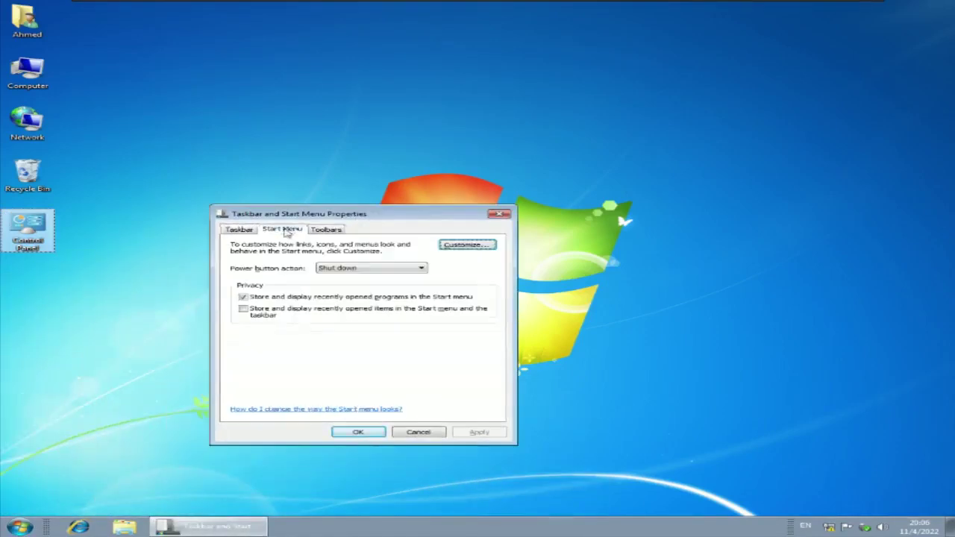
# Step: Review the Customize Start Menu options for links, icons and menus, and close both dialogs without changes
pyautogui.click(461, 250)
pyautogui.scroll(-5, 294, 320)
pyautogui.scroll(-5, 295, 319)
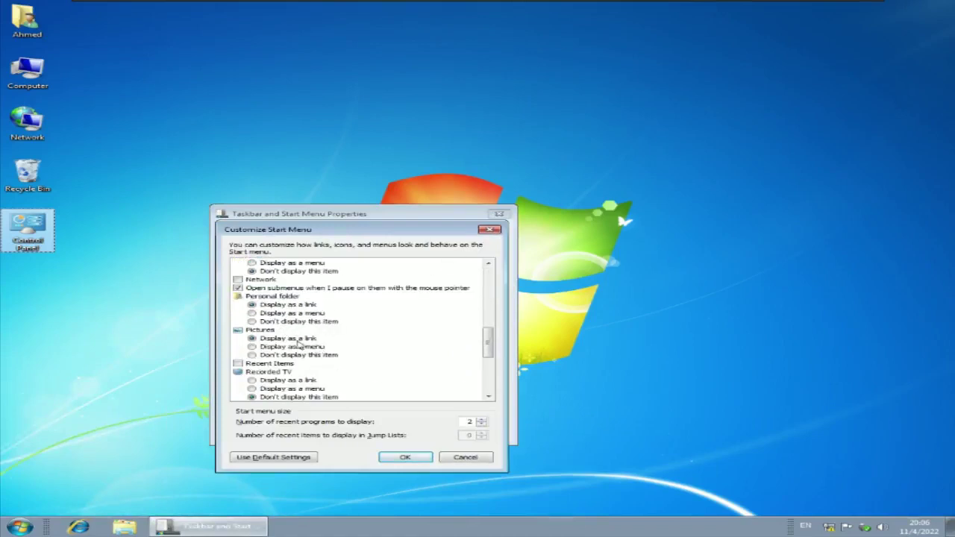
pyautogui.scroll(-4, 301, 344)
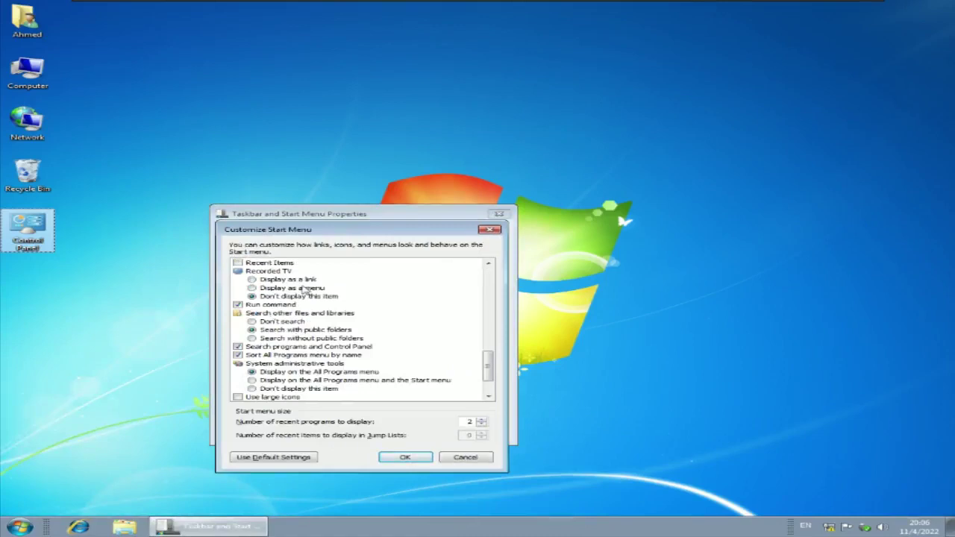
pyautogui.click(489, 229)
pyautogui.click(498, 214)
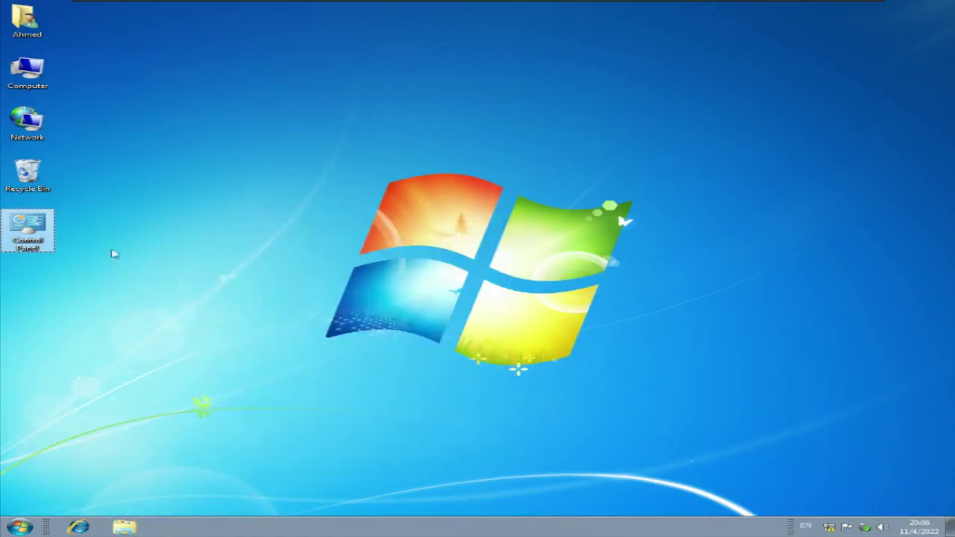
# Step: Reopen Text Services and Input Languages from the language bar's settings and place the dialog near the middle of the desktop
pyautogui.rightClick(828, 527)
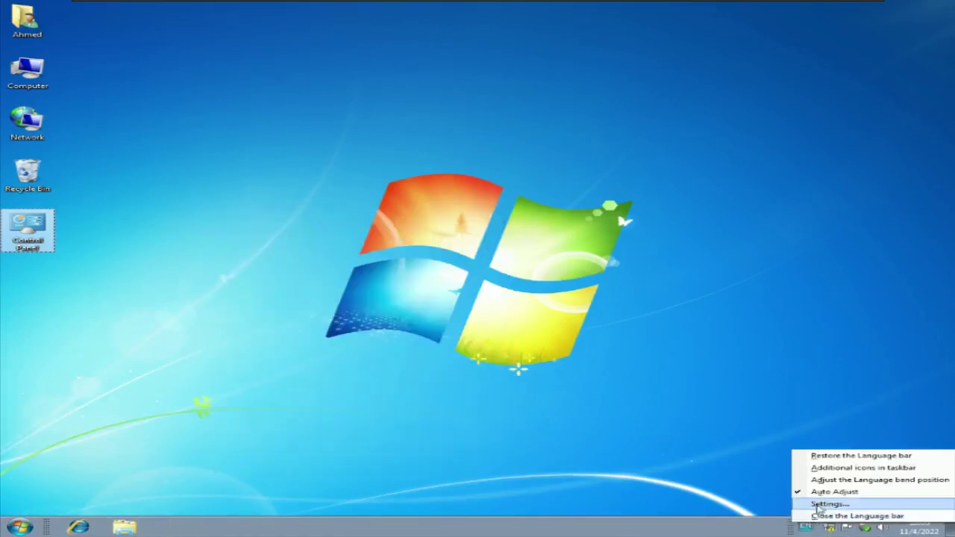
pyautogui.click(824, 506)
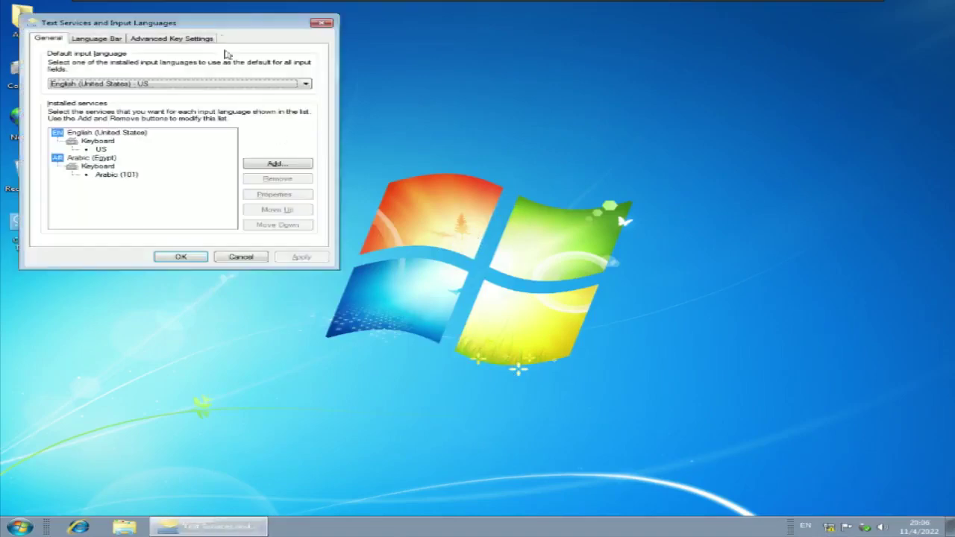
pyautogui.moveTo(222, 27); pyautogui.dragTo(522, 92)
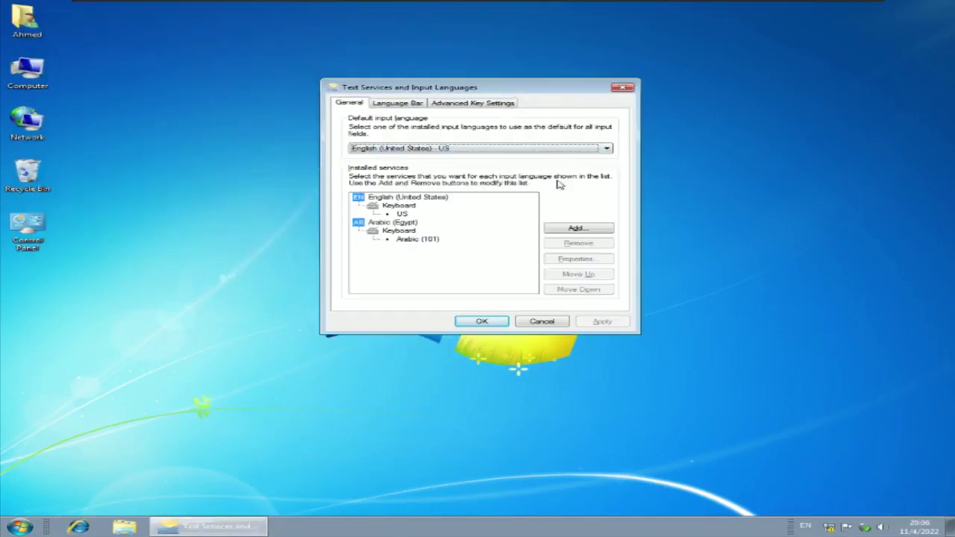
# Step: Add the Chinese (Simplified) - US Keyboard under Chinese (Simplified, PRC) as an input language and apply the change
pyautogui.click(576, 229)
pyautogui.scroll(-10, 423, 203)
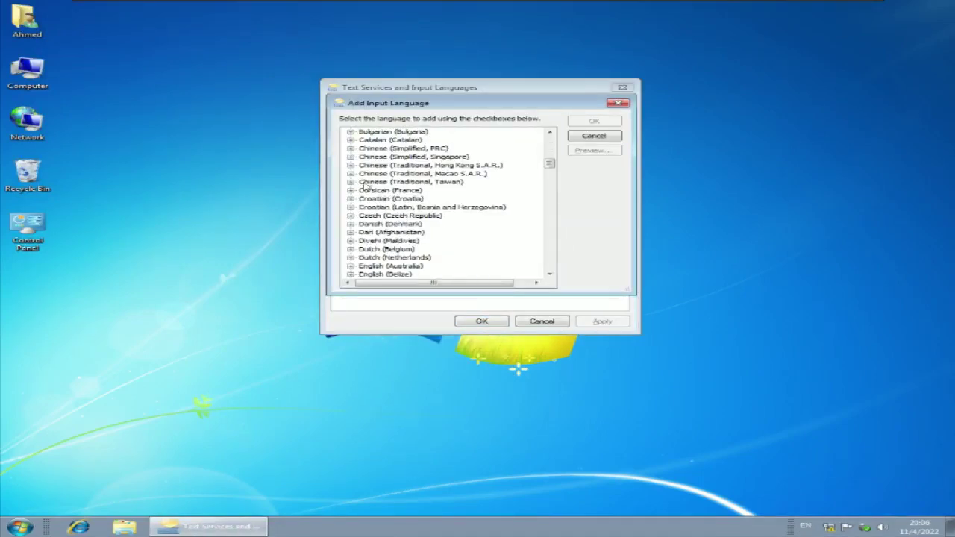
pyautogui.click(351, 149)
pyautogui.click(351, 150)
pyautogui.click(351, 149)
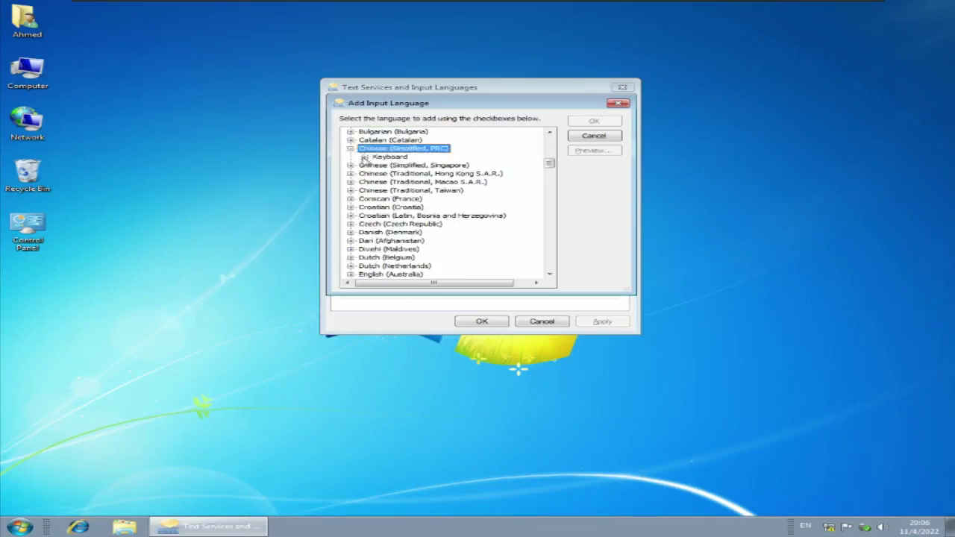
pyautogui.click(365, 158)
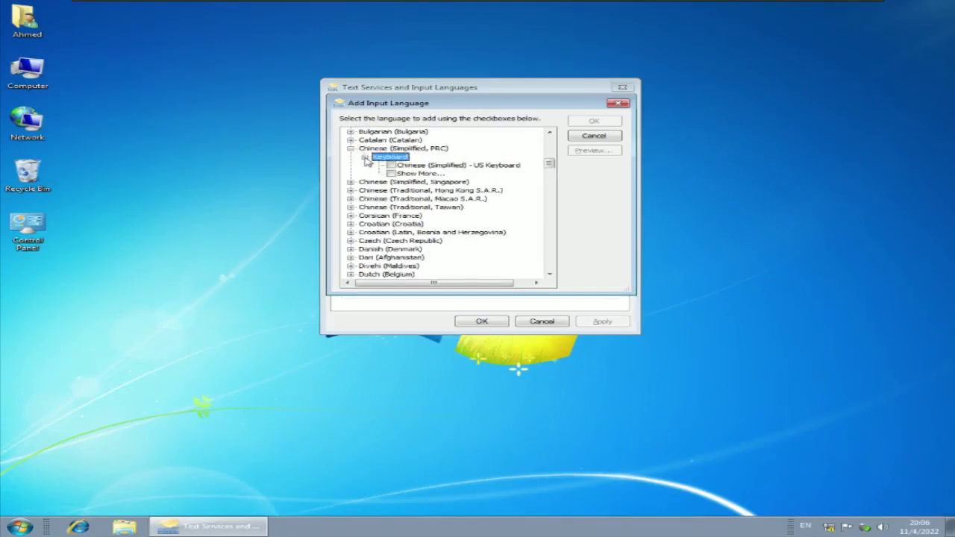
pyautogui.click(391, 165)
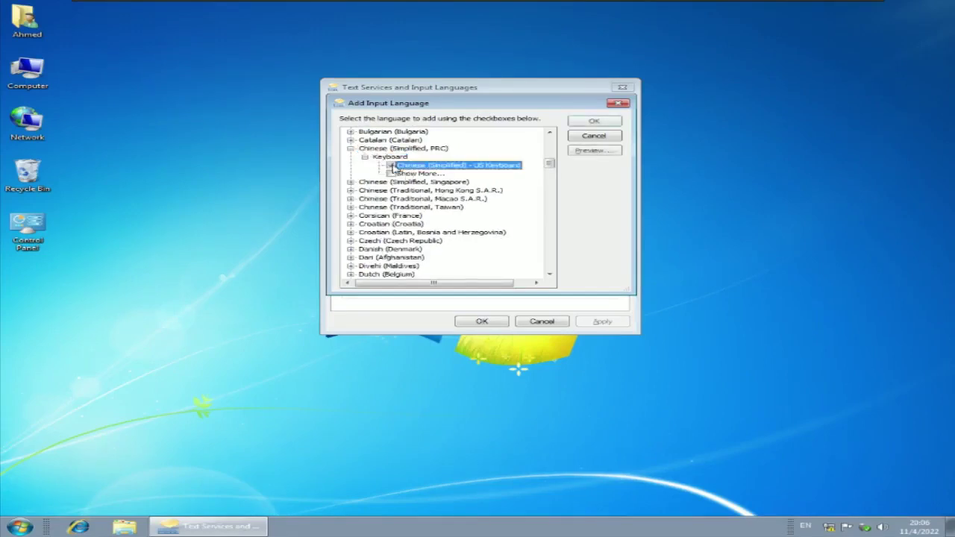
pyautogui.click(593, 122)
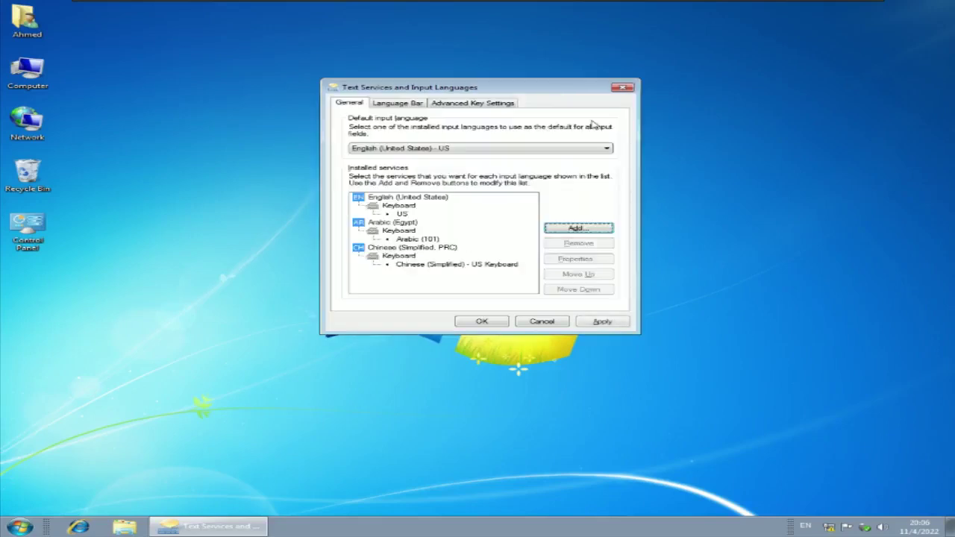
pyautogui.click(602, 320)
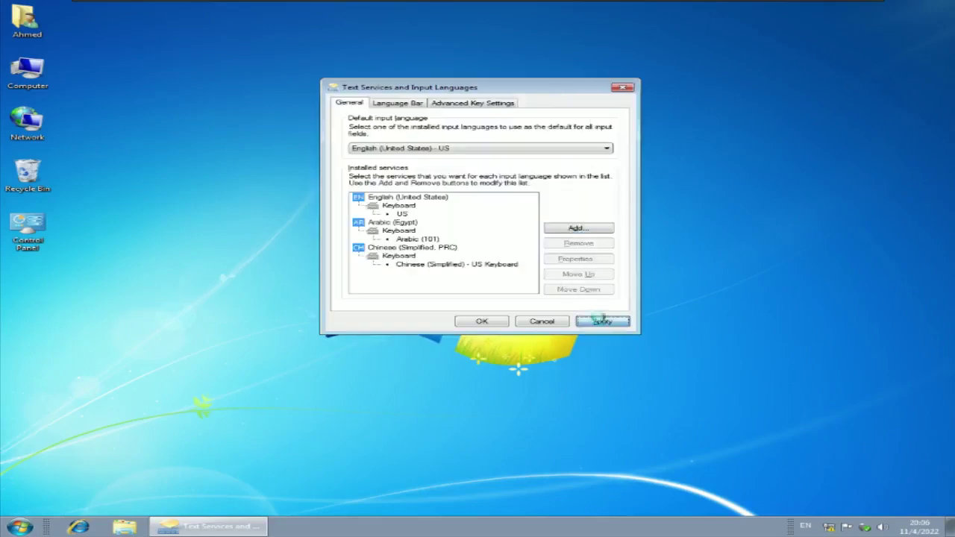
# Step: Check the language bar's list of languages and inspect the Chinese and Arabic (101) keyboard entries among the installed services
pyautogui.click(805, 525)
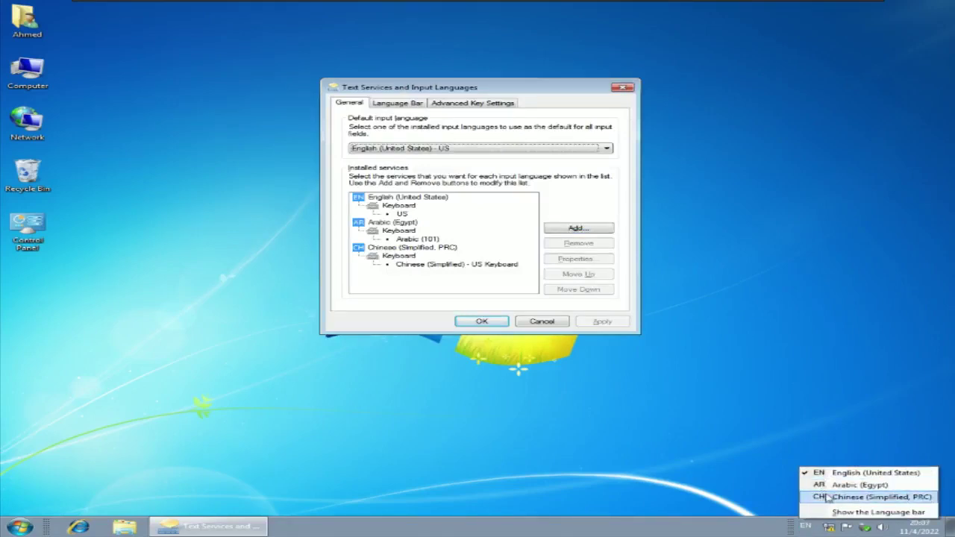
pyautogui.click(409, 264)
pyautogui.click(407, 258)
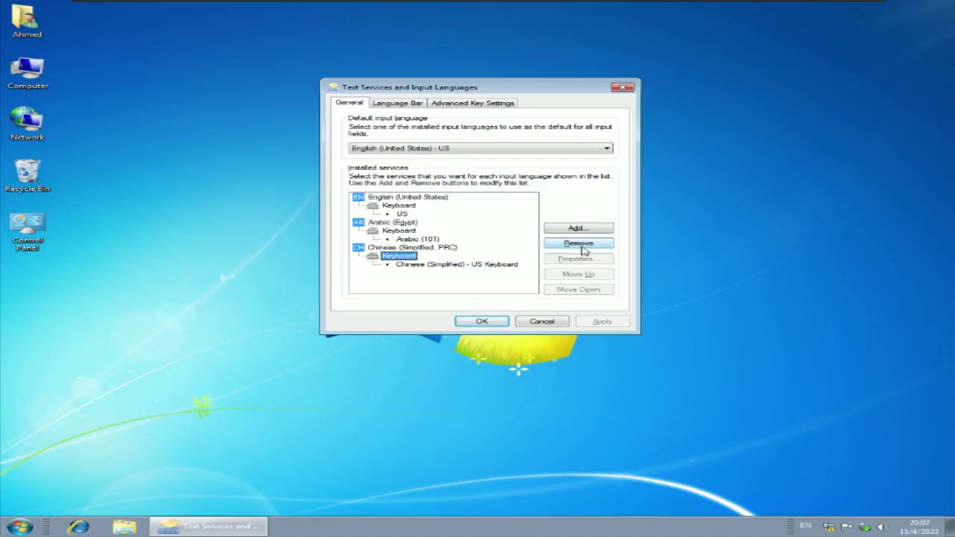
pyautogui.click(411, 240)
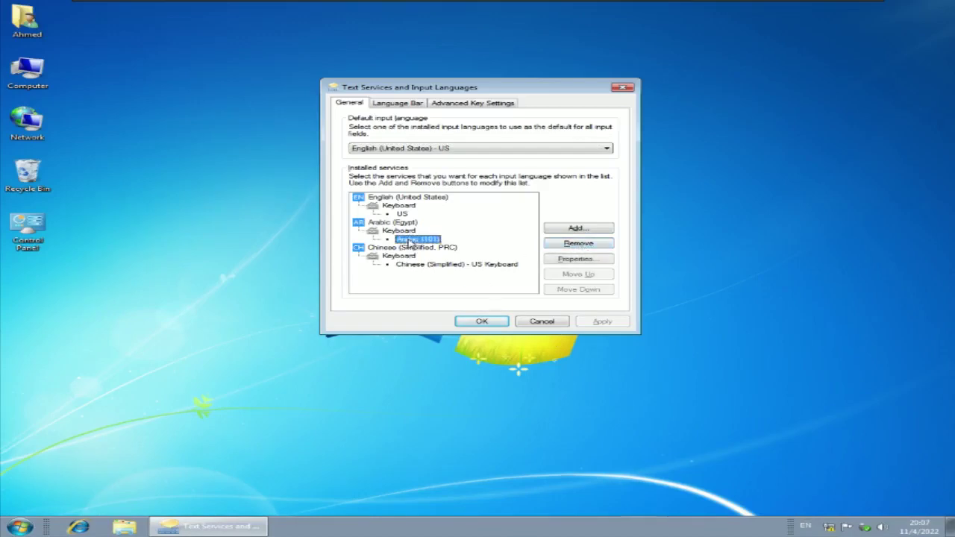
pyautogui.click(586, 251)
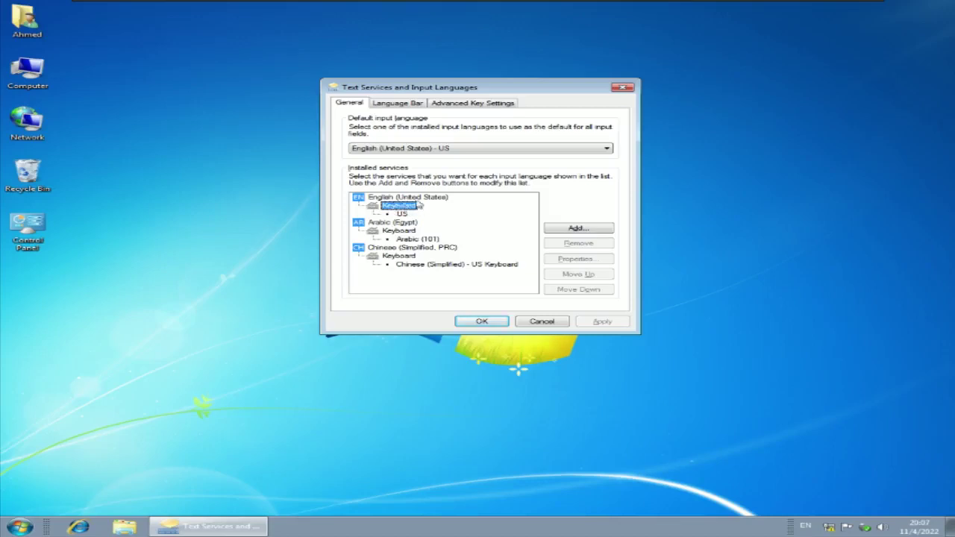
# Step: Set the default input language to Arabic (Egypt) - Arabic (101)
pyautogui.click(427, 149)
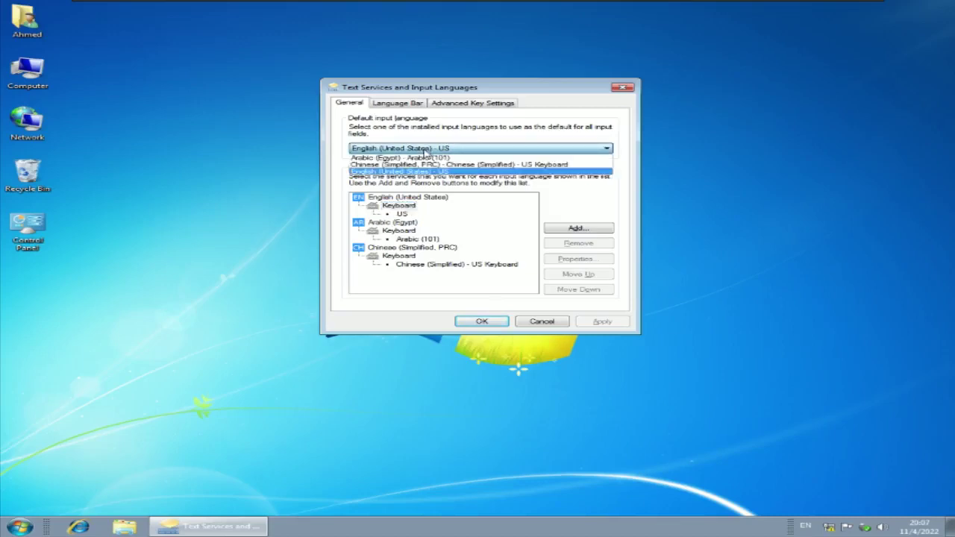
pyautogui.click(427, 150)
pyautogui.click(416, 150)
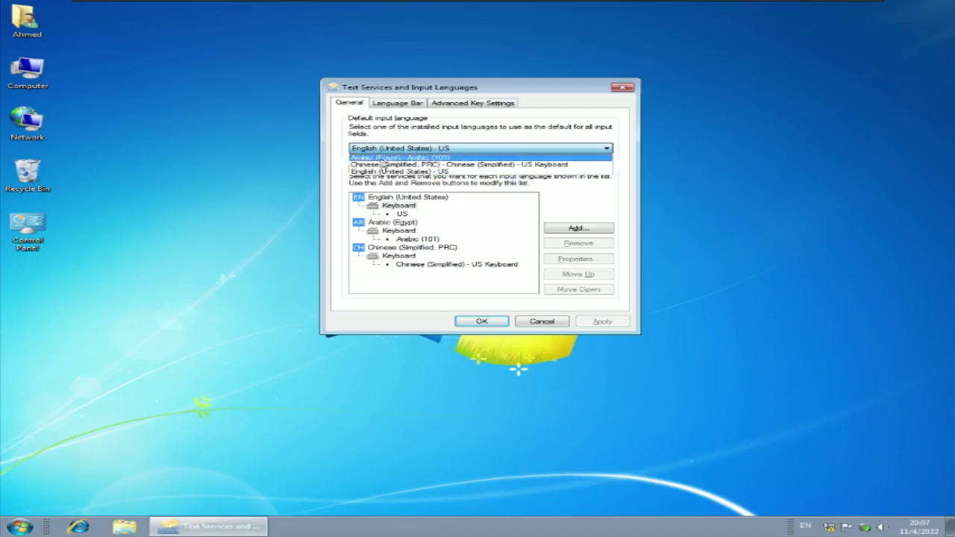
pyautogui.click(385, 159)
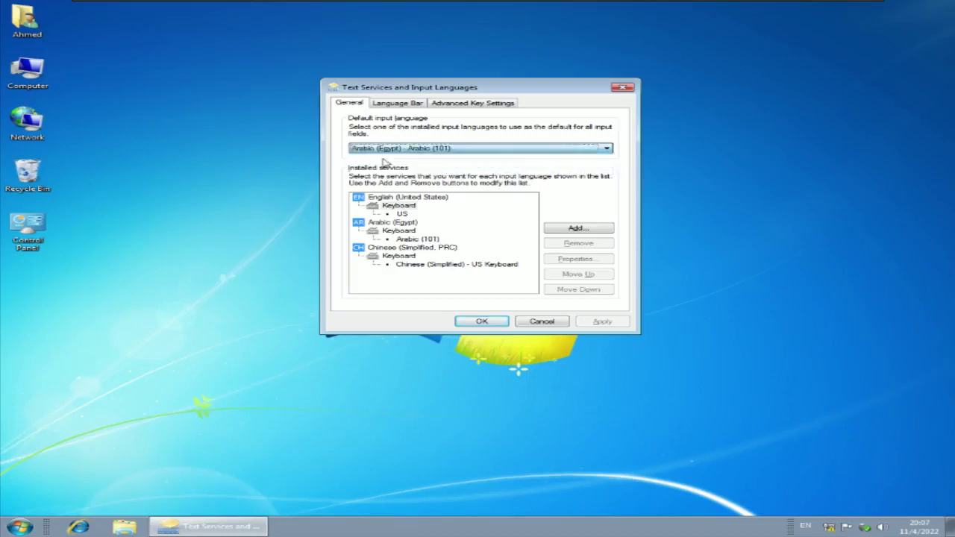
# Step: Remove the Chinese (Simplified, PRC) keyboard, apply the change, close the dialog and select English (United States) from the language bar's list
pyautogui.click(399, 207)
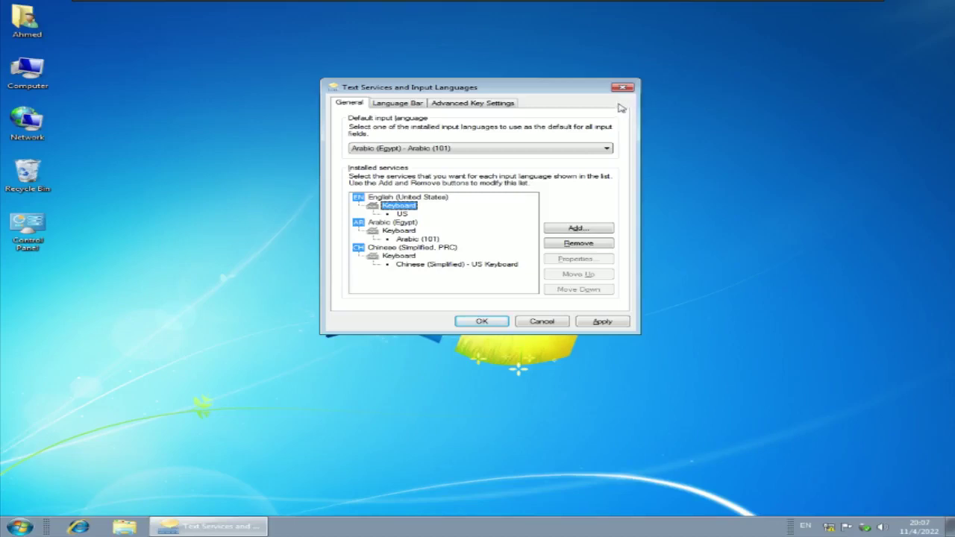
pyautogui.click(403, 256)
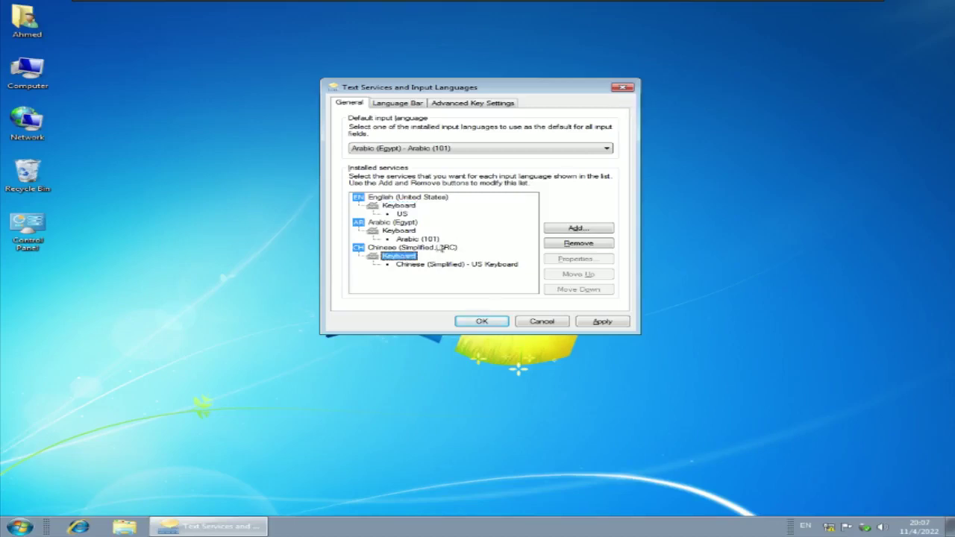
pyautogui.click(578, 243)
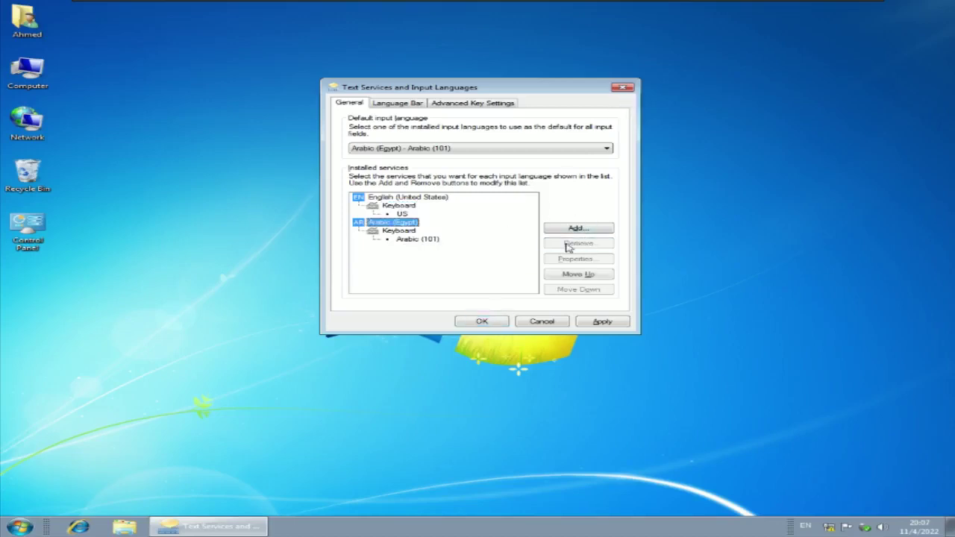
pyautogui.click(594, 323)
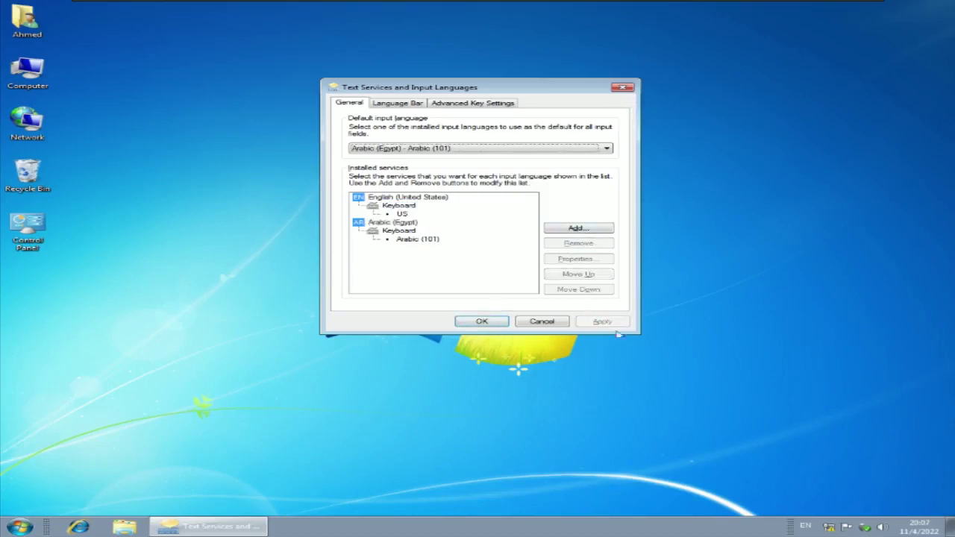
pyautogui.click(623, 87)
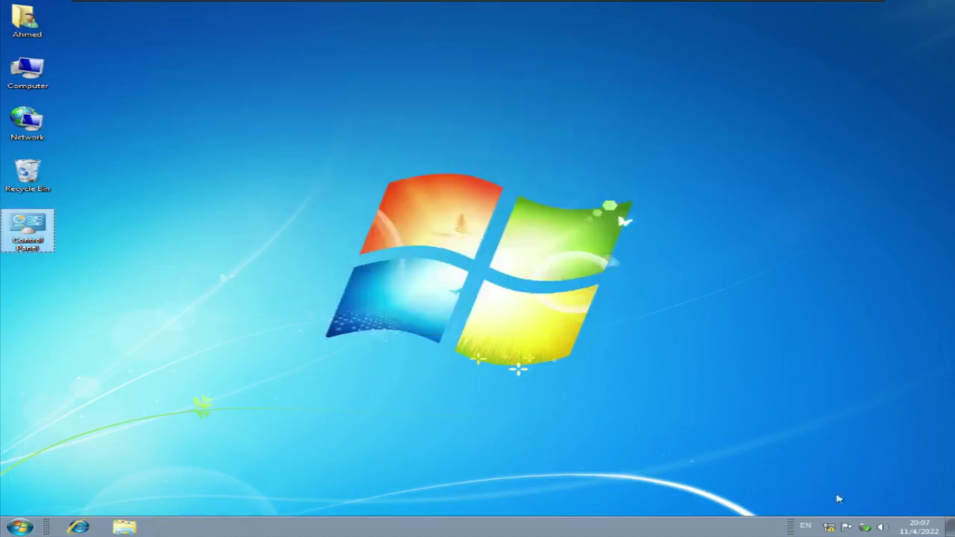
pyautogui.click(809, 526)
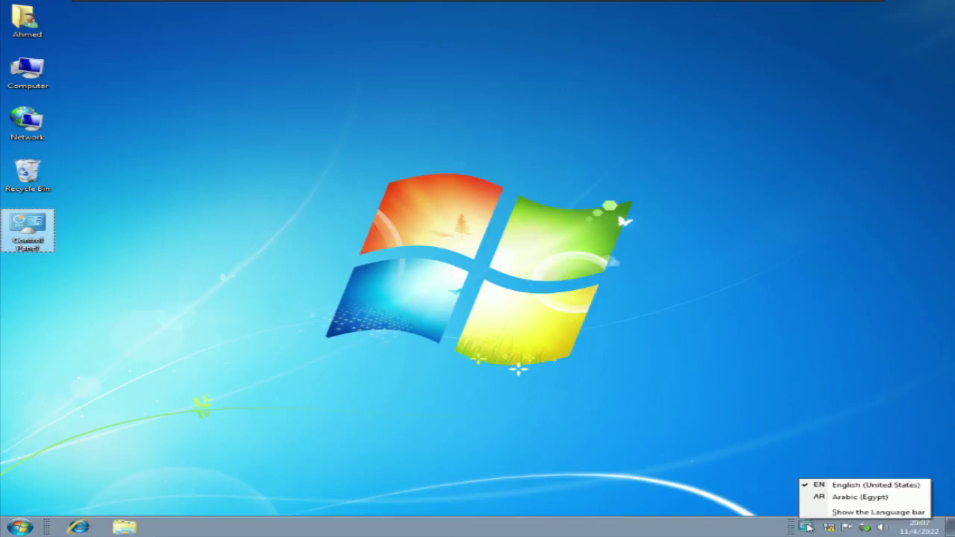
pyautogui.click(872, 485)
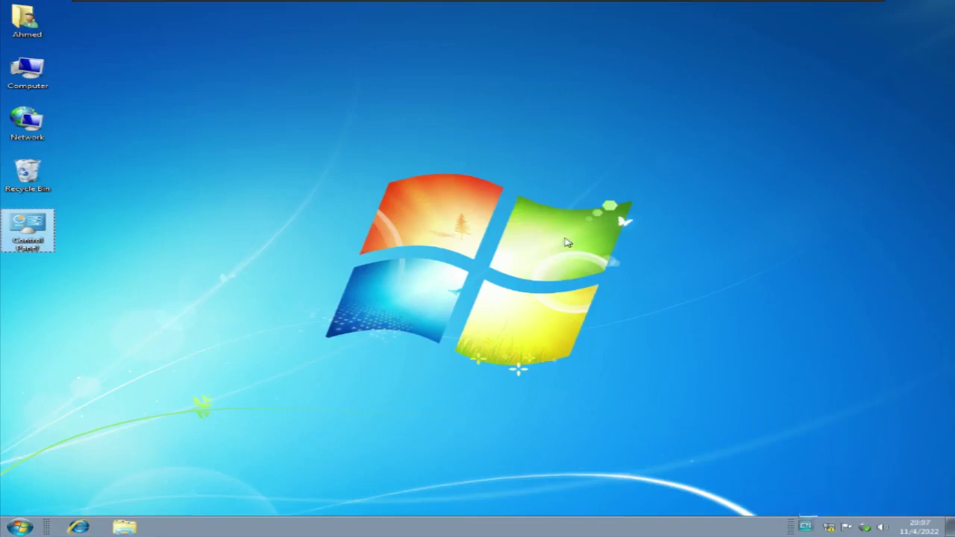
# Step: Create a new Rich Text Document on the desktop with its default name and open it in WordPad
pyautogui.rightClick(498, 202)
pyautogui.click(550, 230)
pyautogui.rightClick(507, 117)
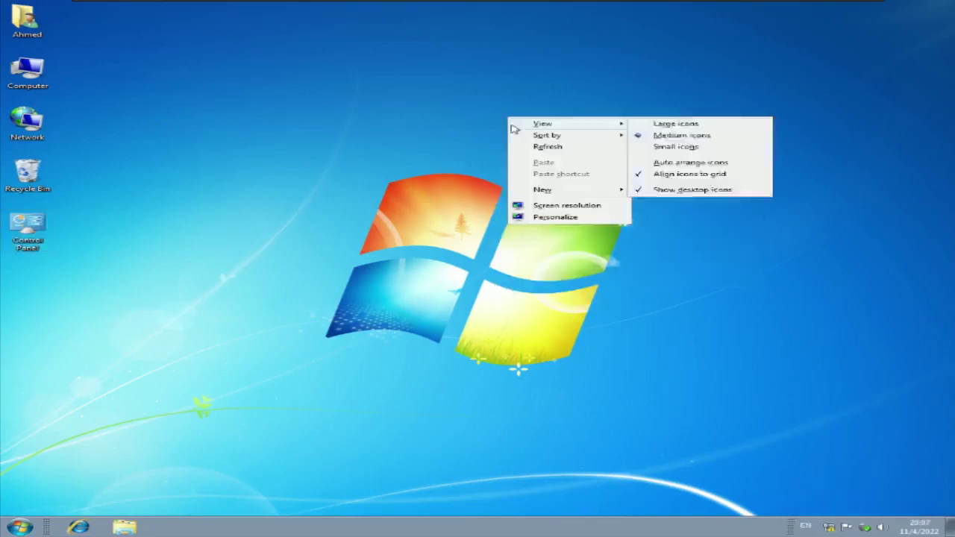
pyautogui.moveTo(603, 190)
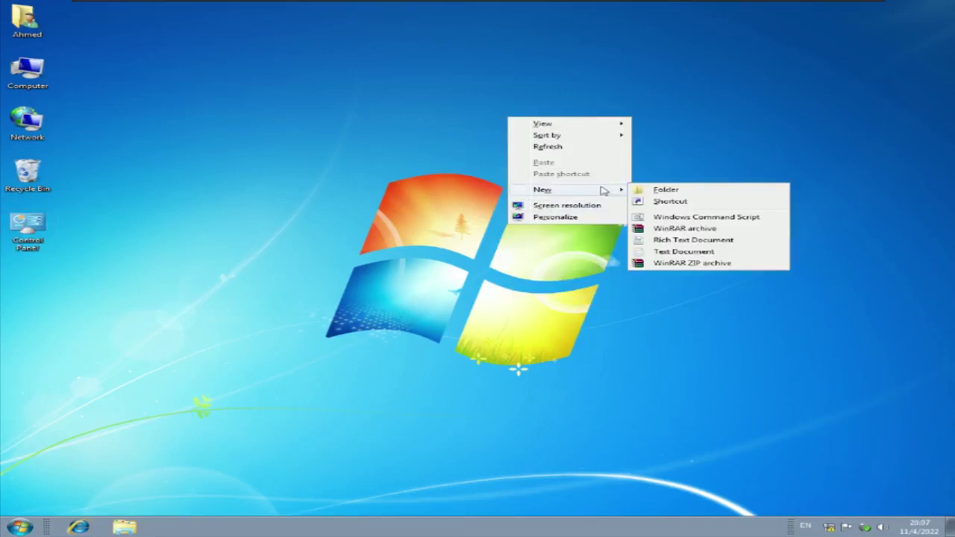
pyautogui.click(652, 240)
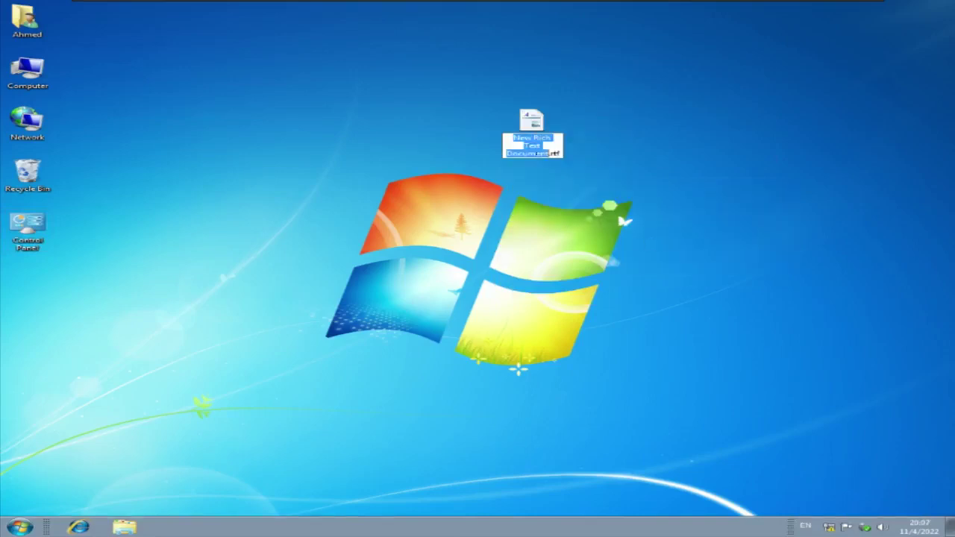
pyautogui.click(534, 127)
pyautogui.doubleClick(535, 127)
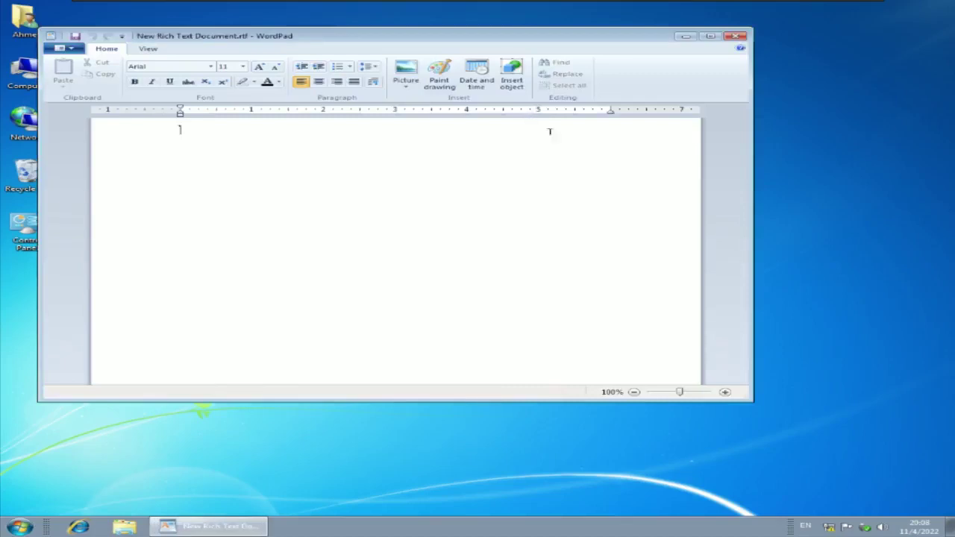
# Step: Enter a line of Arabic letters and a line reading "gfdkjgdflg", switch the input language to Arabic (Egypt), and reopen the language list
pyautogui.write('ddddddddd')
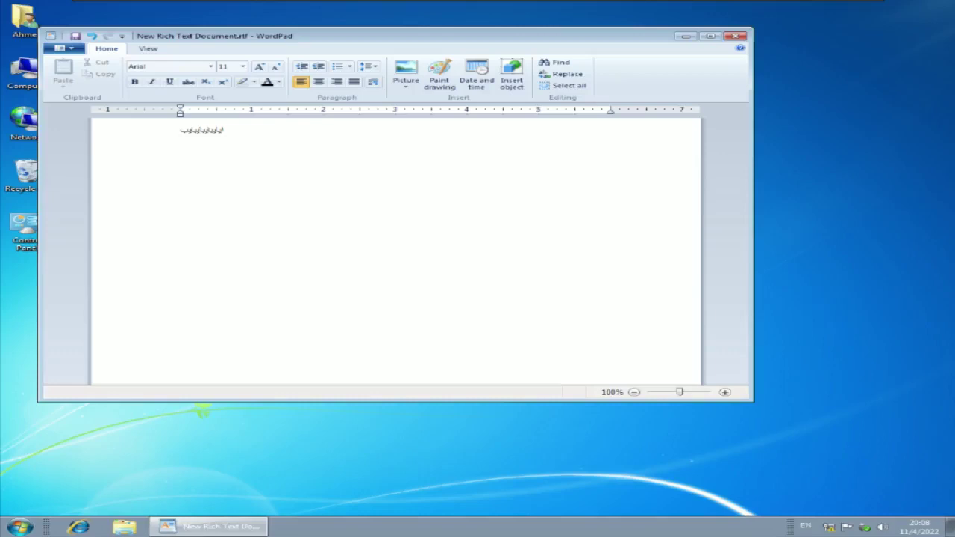
pyautogui.write('gfdkjgdf')
pyautogui.click(806, 526)
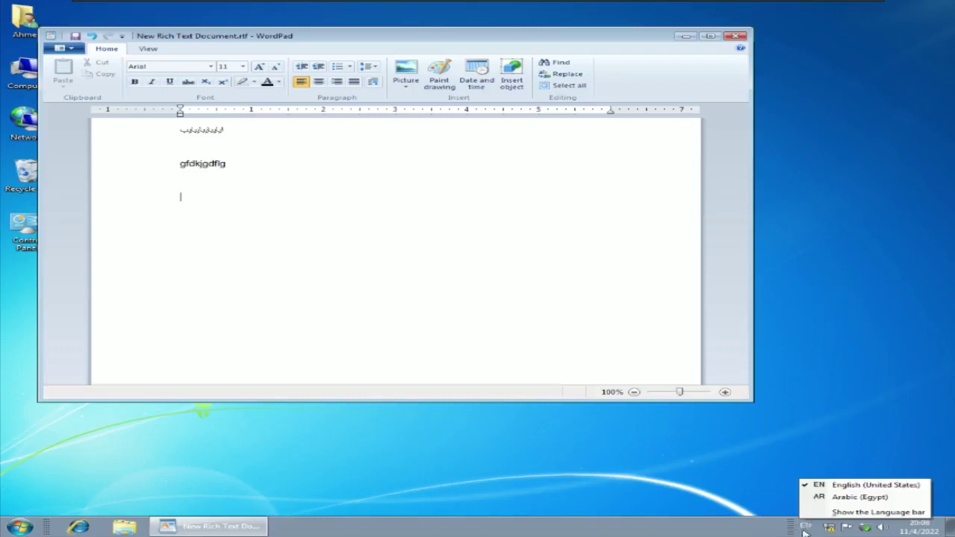
pyautogui.click(826, 498)
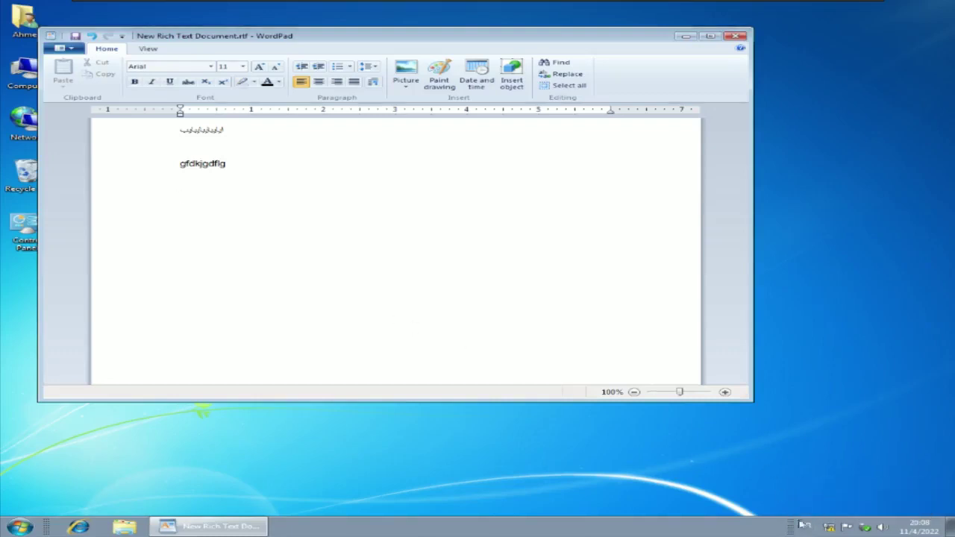
pyautogui.click(805, 526)
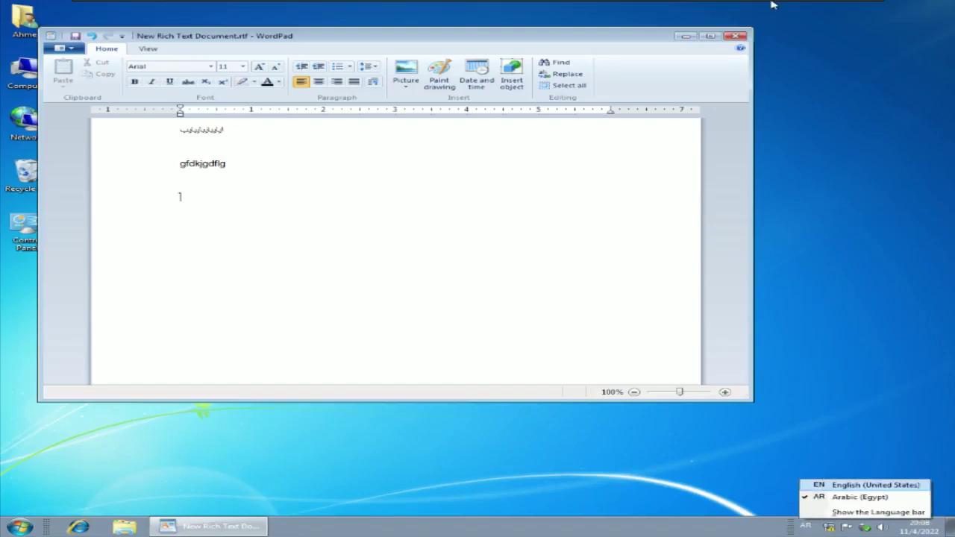
# Step: Close the WordPad document without saving its changes
pyautogui.moveTo(772, 5)
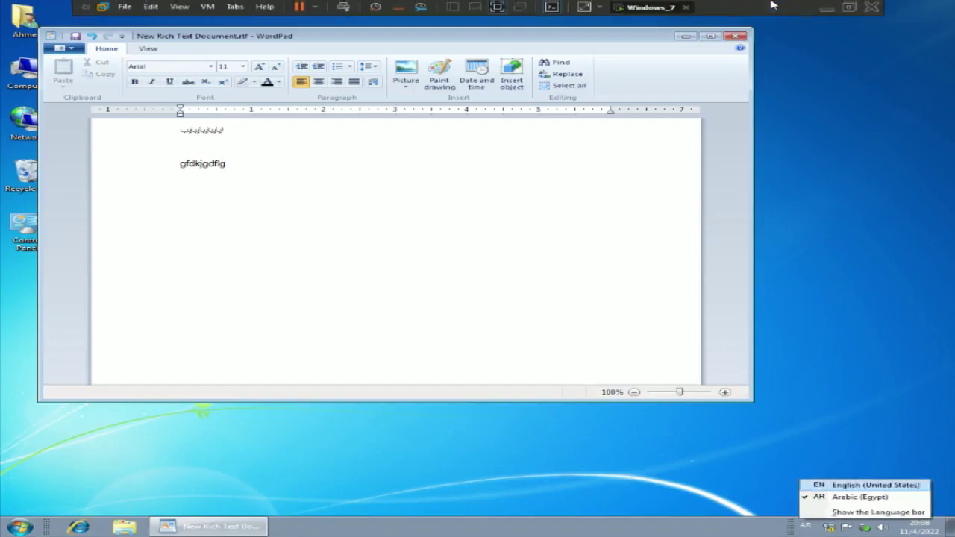
pyautogui.click(731, 37)
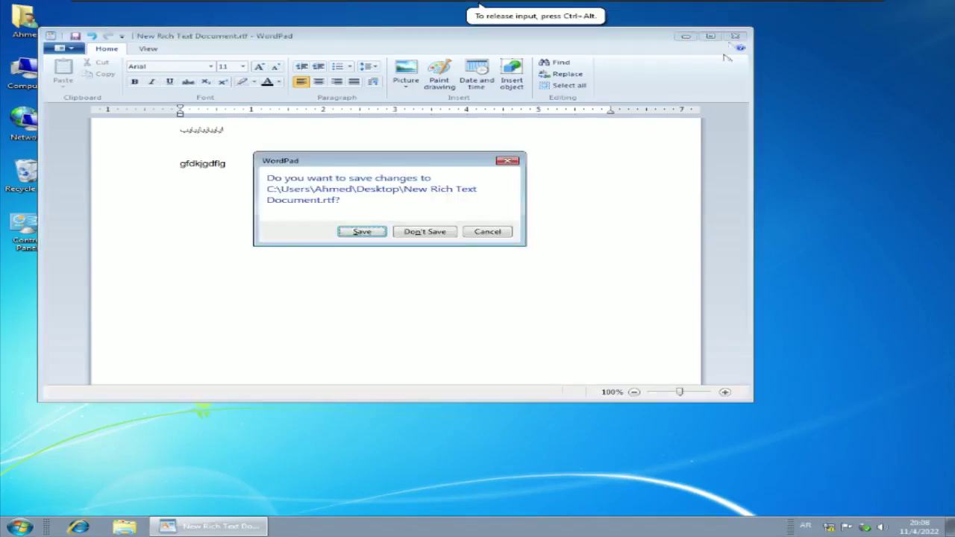
pyautogui.click(485, 231)
pyautogui.click(737, 35)
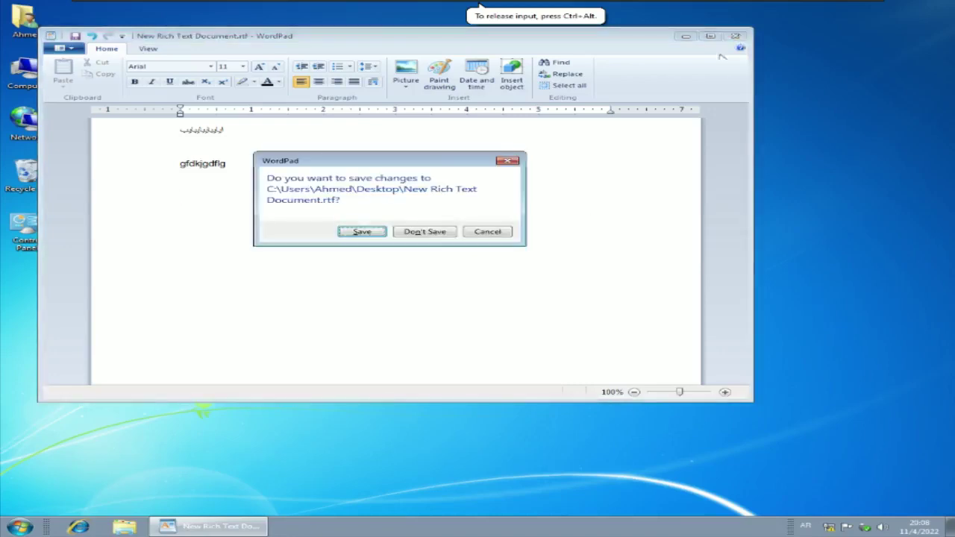
pyautogui.click(423, 232)
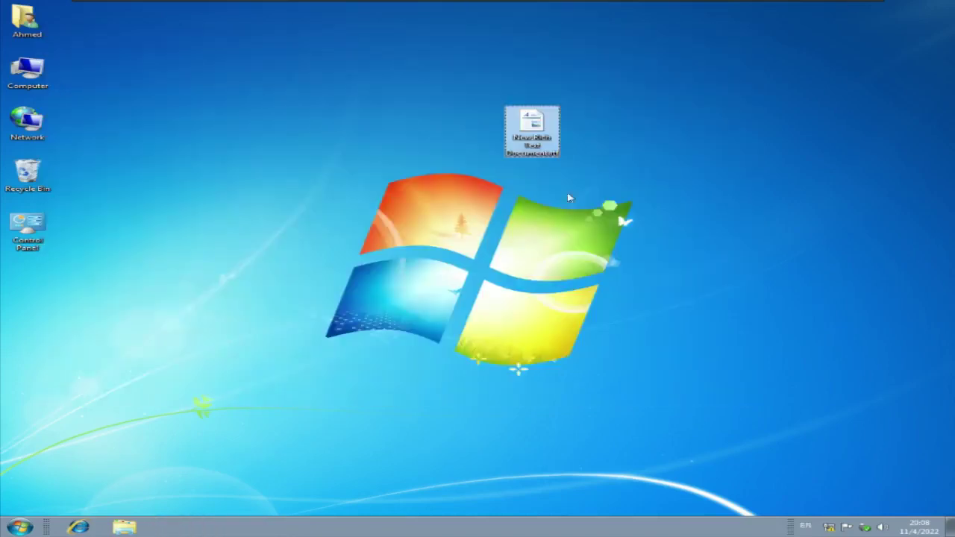
pyautogui.click(826, 10)
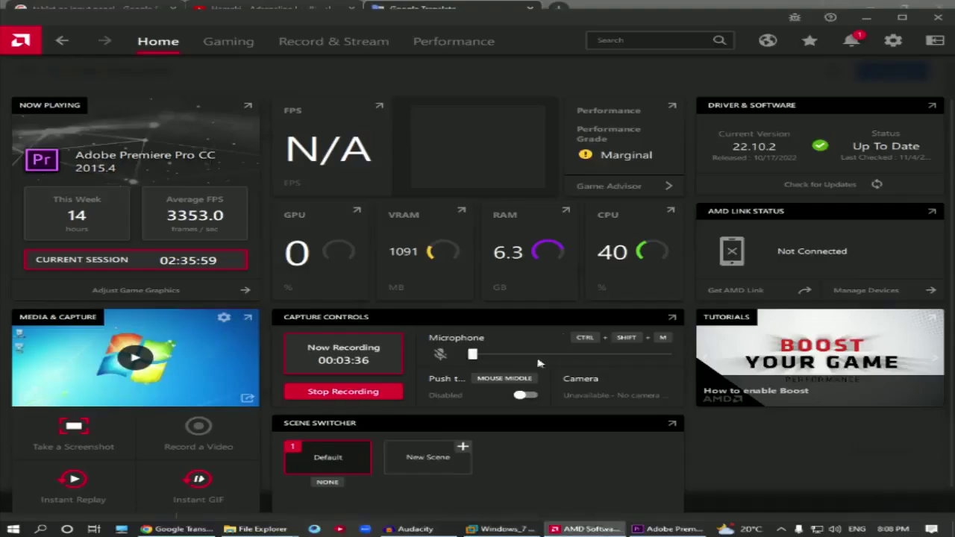